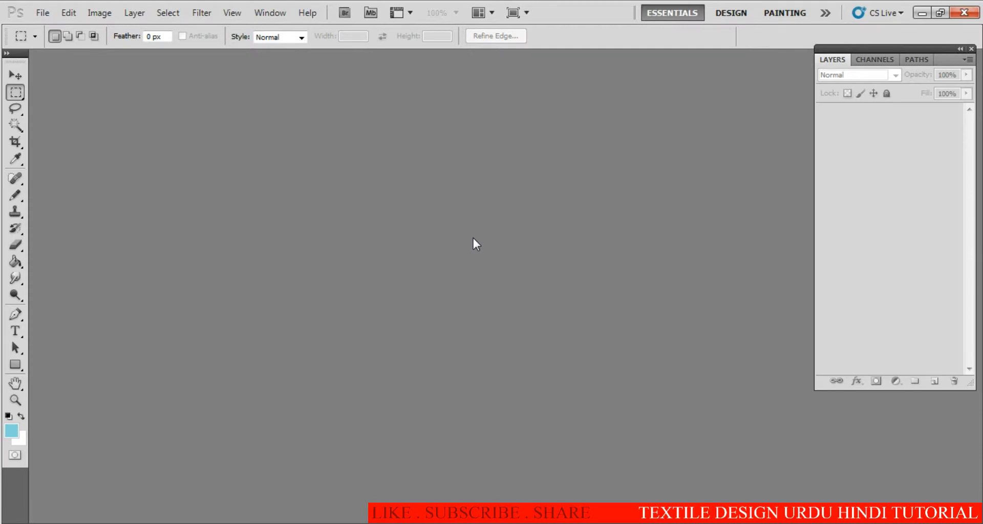
Begin a new document and set its resolution to 150 pixels/inch
key(ctrl+n)
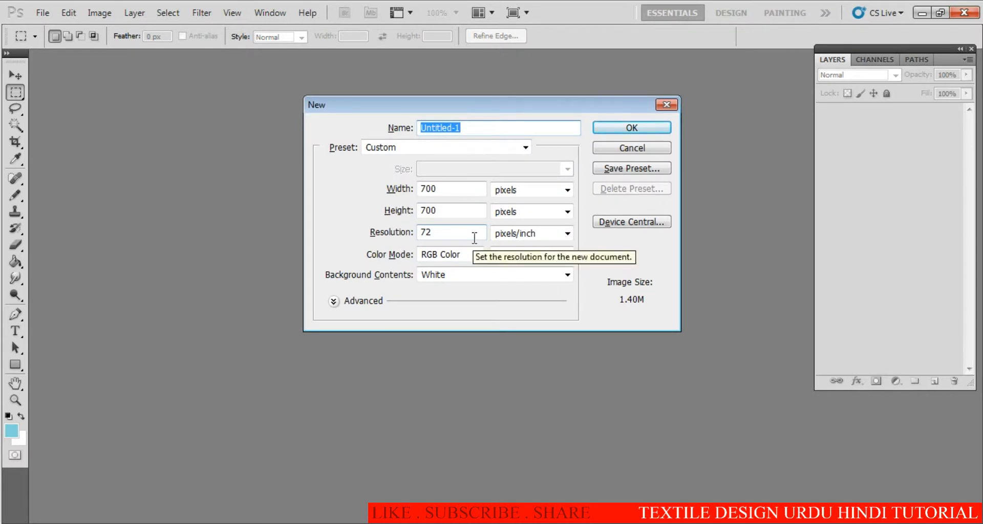
click(446, 235)
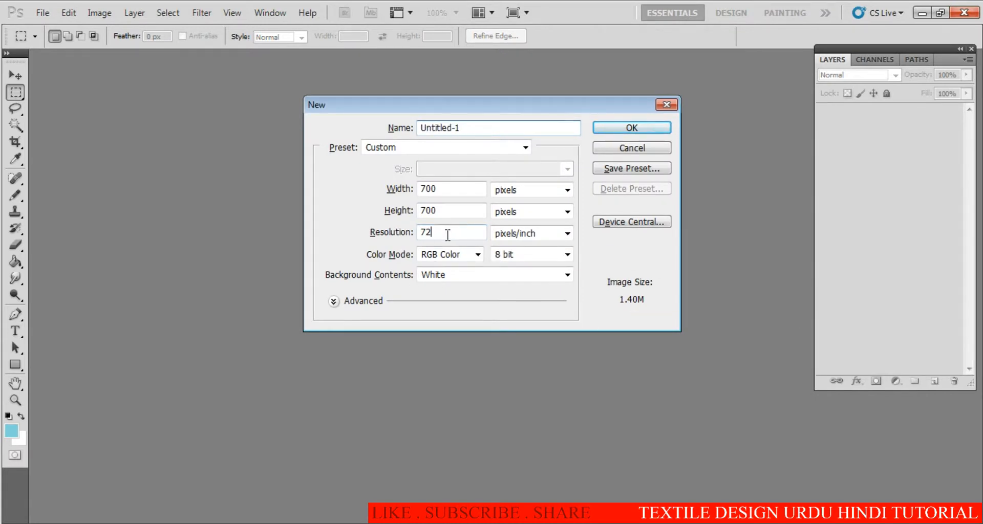
double_click(447, 235)
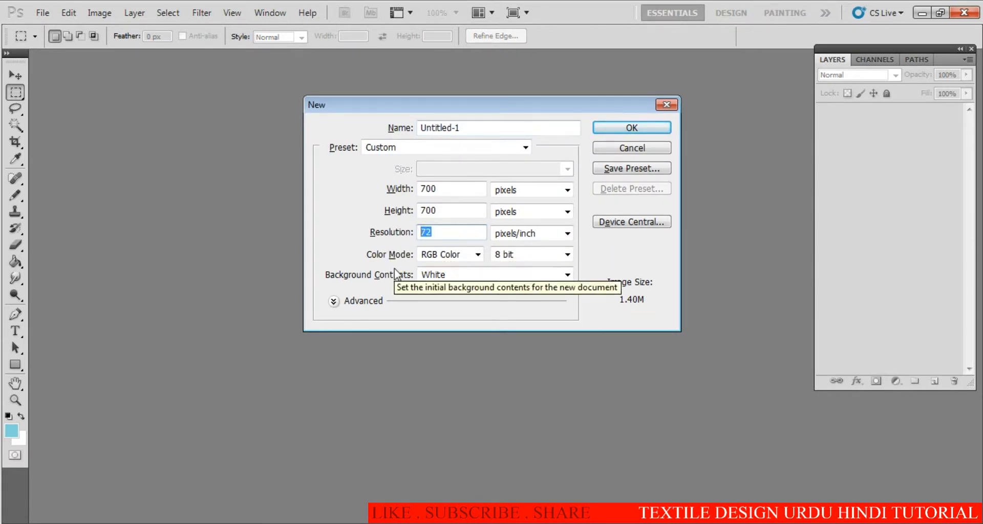
text(150)
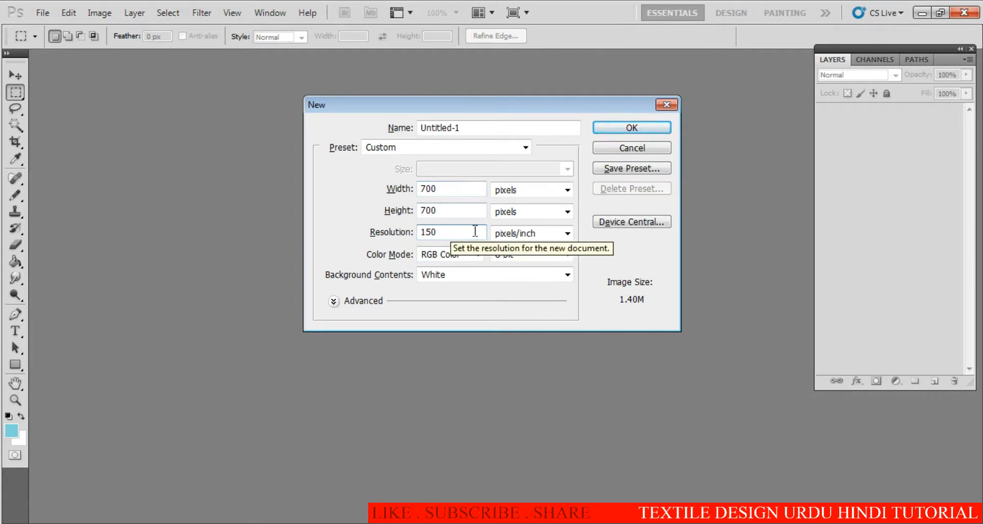
Create the document 23 inches wide and 38 inches high, and display it in full-screen mode with the menu bar
click(544, 192)
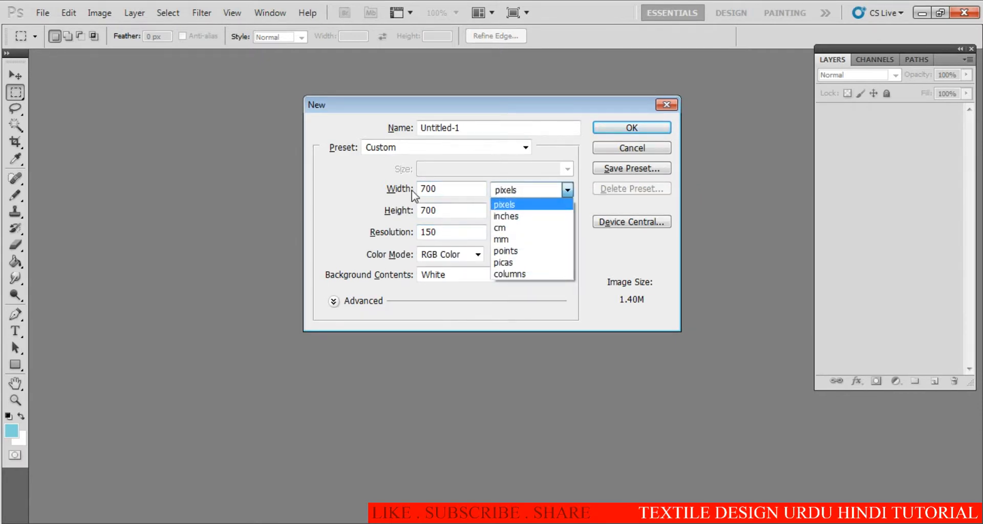
click(526, 217)
click(523, 213)
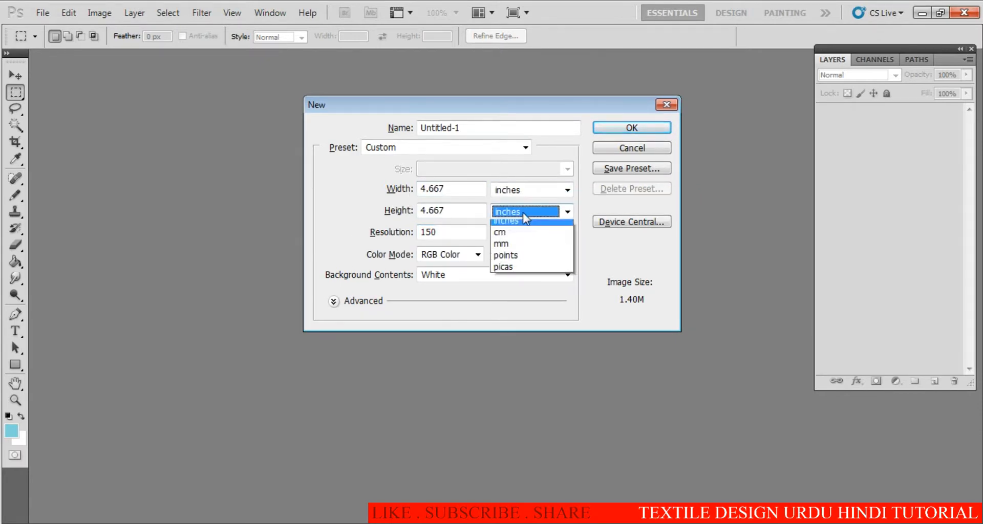
click(523, 213)
drag(455, 188, 383, 193)
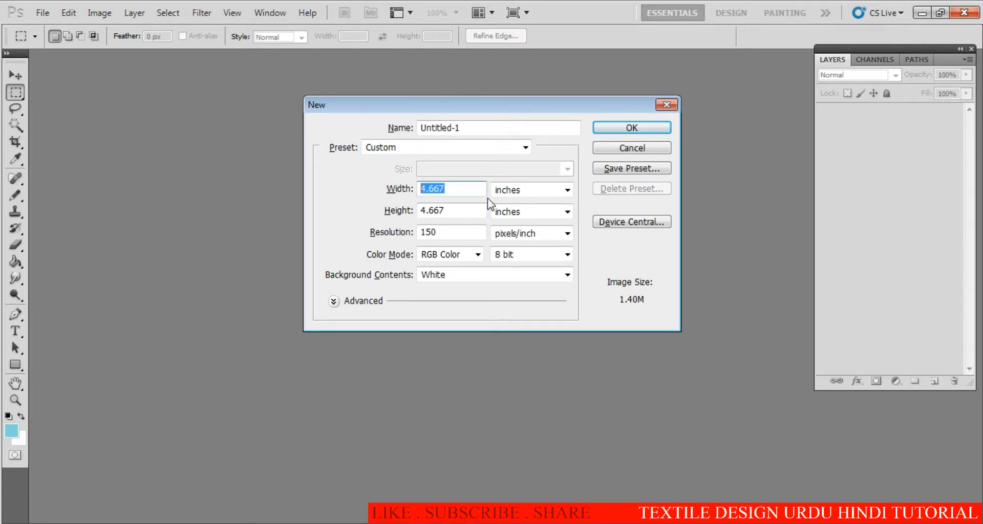
text(23)
drag(463, 212, 358, 226)
text(38)
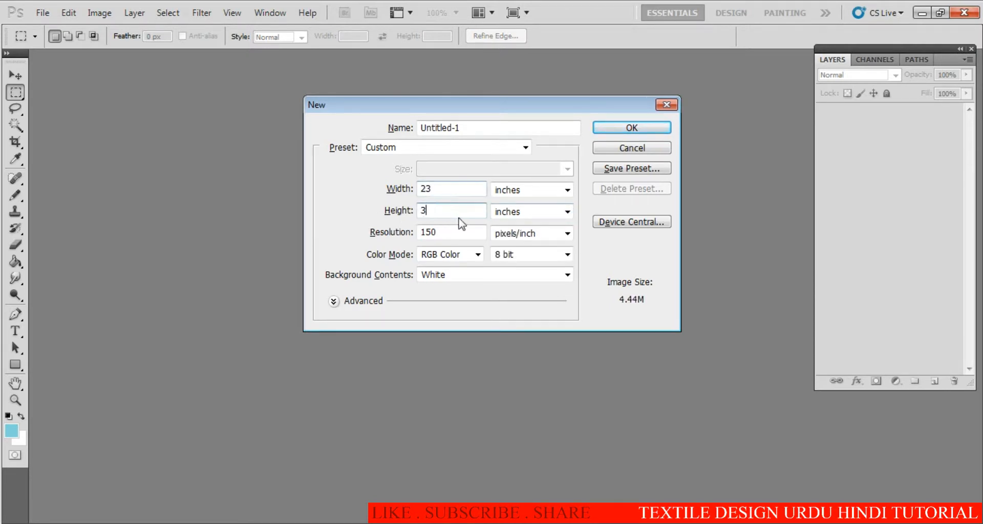
click(628, 132)
key(f)
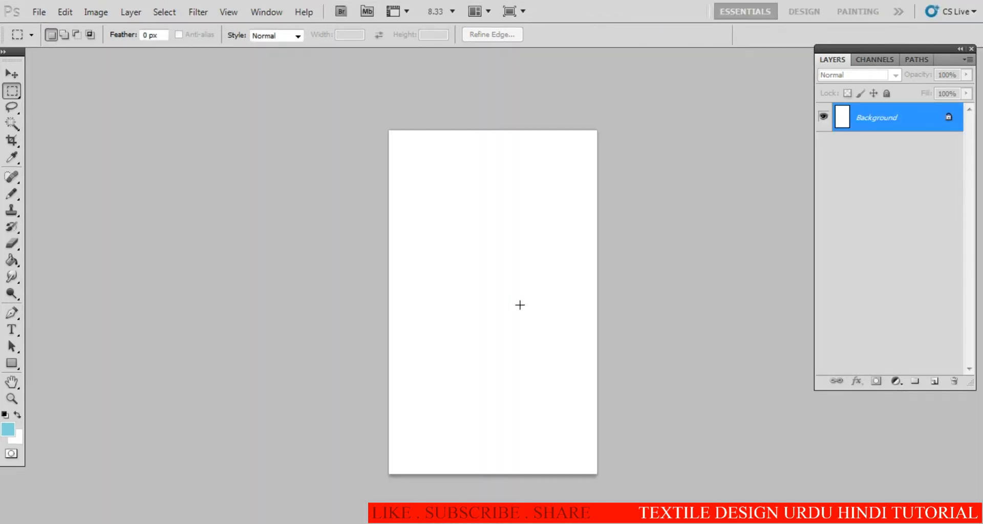
ctrl+click(505, 297)
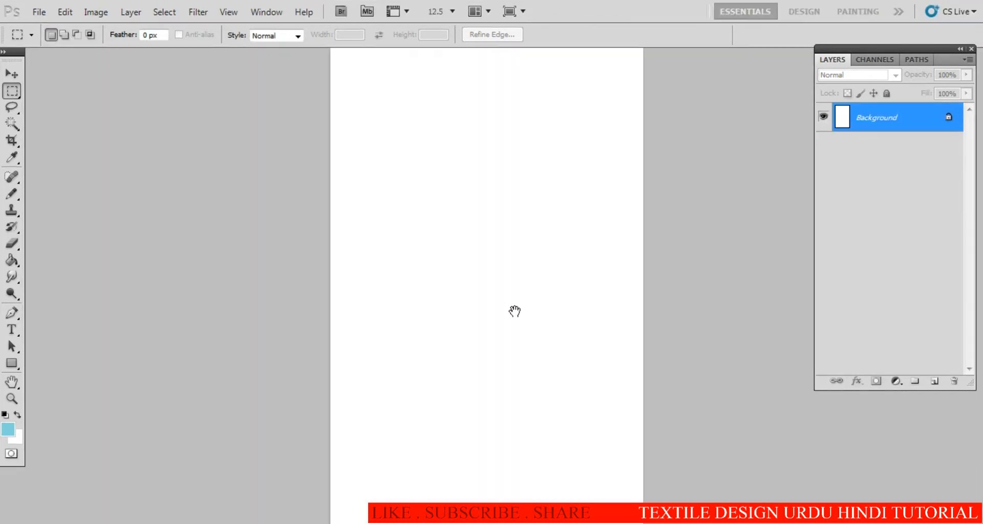
alt+click(510, 309)
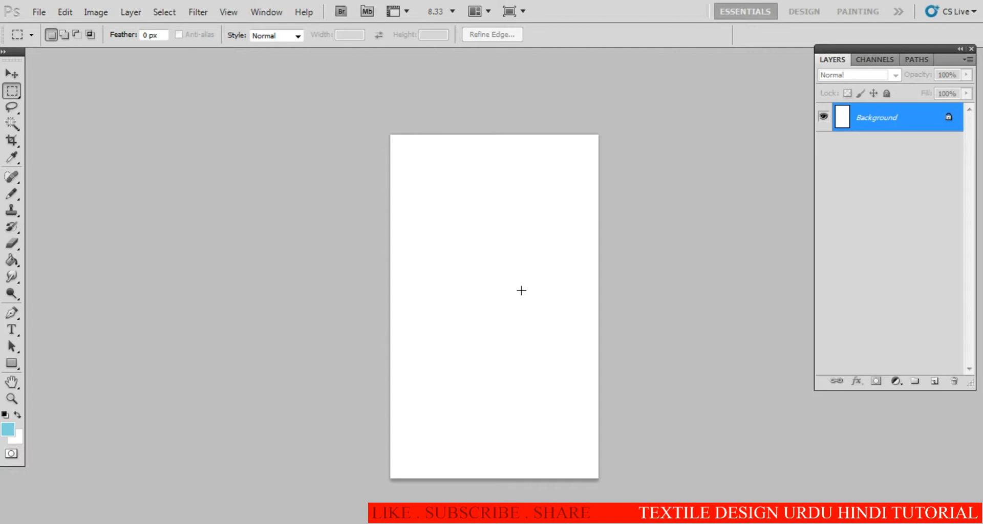
key(ctrl+o)
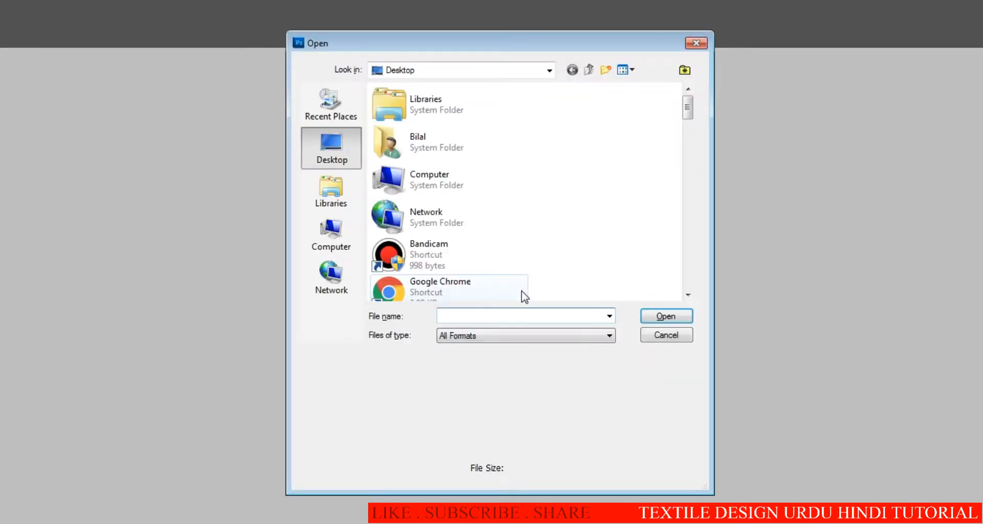
click(432, 259)
scroll(446, 205, down, 3)
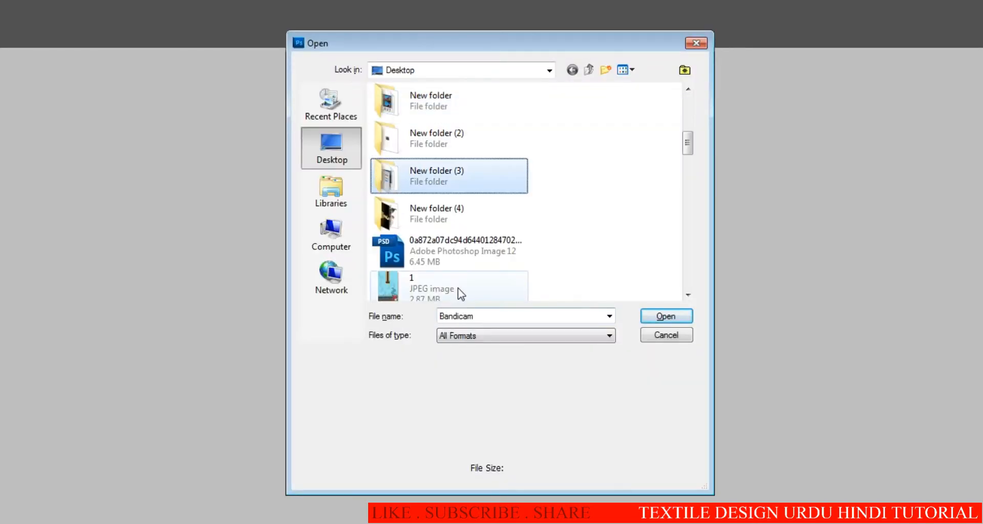
key(Down)
key(Return)
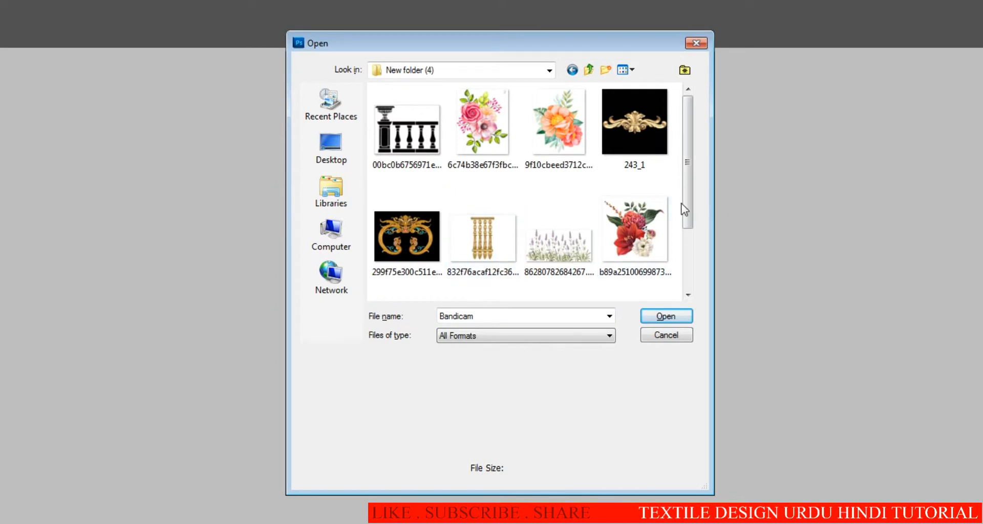
scroll(691, 189, down, 3)
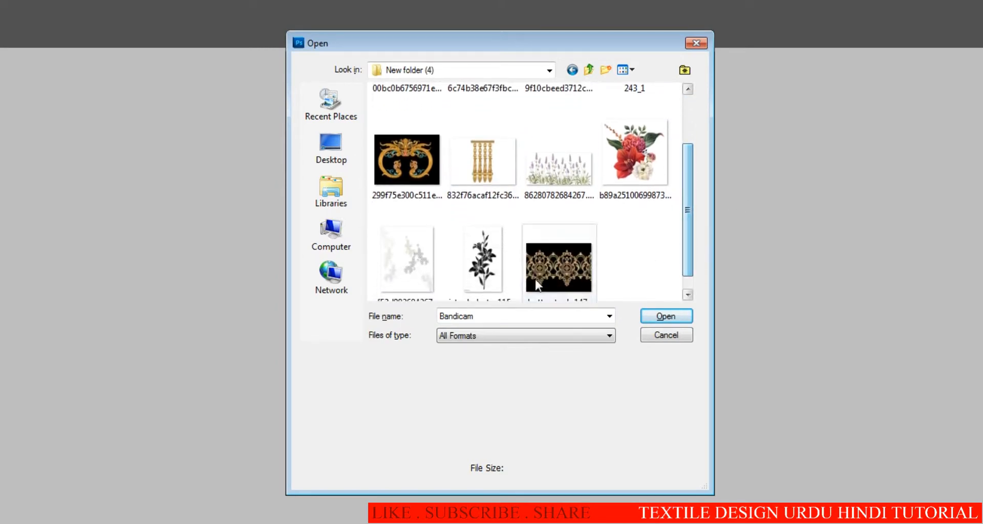
click(554, 265)
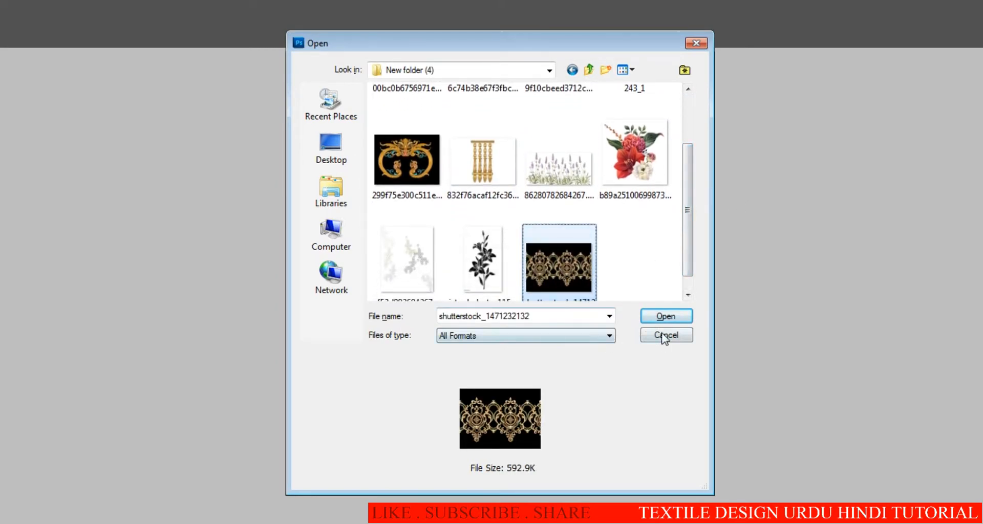
key(Return)
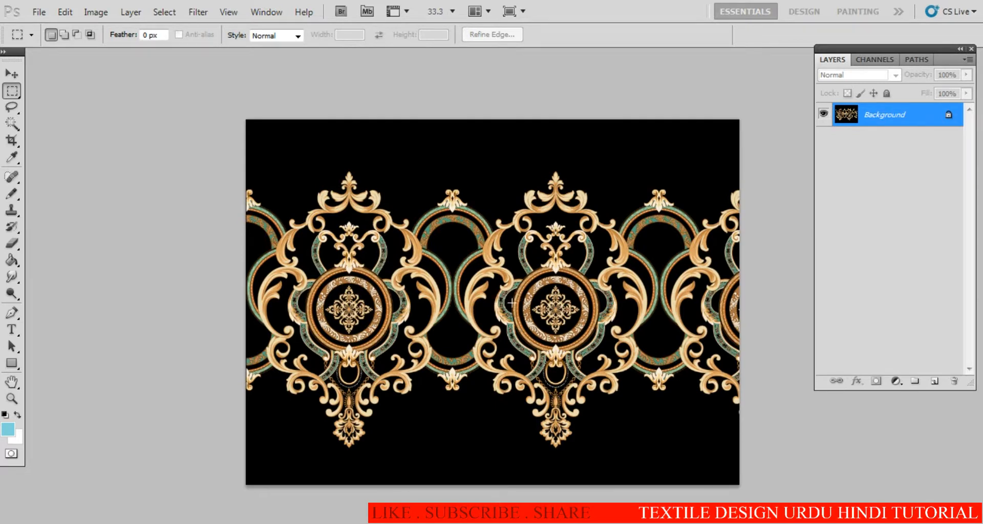
Copy the whole border image and paste it into the blank 23 × 38 inch document at its original size
key(ctrl+a)
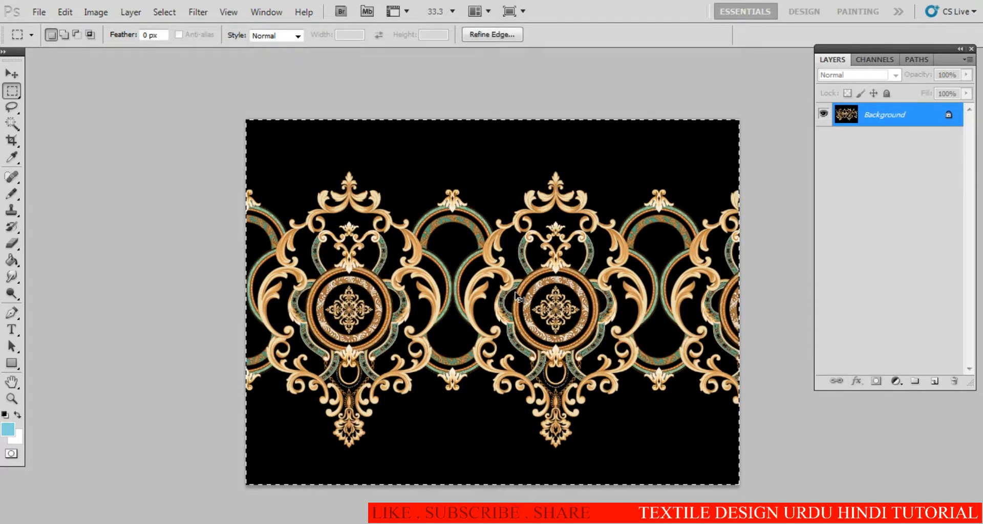
key(ctrl+Tab)
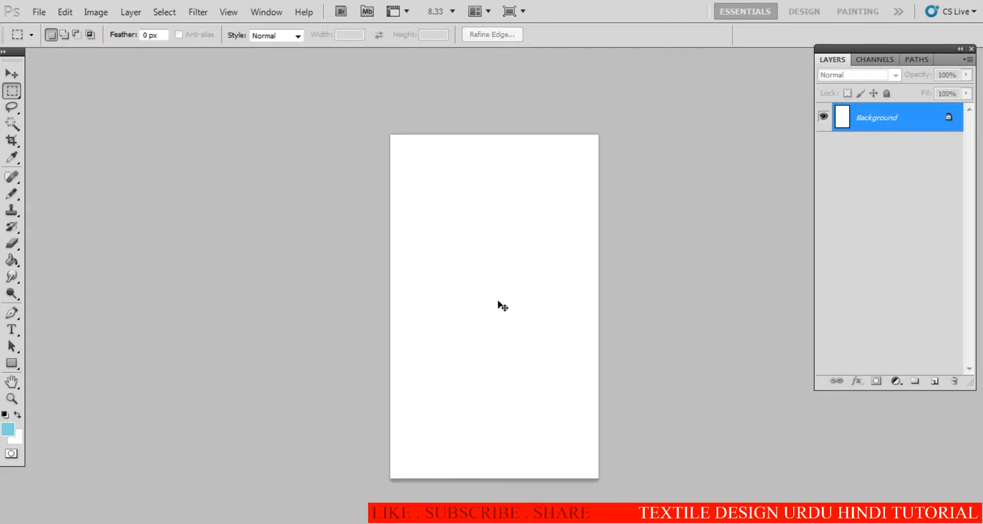
key(ctrl+v)
key(ctrl+plus)
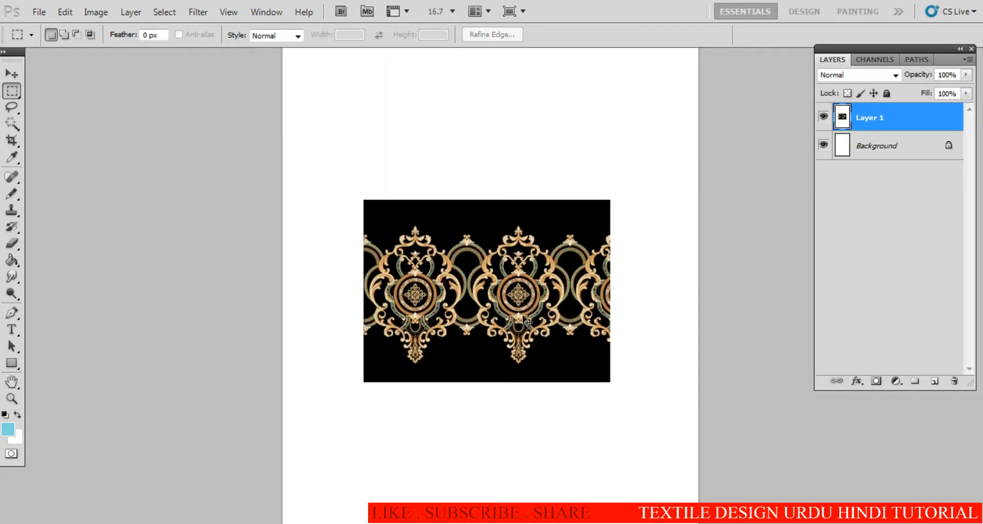
key(ctrl+t)
key(Return)
Enable anti-aliasing for the Magic Wand and delete the connected black background around the ornament on Layer 1
key(w)
key(ctrl+plus)
key(ctrl+plus)
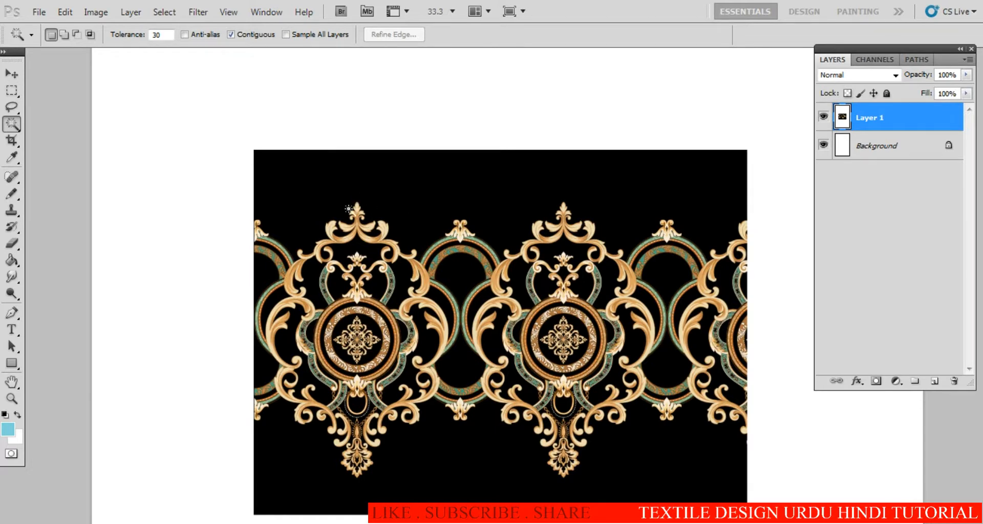
click(184, 35)
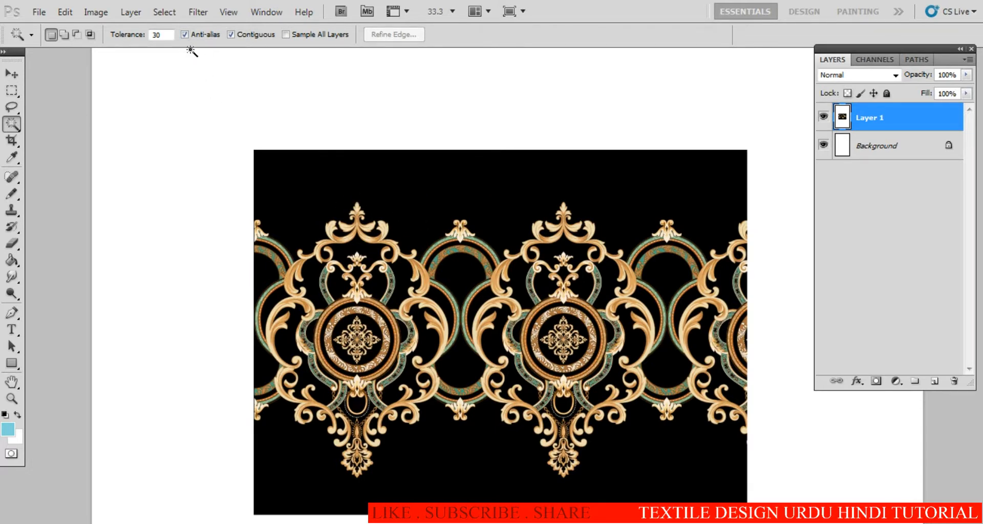
click(425, 187)
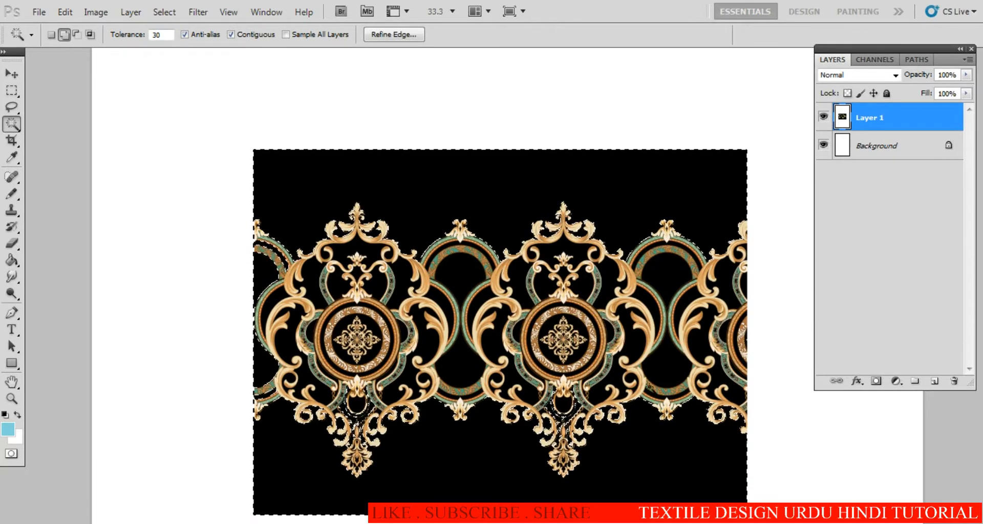
key(ctrl+d)
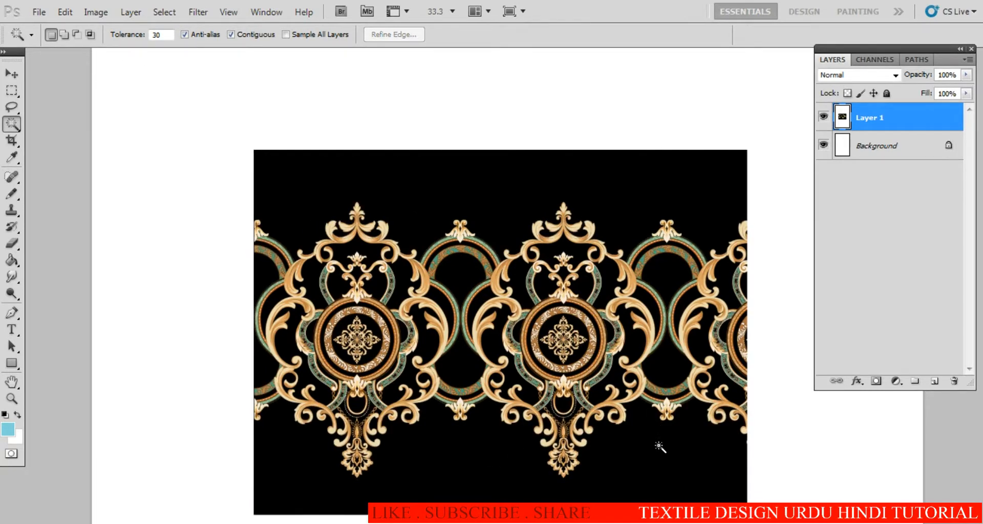
click(660, 447)
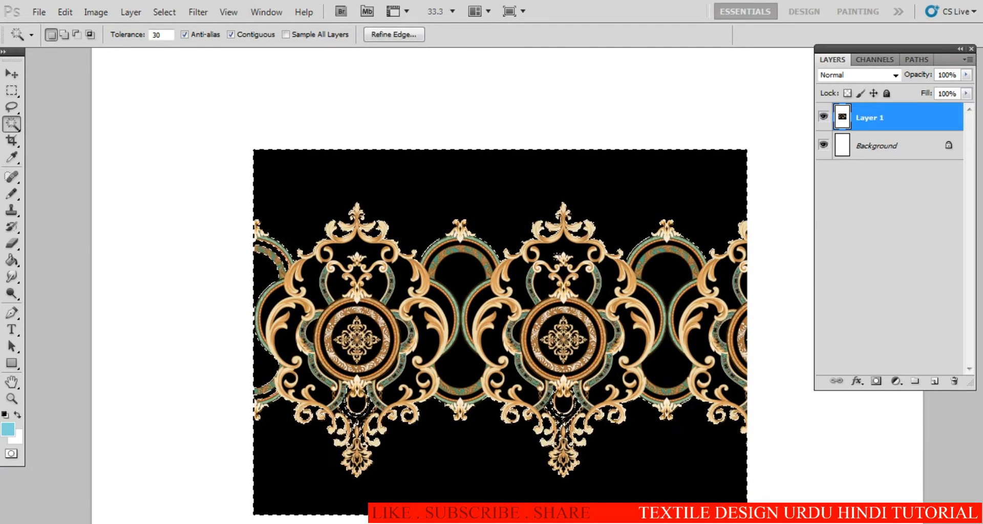
key(Delete)
key(ctrl+d)
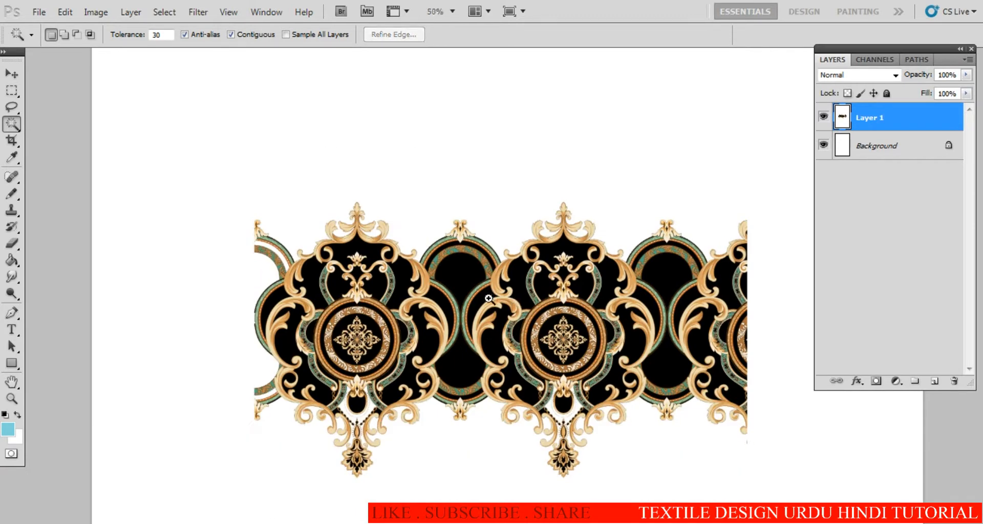
Examine the cut-out edges and the remaining black areas inside the ornament at close range
ctrl+click(488, 298)
alt+click(493, 332)
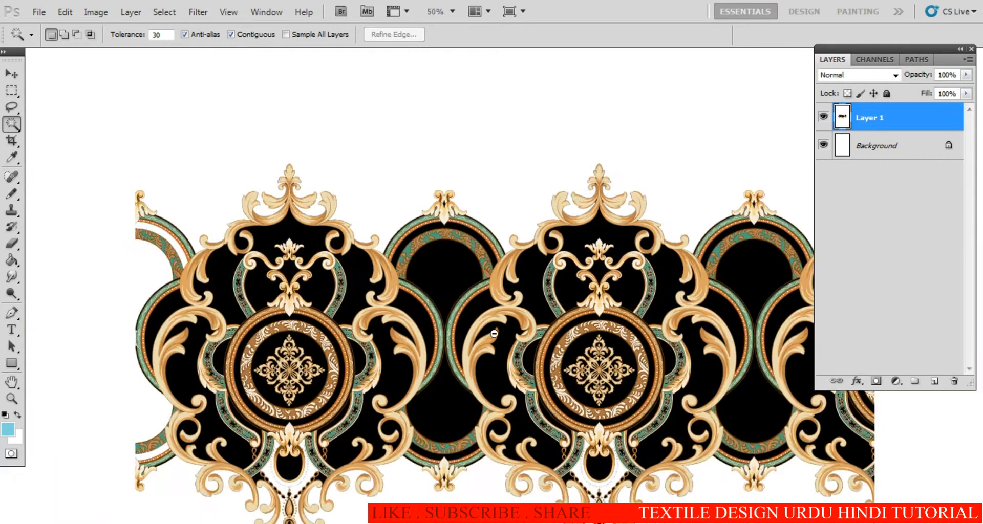
alt+click(495, 334)
drag(552, 349, 468, 305)
ctrl+click(389, 289)
ctrl+click(391, 287)
ctrl+click(394, 281)
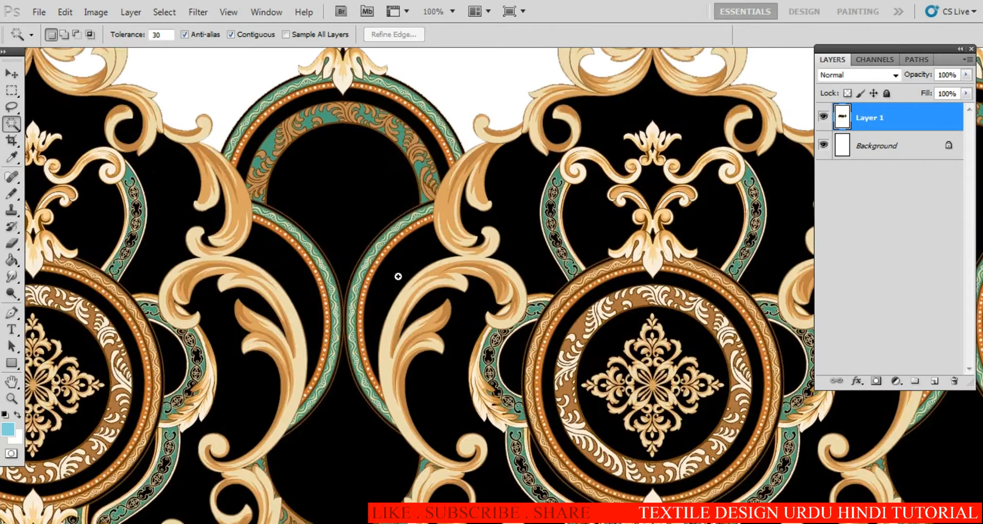
drag(462, 212, 331, 446)
ctrl+click(444, 303)
ctrl+click(448, 303)
alt+click(463, 270)
ctrl+click(442, 281)
ctrl+click(441, 282)
alt+click(440, 284)
alt+click(439, 282)
alt+click(438, 282)
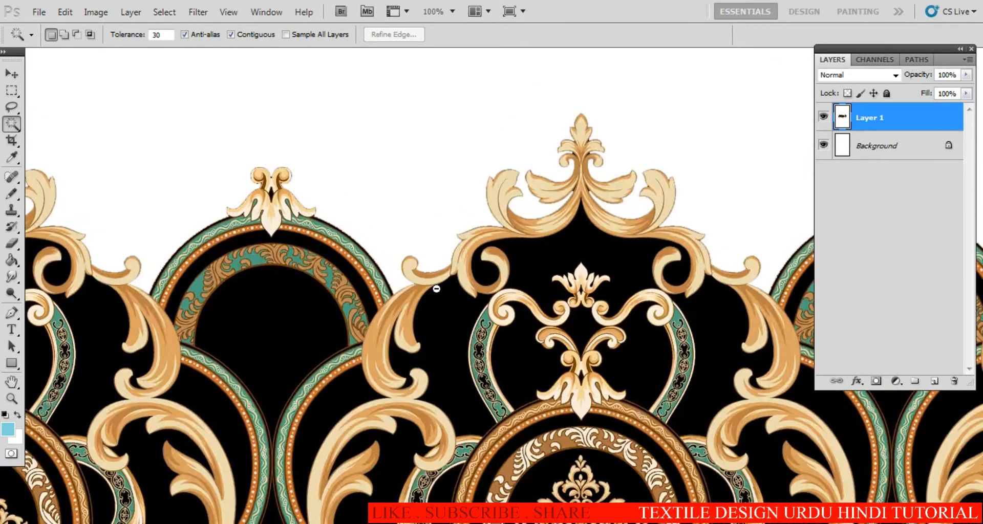
alt+click(437, 281)
alt+click(437, 281)
alt+click(435, 284)
Select everything right of the second medallion's vertical centre line with a rectangular marquee and delete it
key(m)
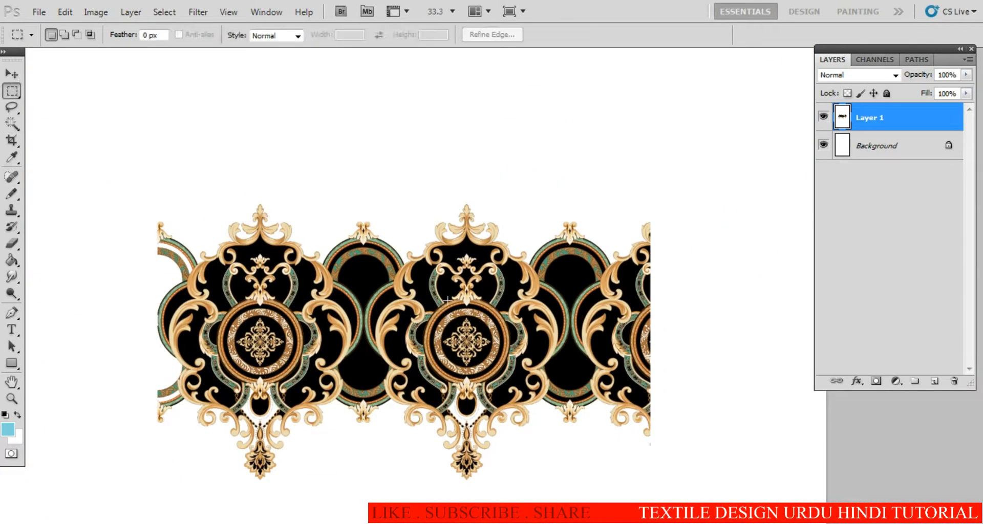
drag(536, 352, 653, 498)
ctrl+click(532, 353)
ctrl+click(532, 353)
drag(444, 379, 490, 318)
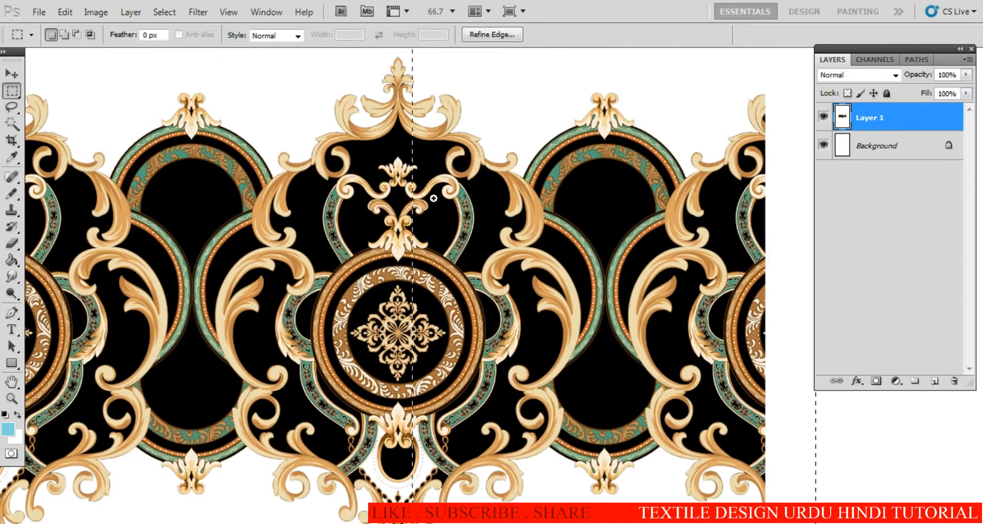
ctrl+click(431, 198)
ctrl+click(413, 201)
drag(442, 59, 467, 292)
ctrl+click(459, 313)
ctrl+click(463, 298)
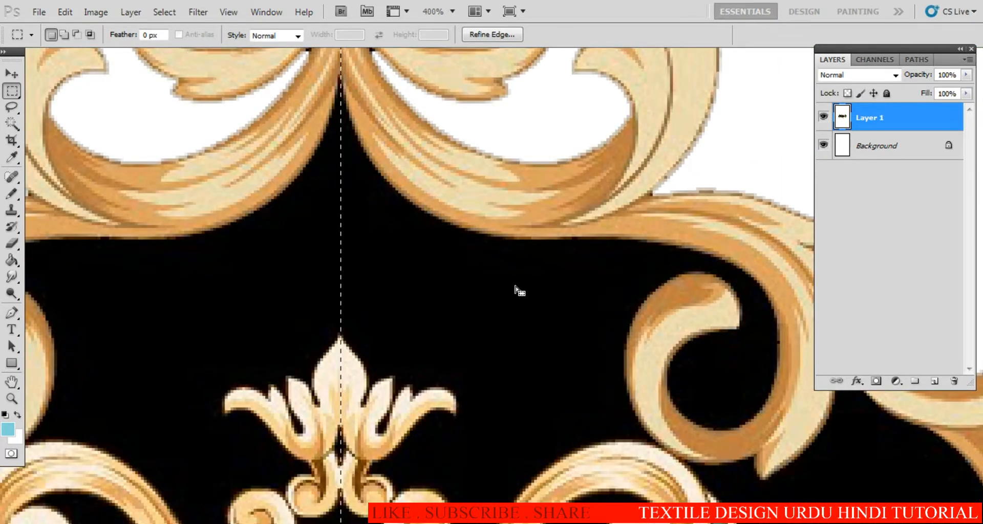
key(Delete)
Select everything left of the first medallion's vertical centre line with a rectangular marquee, delete it and deselect
alt+click(399, 328)
alt+click(399, 328)
alt+click(404, 332)
alt+click(403, 333)
alt+click(403, 332)
alt+click(403, 332)
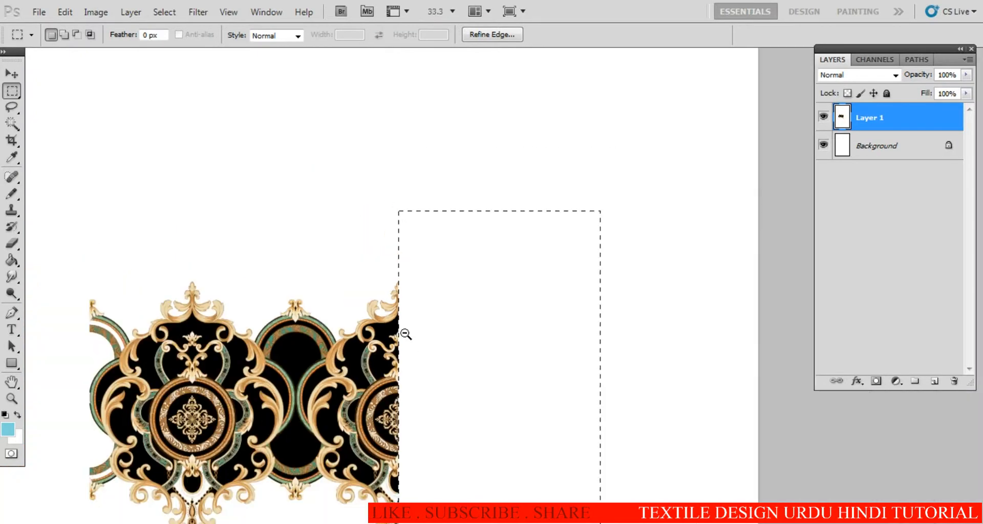
drag(243, 362, 401, 302)
mouse_move(217, 208)
mouse_down()
mouse_move(362, 445)
mouse_move(382, 512)
mouse_up()
ctrl+click(348, 305)
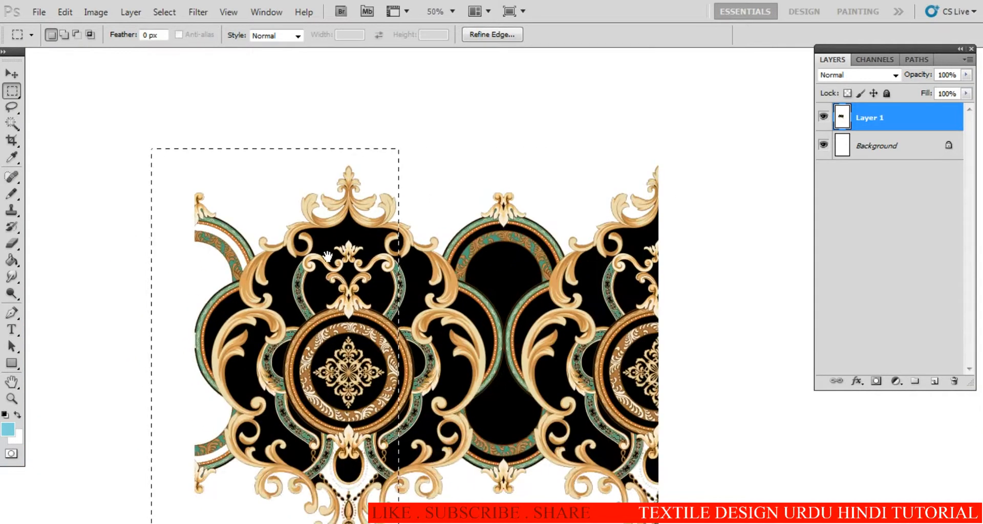
mouse_move(362, 251)
mouse_down()
mouse_move(379, 313)
mouse_move(332, 301)
mouse_up()
scroll(361, 279, up, 4)
key(Left)
key(Left)
key(Left)
key(Left)
key(Left)
key(Left)
key(Left)
key(Left)
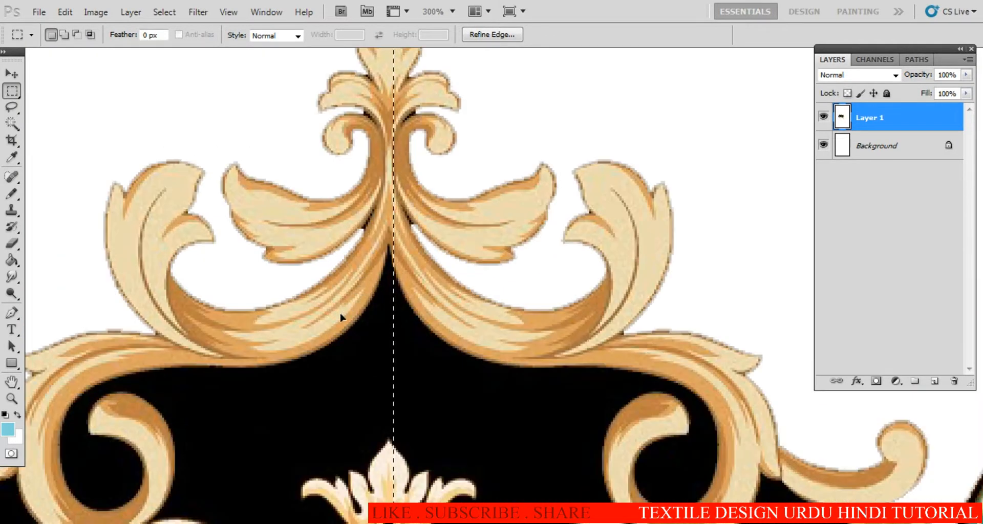
key(Delete)
key(ctrl+d)
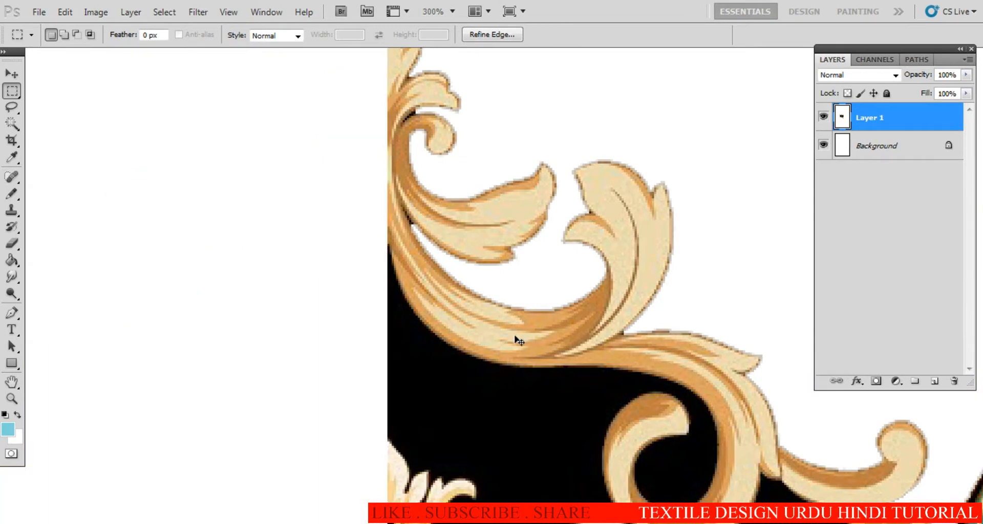
Try scaling the trimmed ornament down to roughly half its size with Free Transform
drag(598, 326, 506, 339)
key(ctrl+0)
key(ctrl+t)
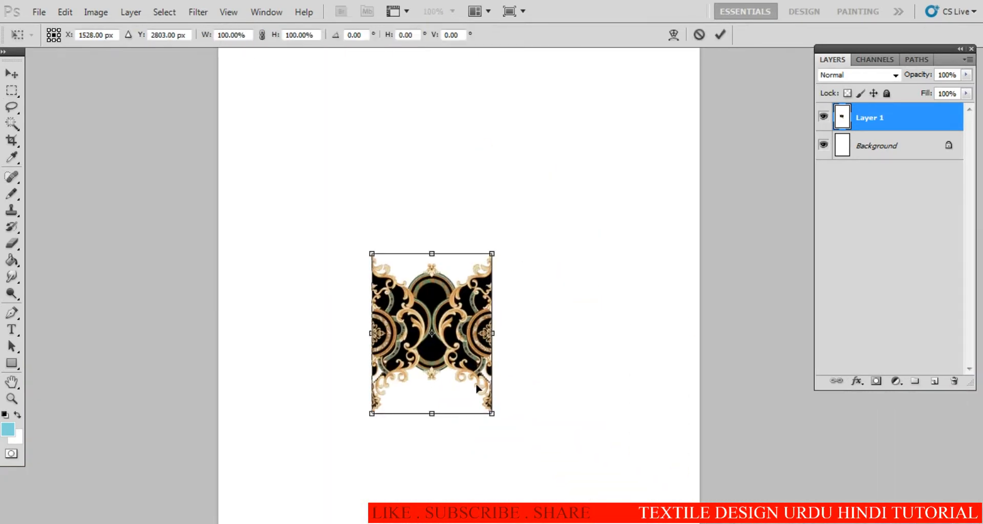
drag(500, 377, 453, 281)
key(Return)
key(m)
Show the Info readout, undo the ornament's scaling and move it to the lower part of the page
key(F8)
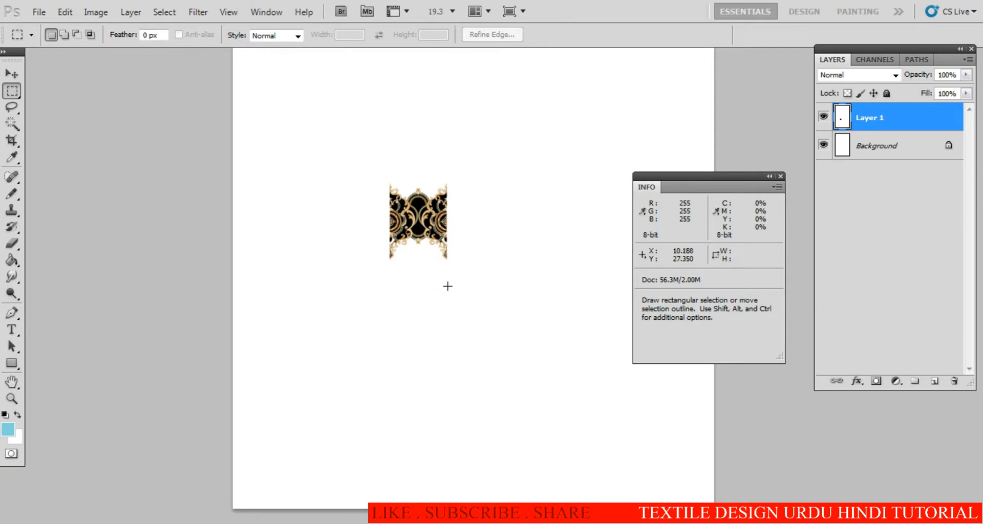
key(v)
drag(459, 238, 443, 353)
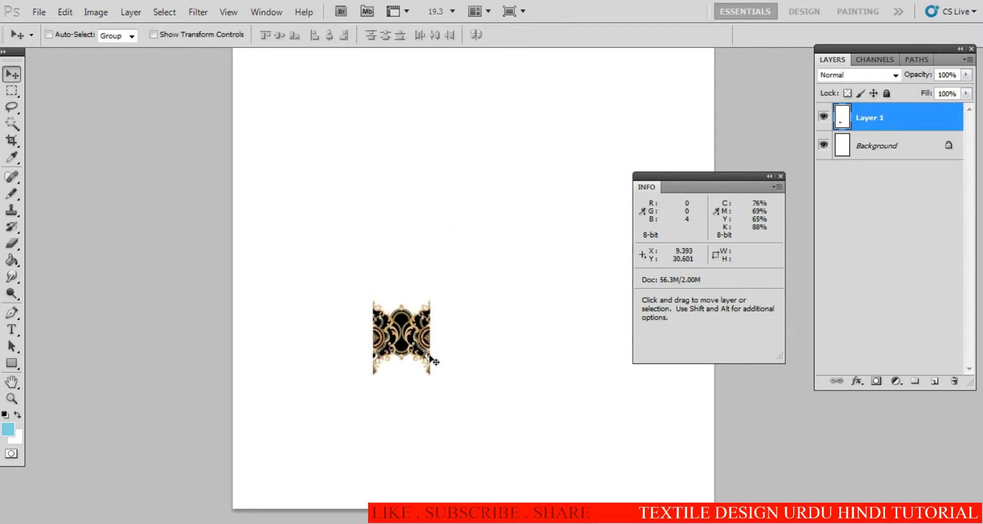
key(ctrl+alt+z)
key(ctrl+alt+z)
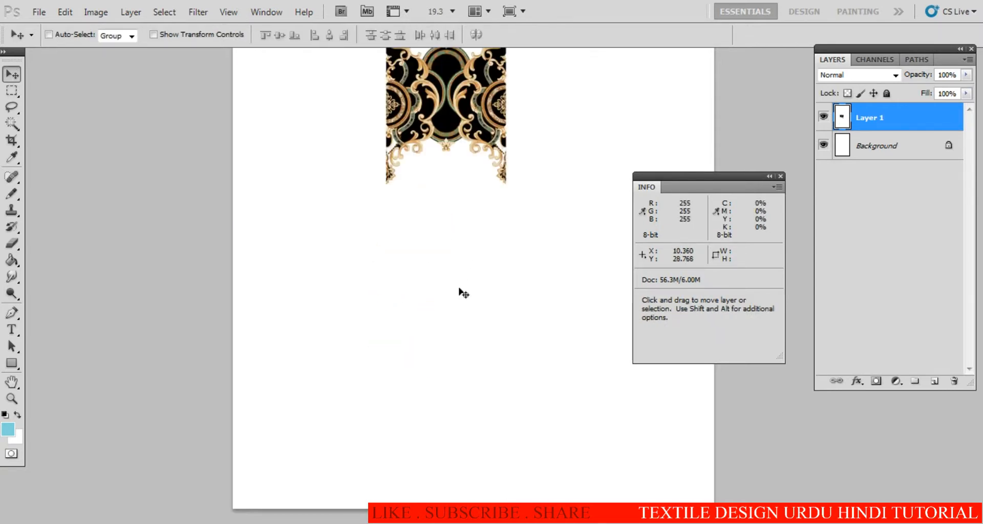
drag(438, 122, 413, 352)
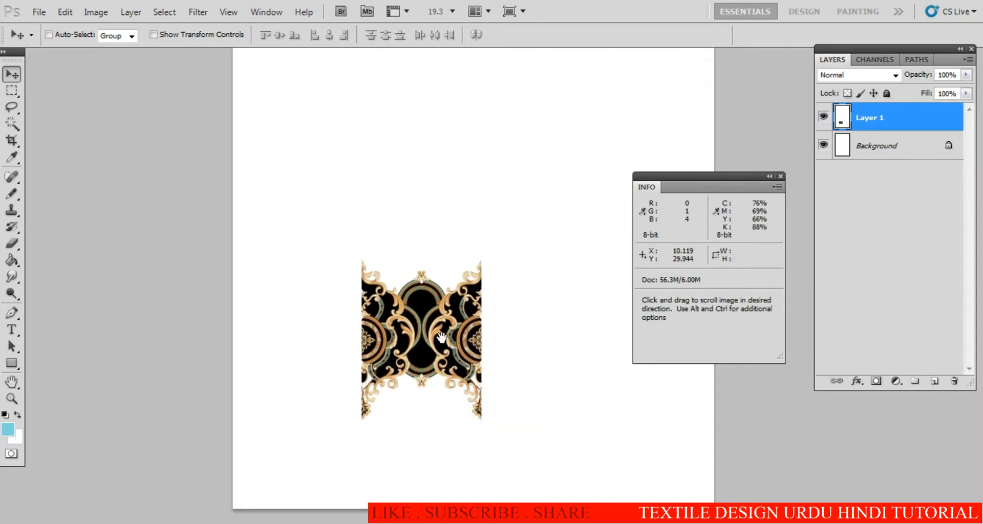
Scale the ornament on Layer 1 proportionally to 65.54%, about 3.75 inches wide
right_click(428, 323)
click(472, 367)
drag(469, 368, 466, 307)
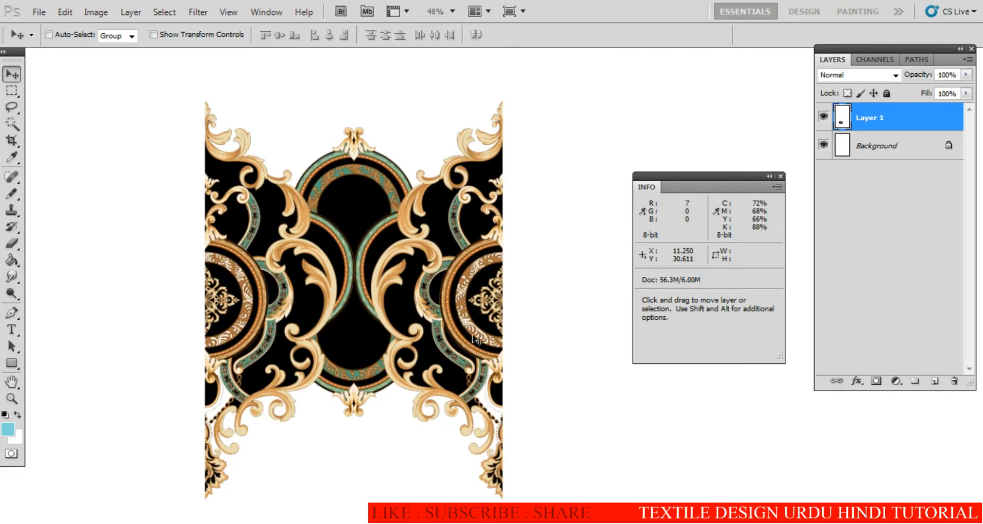
key(ctrl+t)
drag(502, 499, 378, 379)
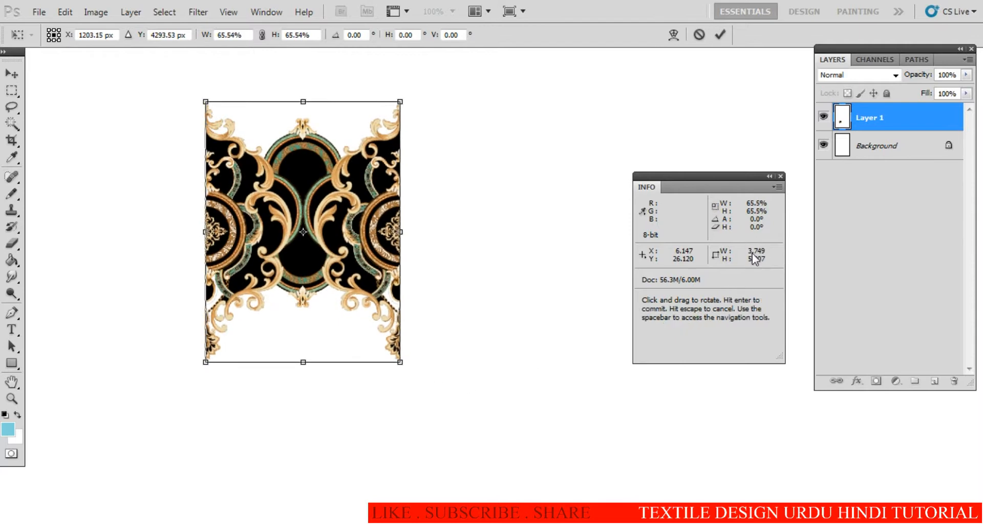
key(Return)
Convert the locked Background into a regular layer with the default name Layer 0
alt+click(400, 295)
alt+click(400, 294)
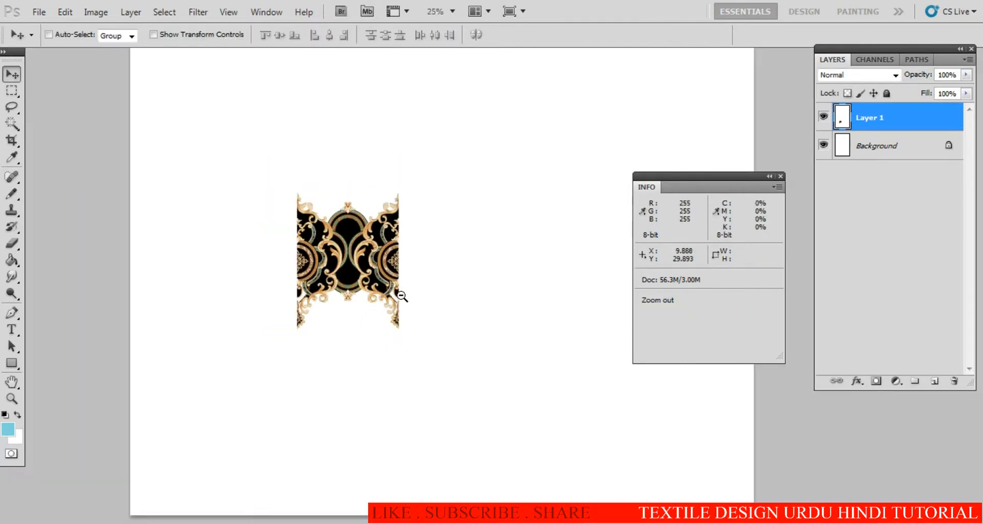
alt+click(400, 294)
alt+click(399, 294)
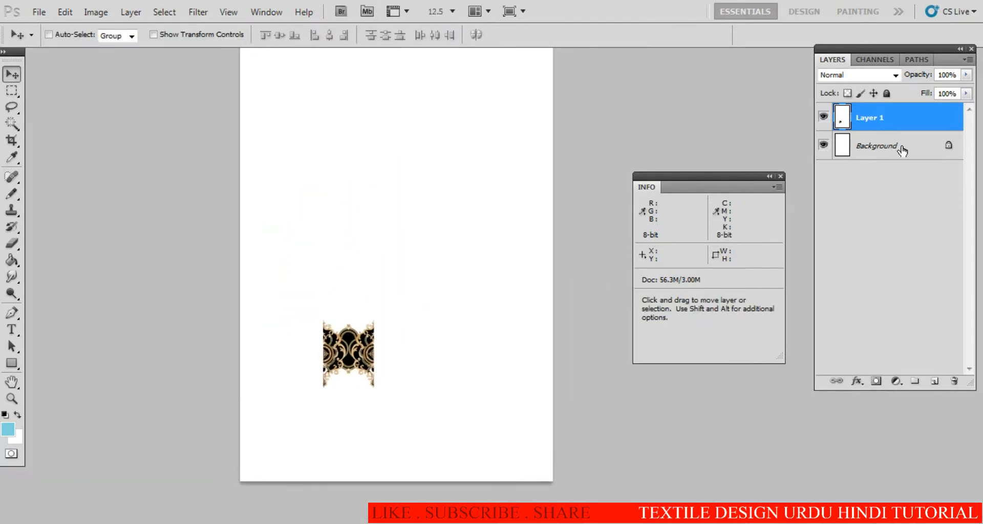
double_click(895, 154)
key(Return)
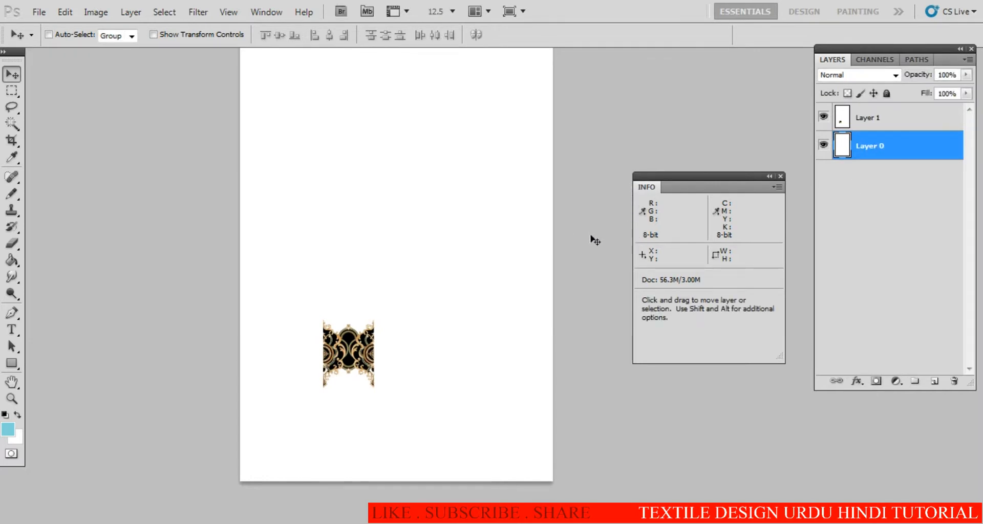
Start Free Transform on Layer 0 to show the page's centre mark, and display the rulers
key(ctrl+t)
key(ctrl+space)
click(415, 229)
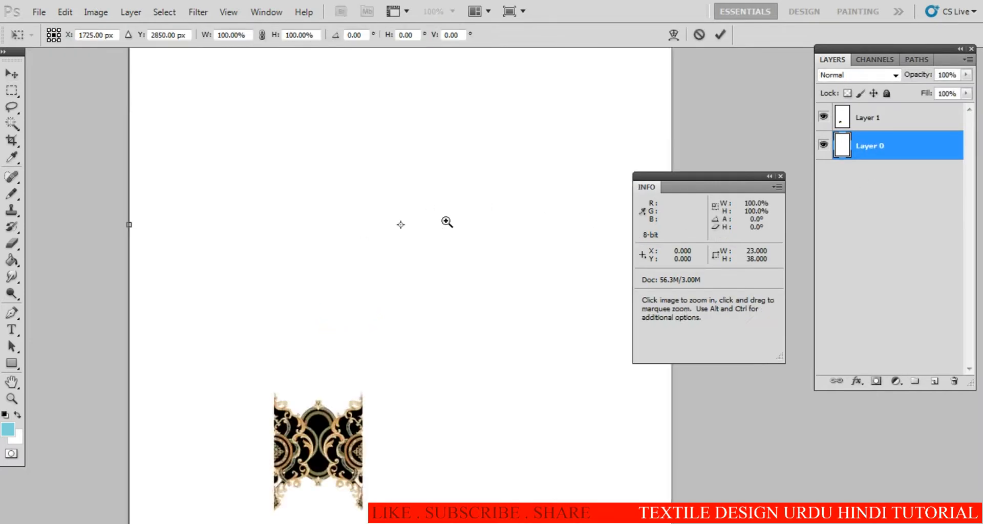
click(448, 219)
click(448, 231)
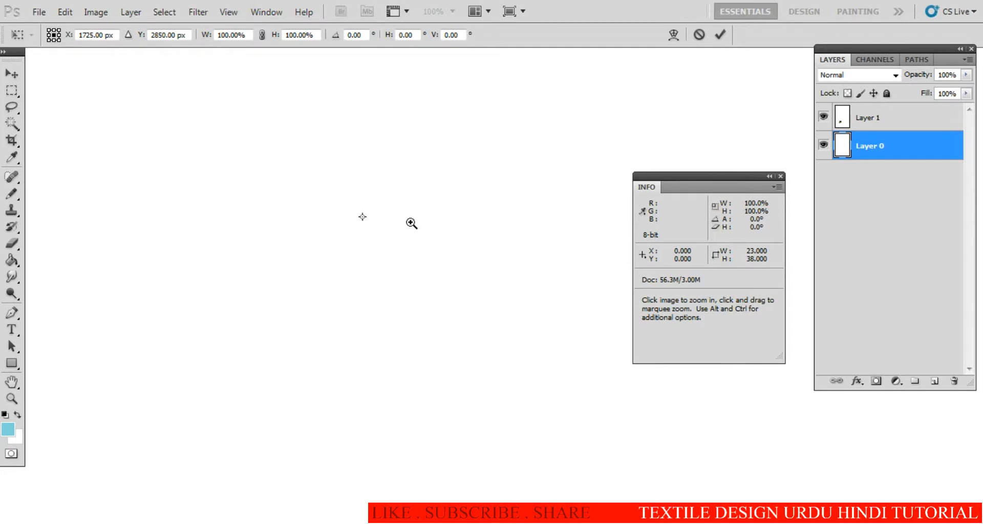
key(ctrl+r)
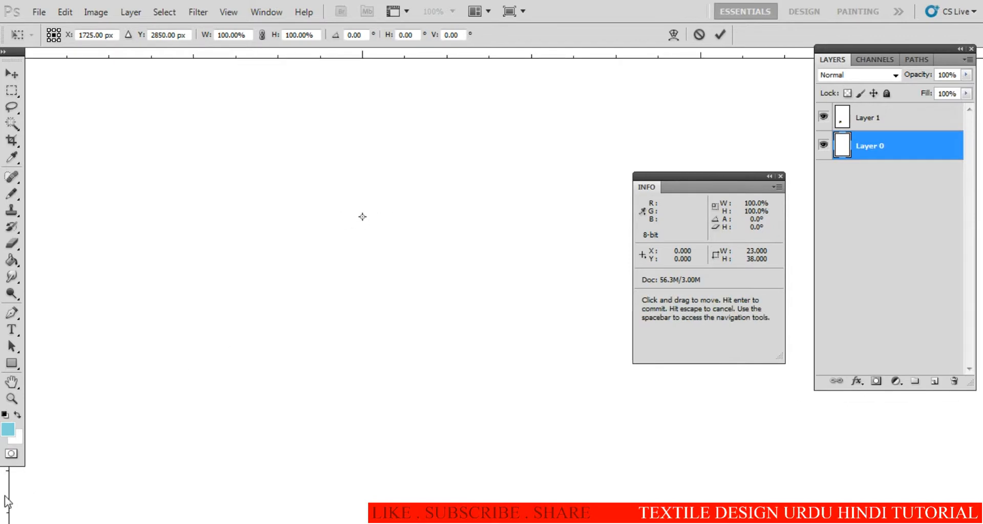
Place a vertical guide through the page's centre mark at about 11.5 inches and close the transform
drag(7, 501, 363, 218)
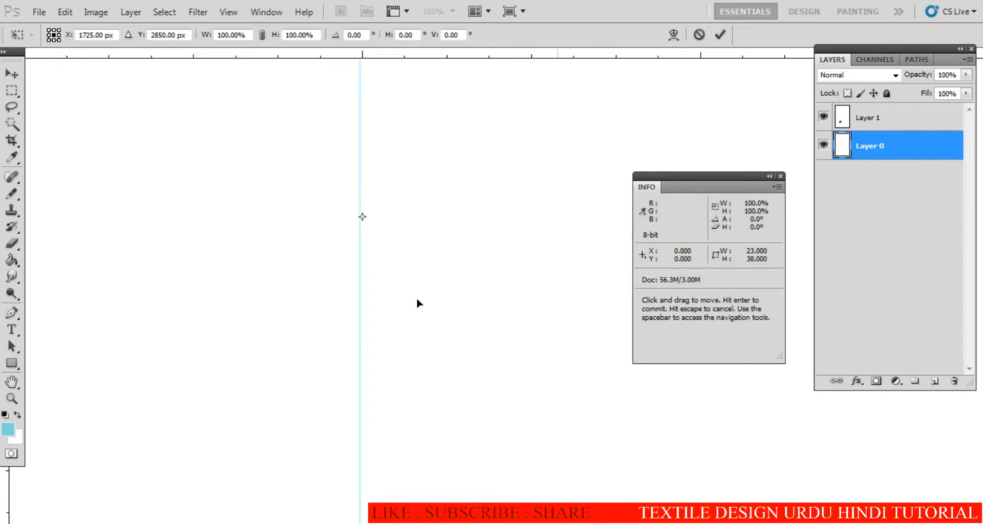
drag(361, 251, 364, 251)
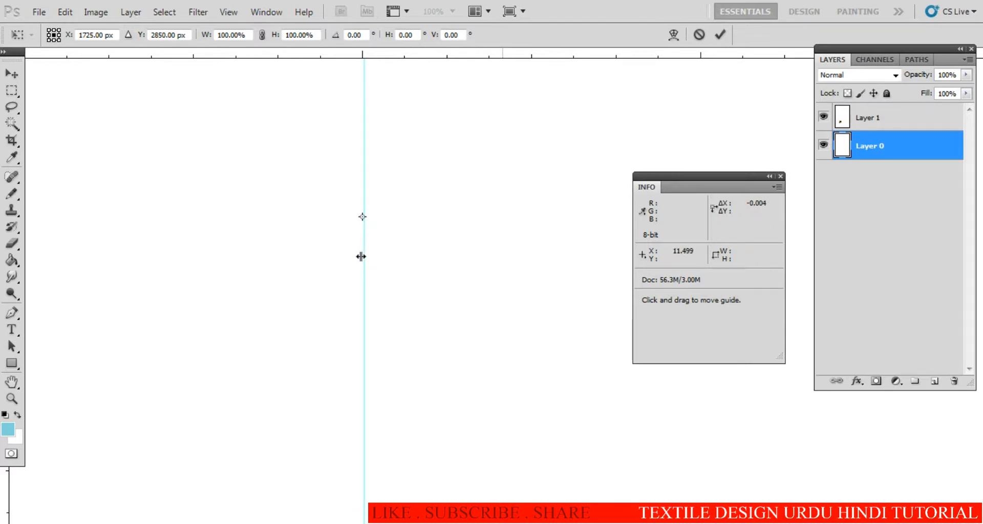
key(ctrl+alt+space)
drag(385, 256, 390, 309)
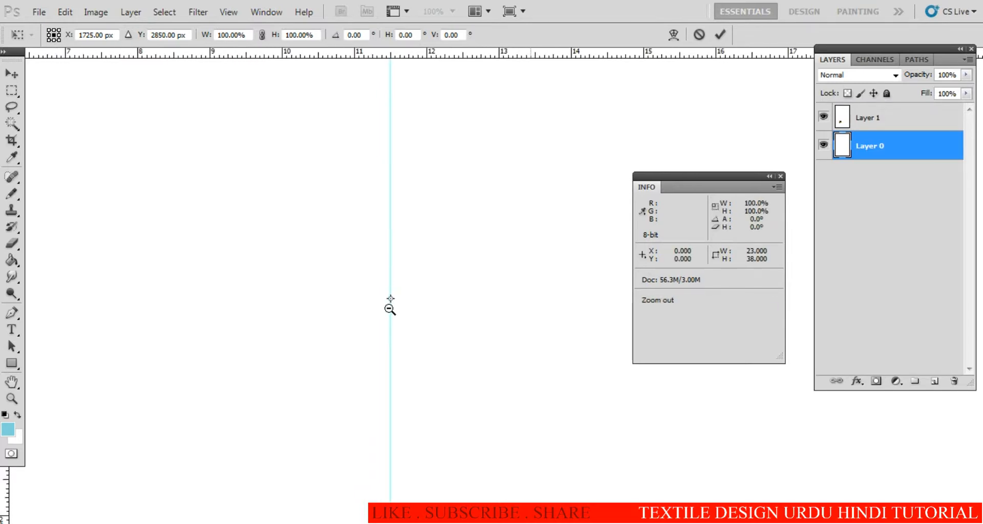
alt+click(390, 309)
alt+click(390, 309)
alt+click(390, 311)
alt+click(390, 312)
key(Return)
Select Layer 1 and move the ornament down and right so its right edge meets the centre guide
drag(443, 440, 435, 284)
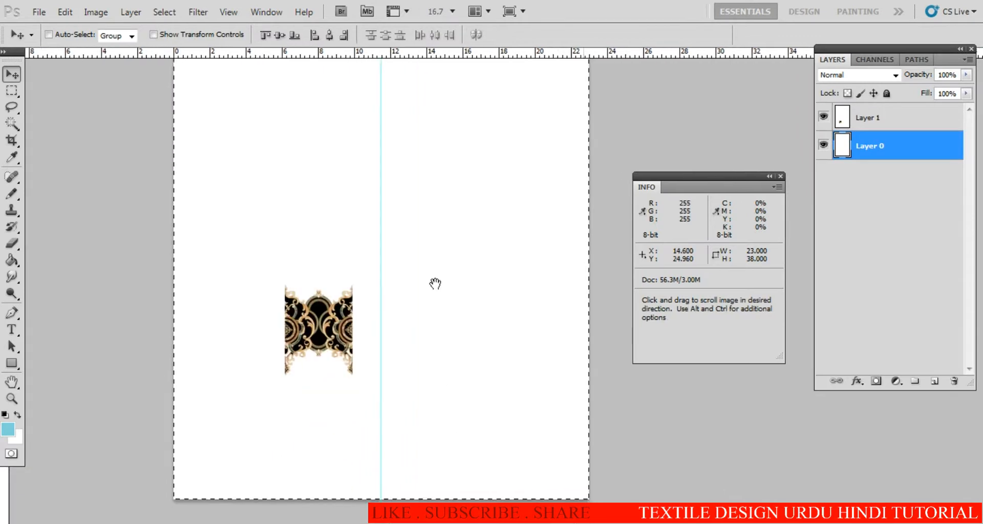
ctrl+click(416, 300)
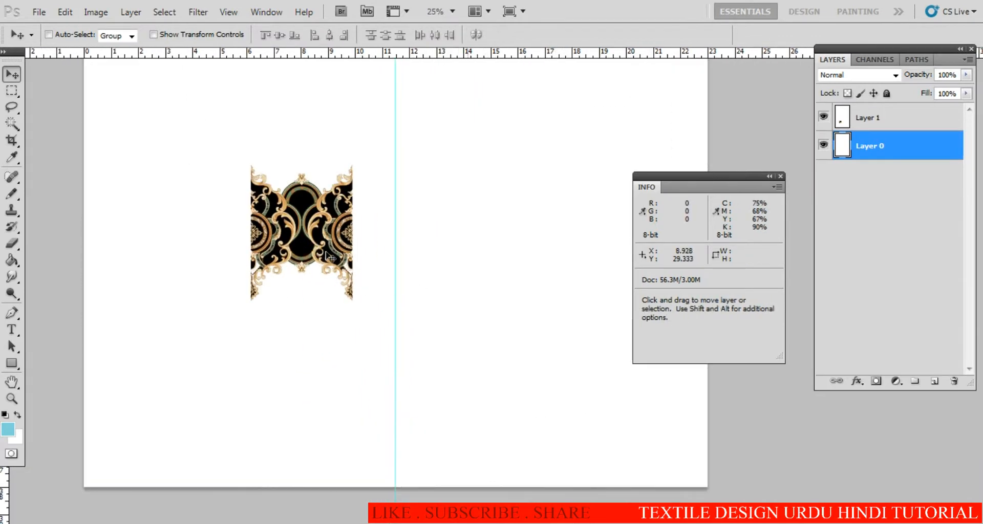
right_click(337, 251)
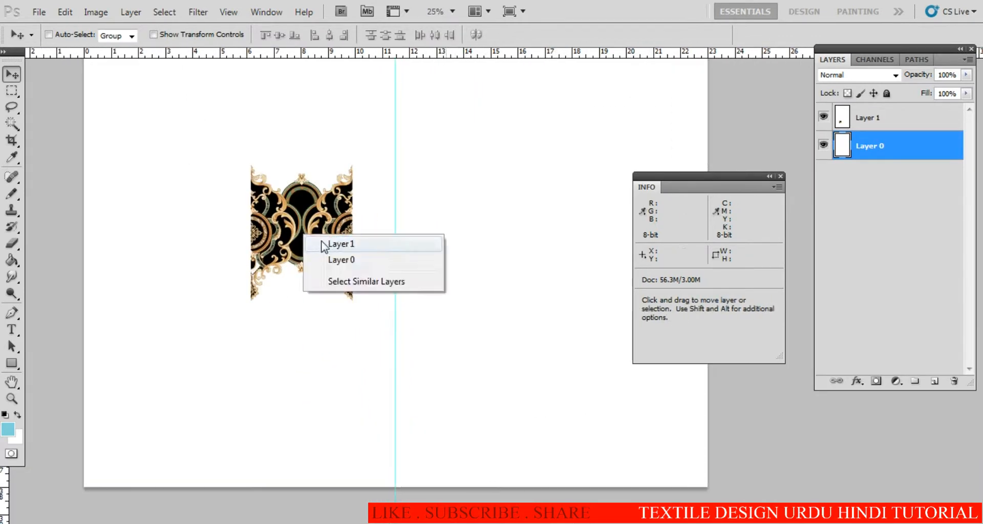
click(325, 248)
drag(322, 242, 365, 353)
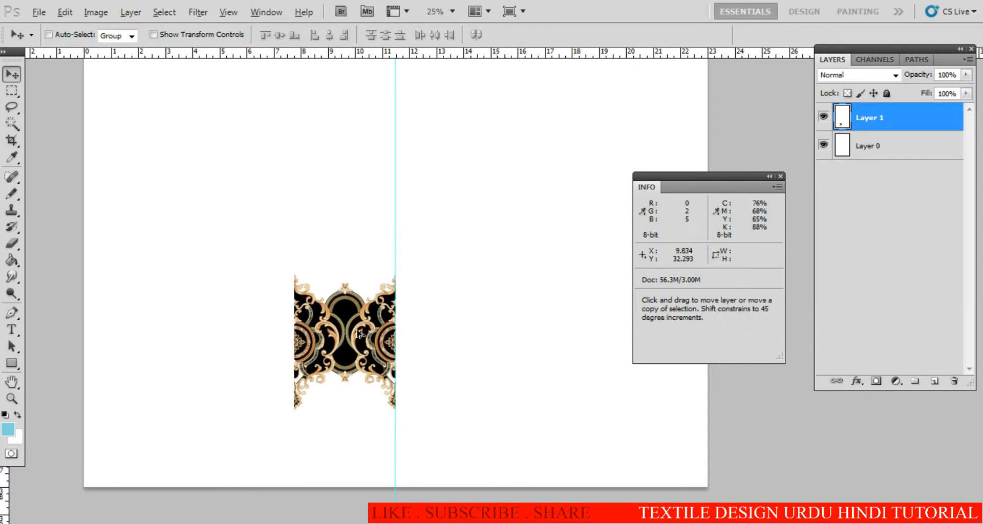
Duplicate the ornament leftward to form three adjoining repeats and merge them into Layer 1, keeping Layer 0 separate
drag(371, 321, 99, 357)
alt+click(220, 353)
key(ctrl+e)
key(ctrl+e)
key(ctrl+alt+z)
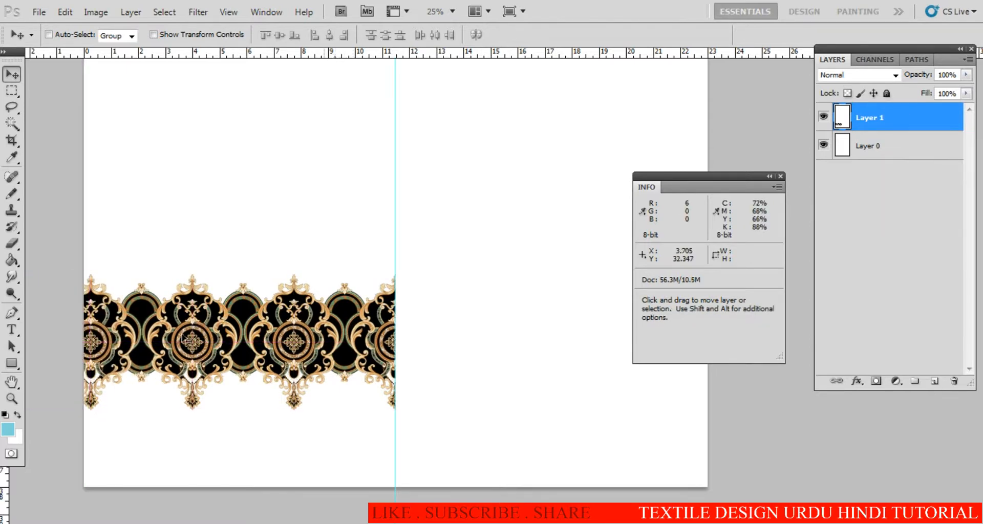
Try duplicating the three-repeat strip to the right of the centre guide and inspect the join up close
drag(201, 321, 490, 322)
ctrl+click(384, 322)
ctrl+click(393, 322)
ctrl+click(397, 322)
ctrl+click(434, 330)
ctrl+click(434, 330)
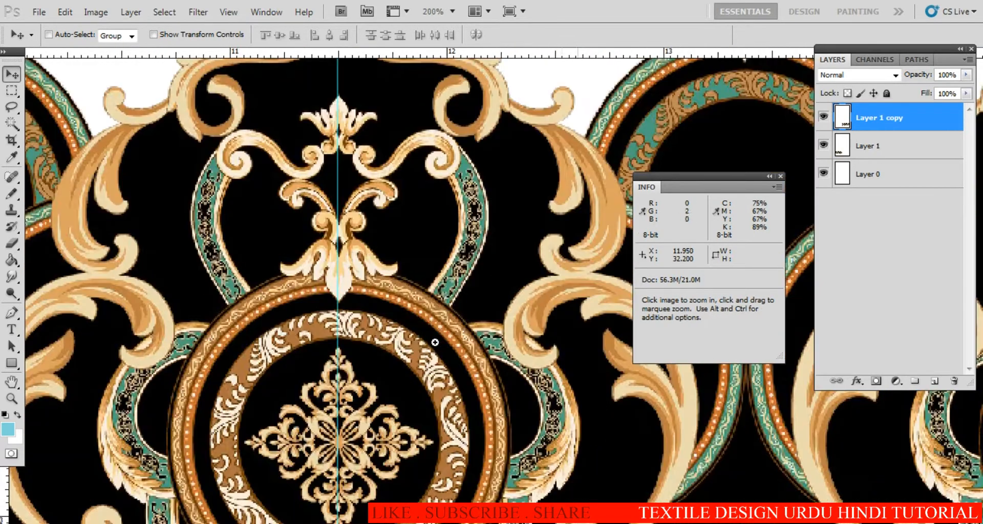
key(ctrl+alt+z)
Duplicate the three-repeat strip horizontally so it continues from the centre guide to the right edge, and merge it into Layer 1
key(ctrl+minus)
key(ctrl+minus)
key(ctrl+minus)
key(ctrl+minus)
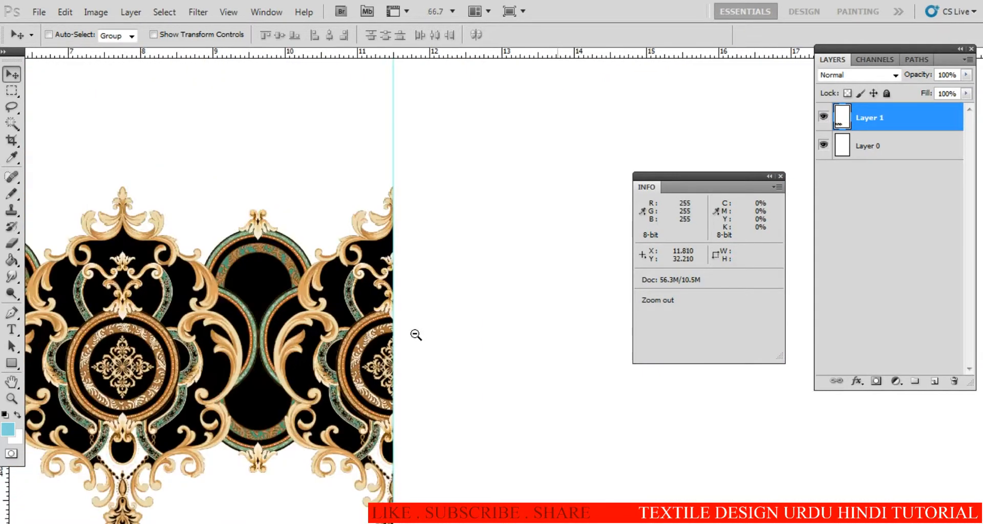
key(alt)
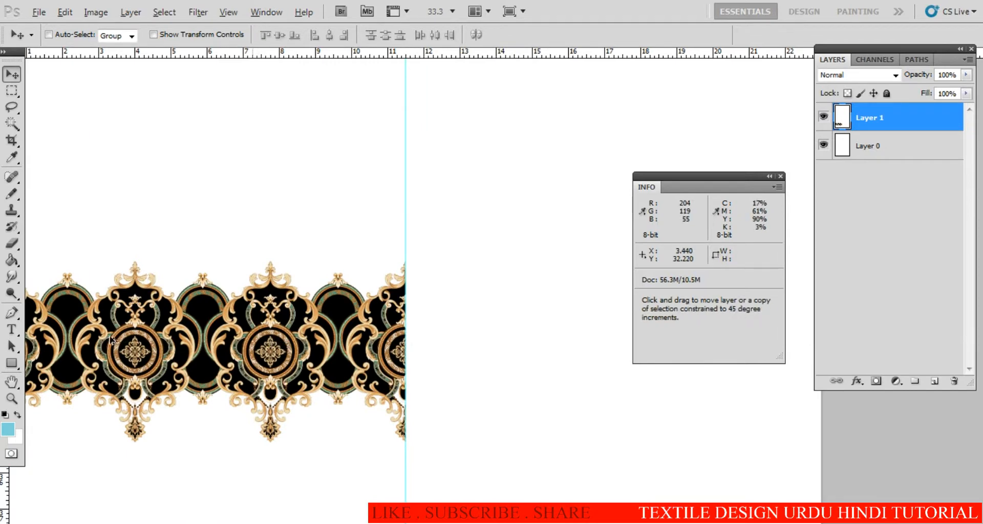
drag(112, 340, 471, 333)
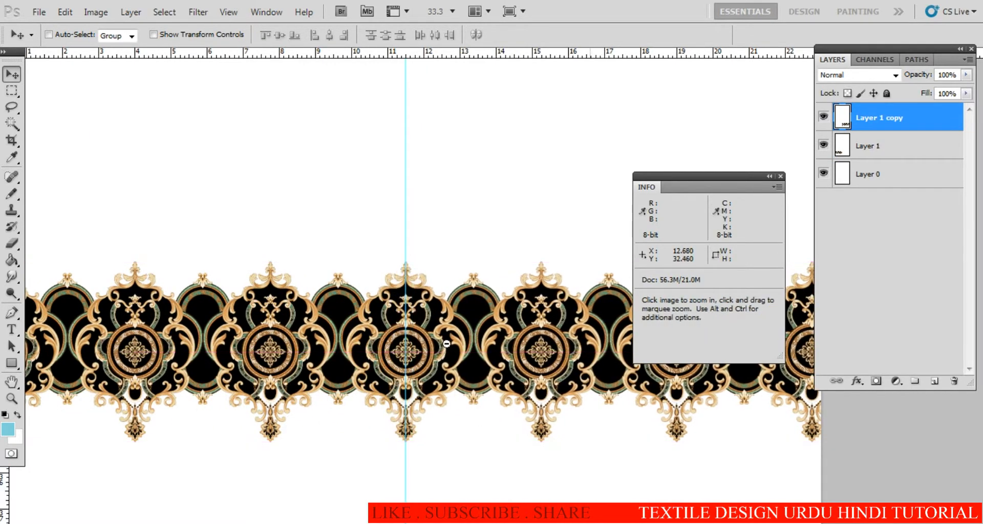
alt+click(446, 344)
key(ctrl+e)
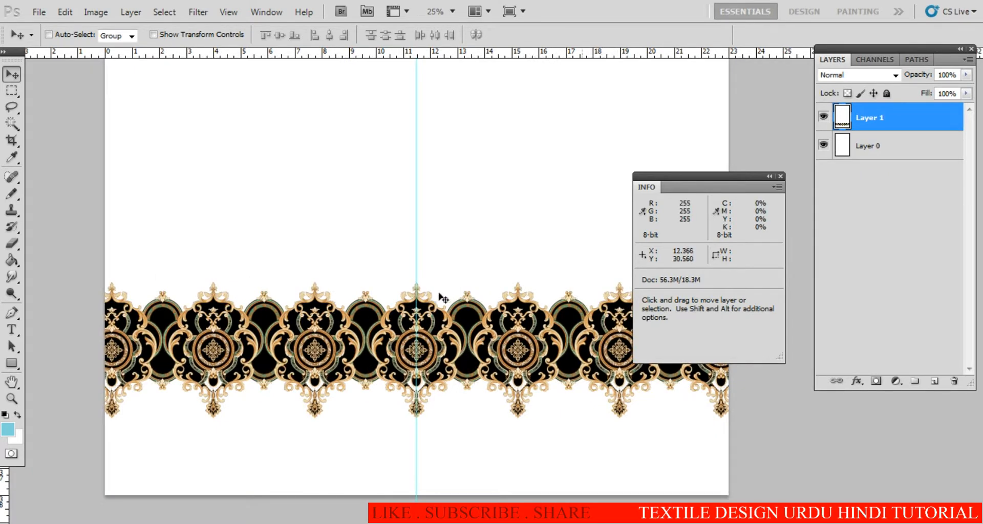
Fill Layer 0 with the light blue foreground colour 80d1dc and keep that colour as the foreground
alt+click(451, 350)
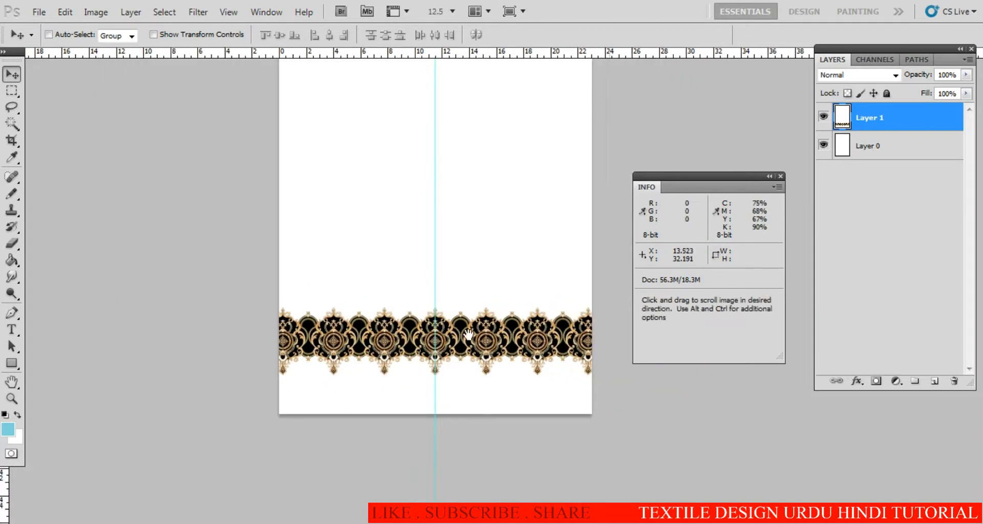
alt+click(450, 341)
click(874, 154)
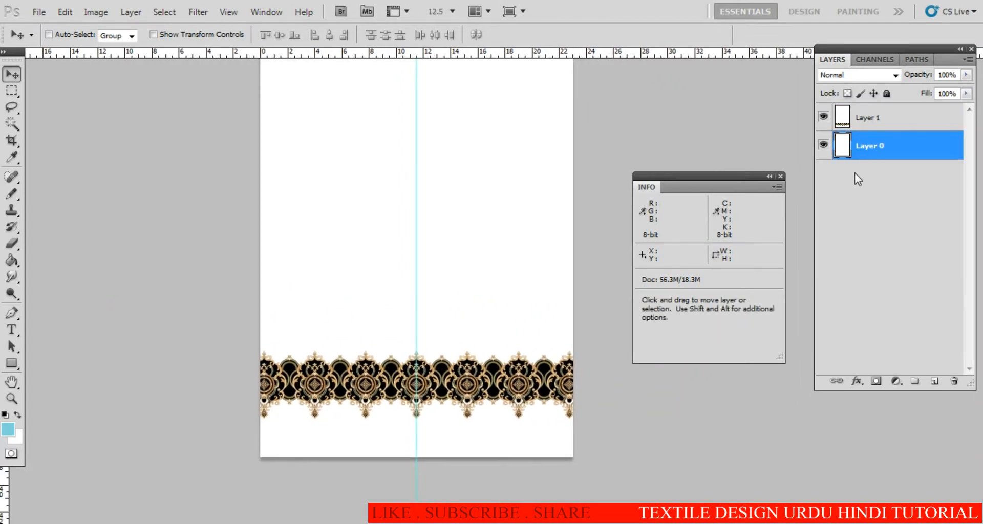
key(alt+BackSpace)
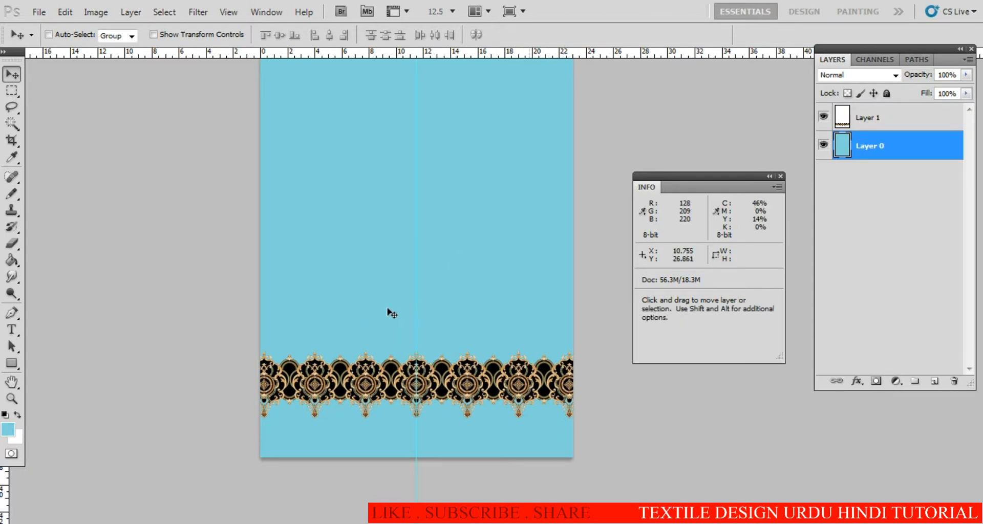
click(10, 431)
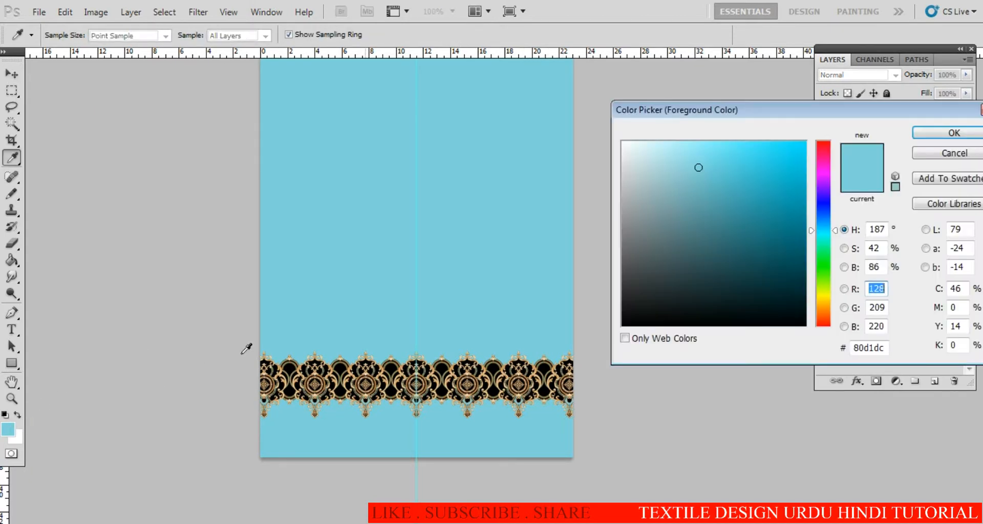
key(Return)
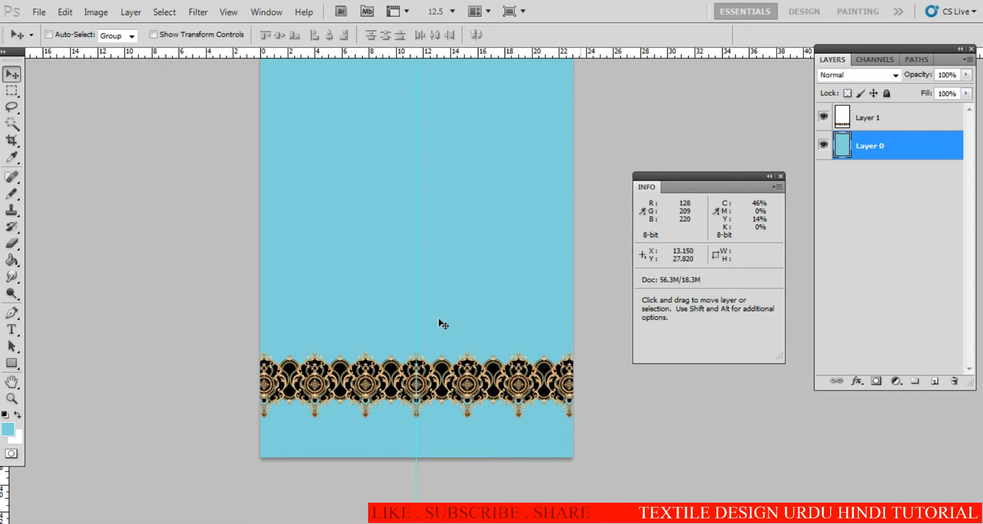
Open the 243_1 ornament image and copy the gold scroll ornament without its black background
key(ctrl+o)
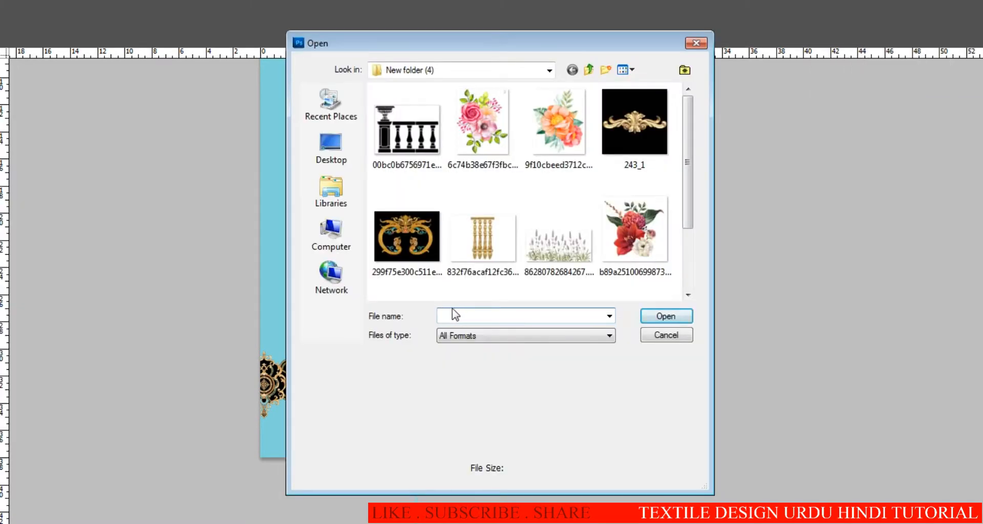
click(407, 130)
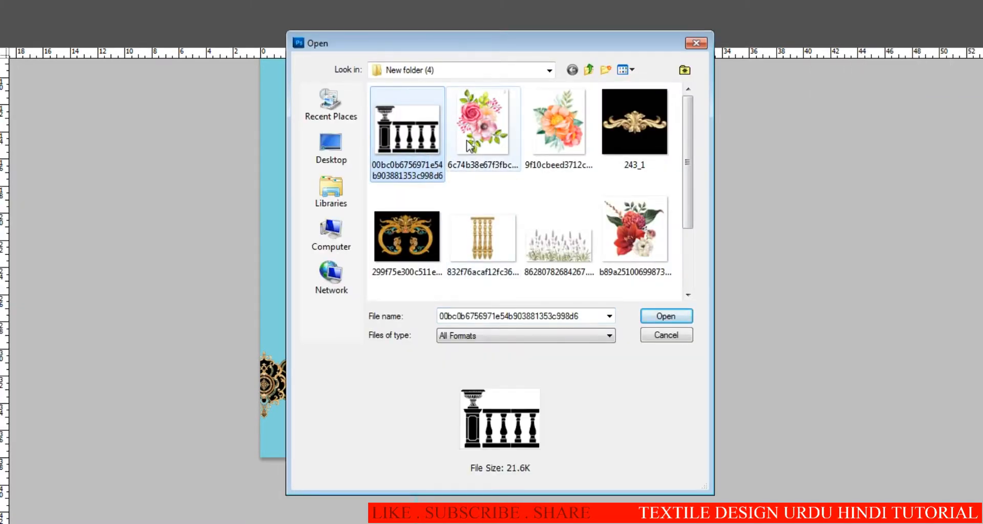
click(481, 126)
click(629, 138)
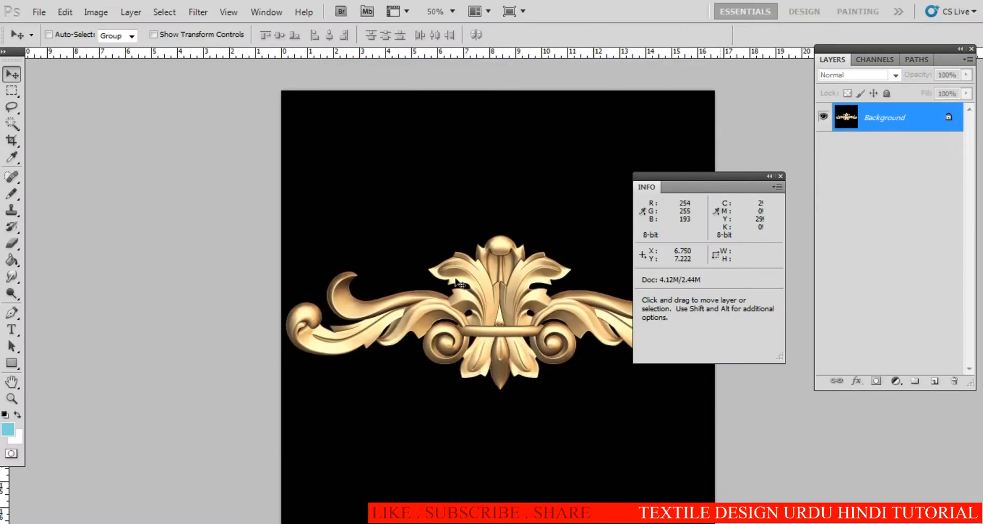
key(ctrl+space)
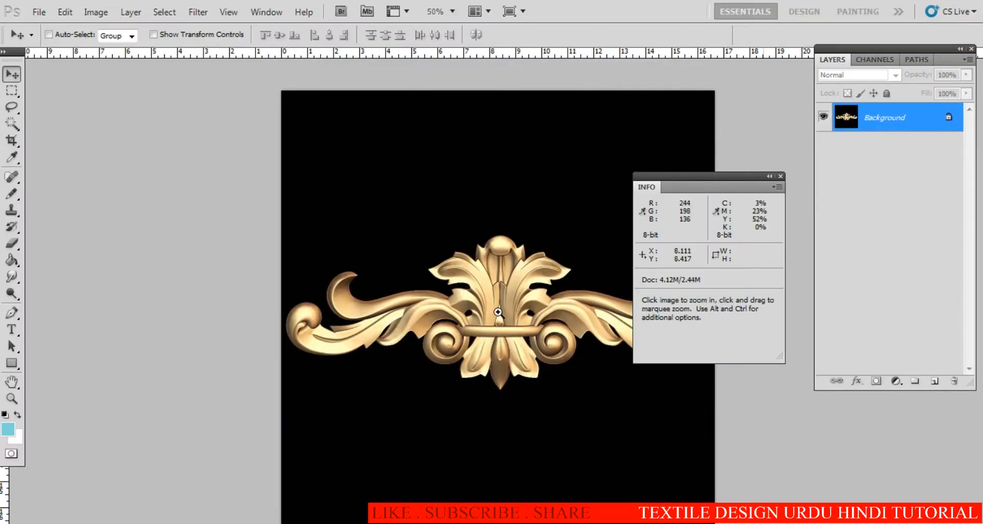
ctrl+click(440, 235)
key(w)
key(ctrl+c)
key(ctrl+Tab)
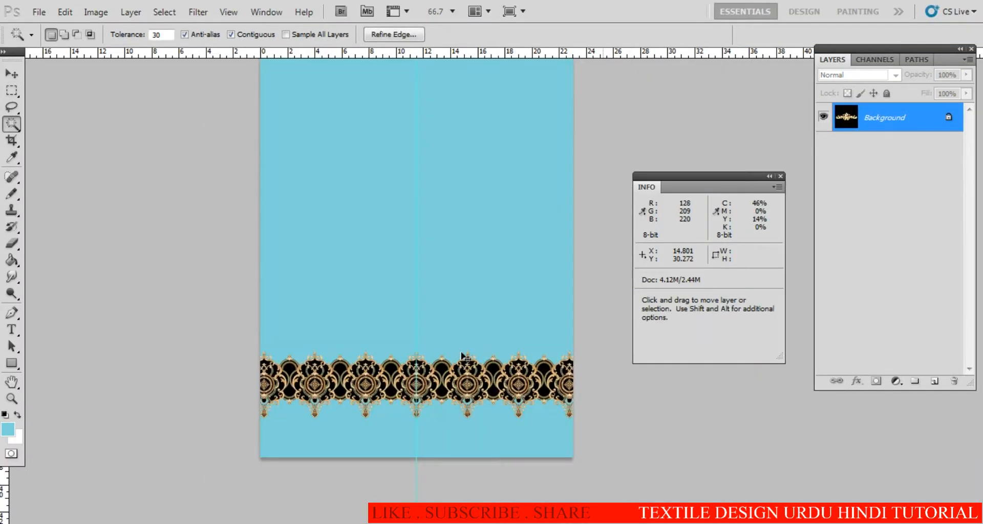
Paste the gold ornament into the blue design and scale it to about 2.6 inches wide, centred on the guide above the border
key(ctrl+v)
key(v)
drag(497, 317, 416, 317)
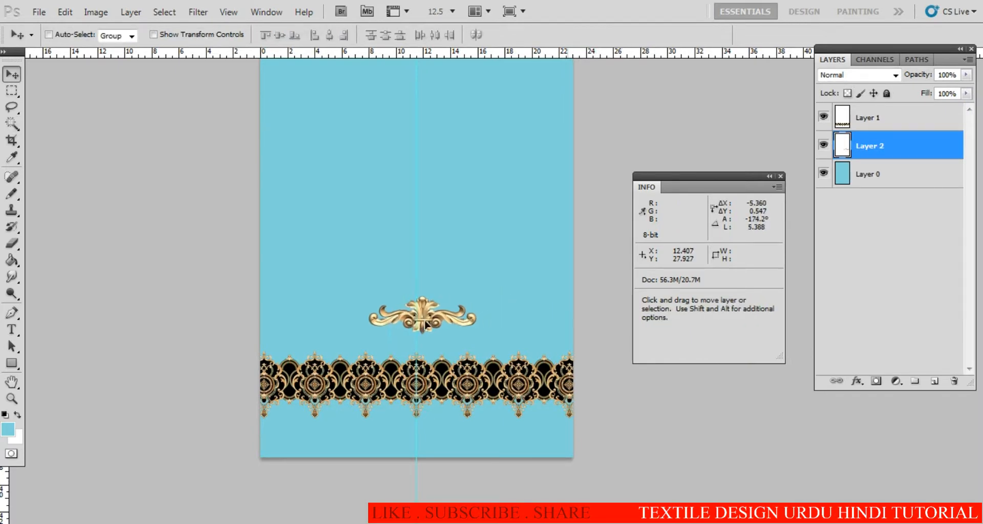
key(ctrl+plus)
key(ctrl+t)
drag(510, 355, 363, 253)
key(Return)
Try duplicating the small gold ornament to the left of the centre guide and undo it
ctrl+click(341, 310)
key(ctrl+z)
drag(445, 246, 355, 245)
key(ctrl+z)
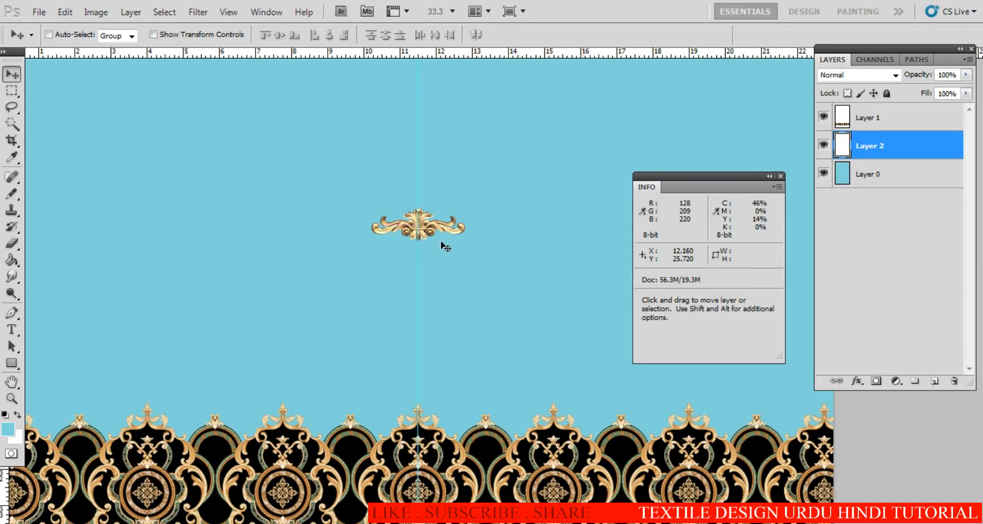
Duplicate the small gold ornament and transform the copy horizontally so it adjoins the original's left end
drag(445, 247, 444, 247)
key(ctrl+t)
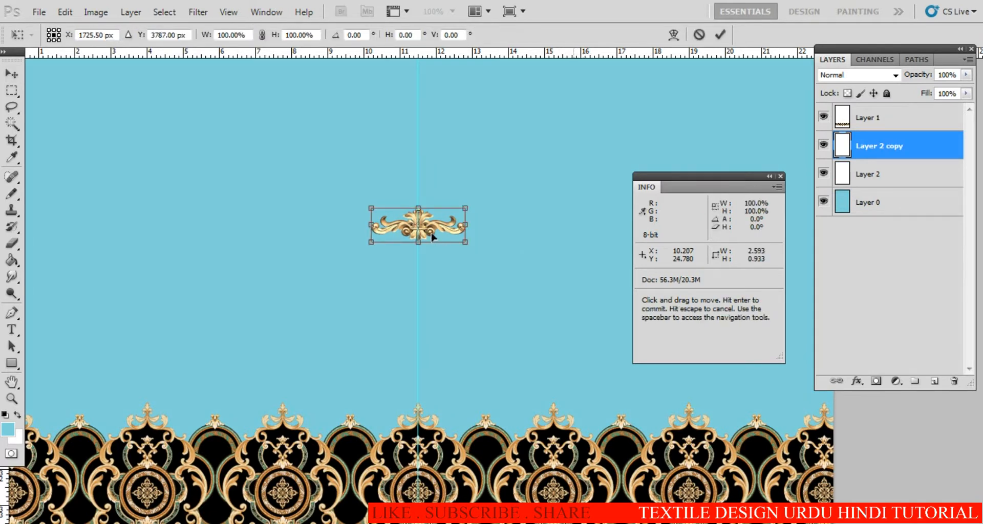
drag(443, 231, 353, 245)
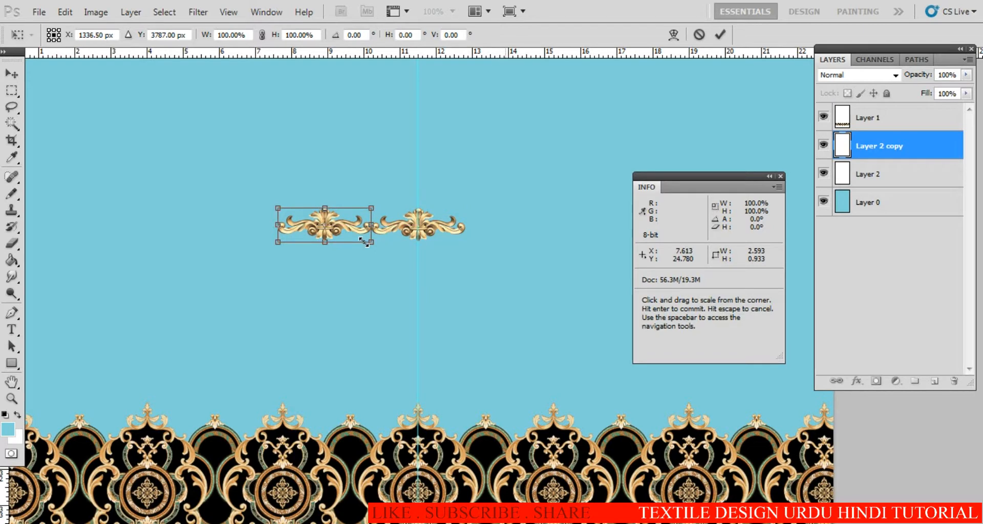
key(Return)
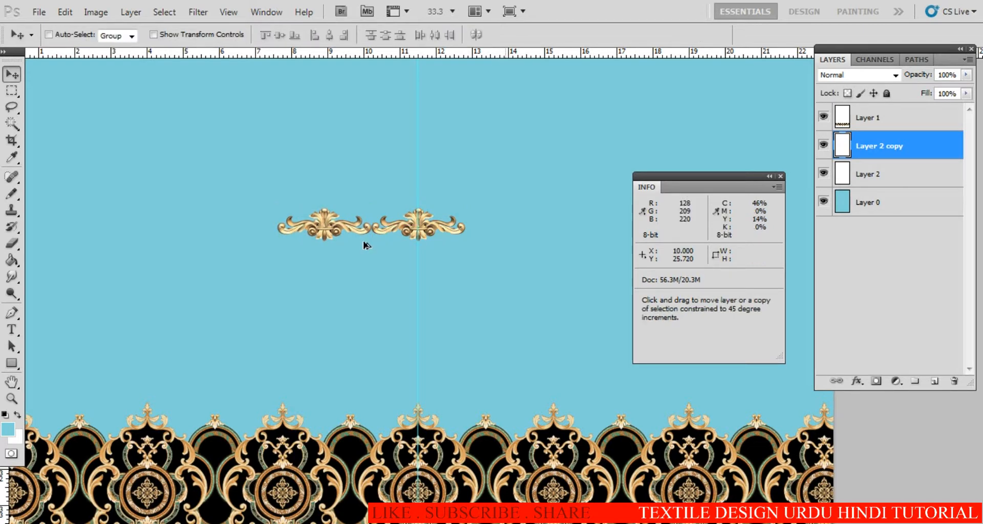
Repeat the copy transformation until the gold ornament's duplicates reach Layer 2 copy 20
key(ctrl+shift+alt+t)
key(ctrl+shift+alt+t)
key(ctrl+shift+alt+t)
key(ctrl+shift+alt+t)
key(ctrl+shift+alt+t)
key(ctrl+shift+alt+t)
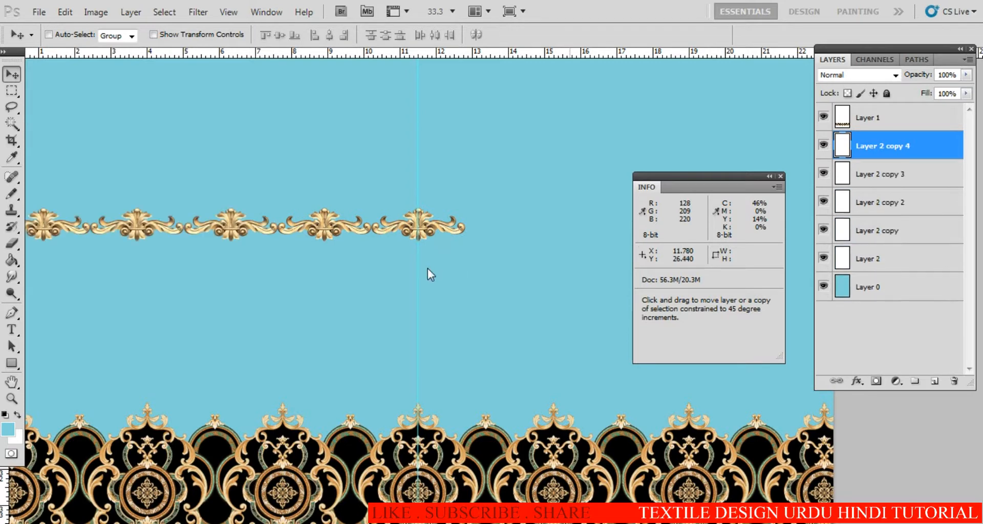
key(ctrl+shift+alt+t)
key(ctrl+shift+alt+t)
key(ctrl+shift+alt+t)
key(ctrl+shift+alt+t)
key(ctrl+shift+alt+t)
key(ctrl+shift+alt+t)
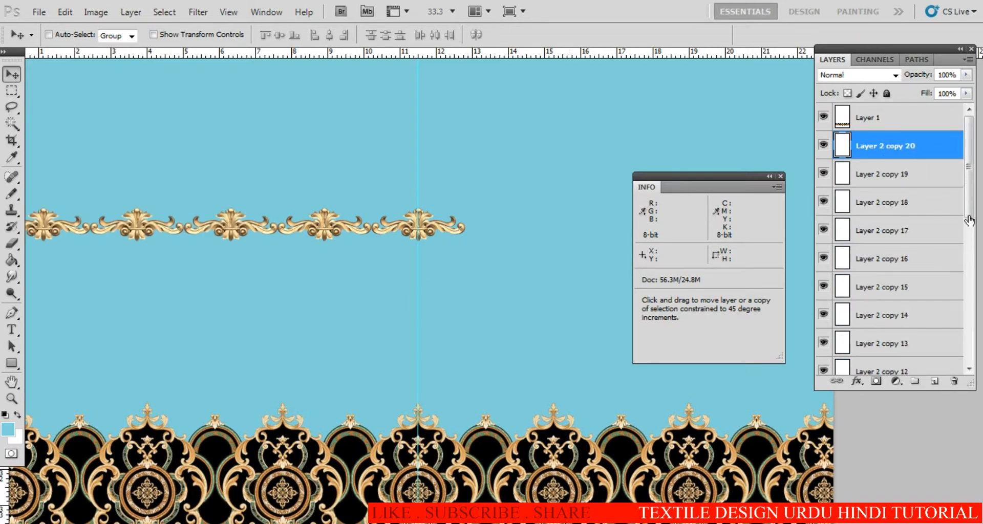
Merge Layer 2 and all of its ornament copies into one layer, leaving Layer 0 and Layer 1 separate
drag(969, 220, 946, 340)
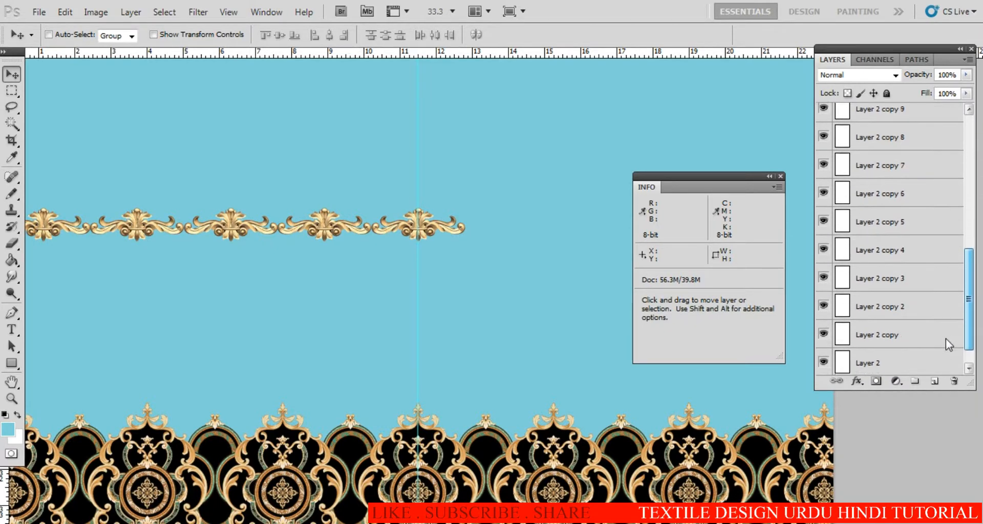
shift+click(891, 335)
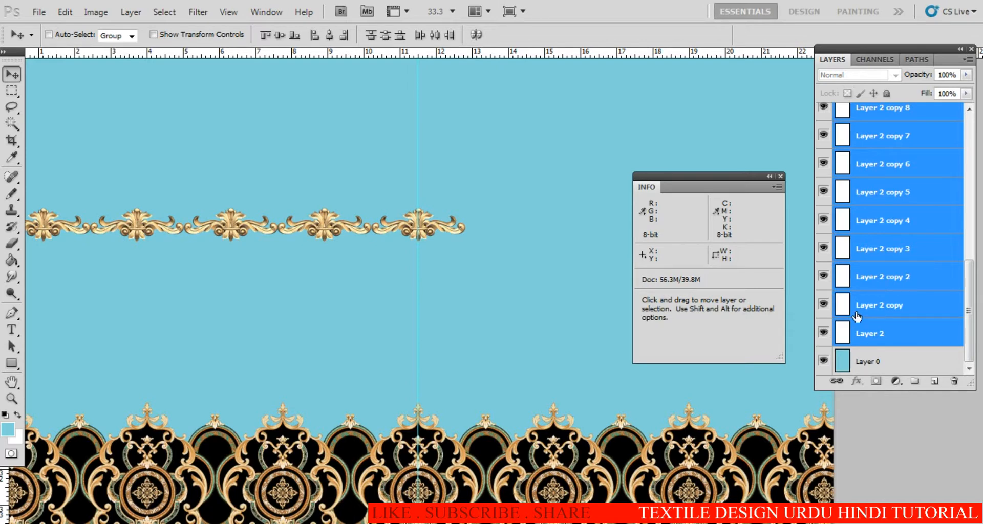
key(ctrl+e)
Shift the merged gold strip rightward so it spans the full design width above the border, with an ornament centred on the guide
alt+click(467, 275)
alt+click(467, 275)
alt+click(467, 275)
drag(390, 273, 528, 265)
ctrl+click(462, 265)
ctrl+click(462, 265)
ctrl+click(462, 265)
drag(452, 255, 473, 310)
ctrl+click(437, 274)
ctrl+click(436, 274)
alt+click(455, 279)
alt+click(456, 279)
alt+click(456, 279)
alt+click(455, 279)
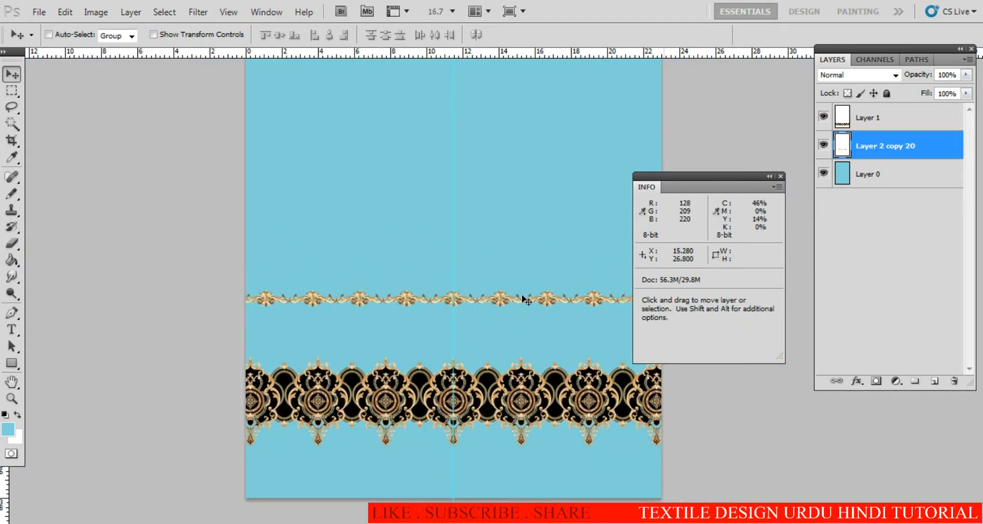
Open the red flower bouquet image b89a25100699873.5f0e9a91410b7 and select the bouquet without its white background
key(ctrl+o)
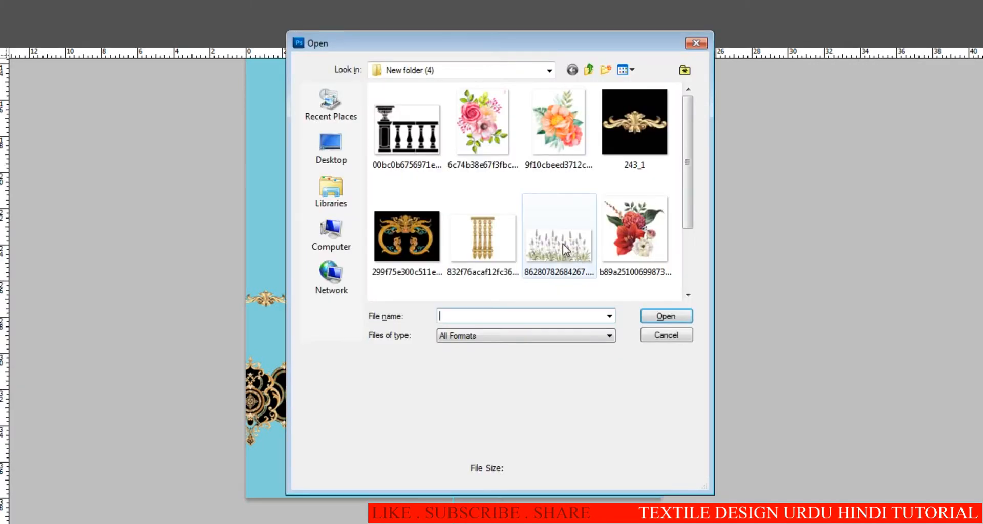
click(481, 245)
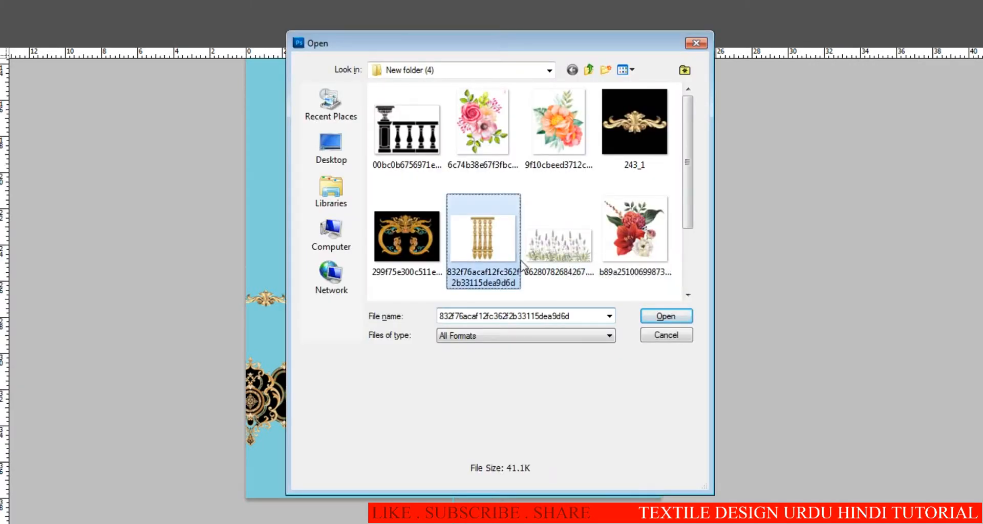
drag(683, 204, 680, 239)
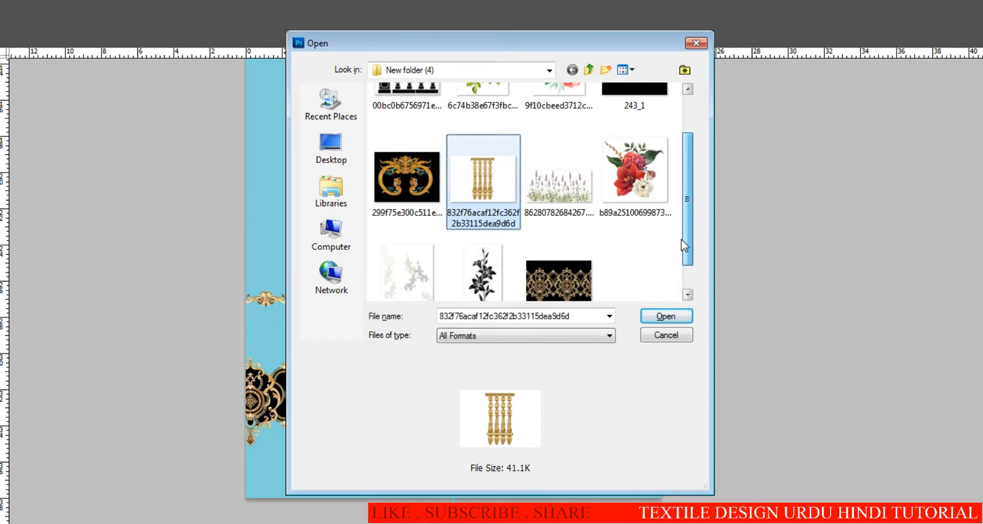
click(625, 197)
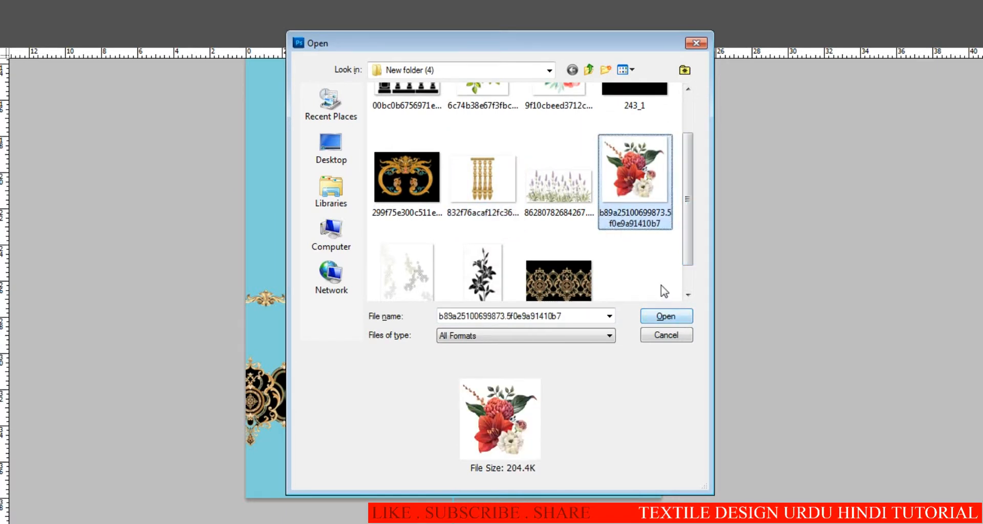
click(662, 317)
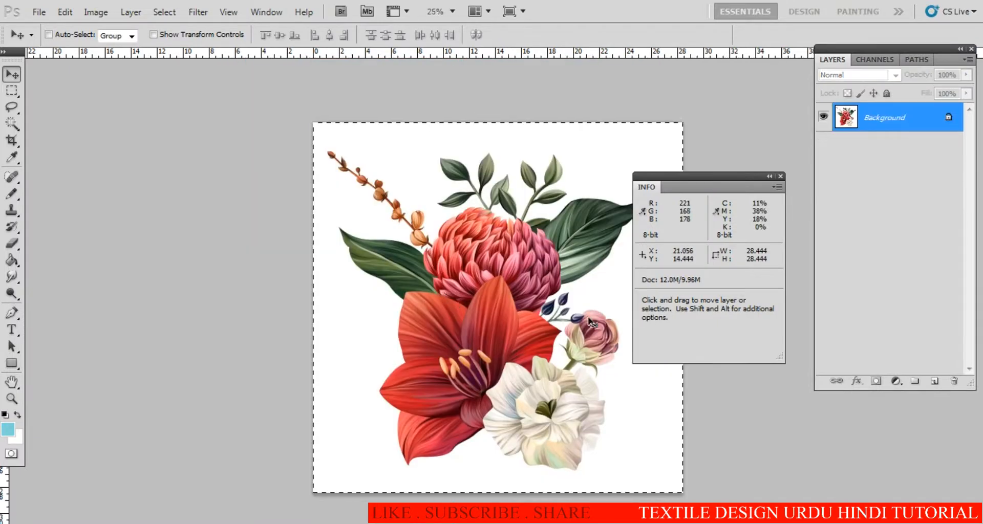
key(w)
alt+click(643, 408)
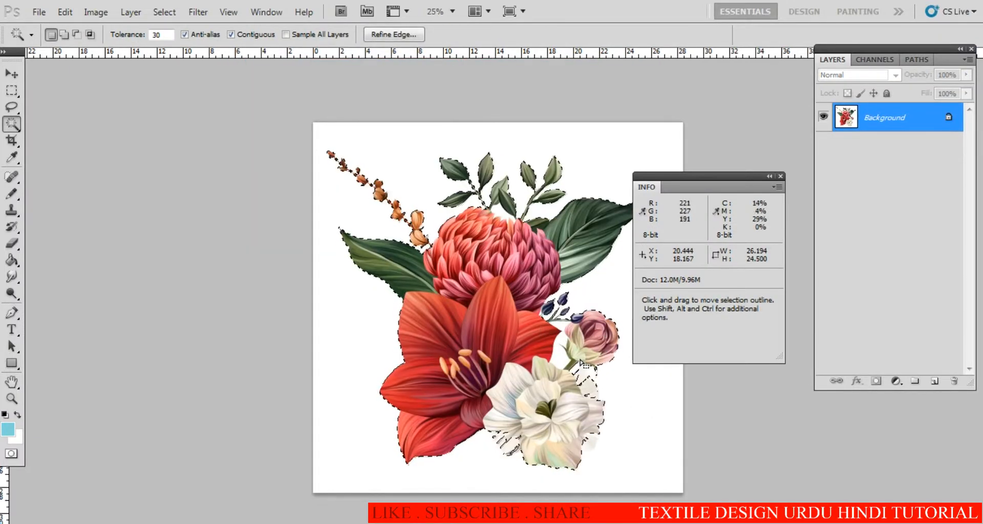
Add the missed pale petals along the white flower's right side to the selection with the Lasso
key(v)
ctrl+click(578, 411)
ctrl+click(518, 354)
ctrl+click(505, 347)
ctrl+click(497, 342)
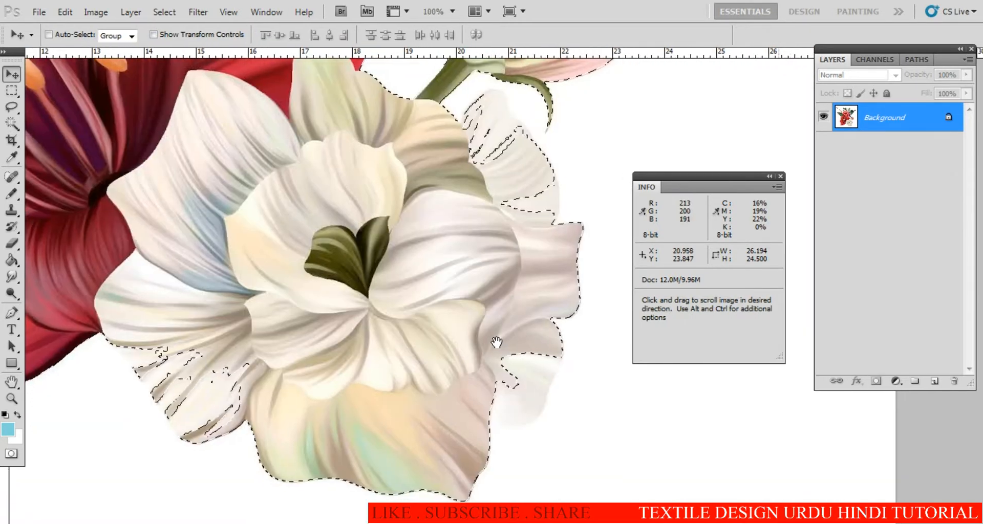
drag(496, 342, 475, 310)
key(l)
mouse_move(457, 347)
mouse_down()
mouse_move(480, 396)
mouse_move(526, 334)
mouse_move(453, 302)
mouse_up()
mouse_move(435, 222)
mouse_down()
mouse_move(478, 318)
mouse_move(472, 382)
mouse_up()
ctrl+click(543, 288)
mouse_move(442, 326)
mouse_down()
mouse_move(533, 432)
mouse_move(557, 368)
mouse_move(494, 274)
mouse_move(512, 243)
mouse_move(451, 177)
mouse_move(368, 174)
mouse_move(419, 222)
mouse_up()
scroll(422, 222, down, 2)
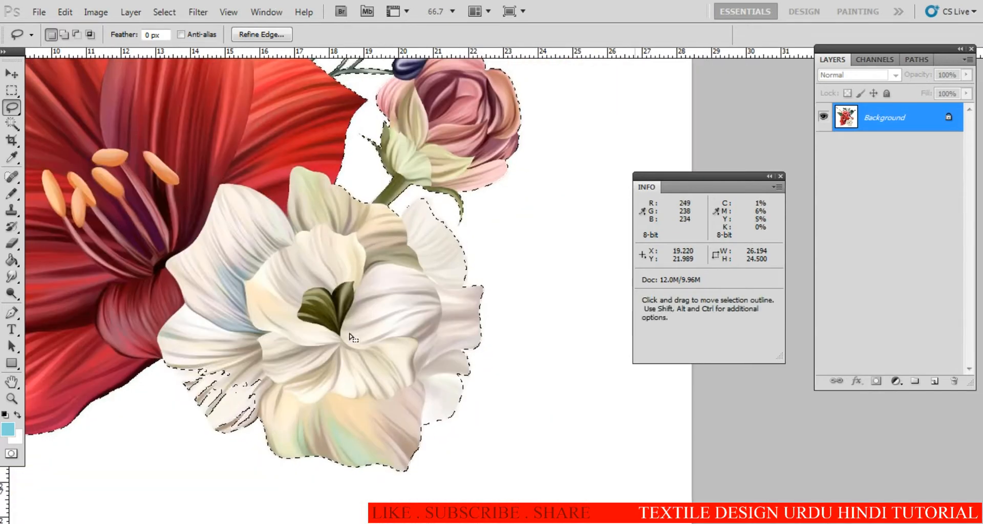
Add the missed petal areas at the white flower's lower left to the selection with the Lasso
scroll(352, 338, up, 3)
mouse_move(279, 205)
mouse_down()
mouse_move(169, 219)
mouse_move(240, 301)
mouse_move(205, 240)
mouse_move(133, 225)
mouse_move(241, 317)
mouse_move(284, 391)
mouse_move(400, 297)
mouse_up()
mouse_move(394, 362)
mouse_down()
mouse_move(325, 416)
mouse_move(442, 230)
mouse_up()
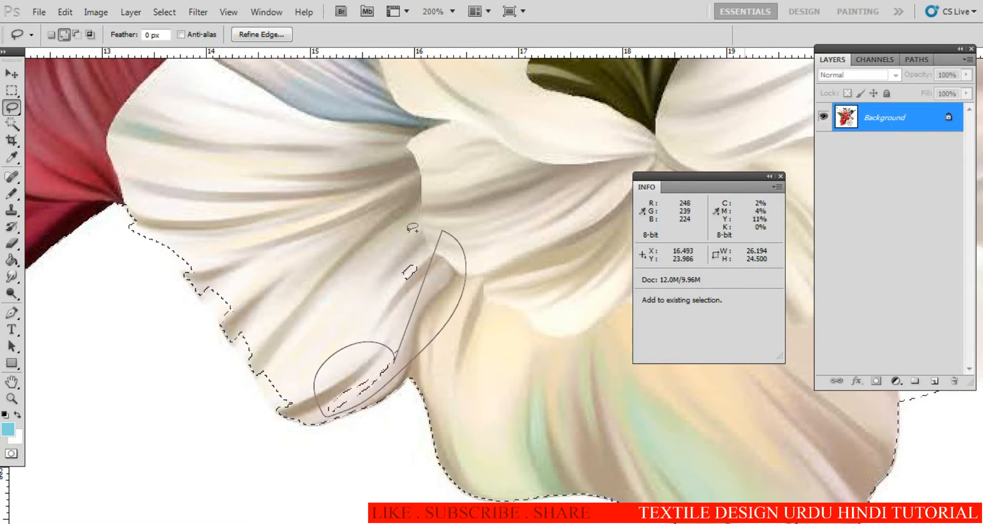
mouse_move(278, 303)
mouse_down()
mouse_move(253, 263)
mouse_move(235, 328)
mouse_move(267, 359)
mouse_move(234, 343)
mouse_move(278, 408)
mouse_move(353, 376)
mouse_move(354, 280)
mouse_up()
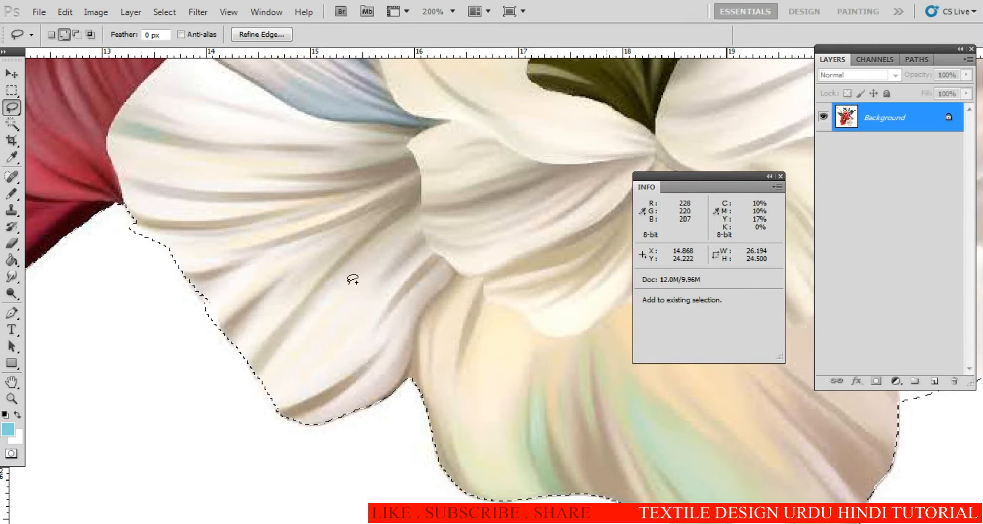
Copy the selected bouquet into the blue textile design as a new layer above the gold strip
alt+click(490, 326)
alt+click(490, 326)
alt+click(490, 326)
alt+click(490, 326)
key(ctrl+Tab)
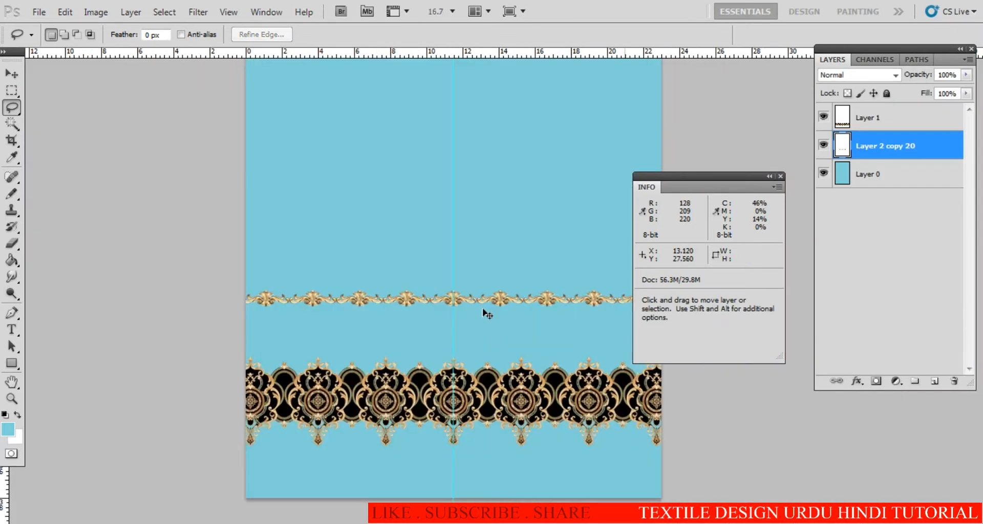
key(ctrl+v)
drag(514, 329, 445, 241)
key(v)
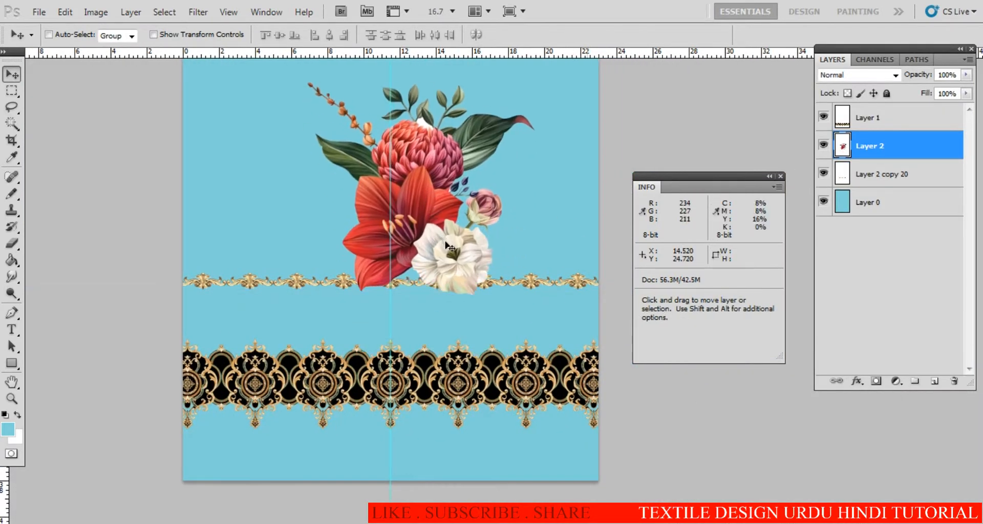
Scale the bouquet proportionally to 77.48%
key(ctrl+t)
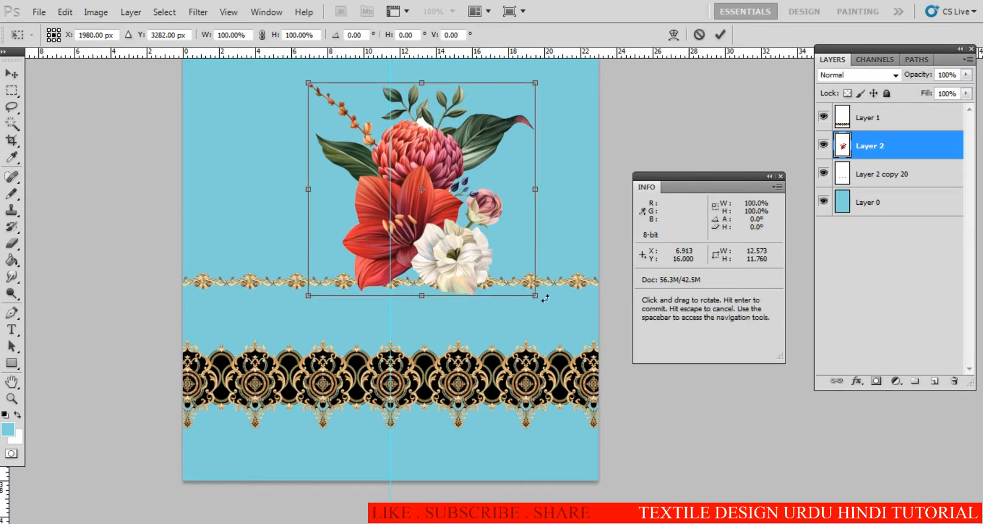
drag(545, 299, 499, 263)
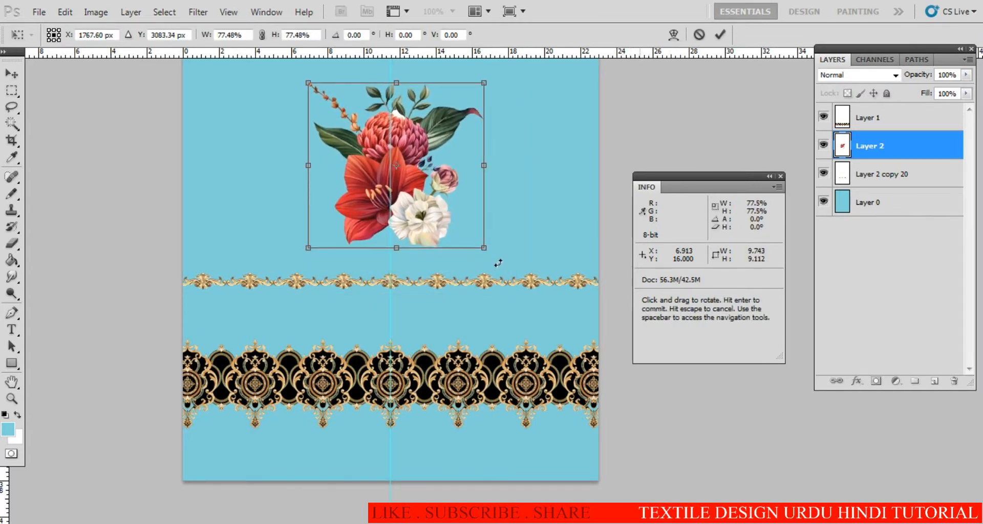
key(Return)
Place the bouquet over the right end of the borders and bring Layer 2 above Layer 1
drag(429, 246, 560, 379)
drag(870, 146, 890, 108)
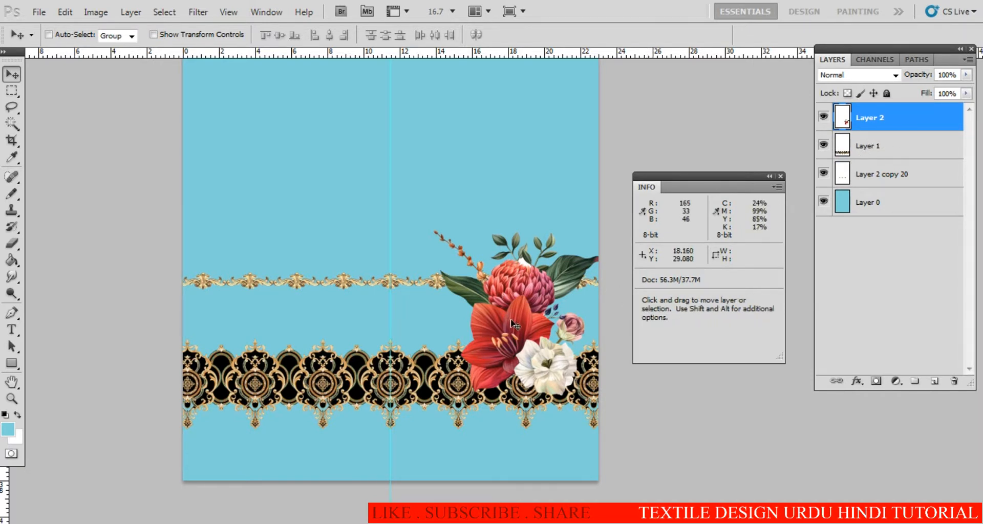
drag(895, 132, 865, 118)
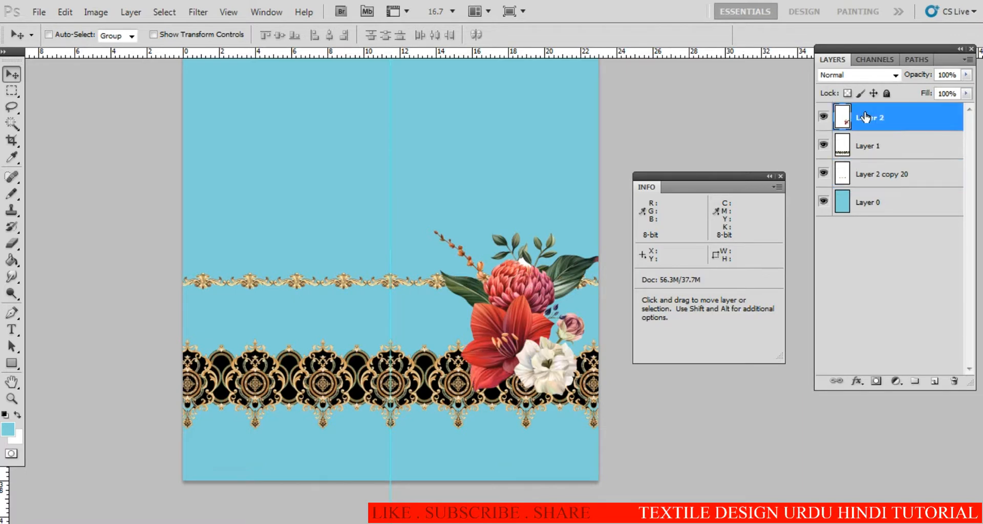
Delete the leftover white patch between the chrysanthemum's top petals and the leaves with the Magic Wand, and clear the selection
key(ctrl+space)
click(528, 342)
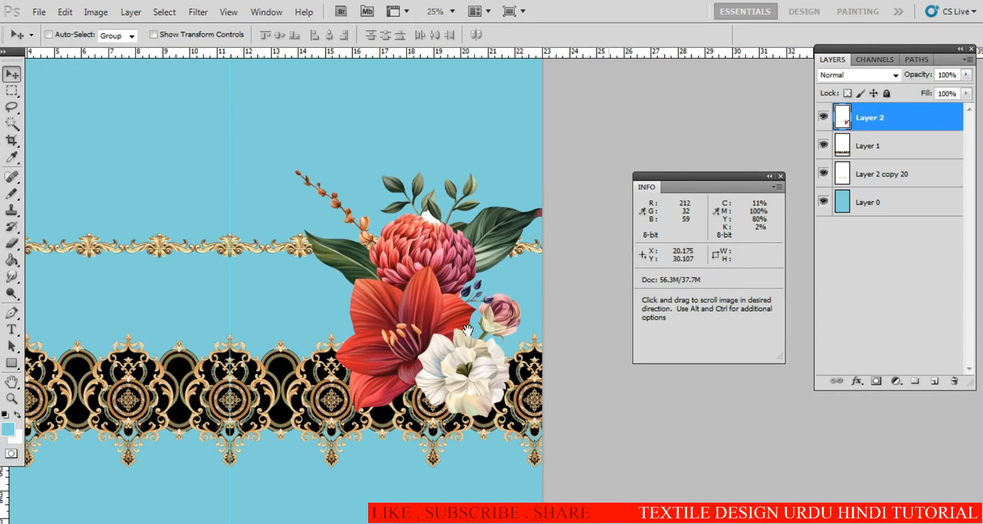
mouse_move(430, 333)
mouse_down()
mouse_move(402, 343)
mouse_move(422, 345)
mouse_up()
key(space)
drag(419, 275, 427, 357)
drag(436, 334, 429, 331)
key(ctrl+space)
ctrl+click(435, 277)
ctrl+click(433, 256)
ctrl+click(429, 235)
key(w)
click(456, 255)
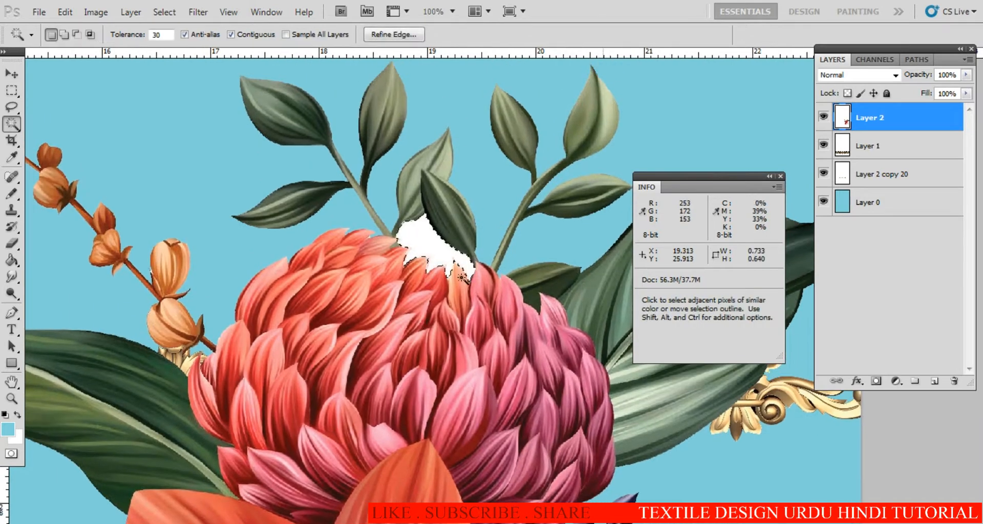
key(Delete)
key(ctrl+d)
key(ctrl+space)
ctrl+alt+click(441, 329)
ctrl+alt+click(440, 336)
ctrl+alt+click(439, 343)
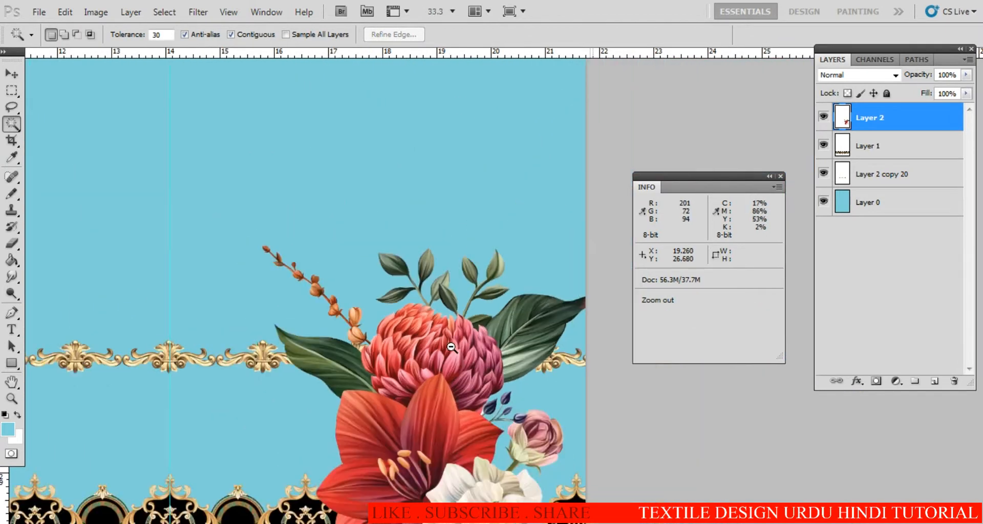
ctrl+alt+click(438, 352)
ctrl+alt+click(436, 360)
drag(433, 380, 450, 307)
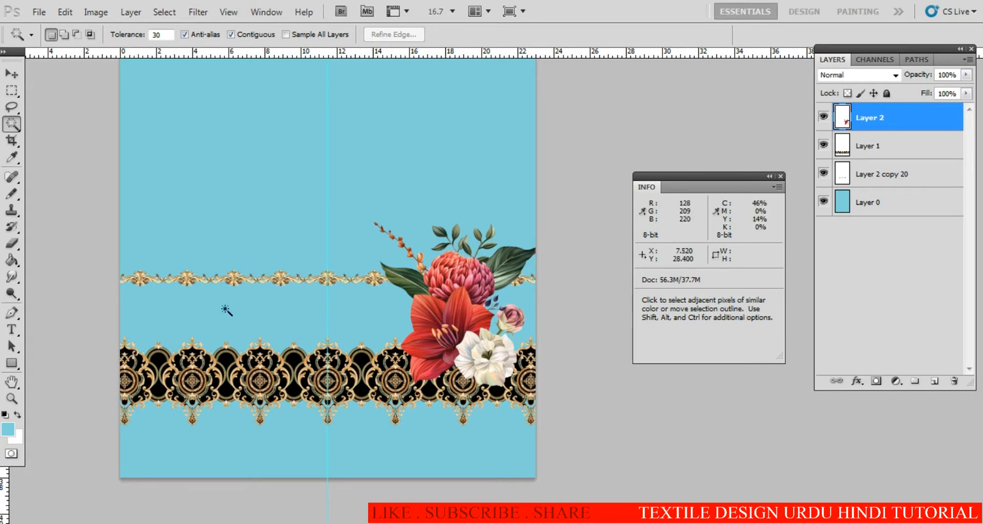
Add a new layer above Layer 0 and marquee-select a full-width band, 23 × 5.64 inches, between the gold strip and the black border
click(852, 203)
click(934, 382)
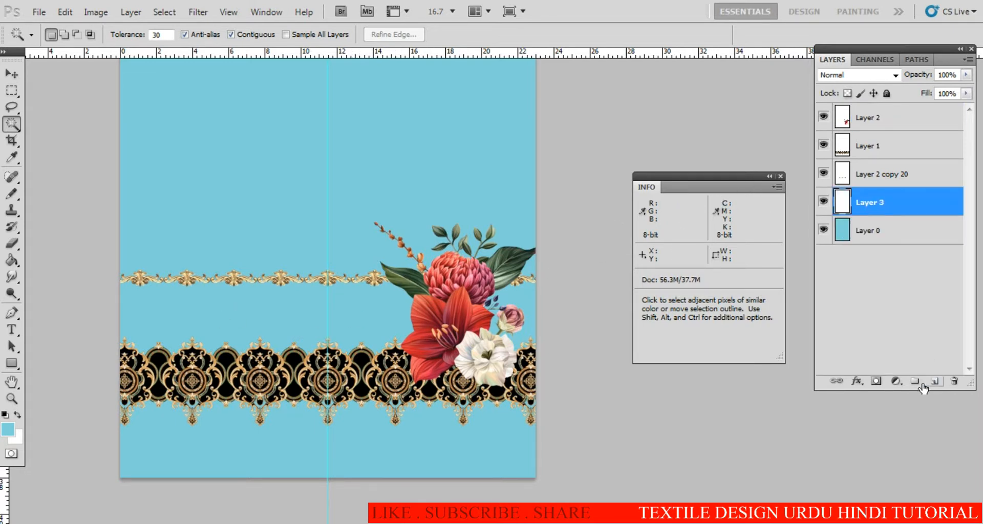
key(m)
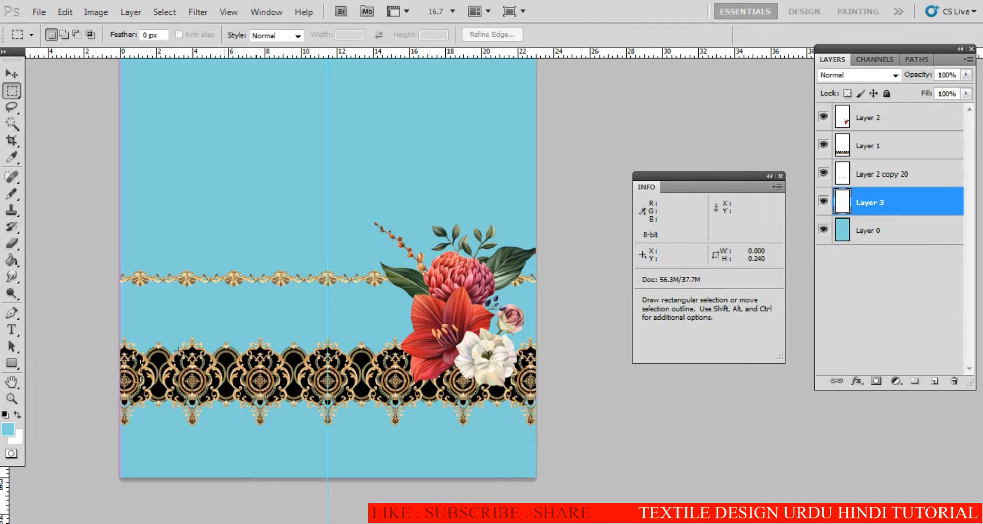
drag(593, 276, 598, 280)
key(ctrl+space)
ctrl+click(354, 307)
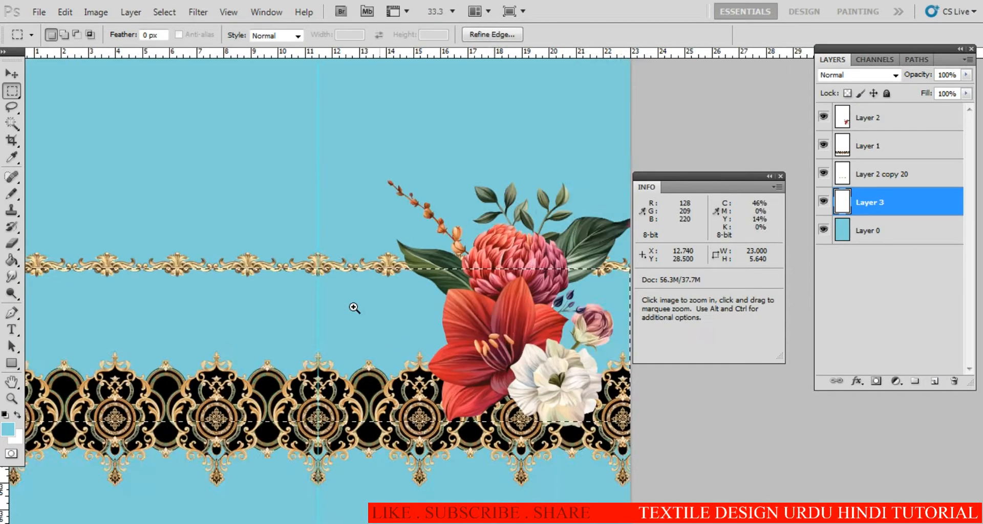
ctrl+click(355, 306)
ctrl+click(353, 302)
ctrl+click(352, 292)
key(Up)
key(Up)
key(Up)
key(Up)
key(Up)
key(Up)
key(Up)
key(Up)
key(Up)
key(Up)
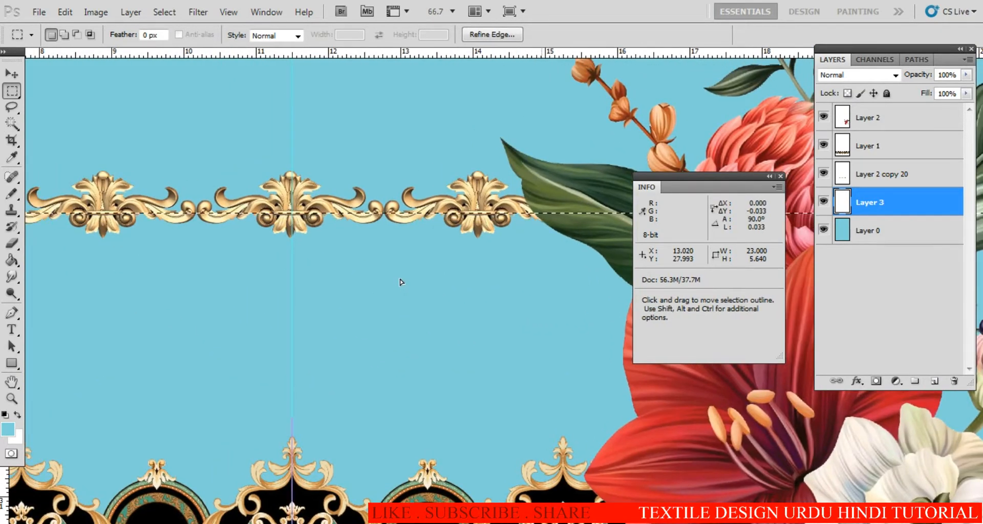
Fill the selected band on Layer 3 with dark teal, R 49, G 106, B 115, and clear the selection
click(8, 429)
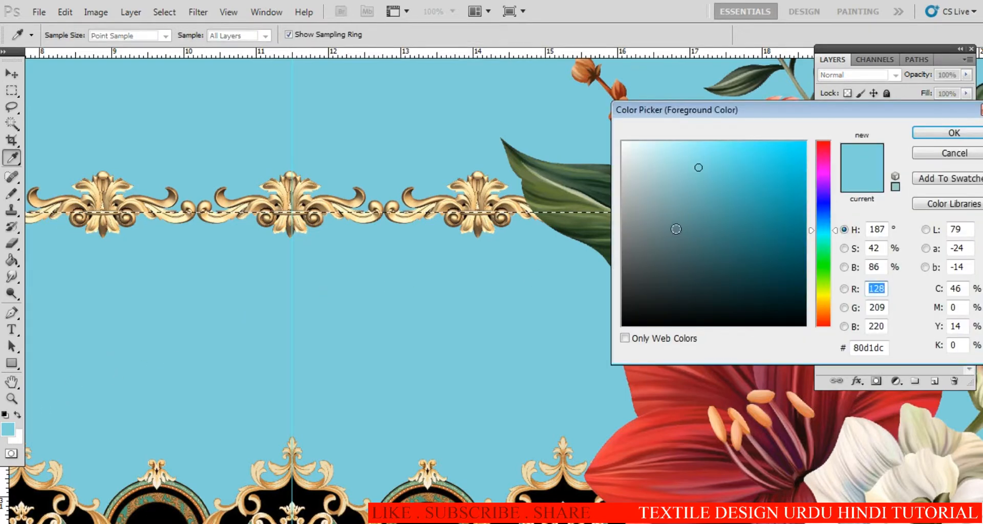
click(737, 255)
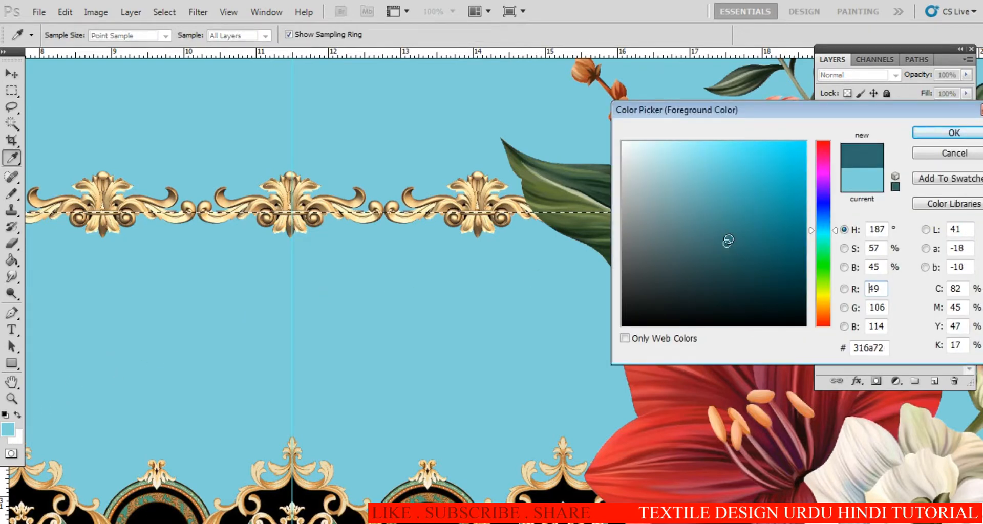
key(Return)
key(m)
key(alt+BackSpace)
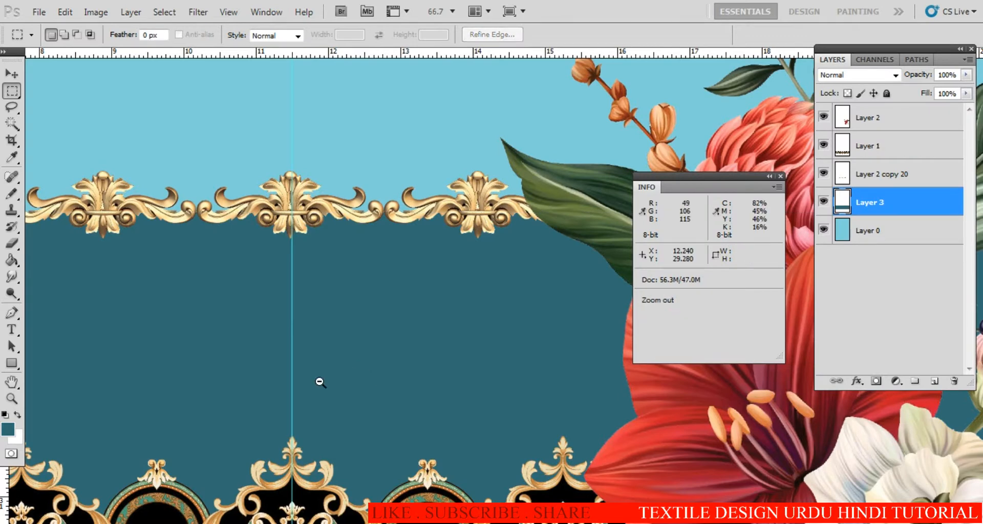
scroll(368, 373, down, 3)
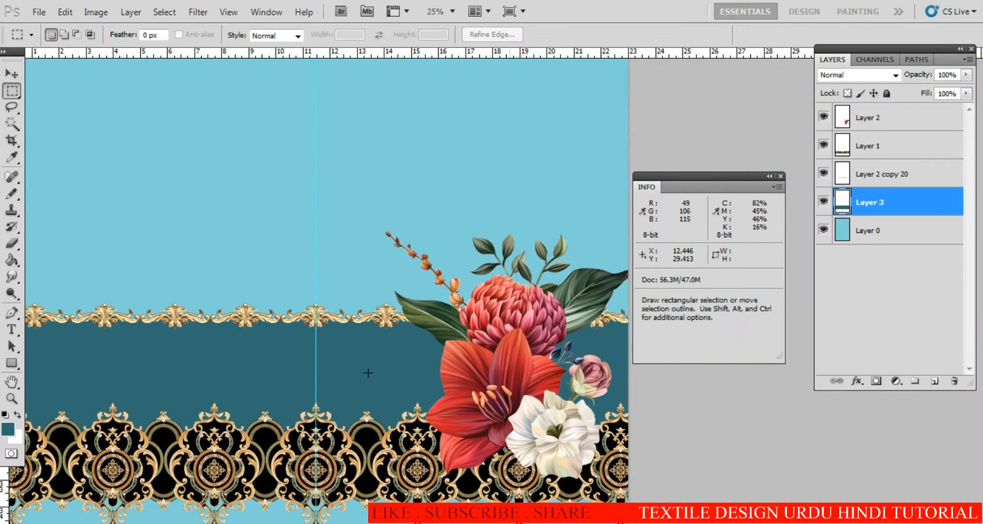
Refill only the teal band with a darker teal, R 40, G 93, B 102, using a Magic Wand selection, and clear the selection
click(9, 431)
drag(724, 241, 735, 253)
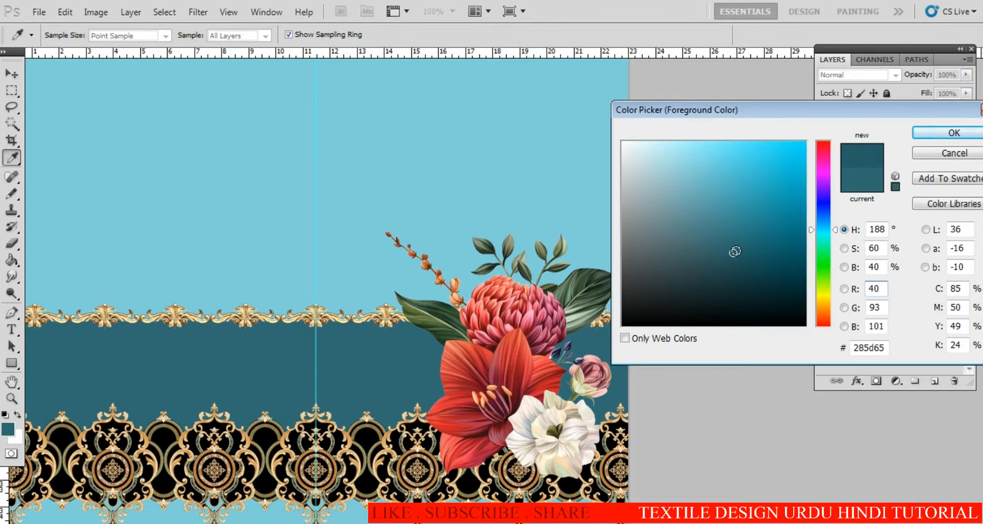
key(Return)
key(alt+BackSpace)
key(ctrl+z)
key(w)
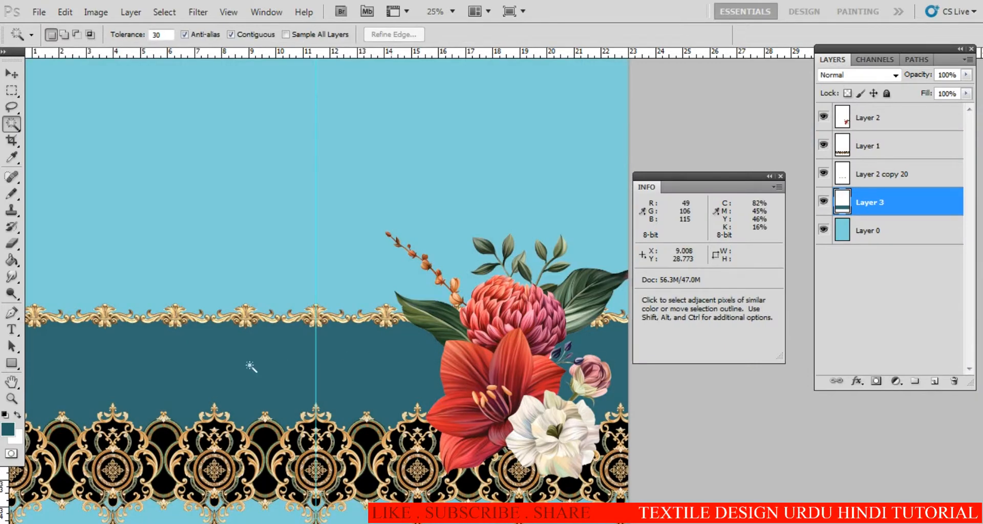
click(260, 366)
key(alt+BackSpace)
key(ctrl+d)
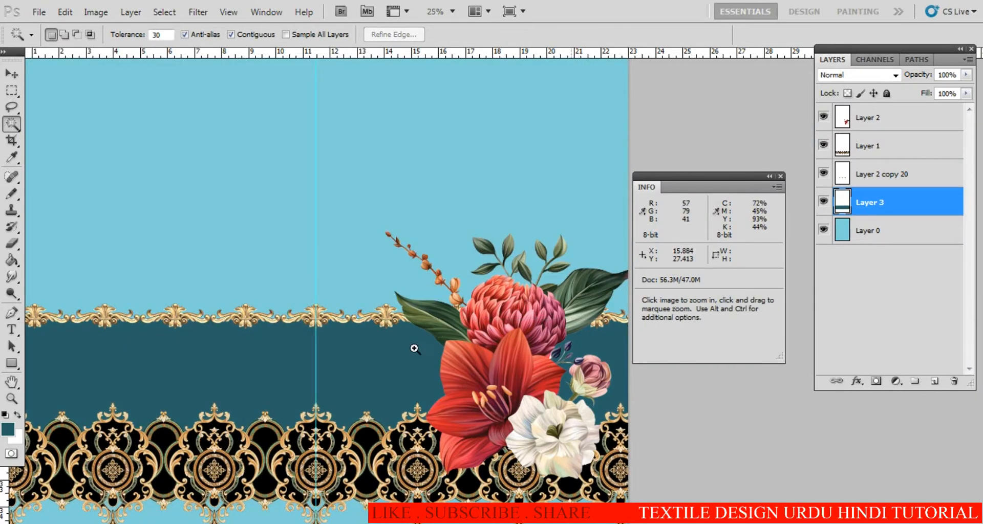
ctrl+alt+click(410, 352)
ctrl+alt+click(409, 352)
ctrl+click(385, 377)
ctrl+click(385, 377)
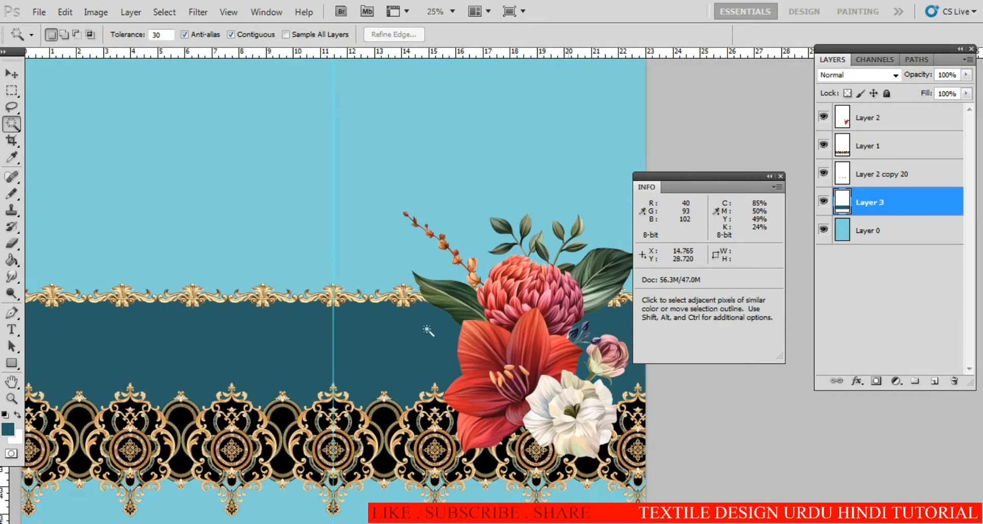
key(ctrl+o)
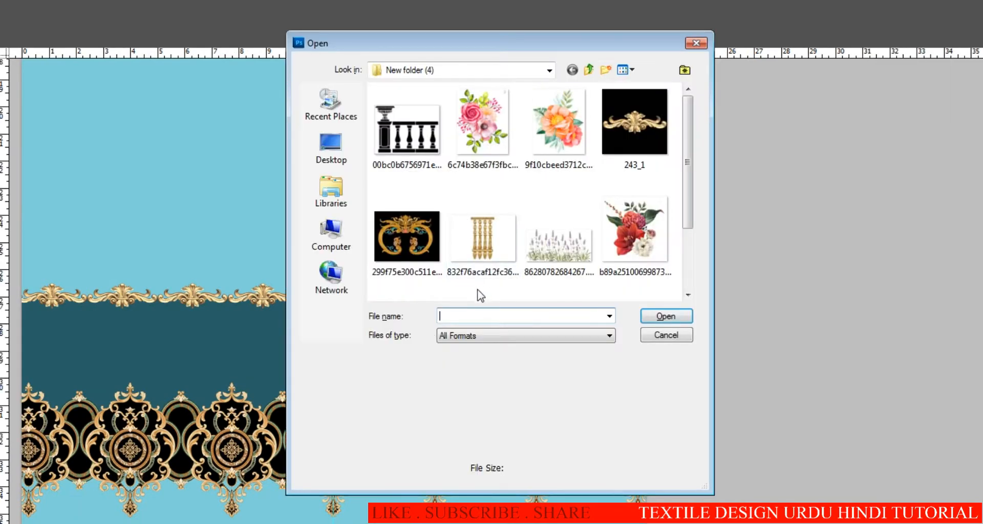
click(680, 181)
scroll(682, 227, down, 2)
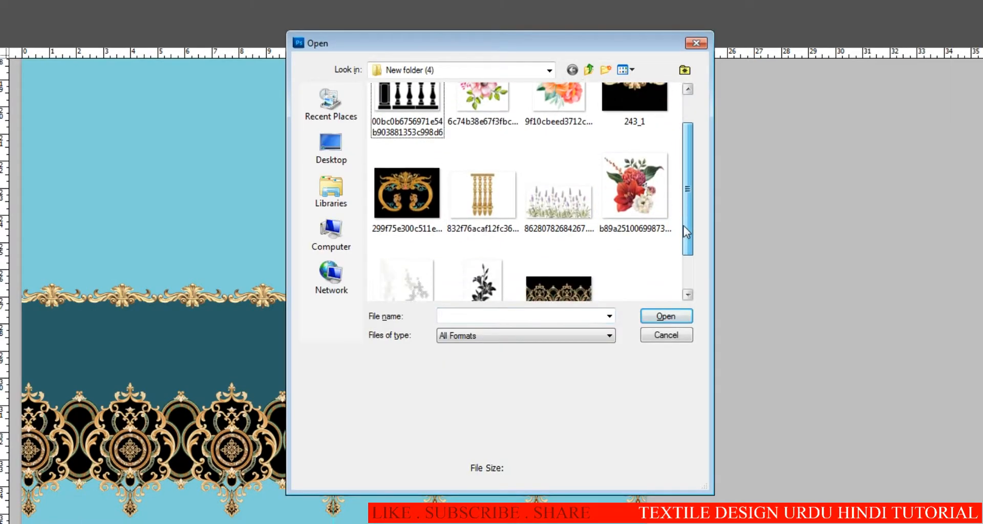
click(556, 176)
click(483, 277)
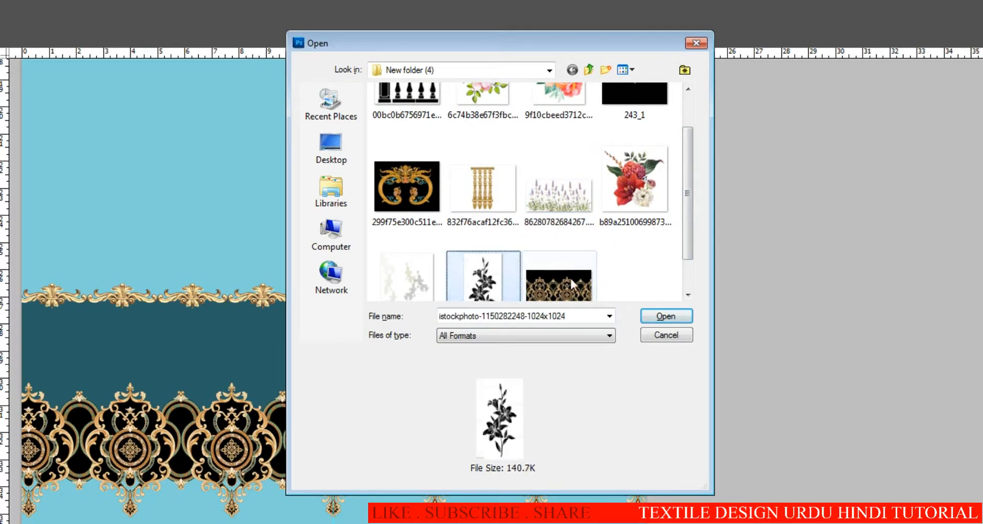
click(665, 316)
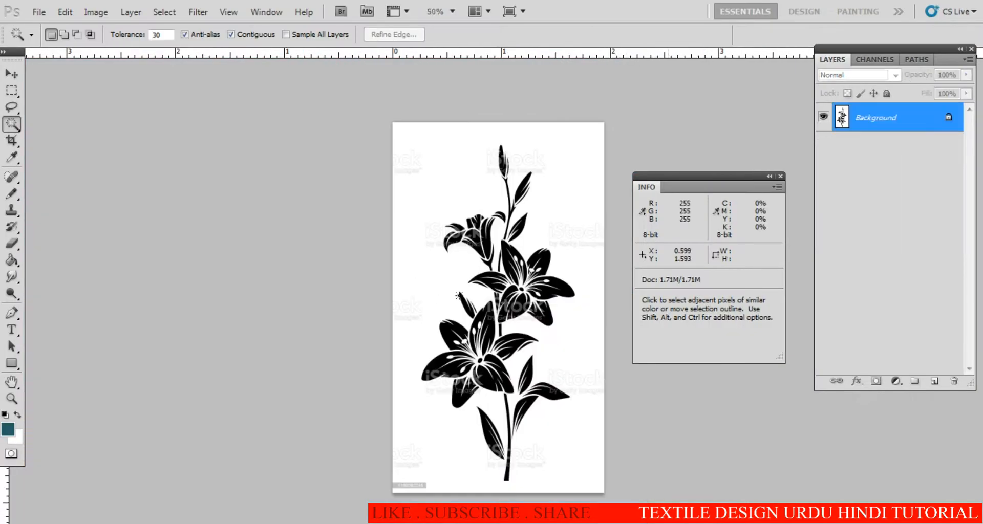
Remove the watermark from the lily image with Curves, moving the black point to input 89 and pulling the white point inward
ctrl+click(525, 318)
ctrl+click(525, 318)
drag(525, 310, 426, 312)
ctrl+click(426, 312)
ctrl+click(426, 312)
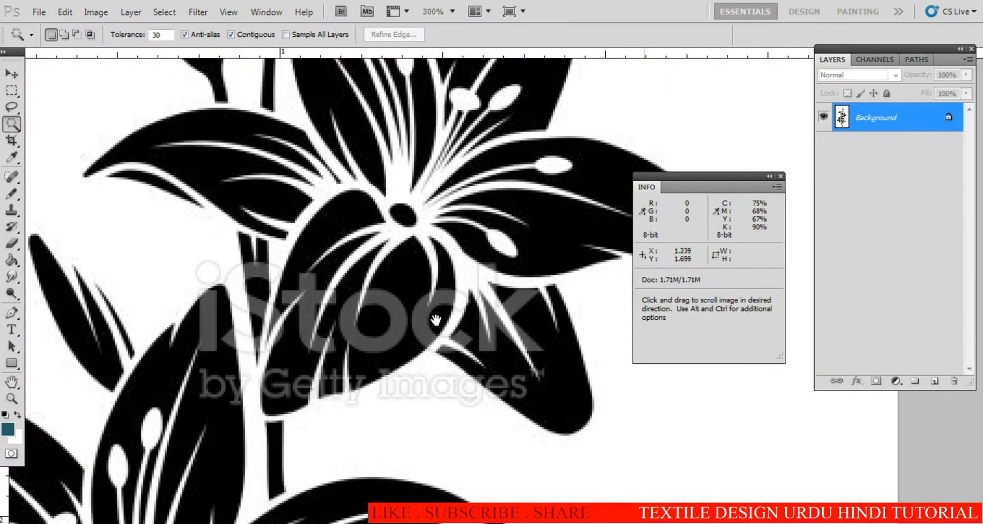
key(ctrl+m)
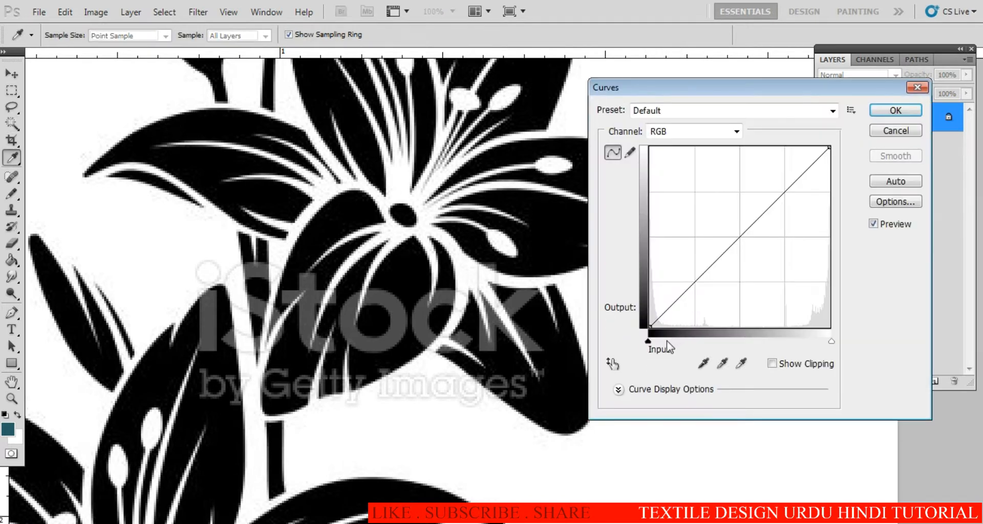
drag(649, 326, 715, 333)
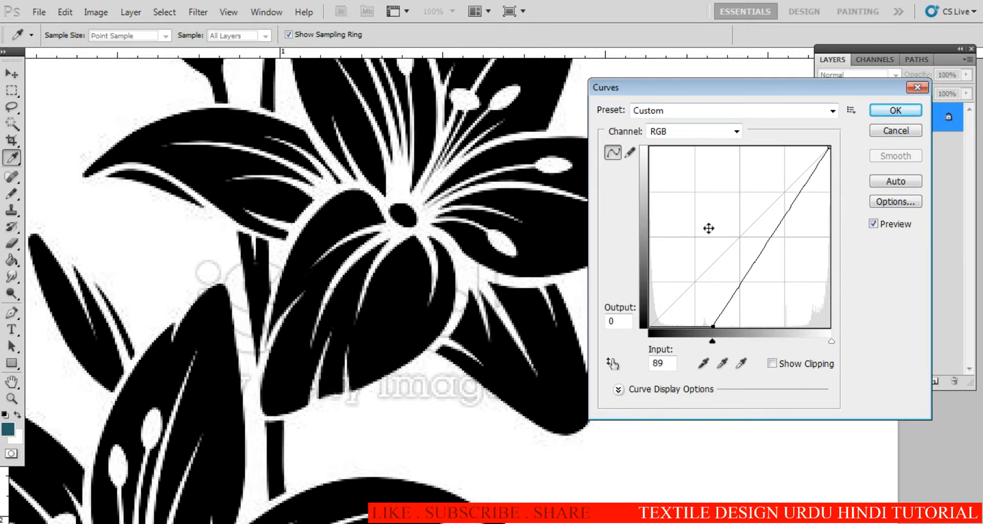
drag(826, 147, 790, 148)
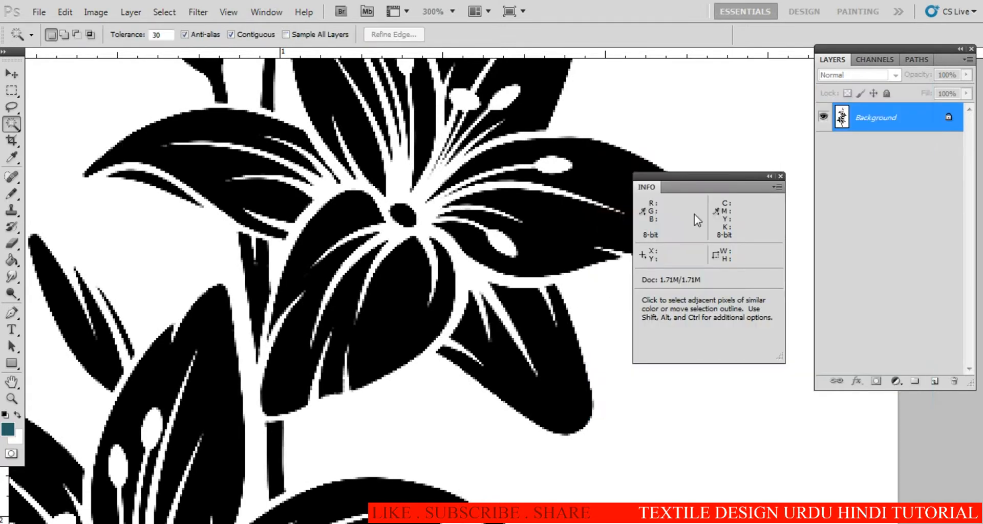
Copy the black lily without its white background into the textile design as a new layer above Layer 3
key(ctrl+0)
click(455, 346)
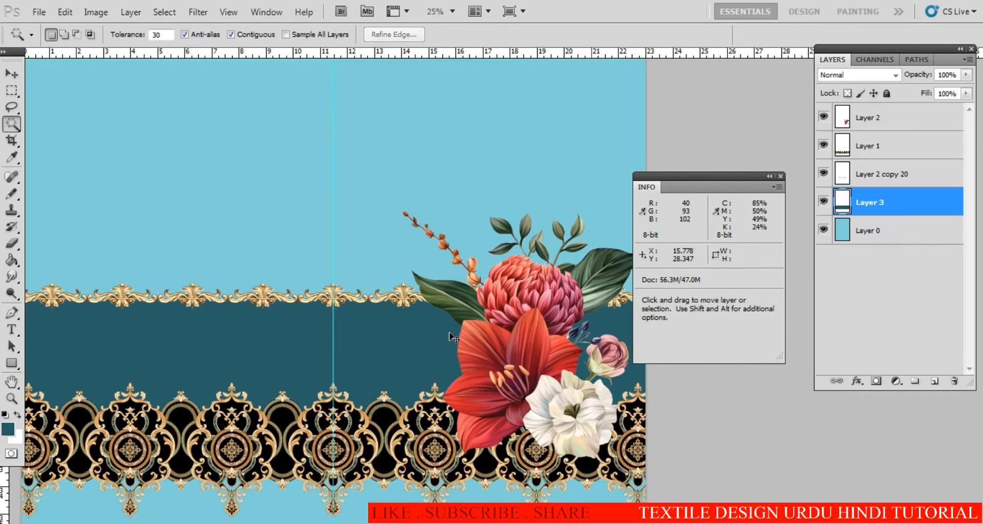
key(v)
drag(523, 276, 425, 346)
key(ctrl+minus)
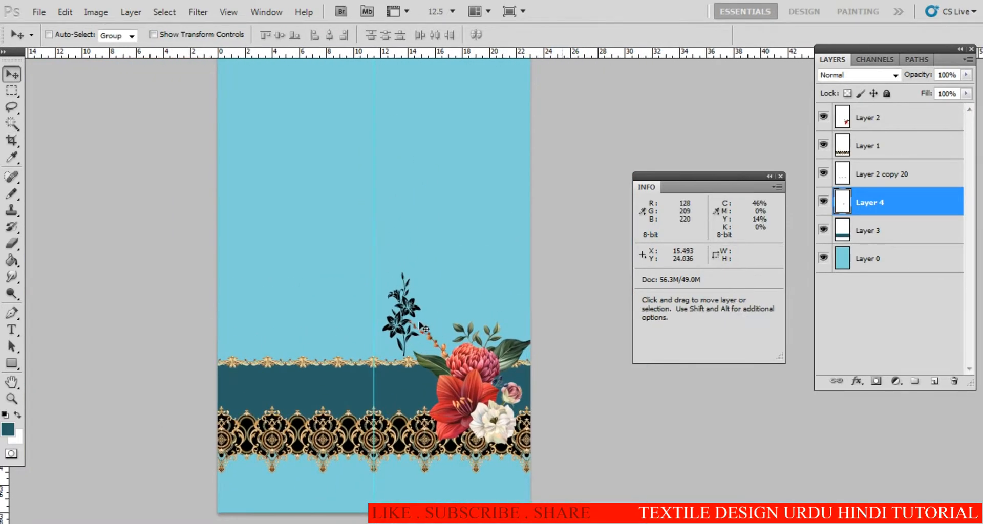
Scale the lily proportionally to about 226% and place it rising from behind the top of the bouquet
key(ctrl+t)
drag(380, 271, 281, 195)
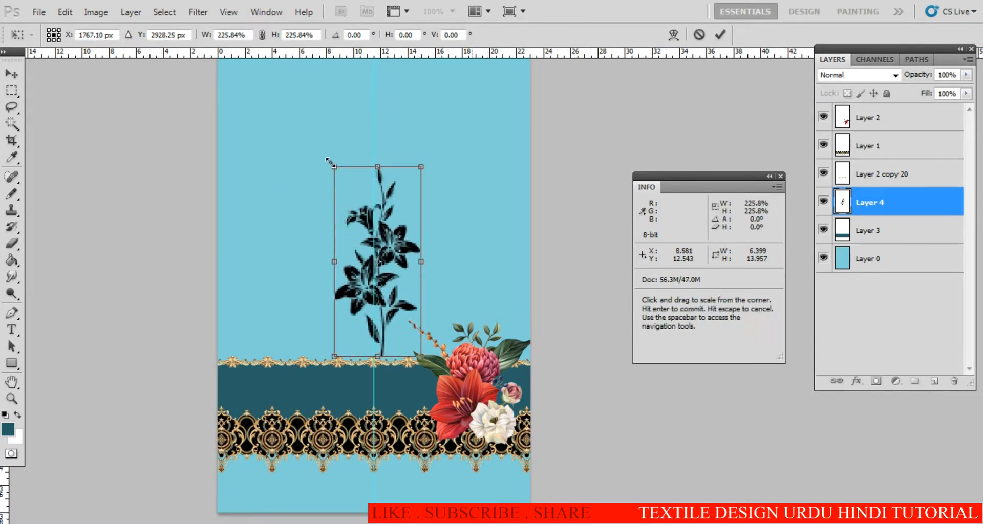
key(Return)
drag(404, 292, 470, 324)
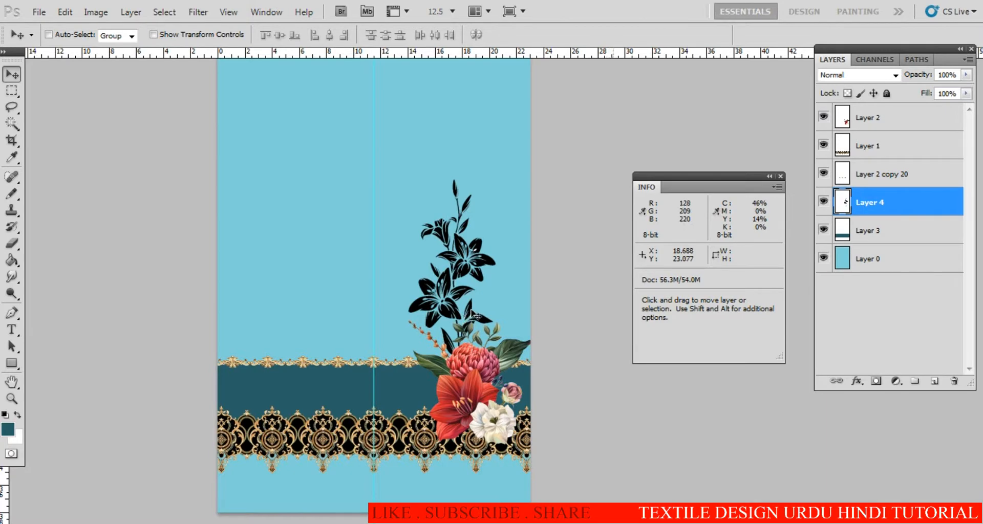
Examine the enlarged lily at print size and its placement against the bouquet and borders
key(ctrl+space)
right_click(445, 281)
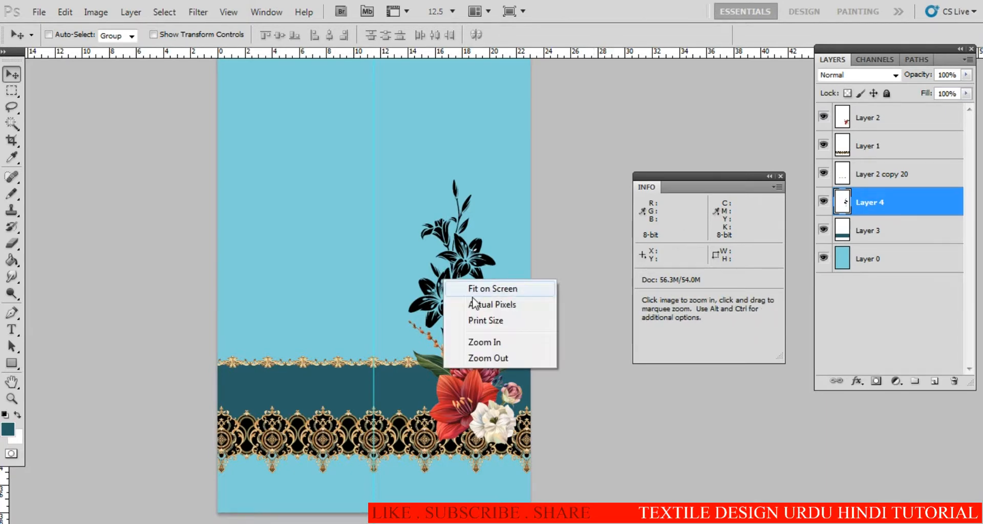
click(493, 322)
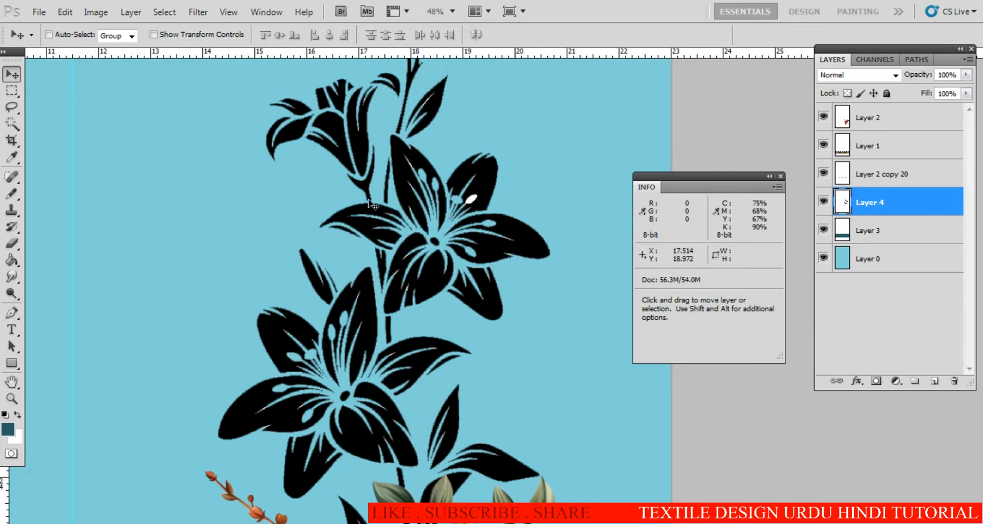
right_click(326, 200)
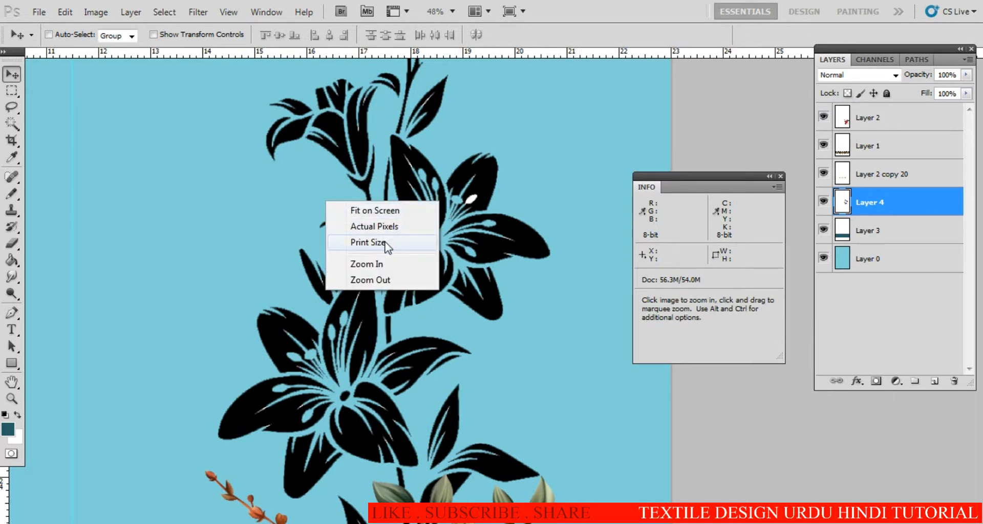
click(385, 241)
key(space)
drag(354, 229, 368, 280)
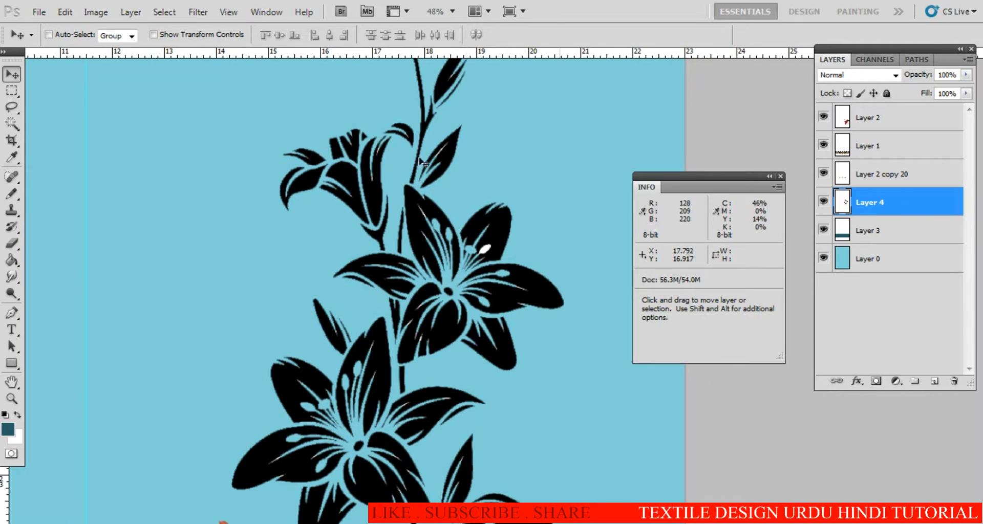
key(space)
alt+click(445, 349)
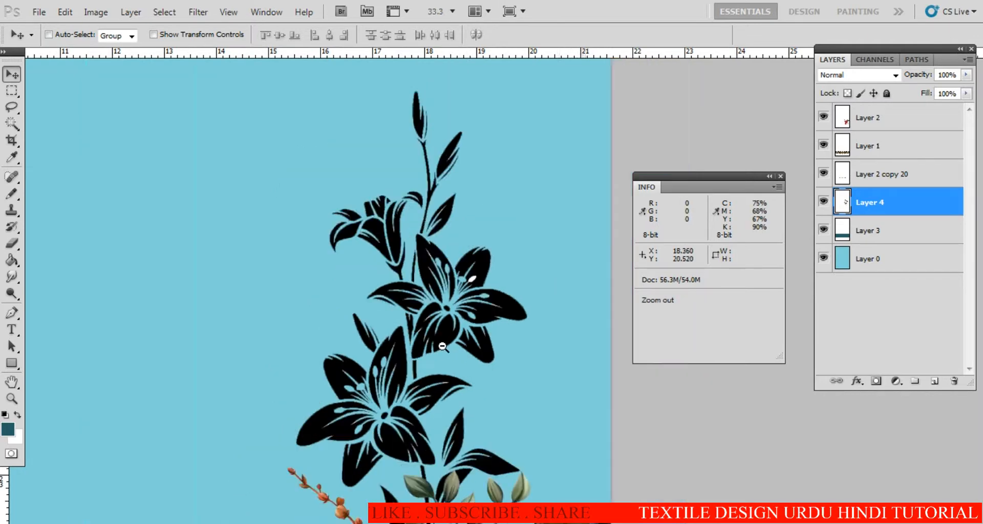
alt+click(446, 350)
alt+click(446, 352)
drag(459, 378, 429, 325)
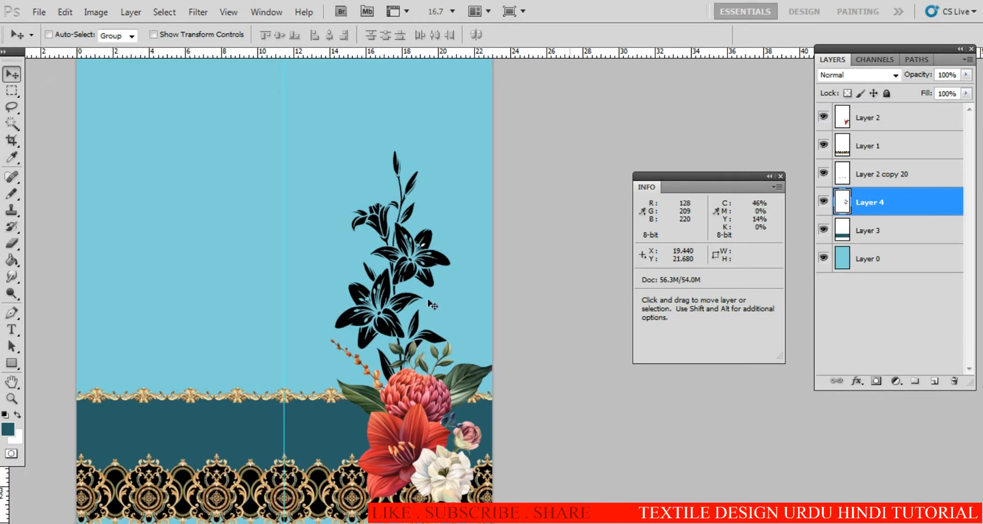
Open the quatrefoil lattice pattern image cf52d982684267.5d250da409b56 from New folder (4) and zoom in on its motifs
key(ctrl+o)
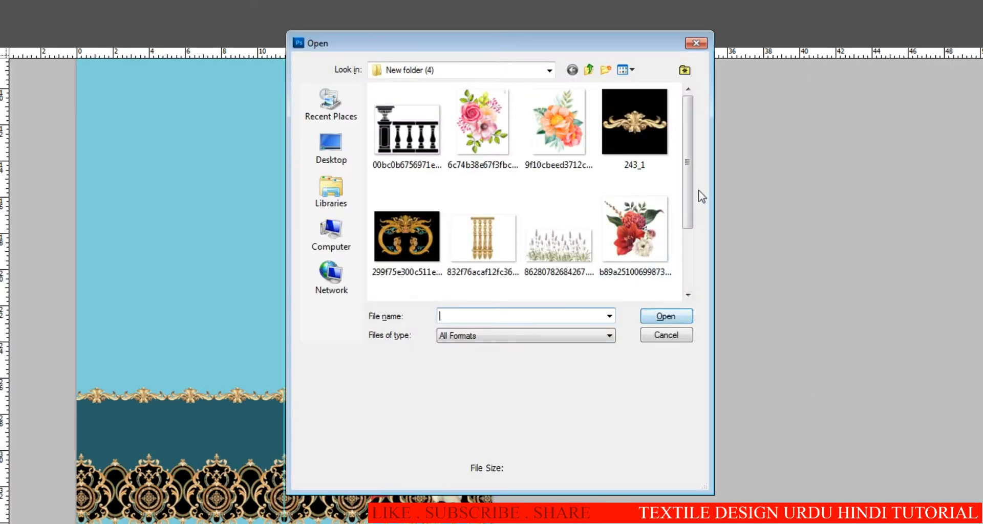
scroll(686, 230, down, 3)
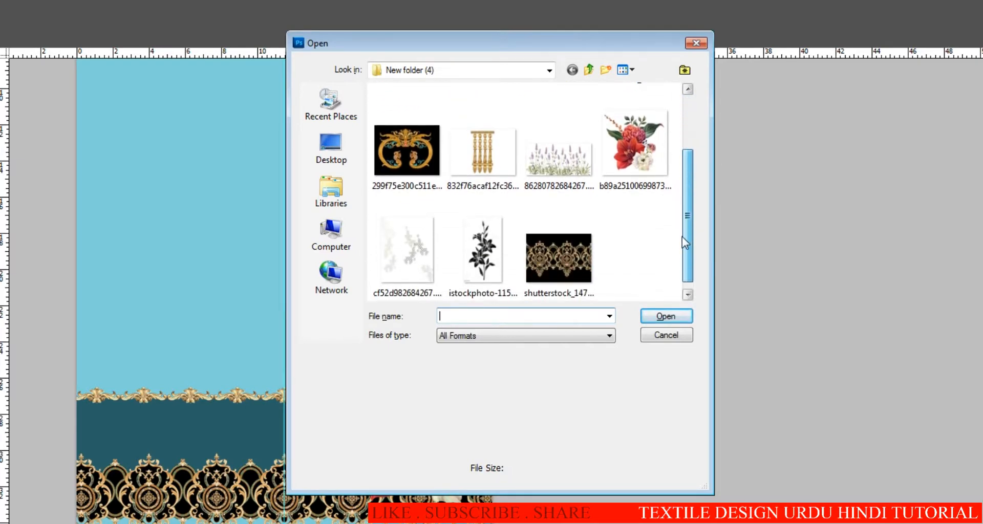
scroll(660, 176, up, 3)
scroll(563, 230, down, 2)
click(416, 288)
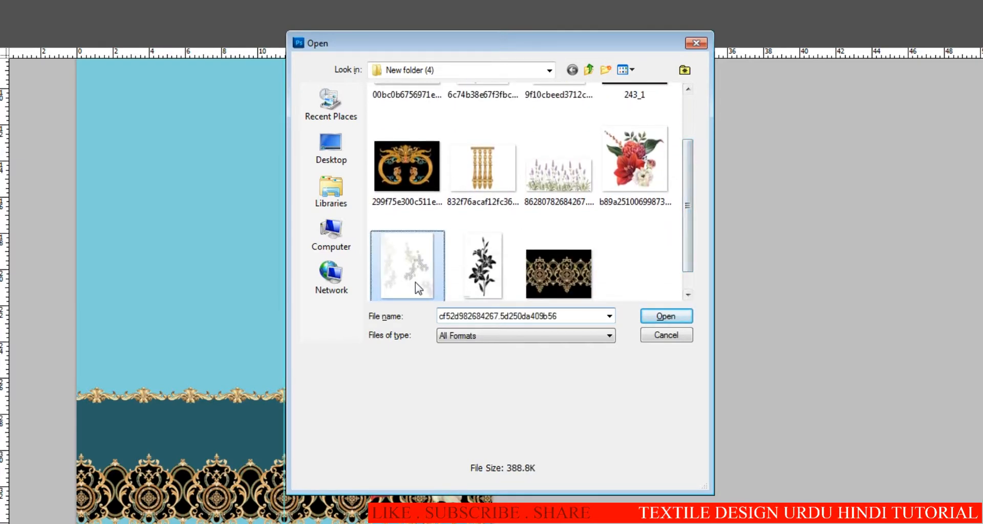
click(666, 316)
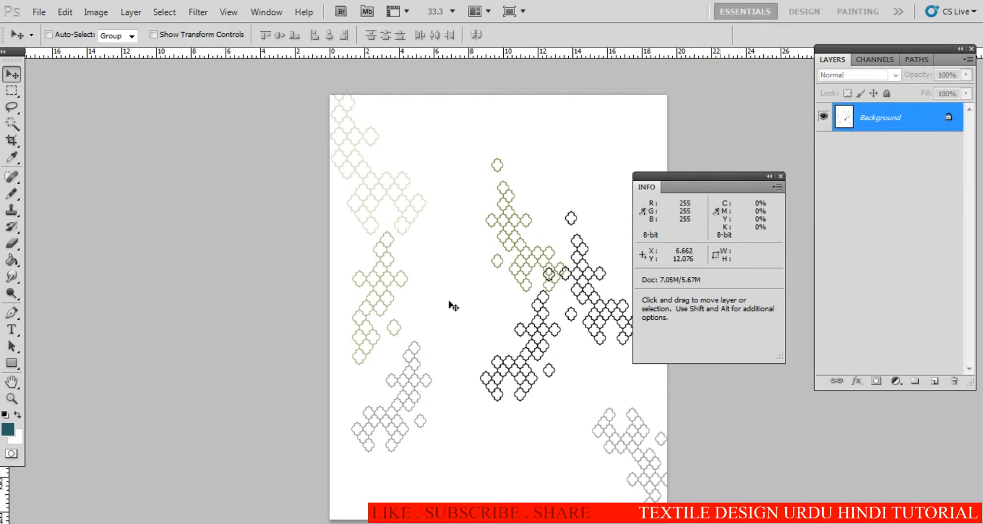
ctrl+click(575, 307)
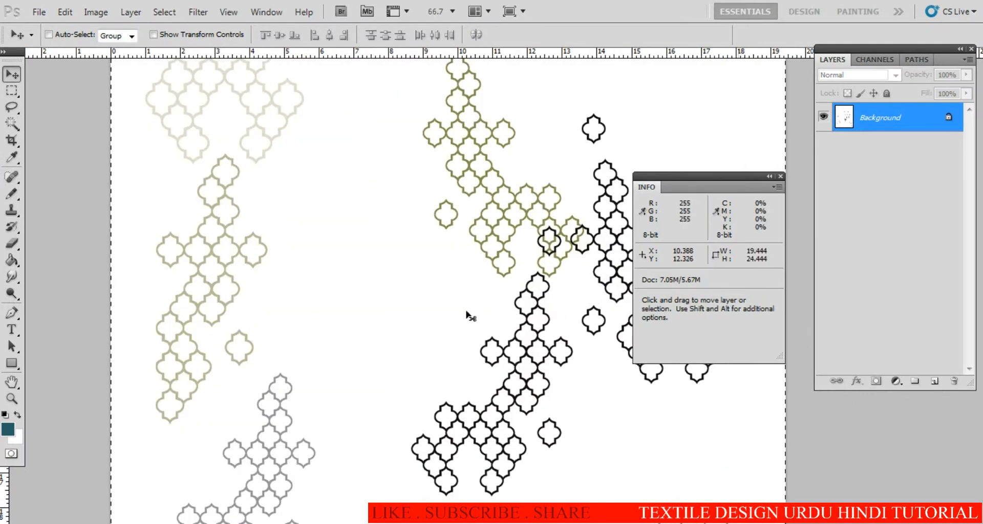
Copy the whole quatrefoil lattice image into the textile design as a new layer above Layer 4 and place it beside the lily
key(w)
key(ctrl+c)
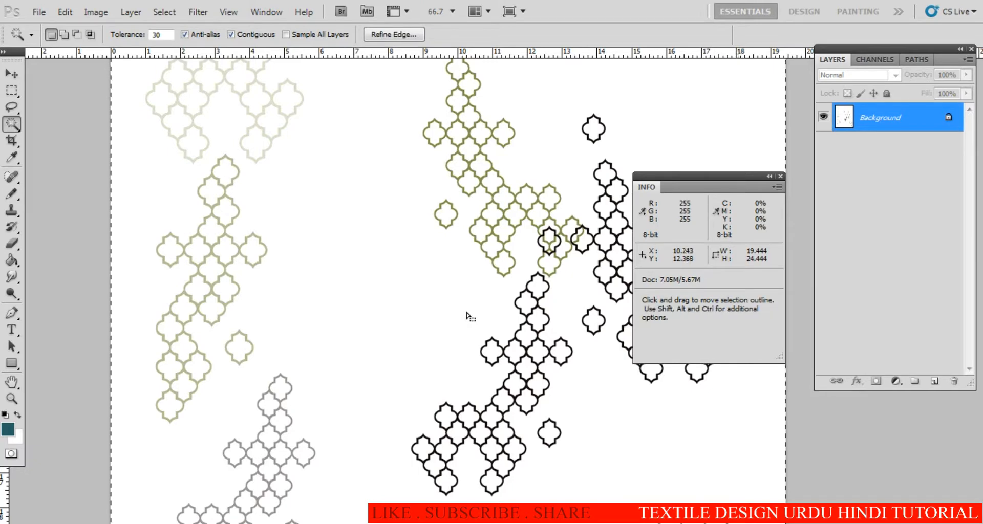
key(ctrl+Tab)
key(ctrl+v)
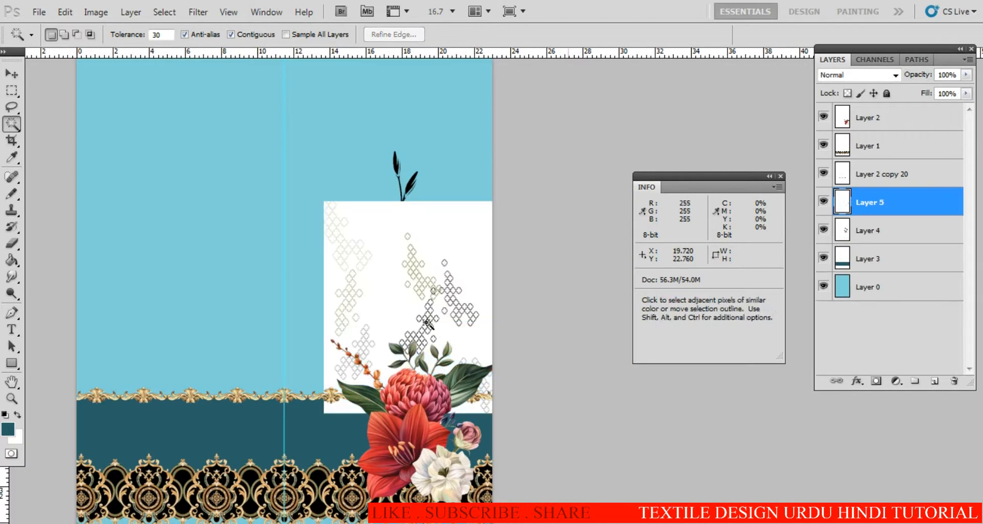
key(v)
drag(418, 329, 261, 322)
ctrl+click(253, 329)
ctrl+click(256, 332)
Try to delete the white background around the lattice motifs using a contiguous, anti-aliased Magic Wand selection at tolerance 30
key(w)
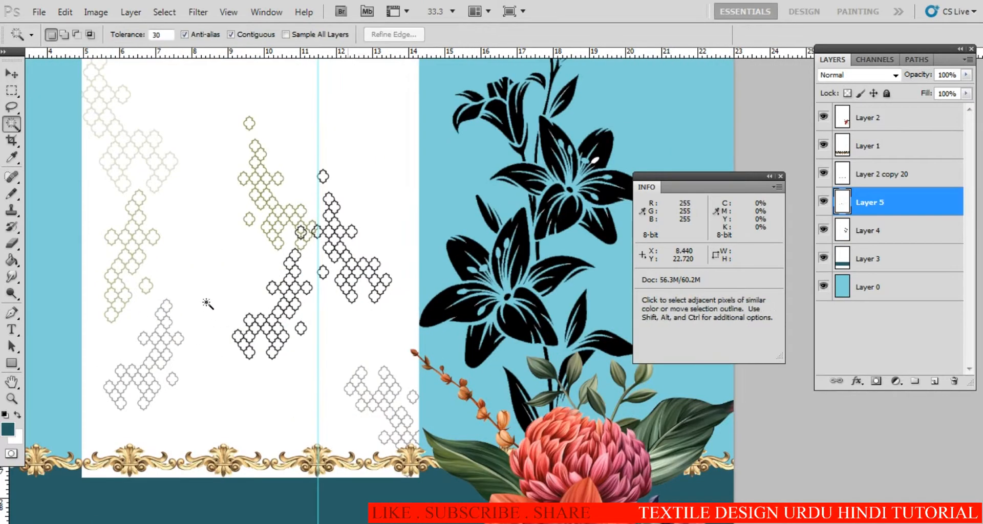
click(207, 305)
key(Delete)
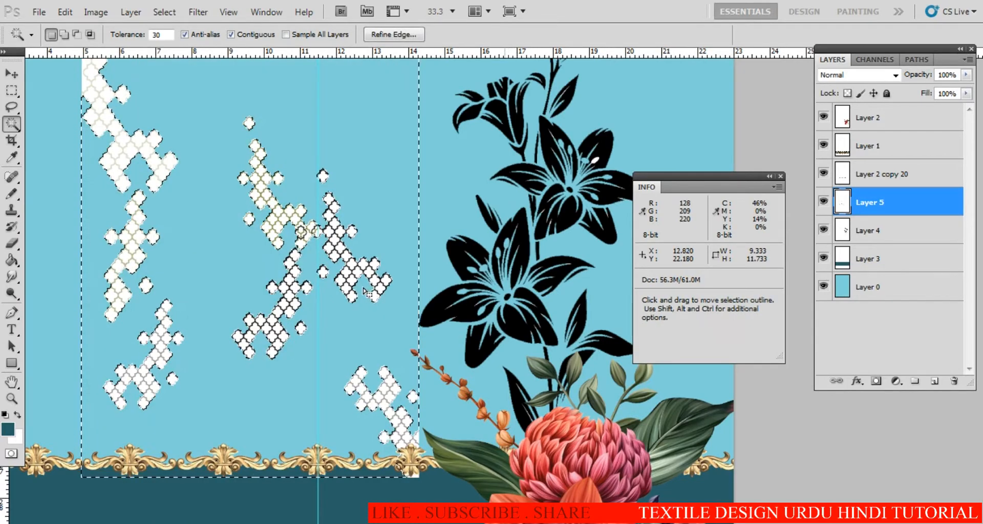
key(ctrl+alt+z)
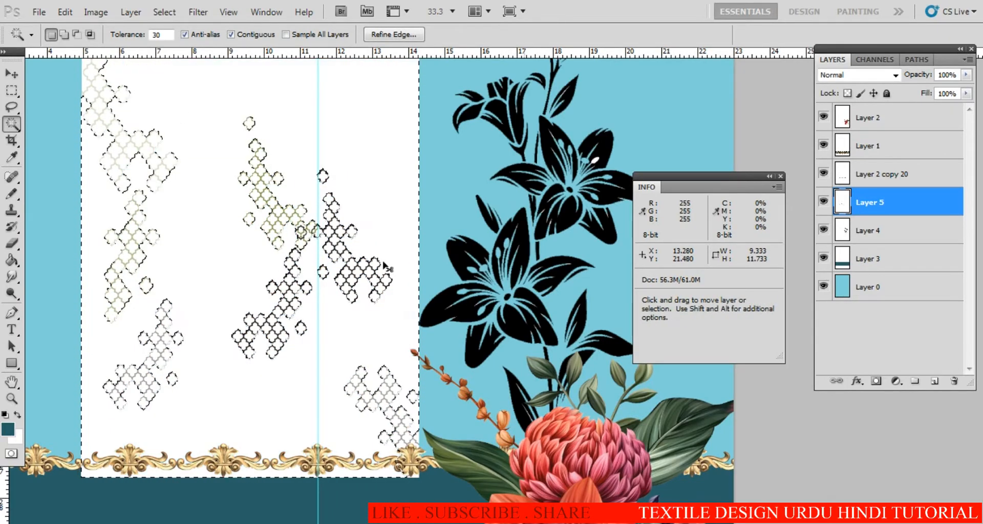
key(ctrl+d)
Darken the lattice motifs with two passes of Curves, pulling input 152 down to output 122 in the first pass
key(ctrl+m)
drag(748, 234, 756, 243)
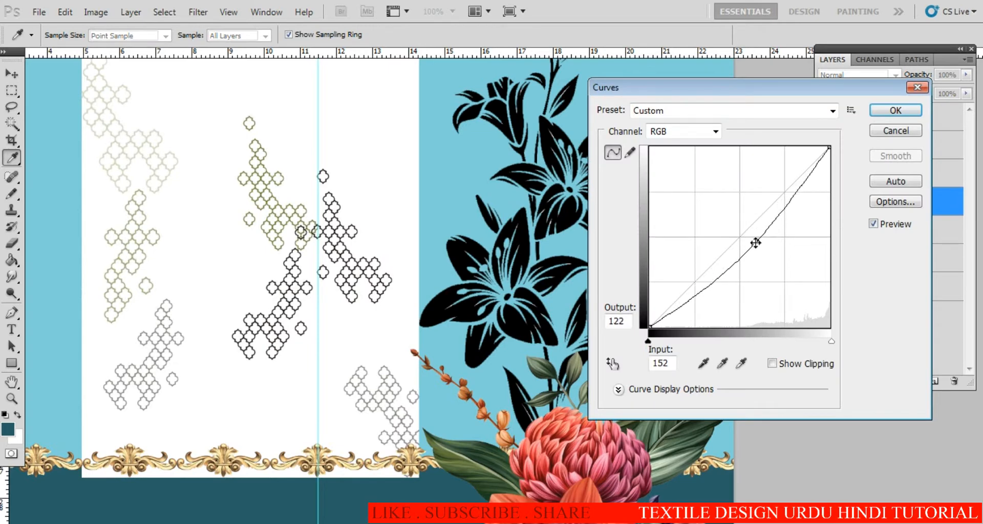
key(Escape)
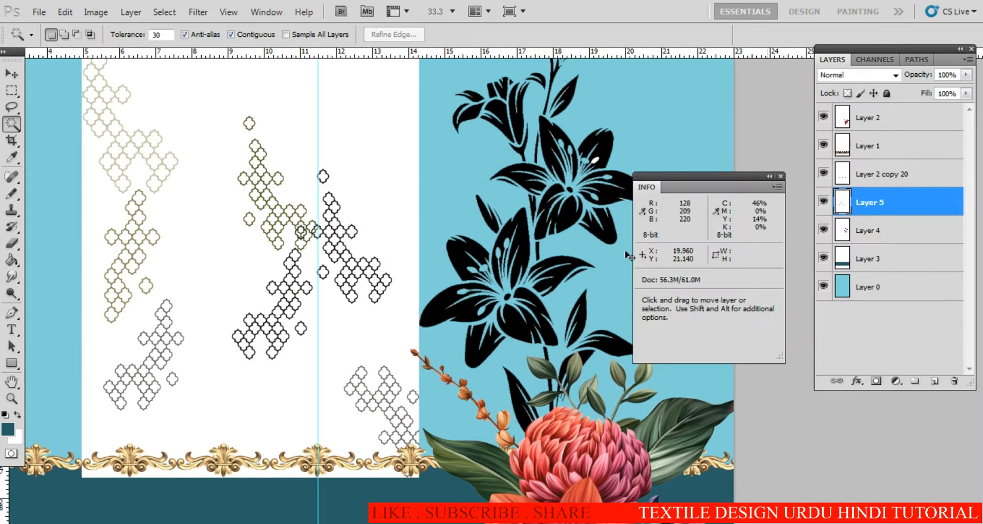
key(ctrl+m)
key(Escape)
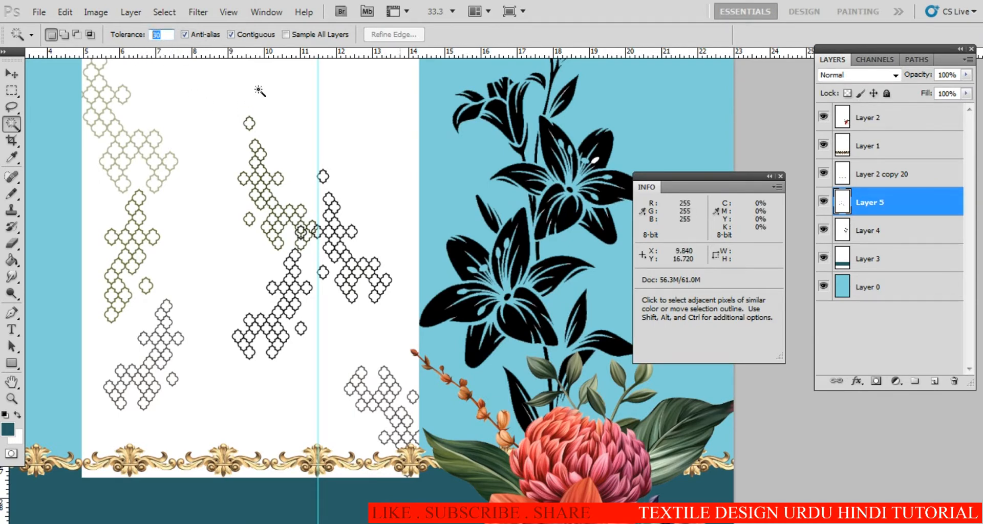
Delete all pure white from the lattice layer using a Magic Wand selection with tolerance 0 and both anti-alias and contiguous off
click(244, 33)
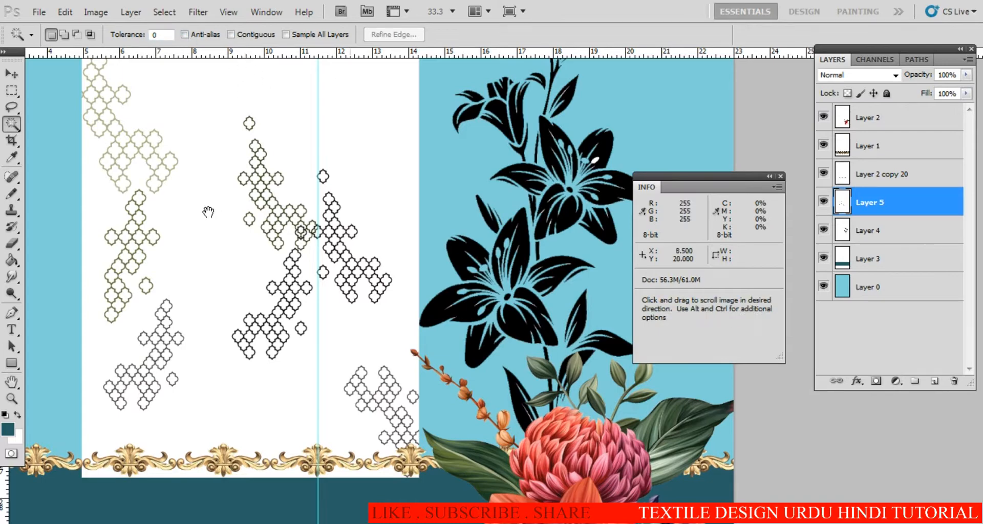
ctrl+click(198, 221)
ctrl+click(199, 225)
click(232, 233)
ctrl+click(445, 297)
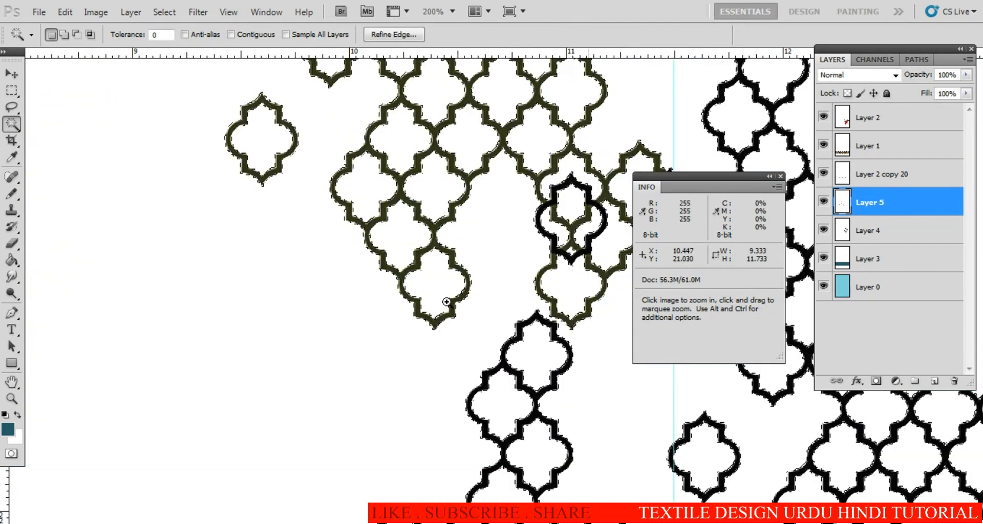
ctrl+click(445, 298)
ctrl+click(445, 298)
key(Delete)
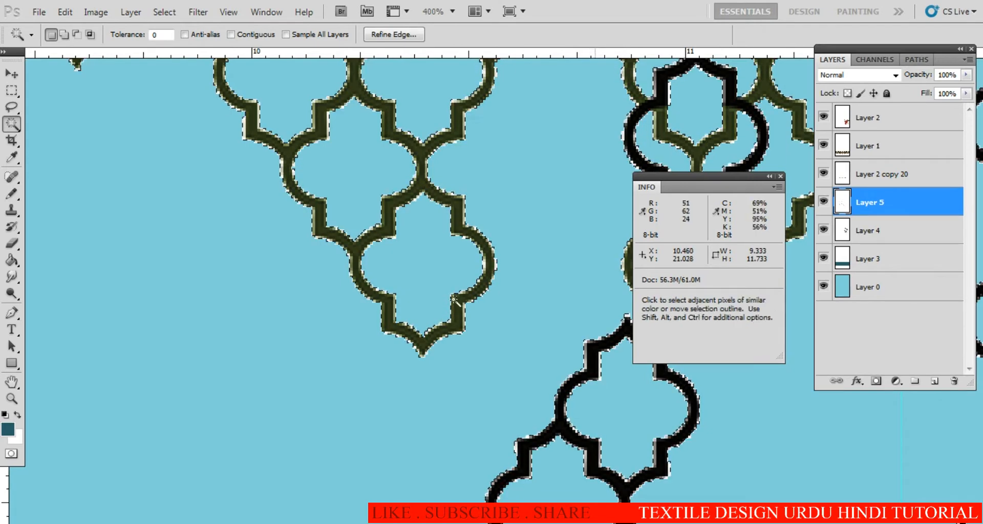
alt+click(429, 334)
alt+click(429, 334)
alt+click(429, 334)
alt+click(428, 336)
alt+click(428, 337)
key(ctrl+d)
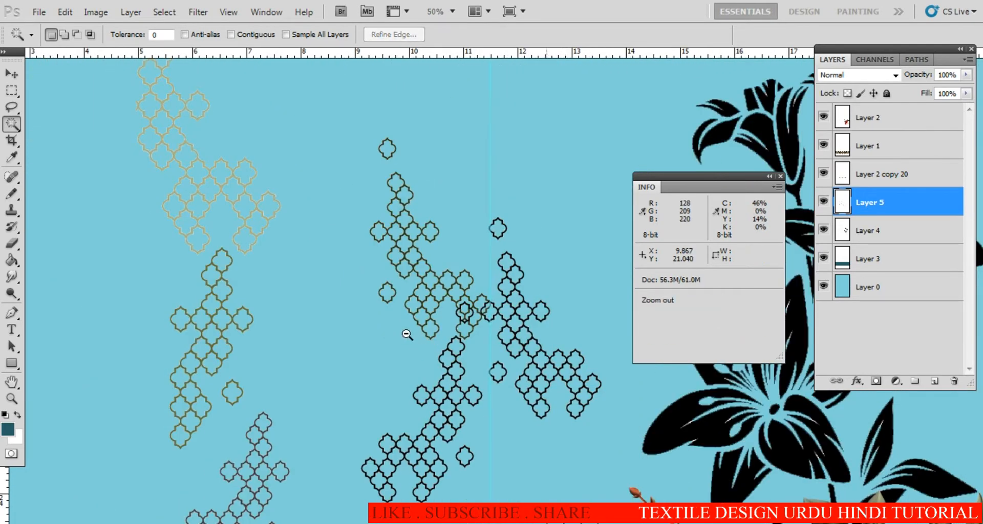
Recolor all the lattice motifs on Layer 5 with the medium teal foreground color 4a9ea9
alt+click(407, 332)
alt+click(408, 331)
ctrl+click(409, 326)
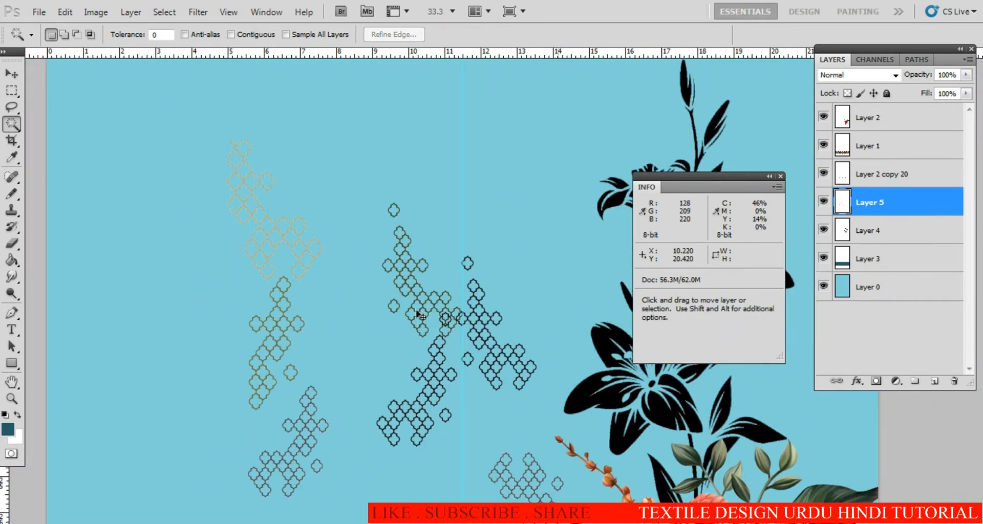
click(419, 314)
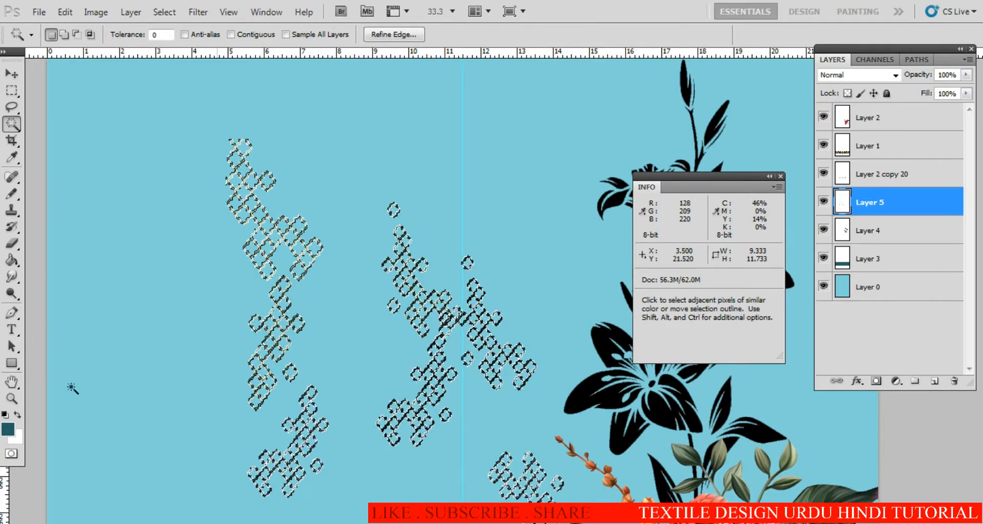
click(7, 429)
click(165, 347)
click(723, 198)
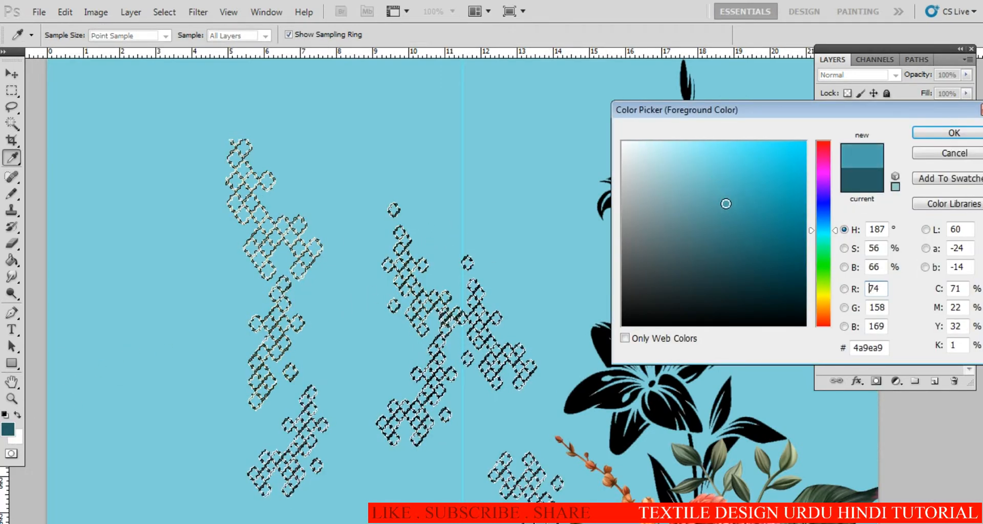
key(Return)
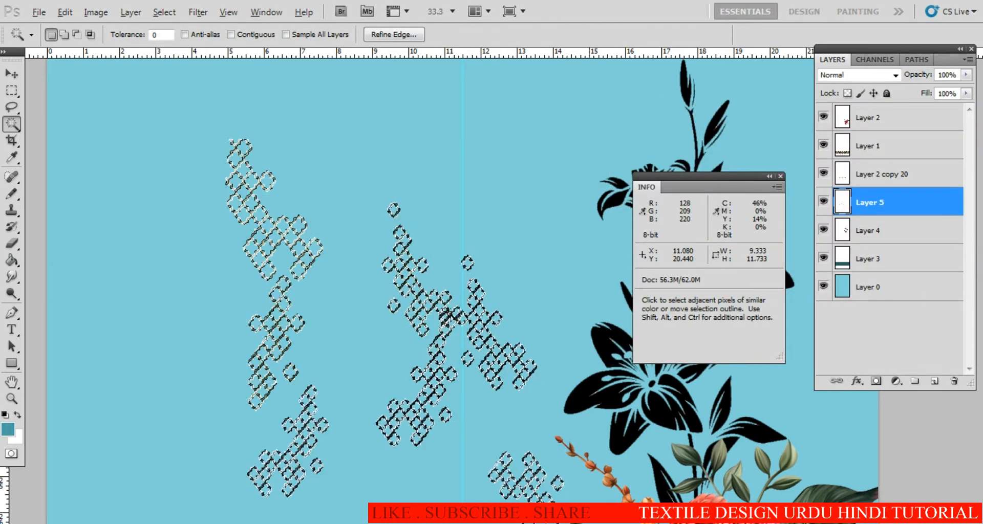
key(alt+BackSpace)
key(ctrl+d)
Scale the lattice motifs up proportionally and position them so they spread across the light blue area
key(ctrl+minus)
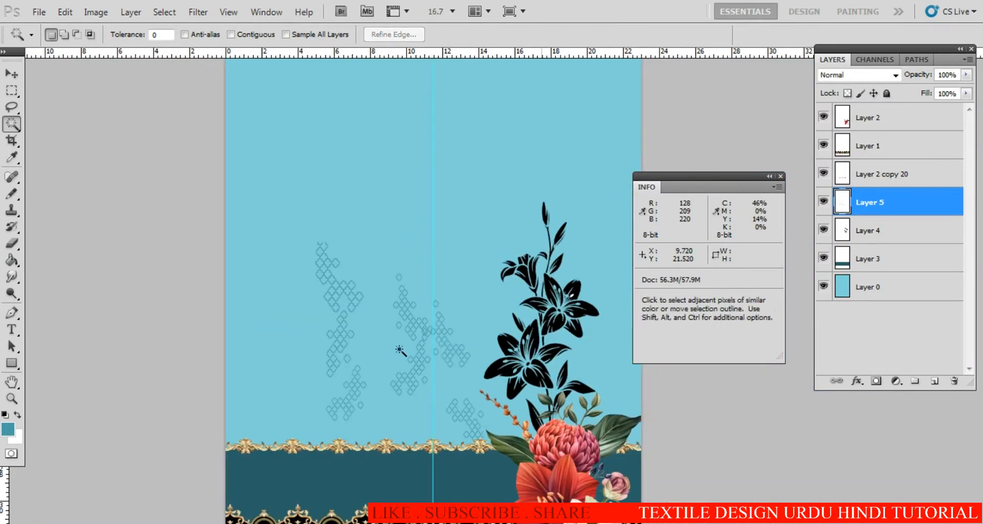
key(v)
key(ctrl+t)
scroll(373, 327, up, 2)
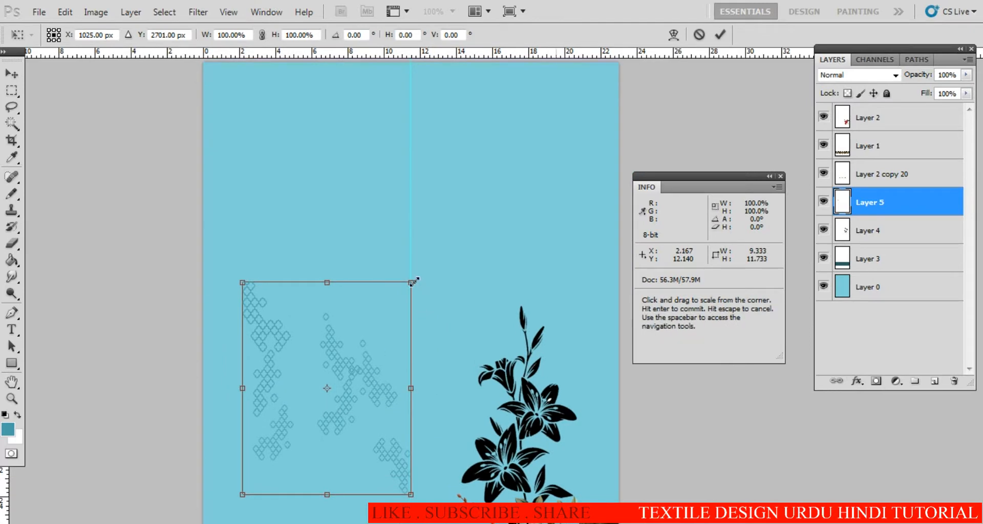
drag(413, 281, 796, 218)
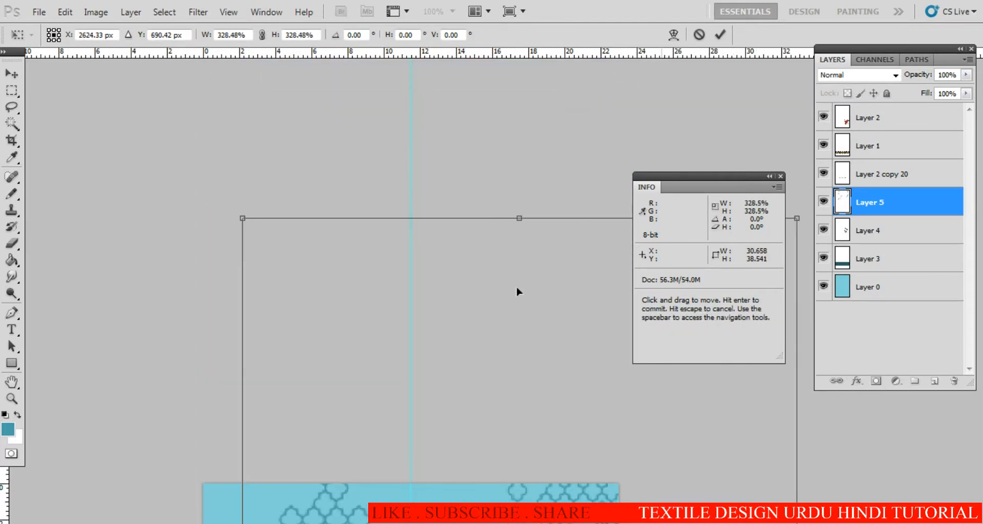
alt+click(493, 382)
alt+click(498, 394)
drag(506, 404, 431, 244)
drag(573, 140, 481, 241)
key(Return)
Shift the enlarged lattice toward the left edge of the fabric and place its layer beneath Layer 3, directly above Layer 0
drag(404, 414, 441, 365)
ctrl+click(431, 311)
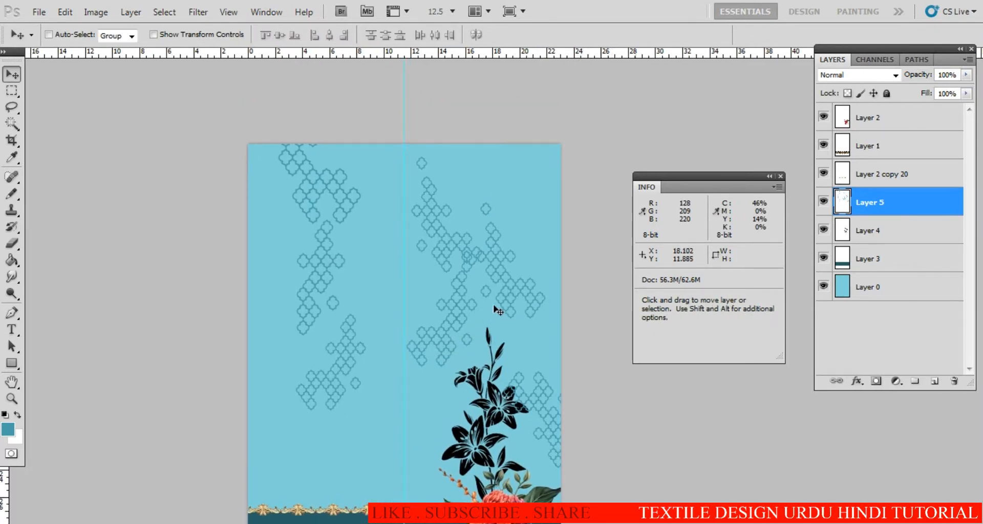
drag(469, 302, 457, 334)
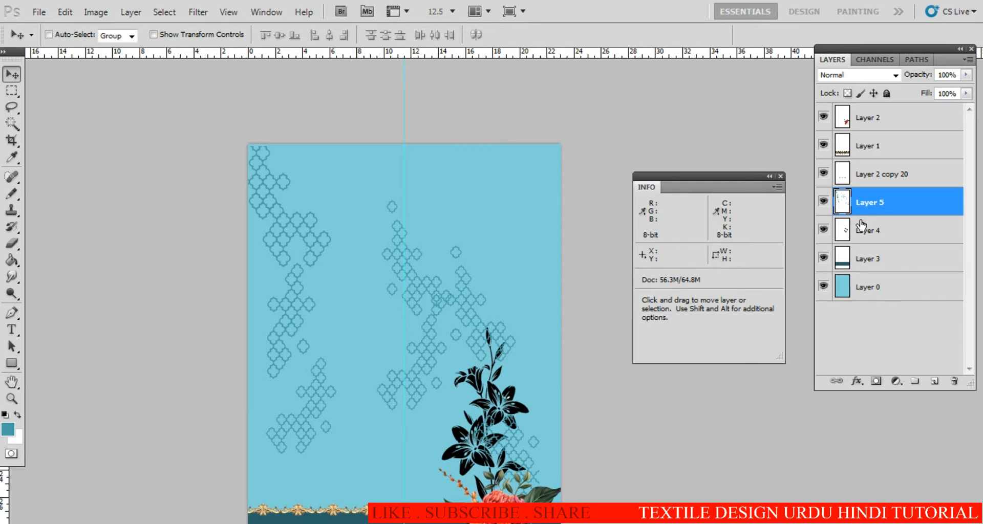
scroll(507, 440, up, 2)
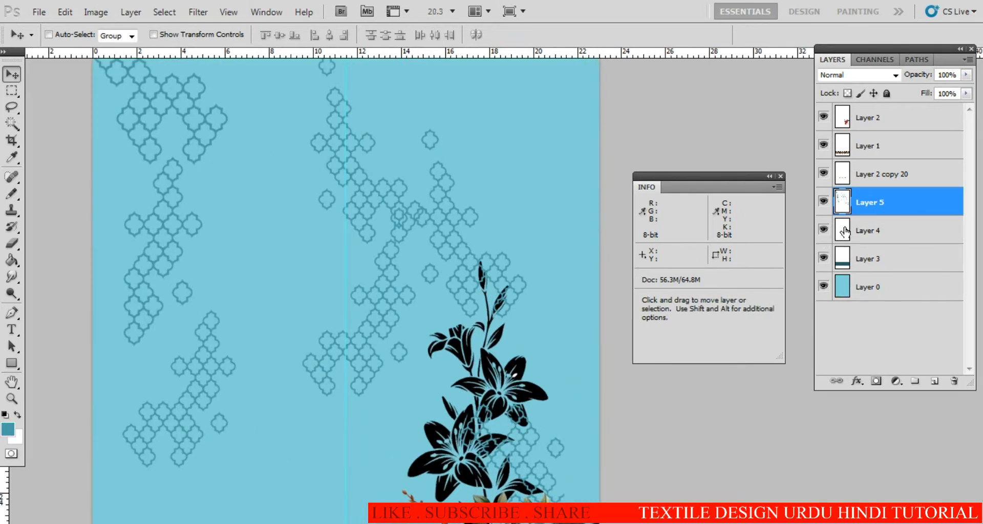
drag(845, 232, 845, 272)
scroll(382, 359, down, 1)
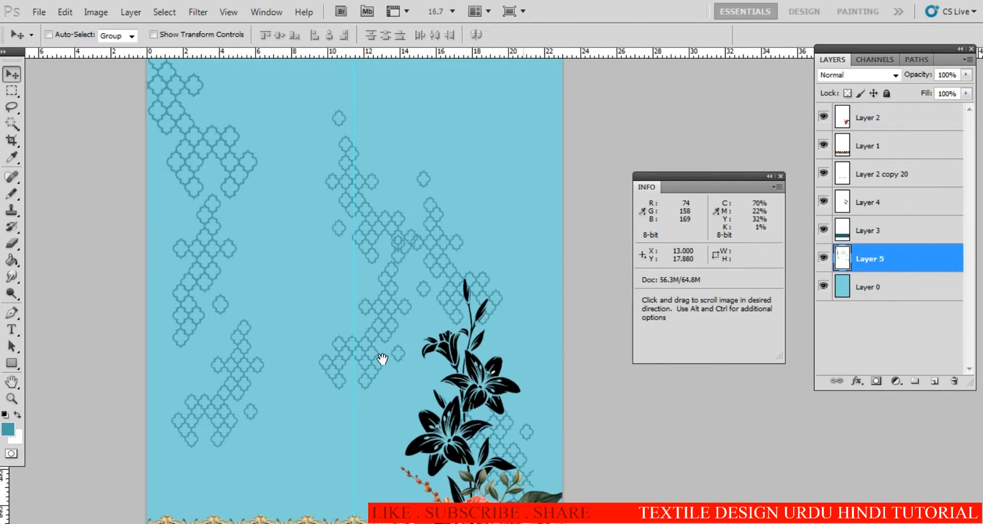
Select the second lattice cluster down on the left side and place a copy of it over the gold border, left of the bouquet
drag(371, 333, 350, 421)
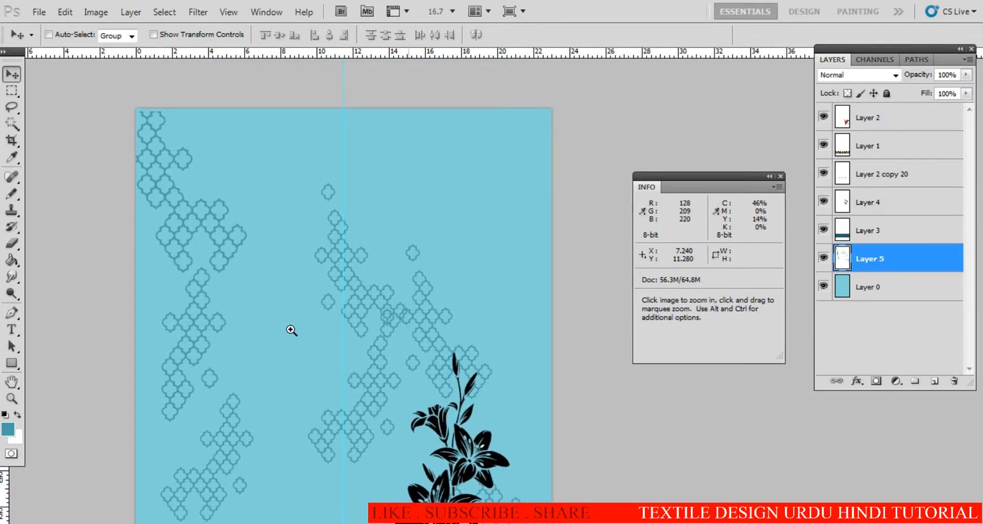
scroll(291, 330, down, 2)
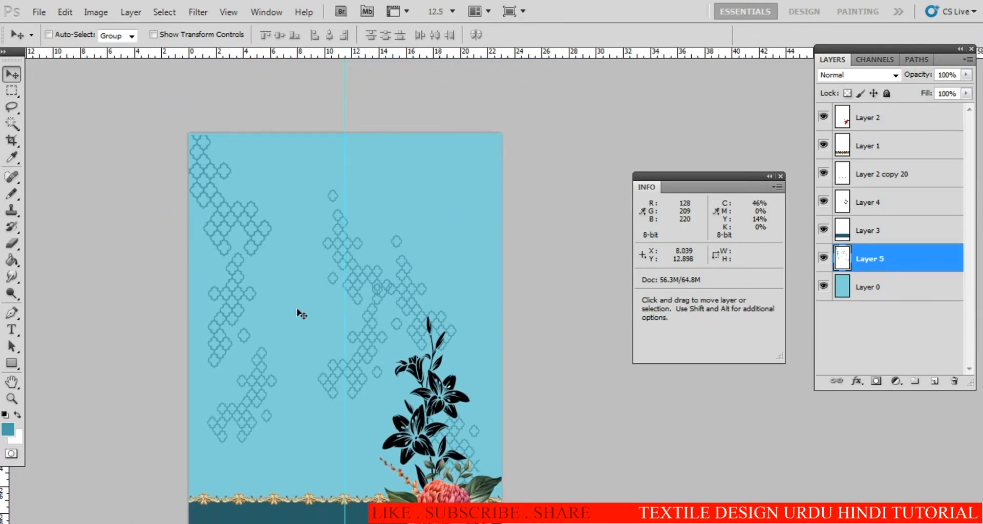
key(l)
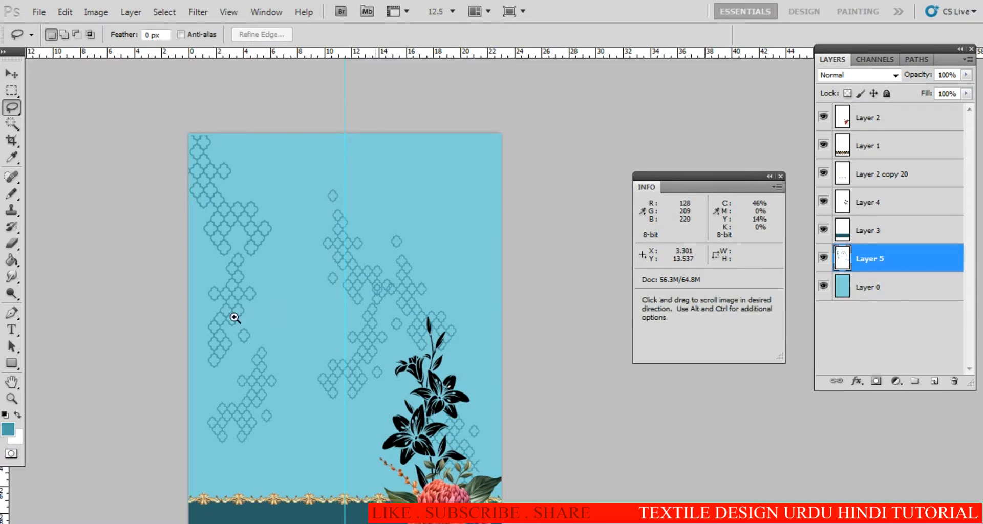
scroll(236, 320, up, 2)
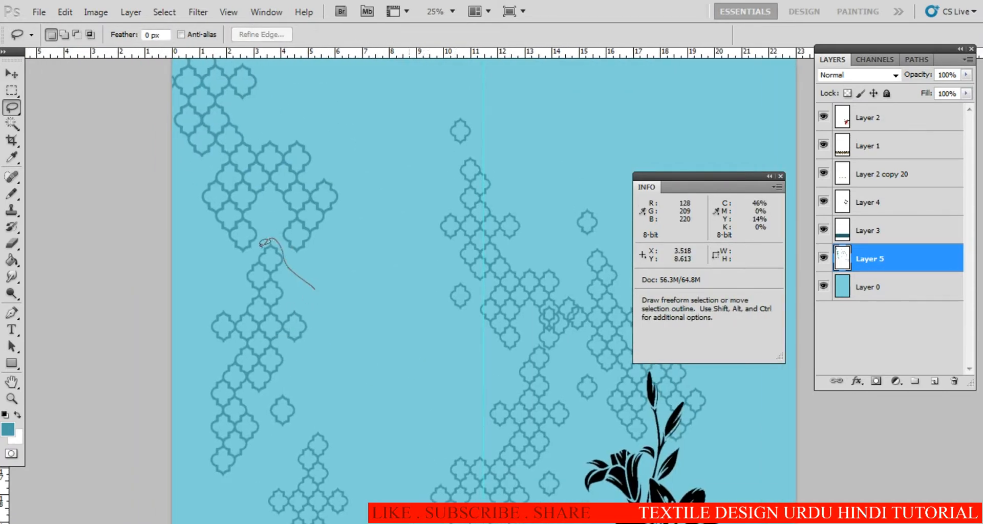
drag(288, 428, 318, 294)
key(w)
alt+click(315, 358)
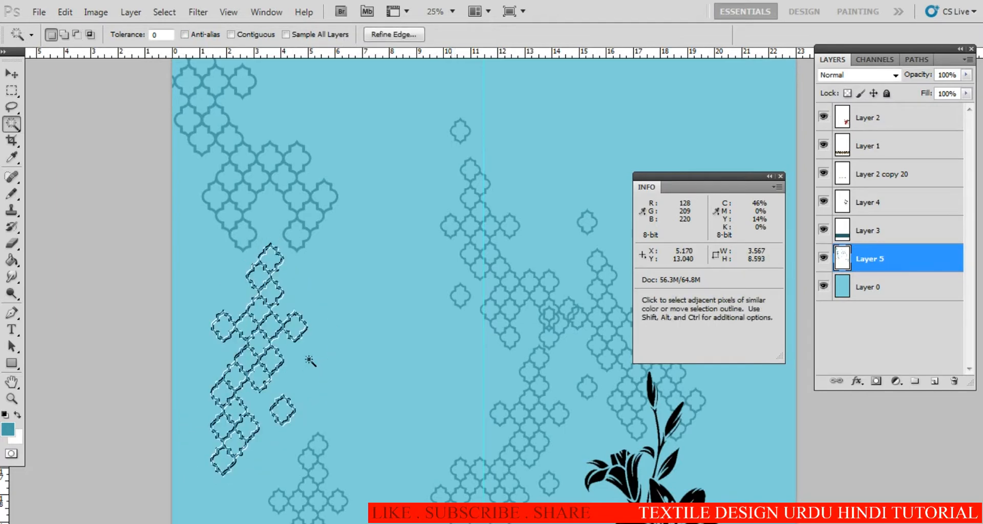
key(v)
drag(257, 360, 403, 426)
drag(435, 435, 355, 228)
drag(356, 250, 388, 488)
drag(392, 492, 374, 389)
drag(330, 333, 376, 427)
alt+click(377, 428)
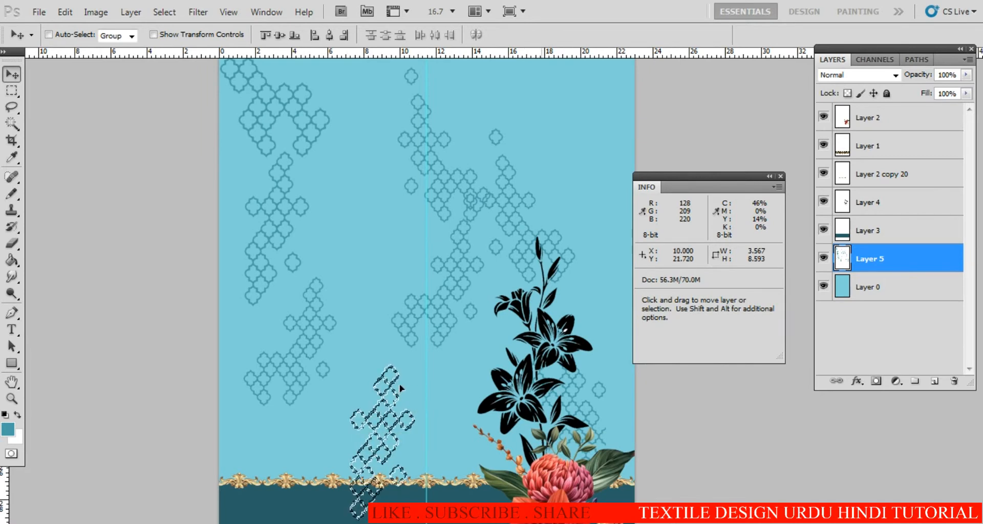
Rotate the copied lattice cluster 180° and flip it horizontally
key(ctrl+t)
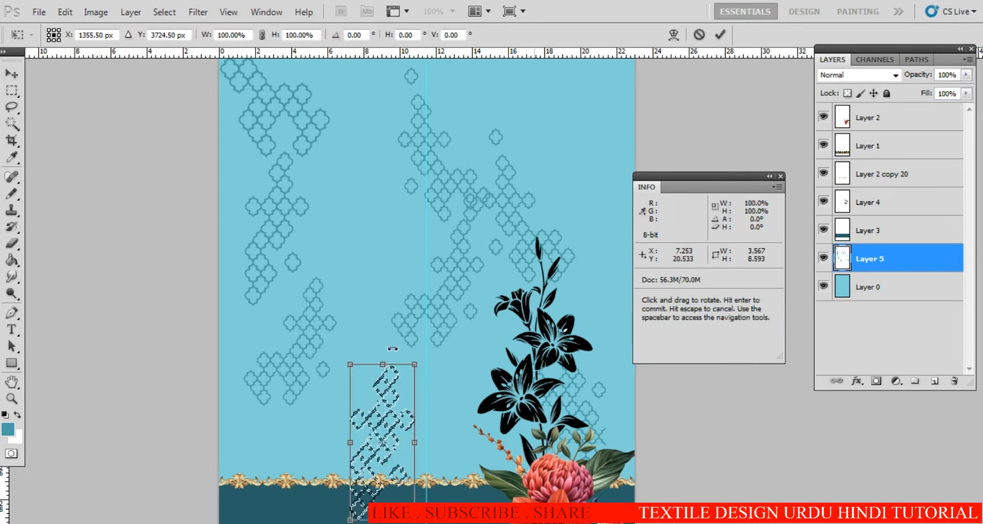
right_click(391, 344)
click(421, 253)
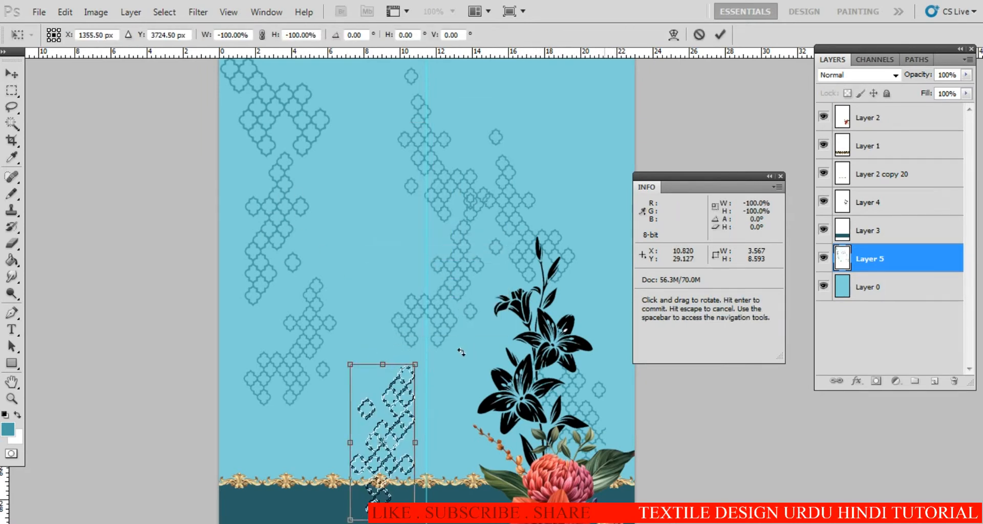
key(Return)
key(ctrl+t)
right_click(398, 323)
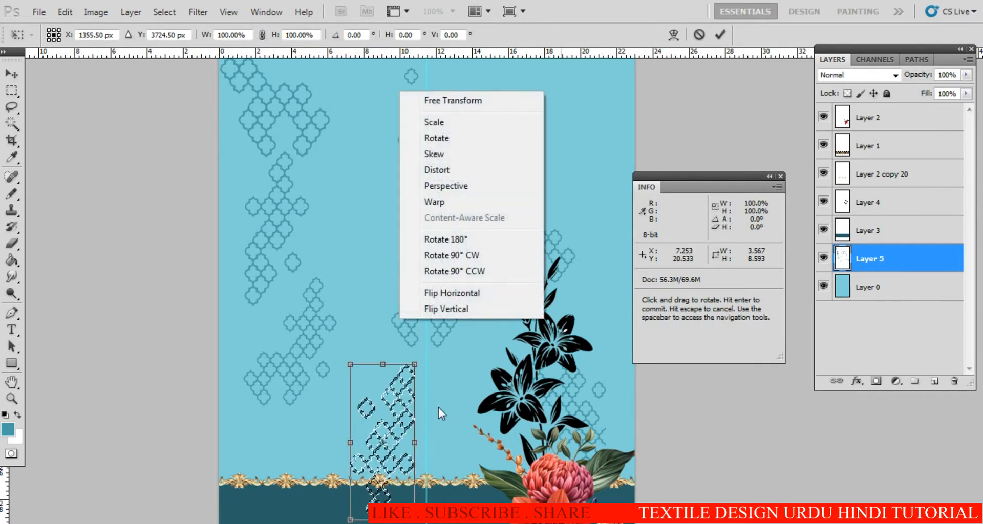
click(442, 291)
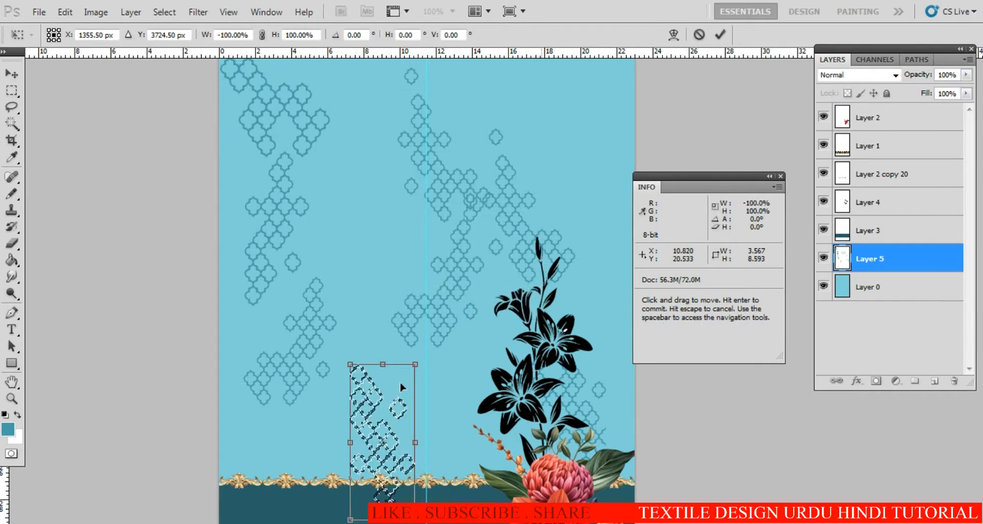
key(Return)
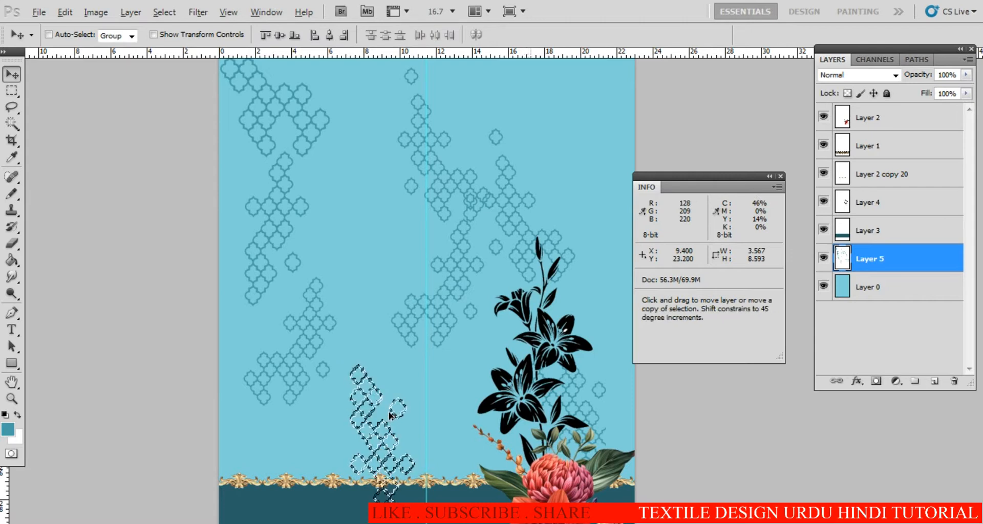
Place a copy of the selected lattice cluster over the gold border to its left and flip the copy horizontally
drag(410, 377, 343, 444)
key(ctrl+t)
right_click(361, 373)
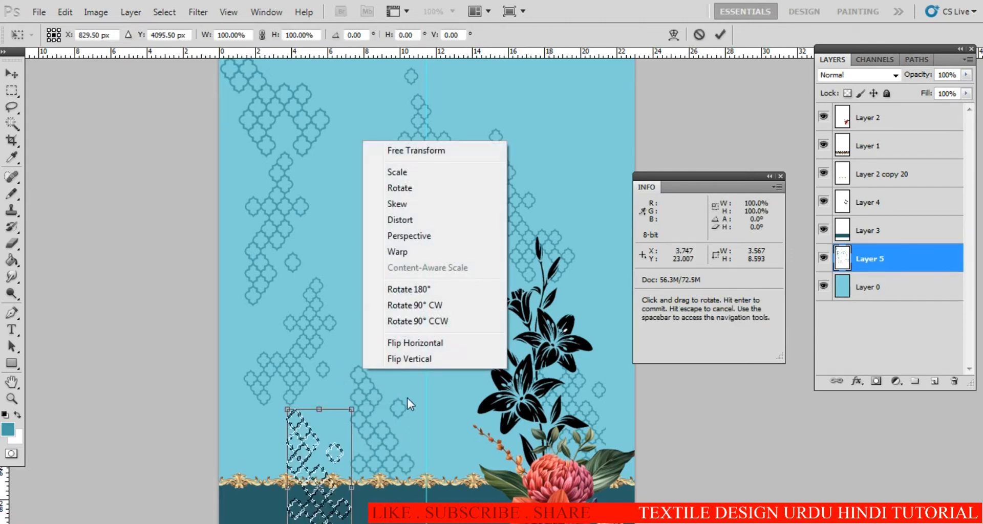
click(397, 343)
key(Return)
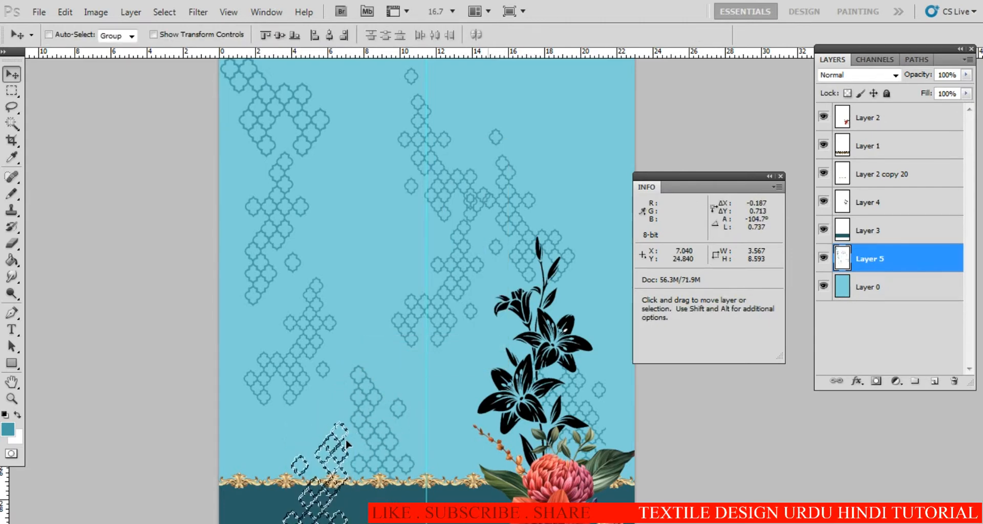
Fit the flipped lattice cluster against its neighbour above the gold border and place another copy of it beside the bouquet
ctrl+click(355, 453)
ctrl+click(357, 459)
drag(331, 473, 336, 478)
alt+click(369, 439)
alt+click(374, 436)
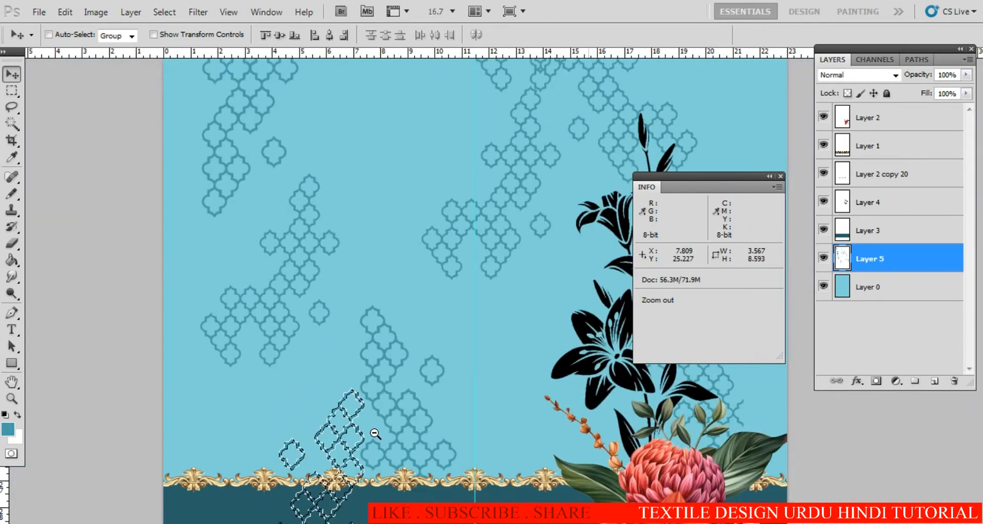
alt+click(379, 435)
drag(408, 397, 330, 374)
drag(303, 417, 421, 441)
ctrl+alt+click(417, 402)
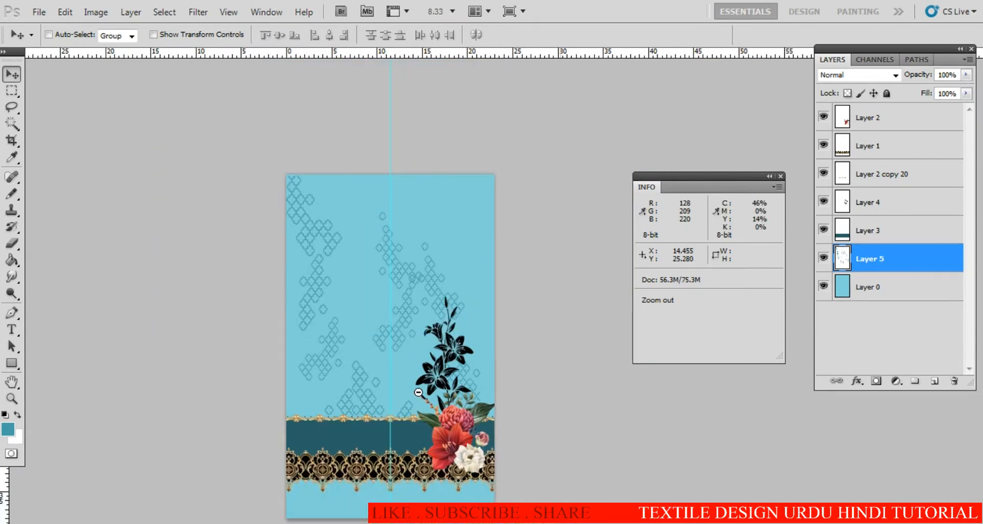
Browse the motif images in New folder (4) and open the lavender picture 86280782684267.5d250da4053fc
key(ctrl+o)
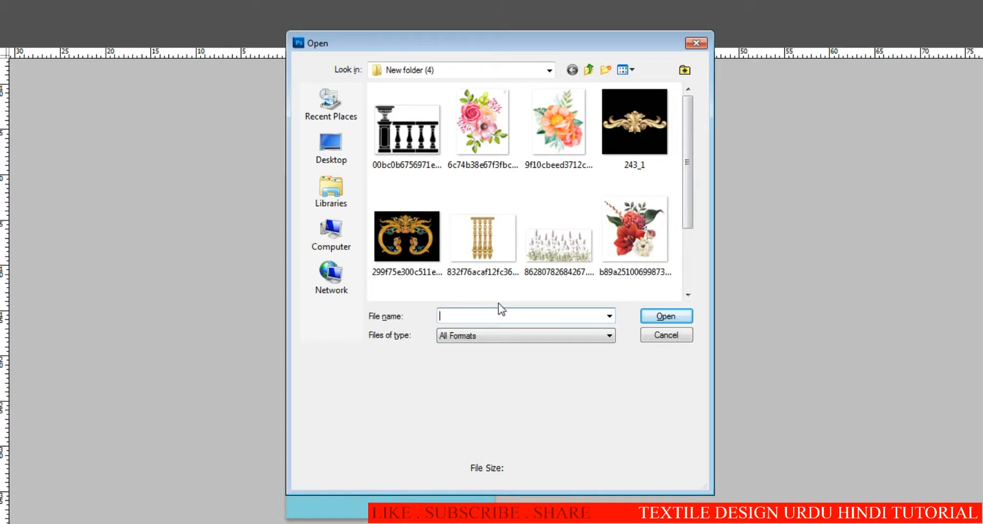
click(654, 168)
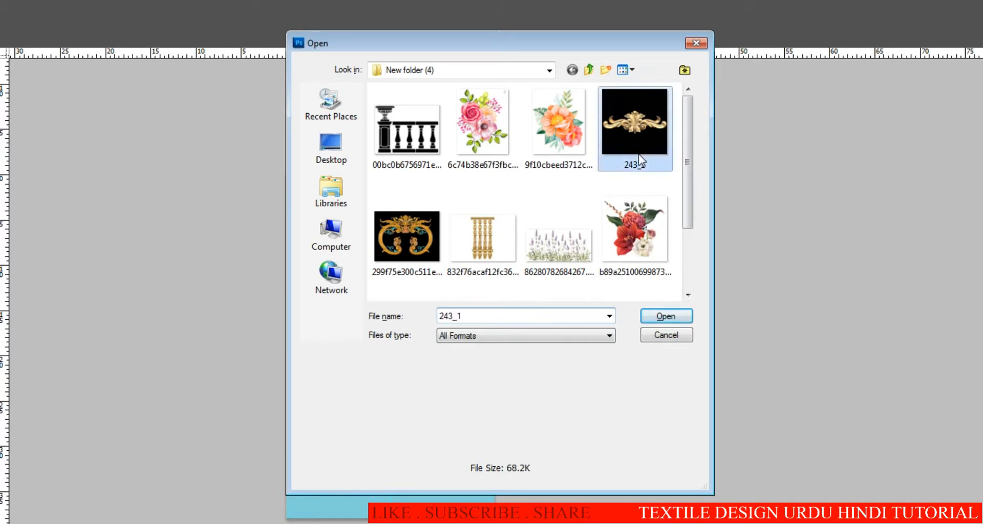
click(429, 225)
click(481, 242)
drag(688, 220, 690, 278)
click(482, 243)
click(423, 267)
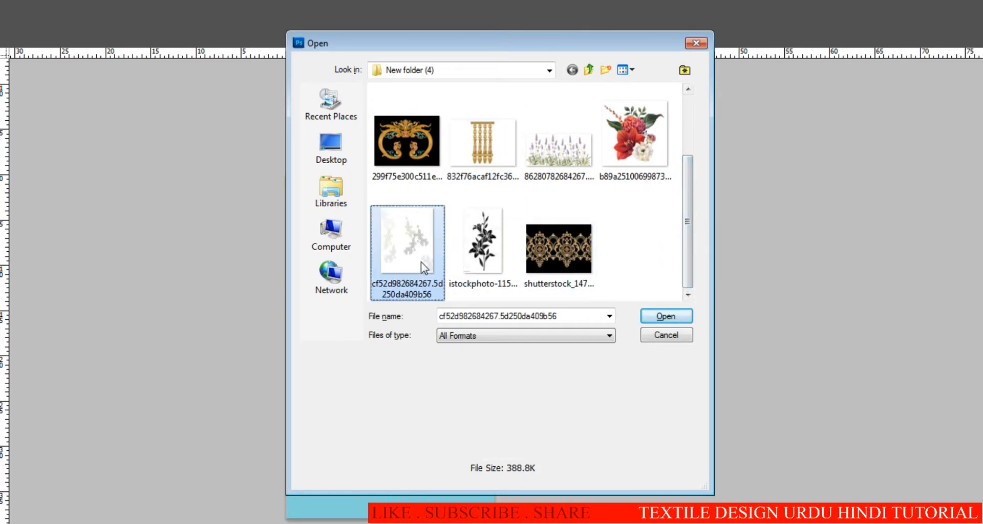
click(558, 149)
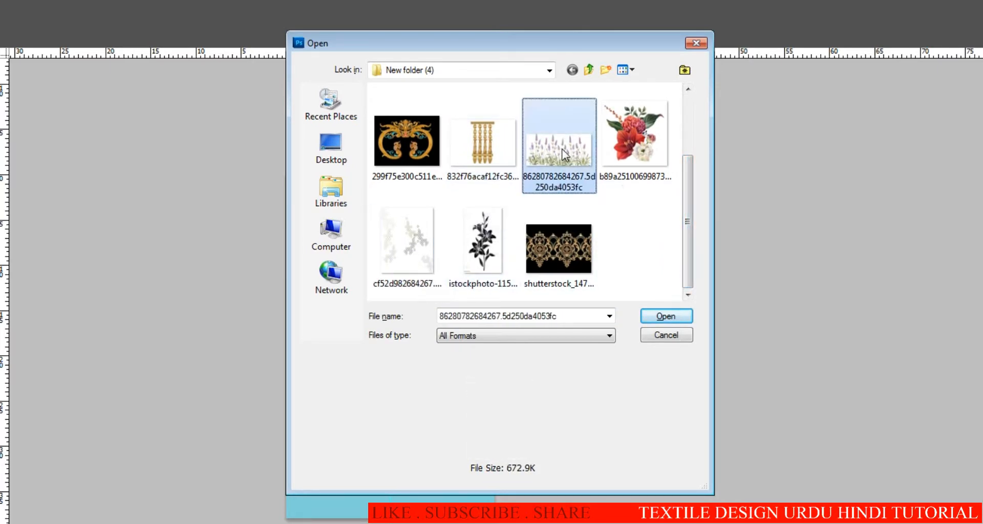
click(634, 138)
click(565, 245)
click(426, 253)
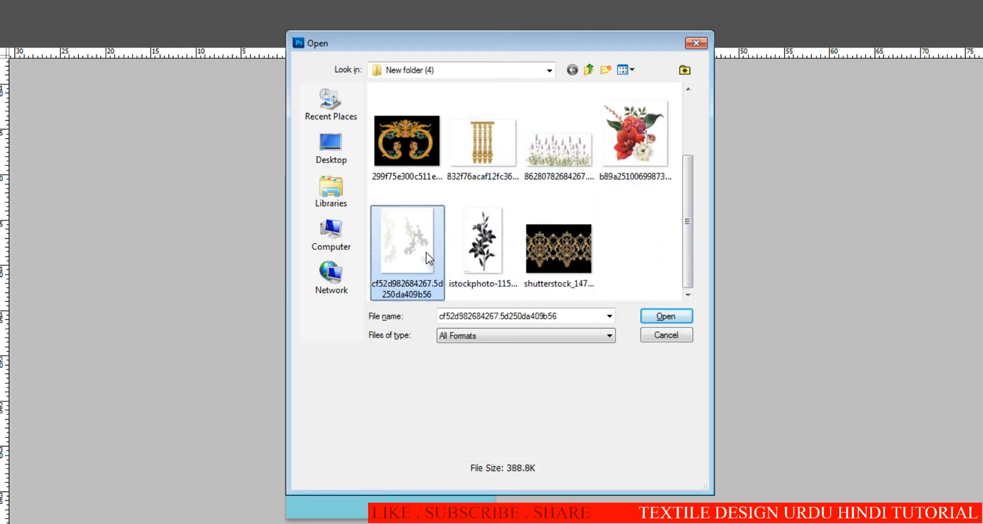
scroll(676, 205, up, 1)
drag(680, 178, 677, 147)
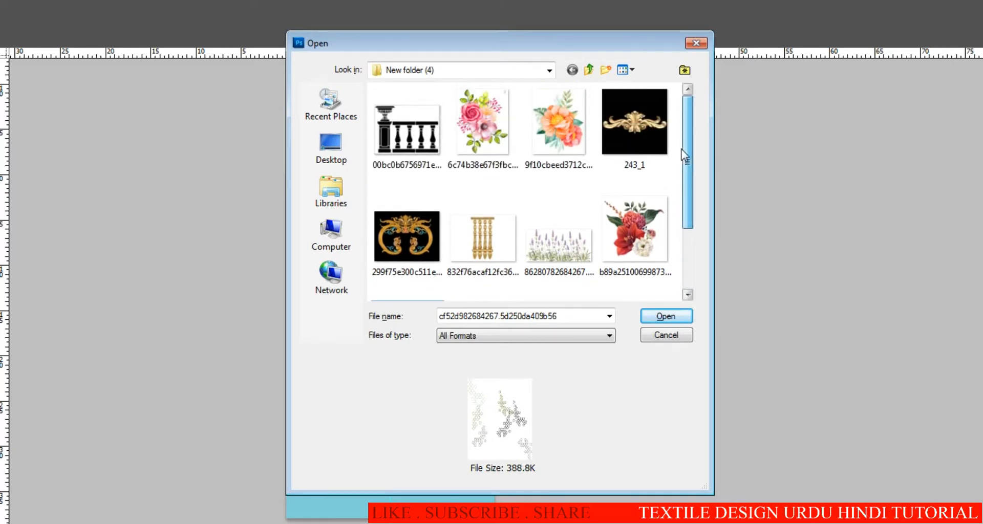
scroll(686, 226, down, 2)
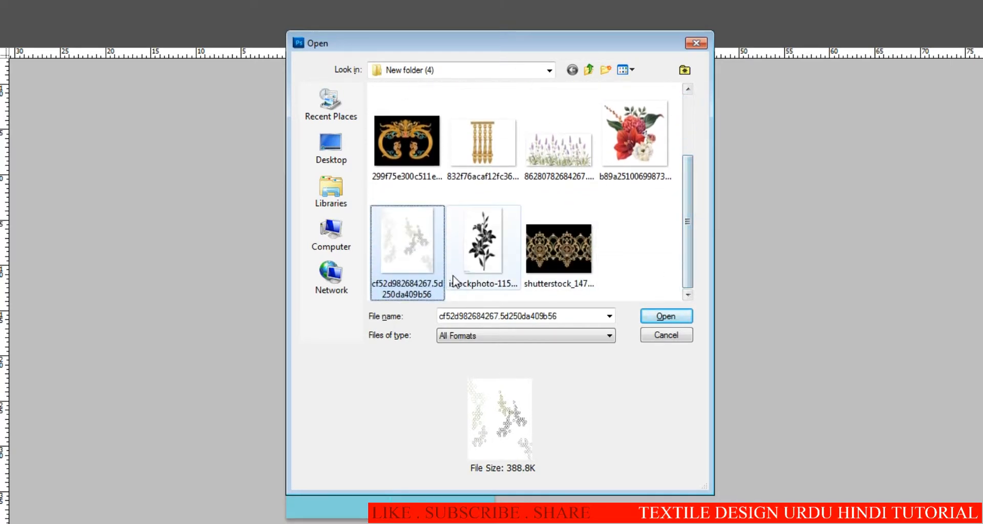
click(578, 146)
click(665, 316)
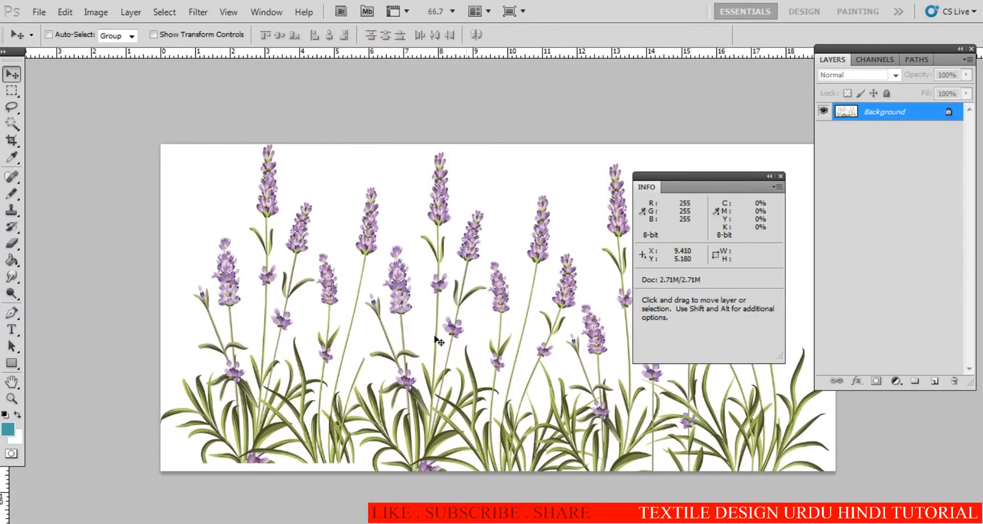
Isolate the lavender from its white background with the Magic Wand and bring it into the textile design as a new layer
ctrl+click(484, 308)
ctrl+click(484, 313)
ctrl+click(484, 313)
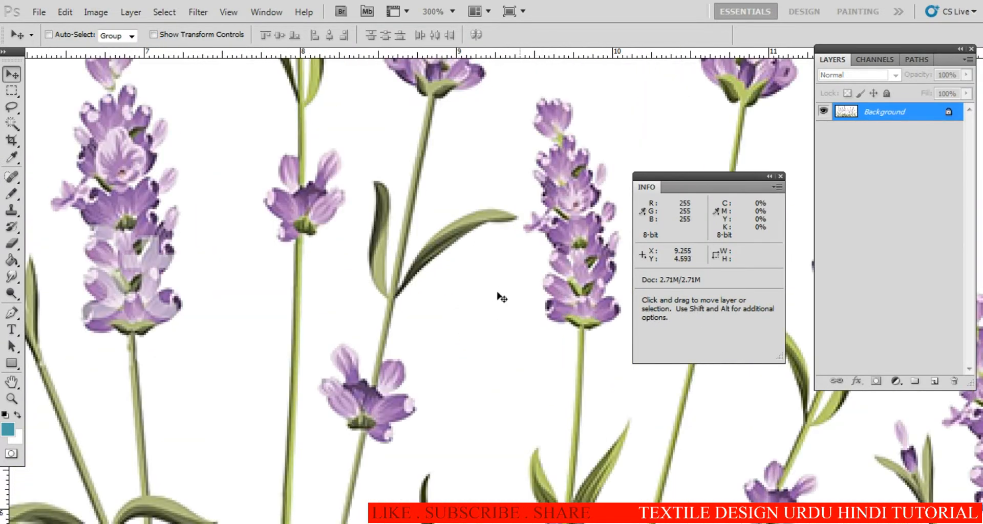
alt+click(498, 310)
alt+click(498, 310)
alt+click(498, 310)
key(w)
click(517, 228)
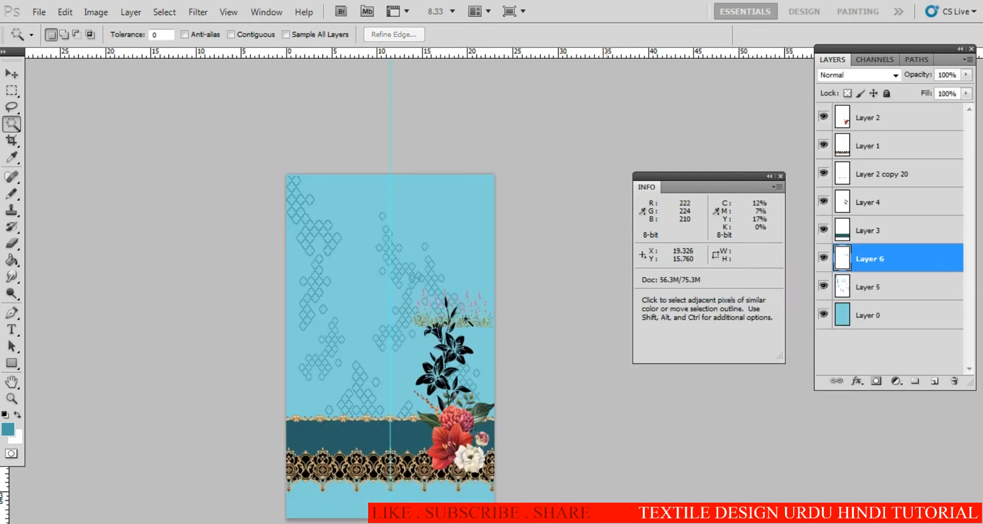
Position the lavender at the left end of the teal band and place its layer directly above Layer 3
key(v)
drag(475, 326, 402, 426)
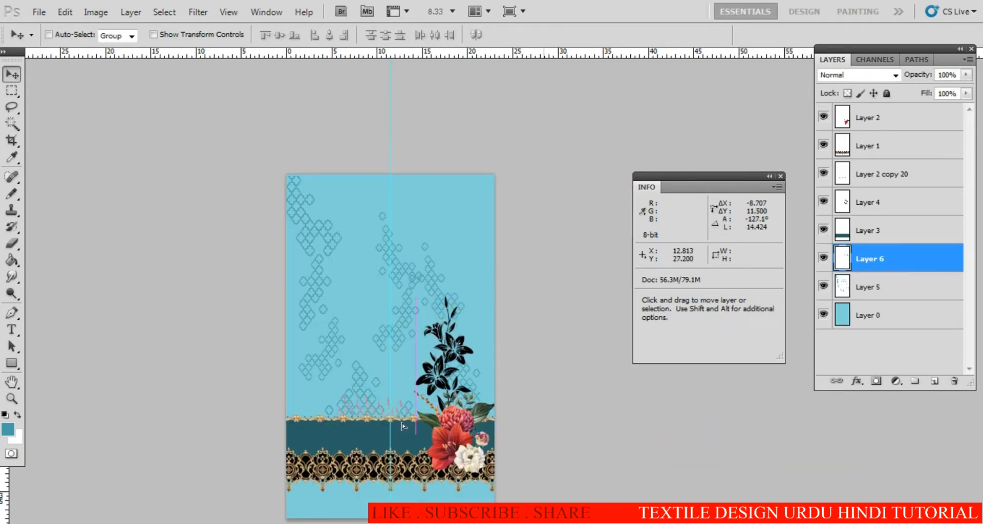
ctrl+click(386, 408)
drag(292, 408, 223, 416)
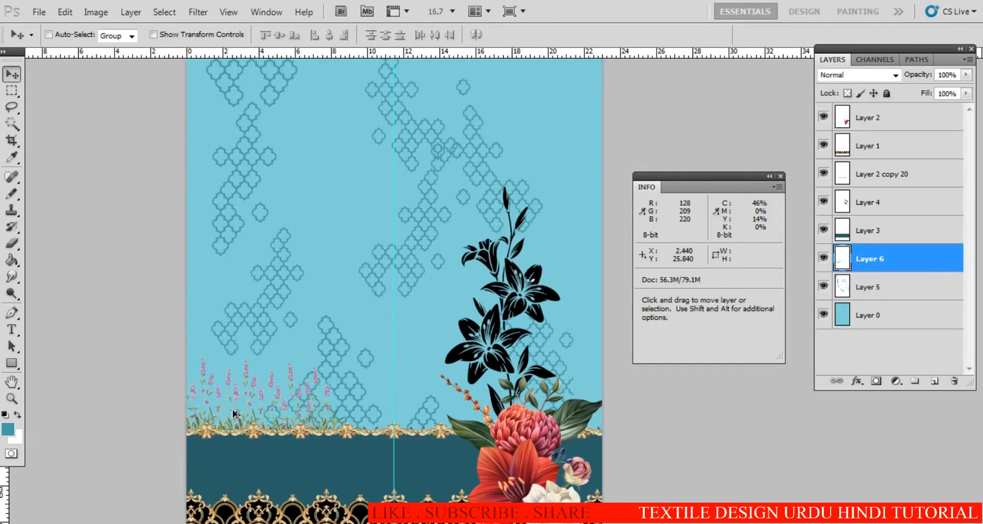
ctrl+click(261, 406)
ctrl+click(271, 408)
drag(309, 390, 318, 252)
drag(290, 297, 332, 454)
drag(889, 256, 869, 225)
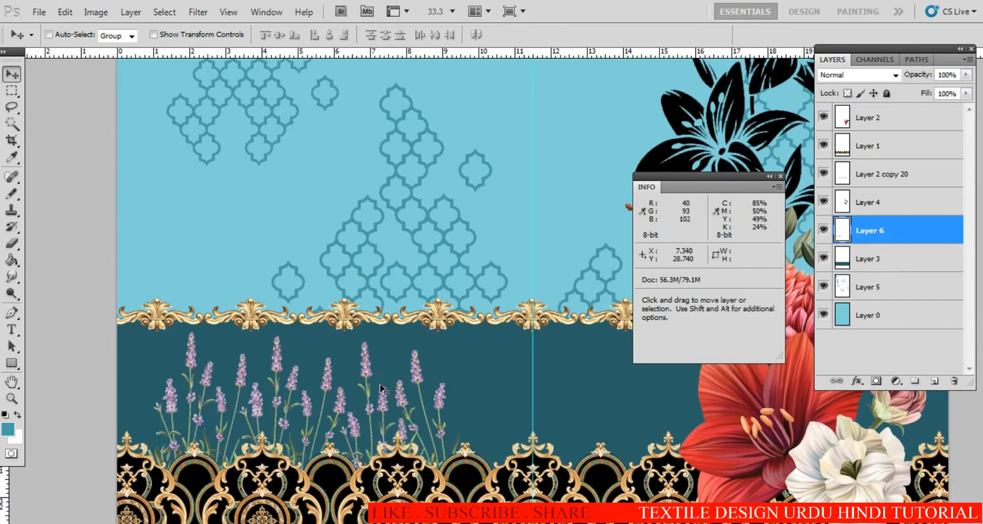
Repeat the lavender with two copies across the full teal band and merge them into a single lavender layer
drag(139, 404, 432, 404)
drag(535, 385, 433, 370)
key(ctrl+minus)
key(ctrl+minus)
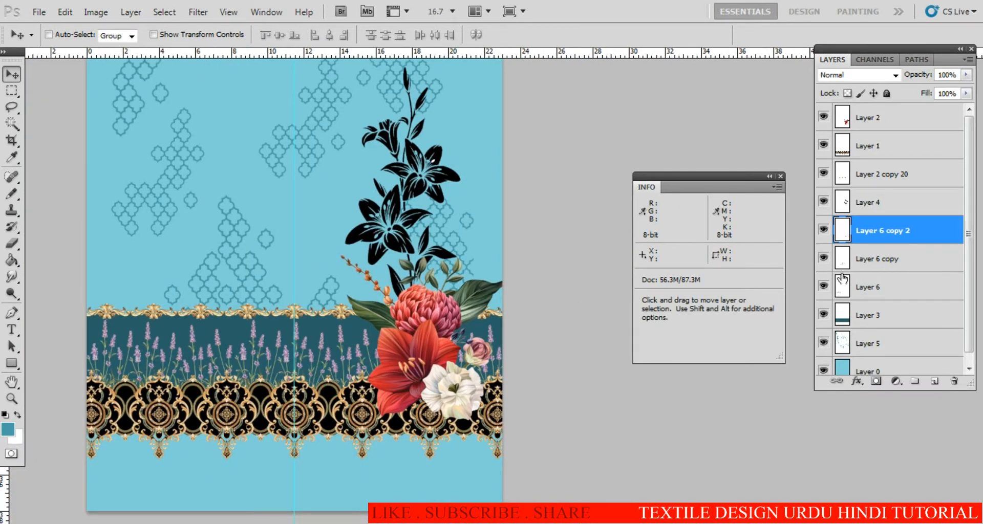
key(ctrl+e)
key(ctrl+e)
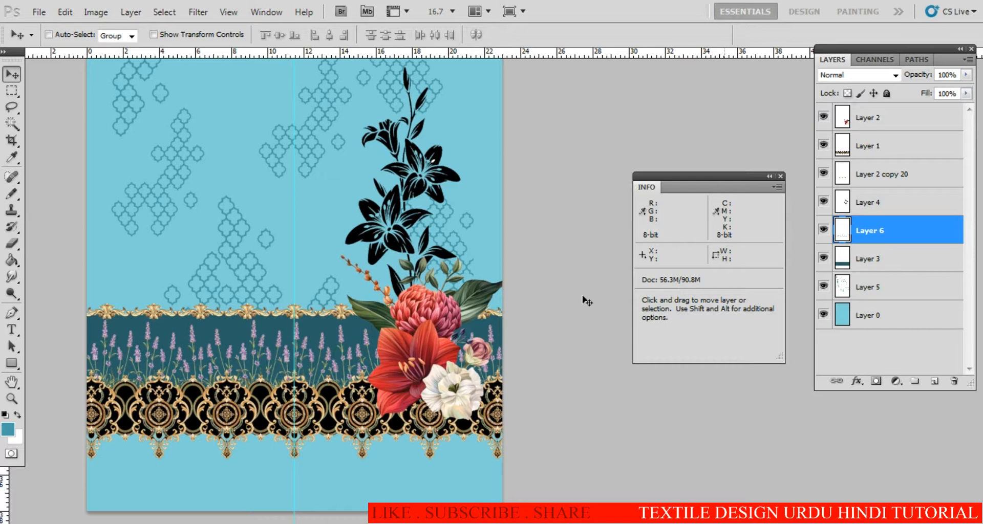
Make the lily silhouette's layer active and select its black areas with the Magic Wand
drag(386, 311, 447, 406)
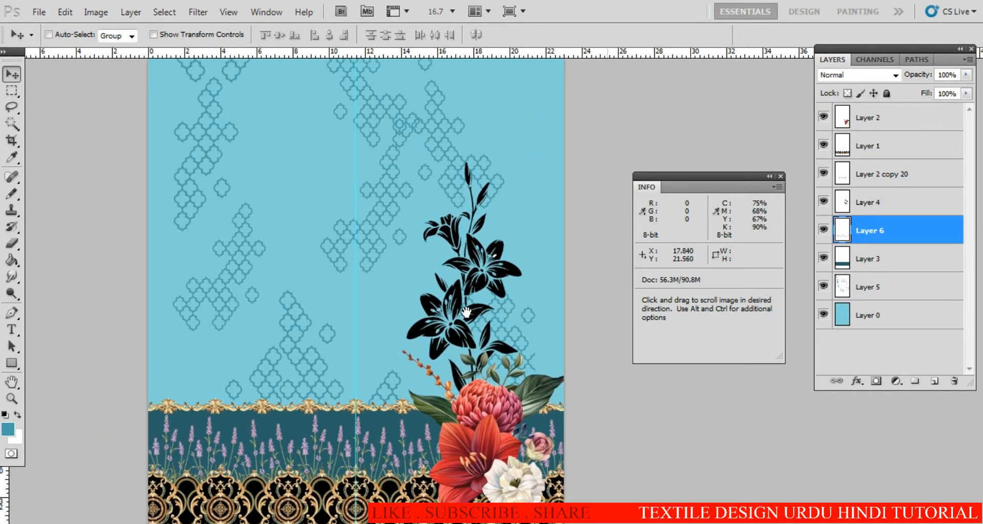
scroll(470, 315, up, 3)
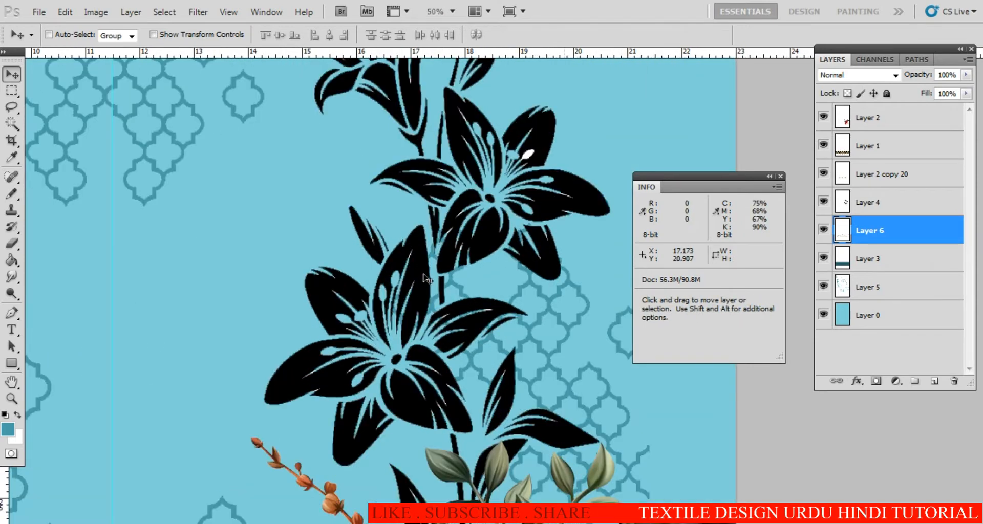
right_click(423, 279)
click(433, 282)
scroll(417, 305, down, 3)
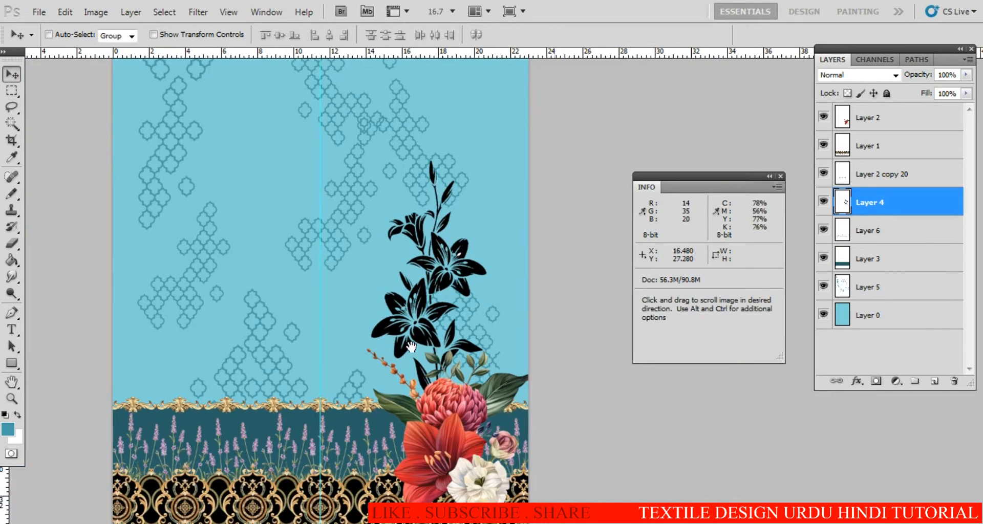
scroll(406, 297, up, 3)
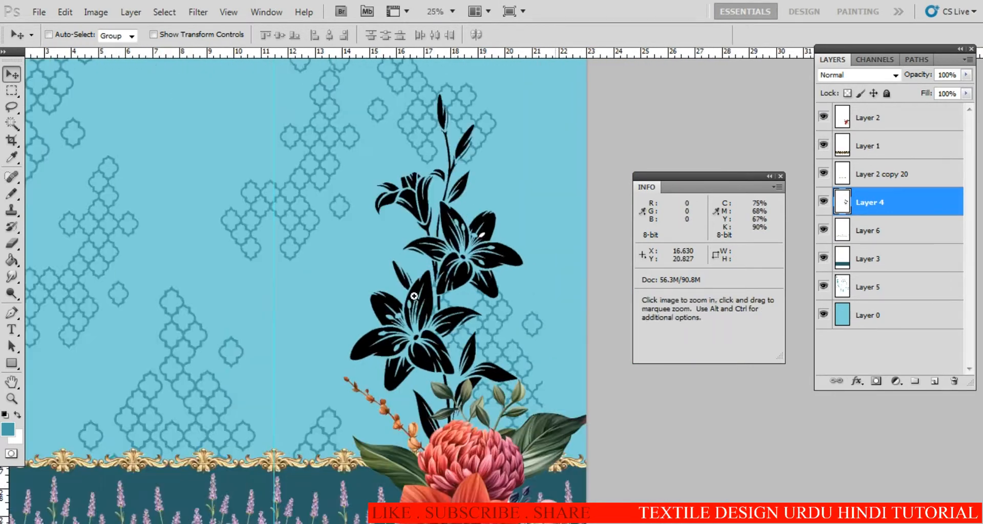
key(w)
click(522, 332)
scroll(522, 332, down, 2)
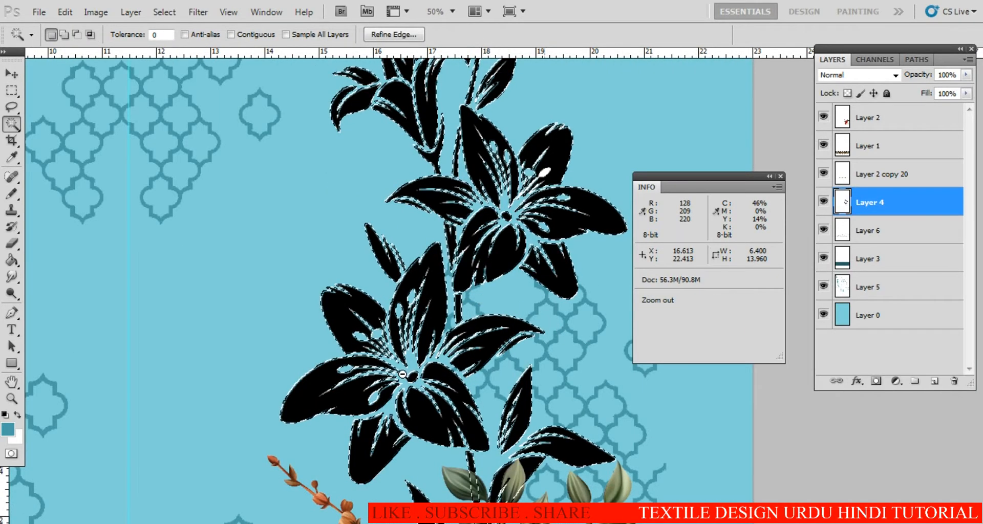
Fill the selected lily silhouette with the teal band's colour #285d66, deselect it and restore the default colours
scroll(414, 362, up, 4)
scroll(413, 362, up, 1)
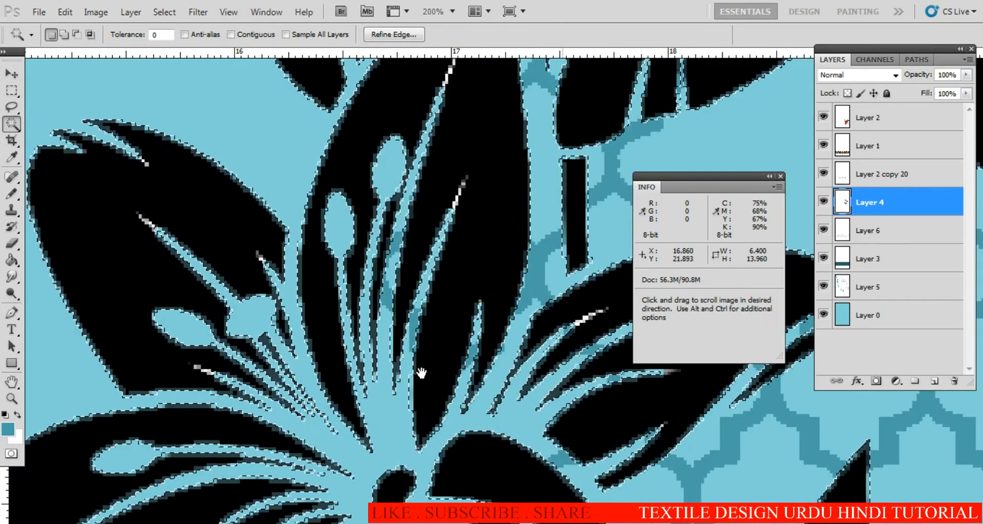
scroll(430, 377, down, 4)
drag(46, 195, 375, 323)
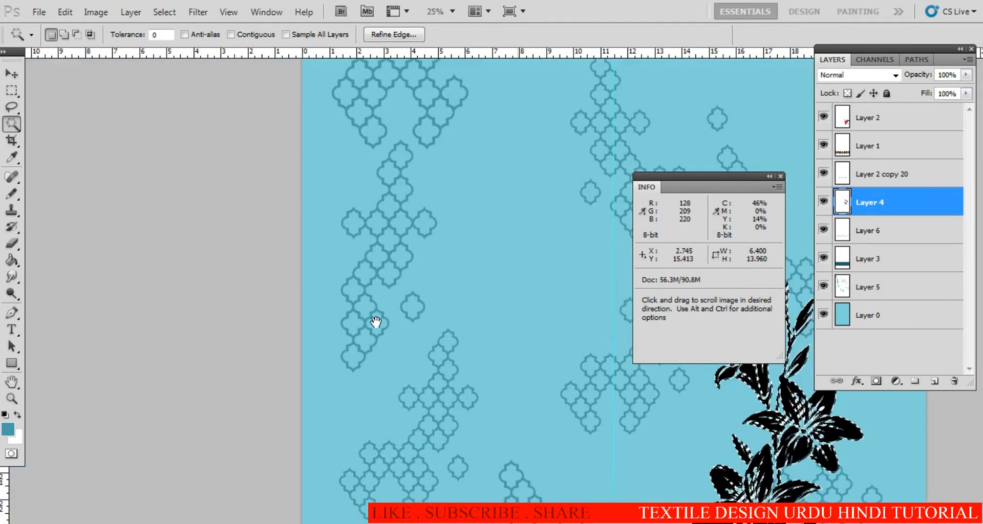
key(v)
drag(673, 391, 425, 290)
drag(475, 375, 407, 273)
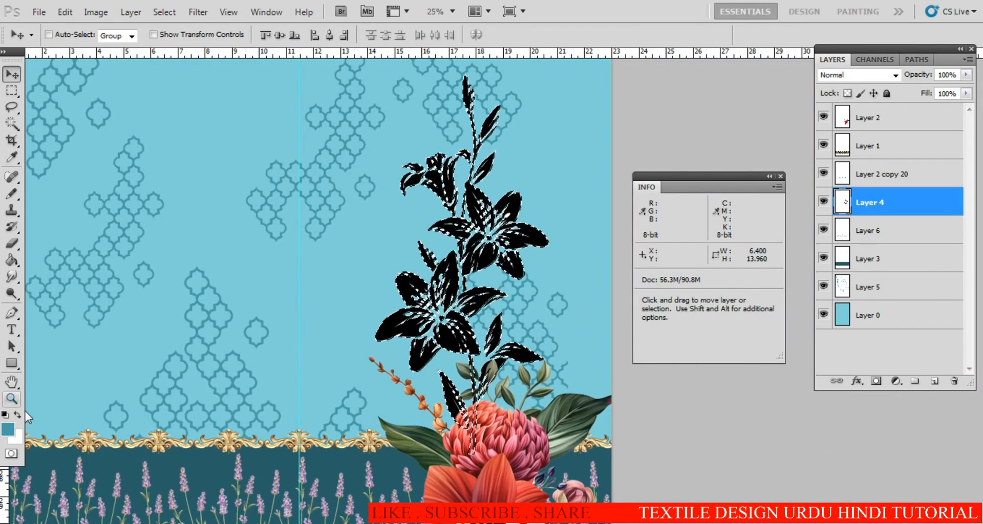
click(8, 429)
click(114, 463)
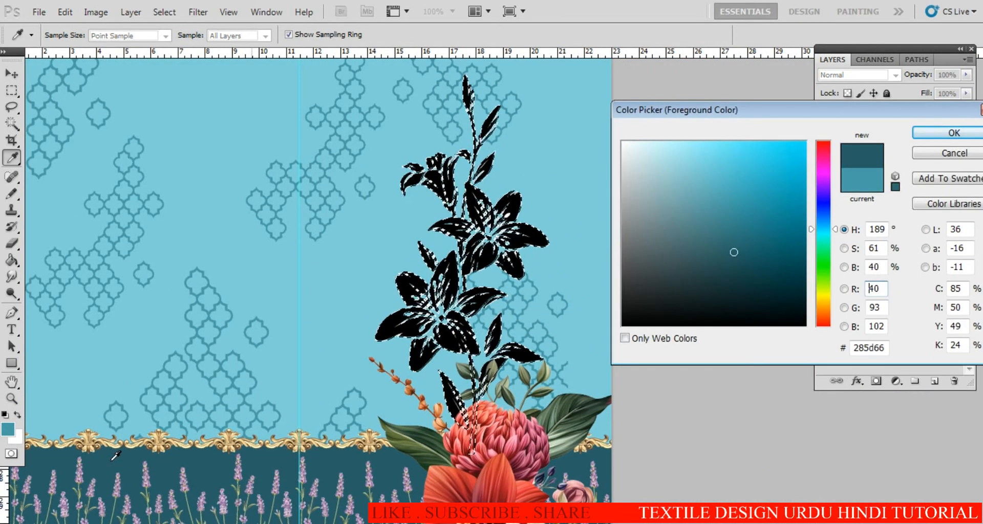
key(Return)
key(alt+BackSpace)
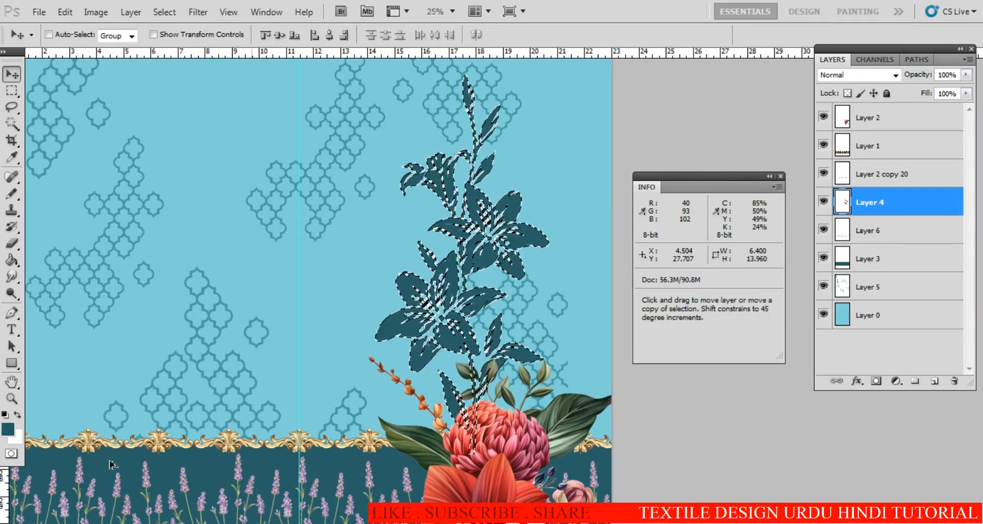
key(ctrl+d)
key(d)
Examine the lattice clusters above the lily, especially where they overlap, and the overall layout of the design
alt+click(380, 338)
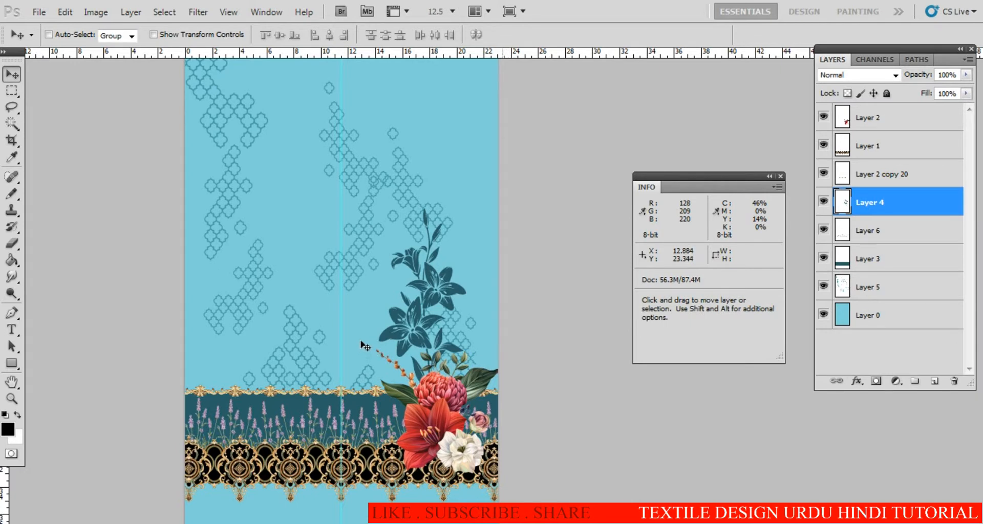
drag(378, 415, 387, 397)
drag(387, 214, 421, 285)
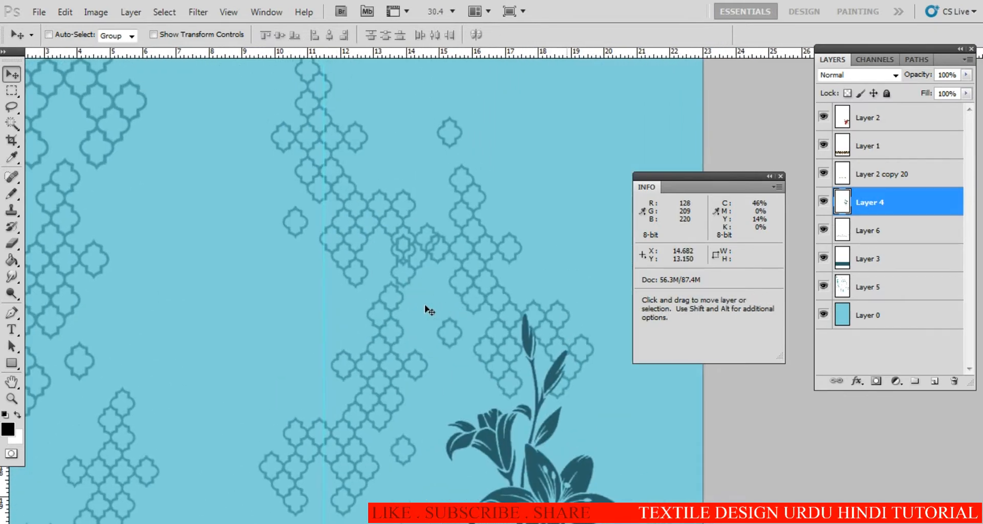
alt+click(383, 318)
alt+click(386, 317)
ctrl+click(393, 306)
ctrl+click(396, 294)
ctrl+click(396, 291)
ctrl+click(397, 292)
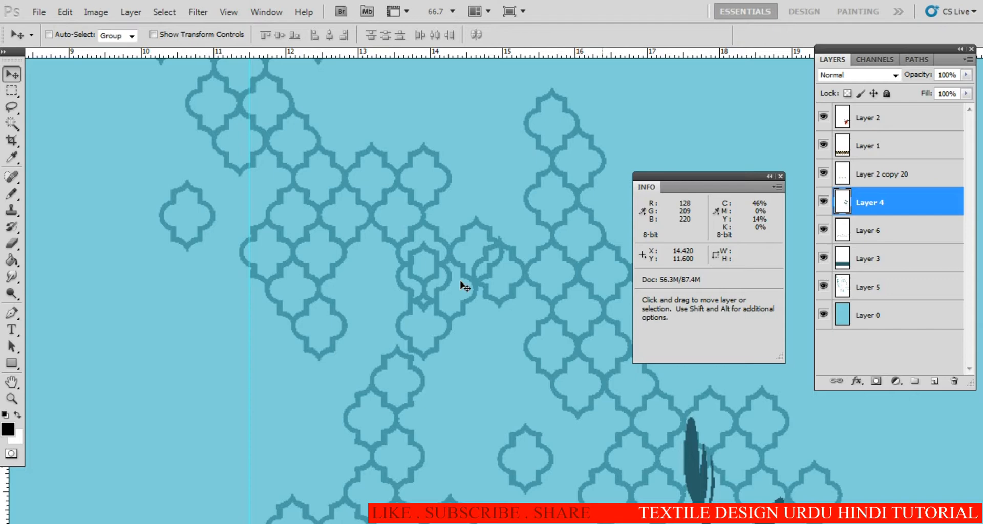
alt+click(467, 358)
alt+click(470, 360)
alt+click(473, 363)
alt+click(475, 366)
drag(441, 444, 452, 246)
alt+click(478, 366)
drag(468, 369, 460, 342)
ctrl+click(437, 325)
ctrl+click(437, 324)
drag(407, 328, 395, 416)
Create a new layer directly above the light-blue background and get the Pencil tool ready for drawing stripes
click(870, 317)
click(933, 383)
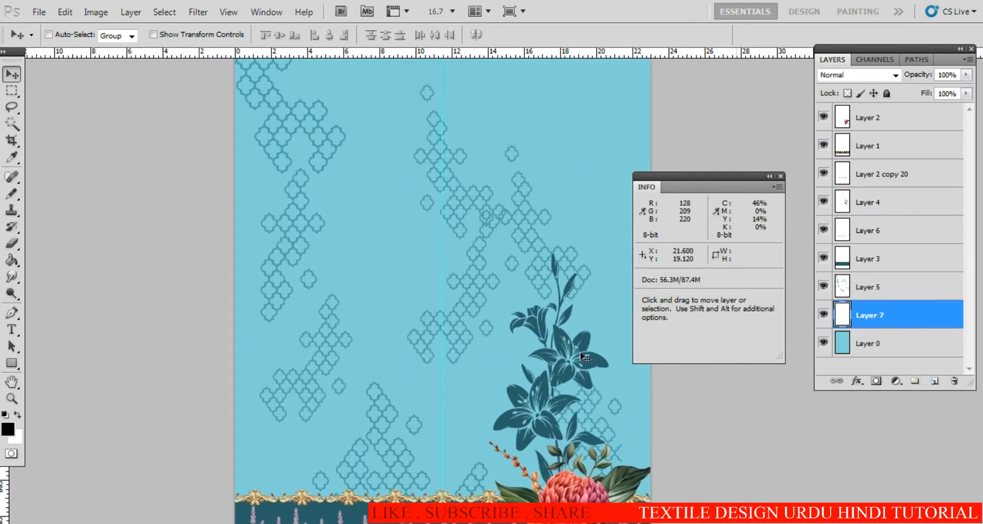
key(b)
scroll(368, 334, down, 1)
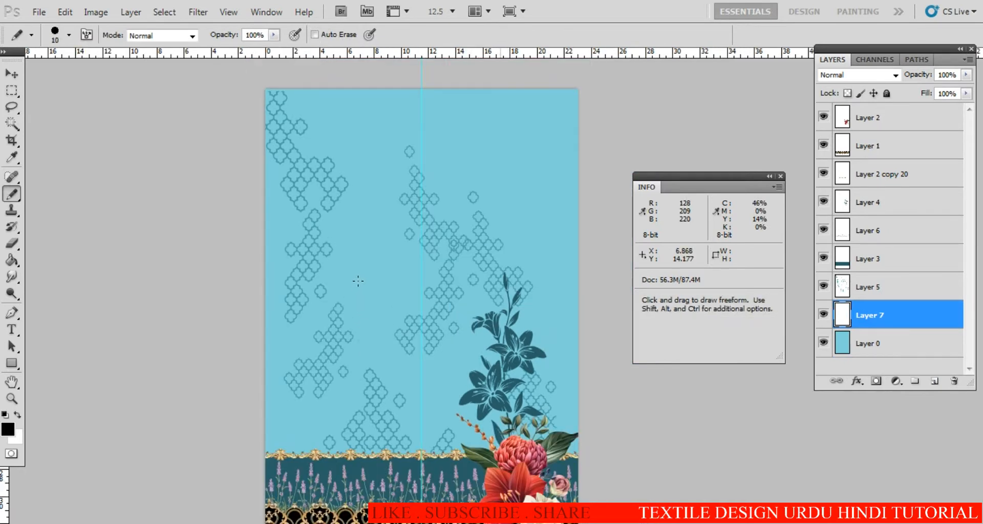
drag(354, 301, 354, 359)
key(ctrl+space)
right_click(348, 304)
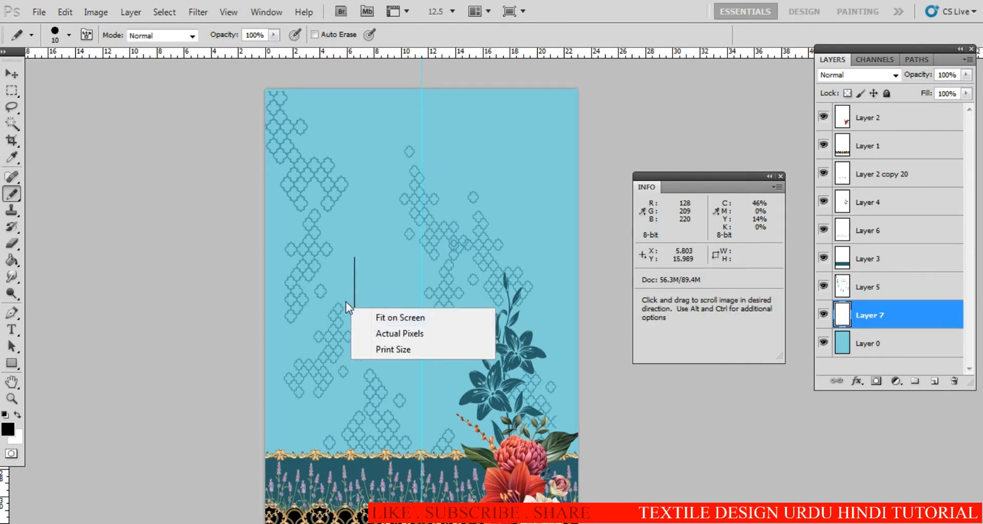
click(389, 345)
drag(249, 334, 393, 314)
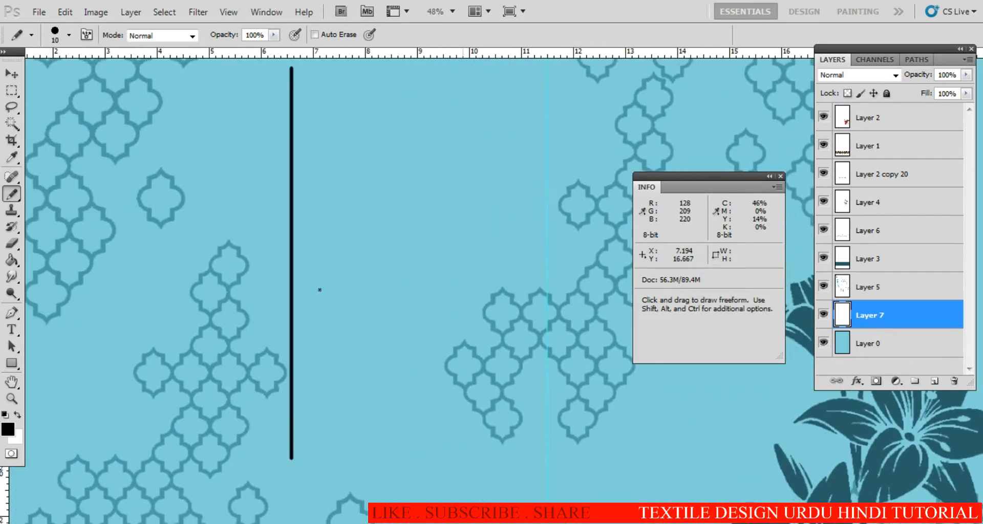
key(ctrl+alt+z)
key(ctrl+alt+z)
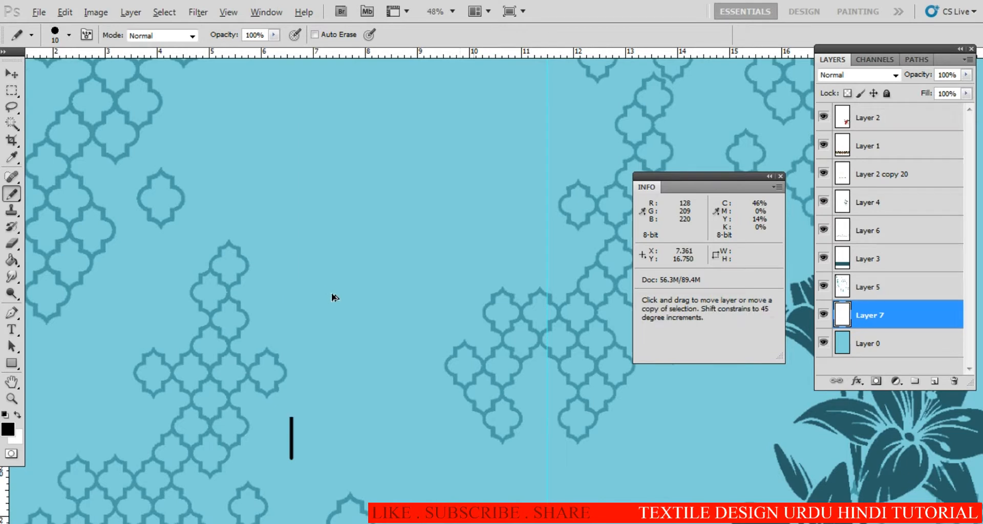
Set the pencil size to 12 px and draw a straight black vertical line about 28 inches tall from the gold border past the canvas top
right_click(379, 274)
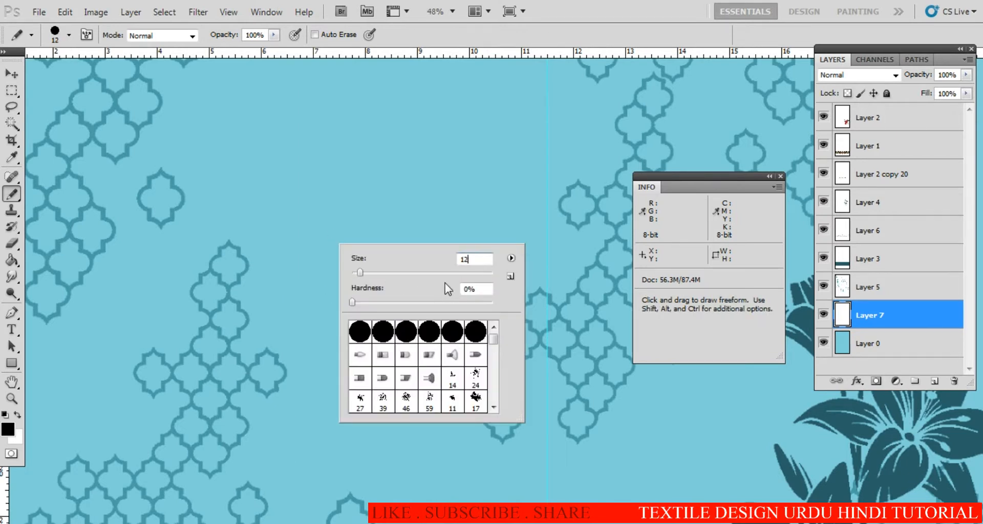
click(890, 317)
alt+click(305, 380)
alt+click(305, 380)
alt+click(307, 382)
alt+click(307, 382)
drag(256, 493, 271, 411)
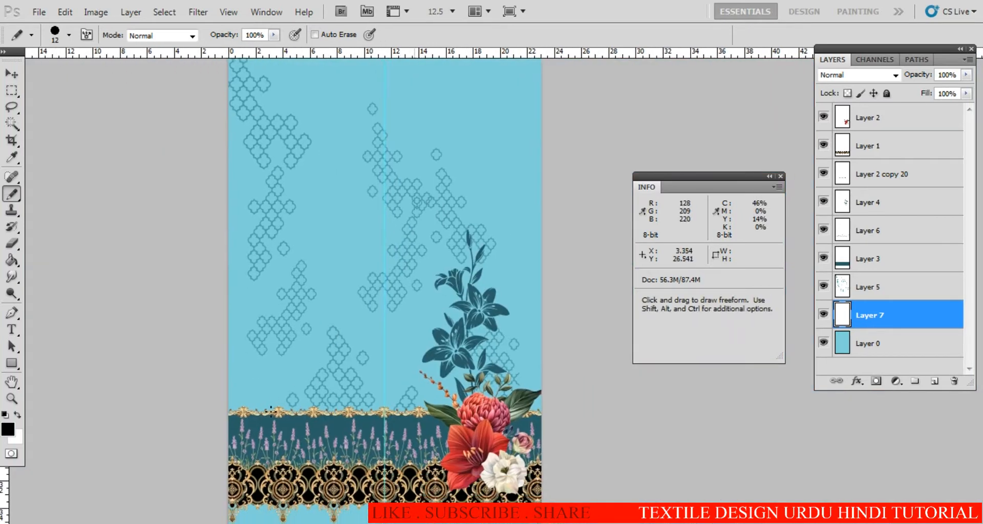
drag(222, 155, 221, 31)
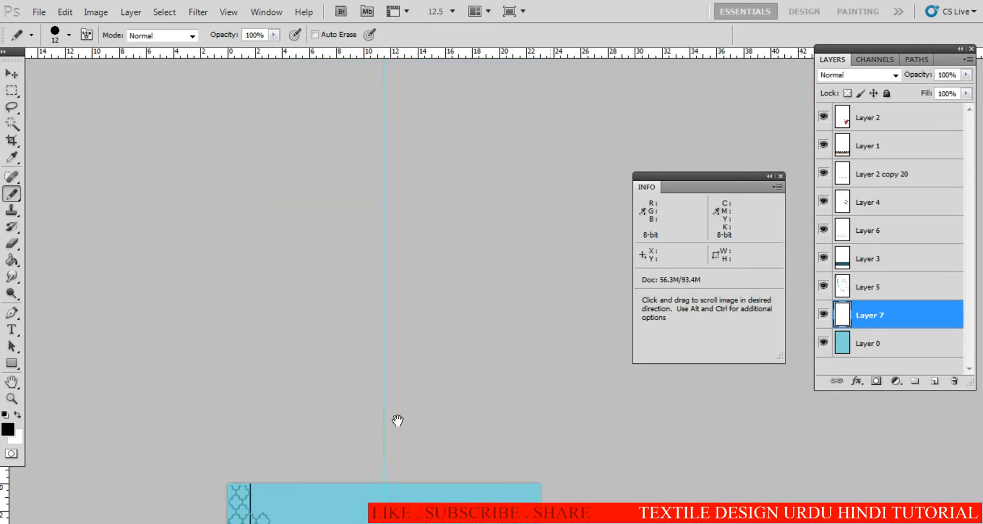
Select the black line with the Magic Wand, move it to about 0.12 inch from the canvas's left edge and deselect it
drag(397, 421, 344, 195)
drag(333, 360, 352, 190)
drag(221, 430, 279, 316)
scroll(282, 315, up, 7)
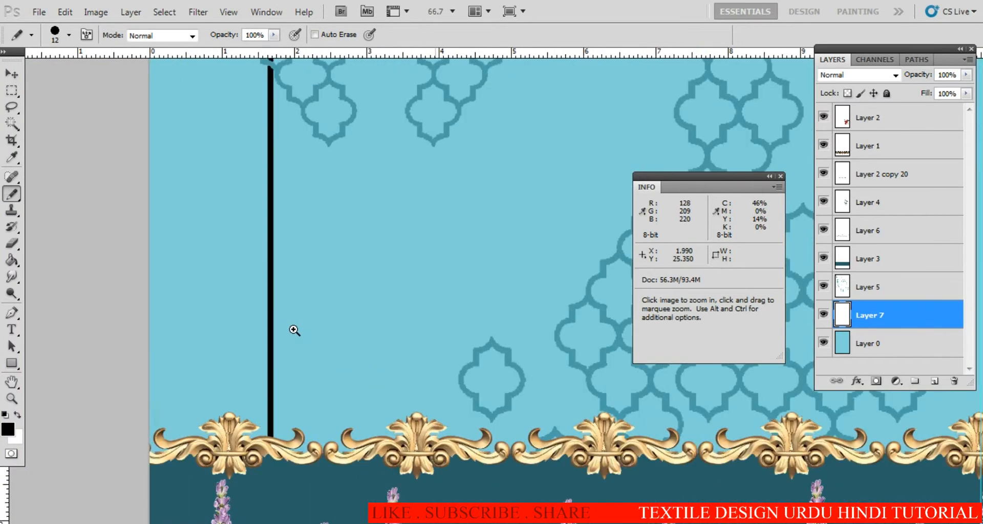
key(w)
click(260, 353)
key(v)
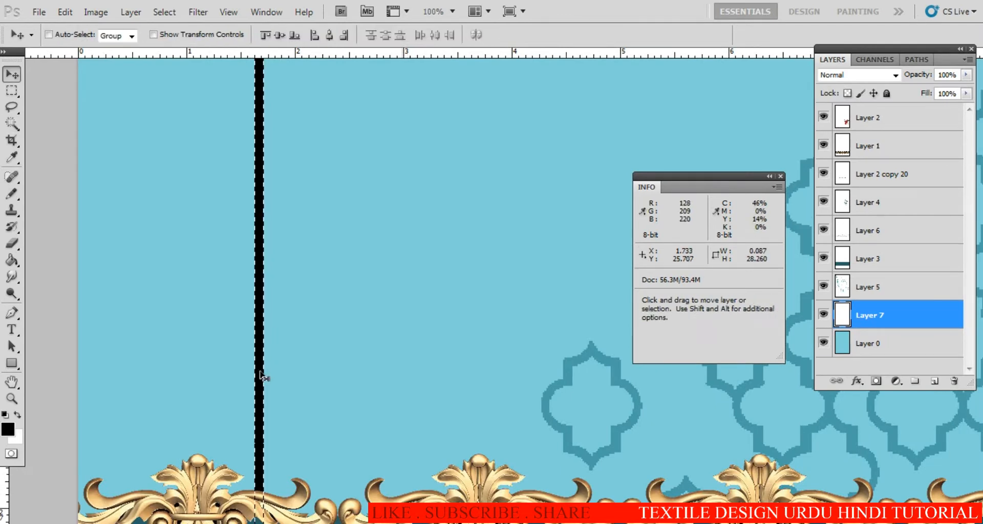
drag(259, 381, 213, 389)
ctrl+click(103, 397)
ctrl+click(105, 397)
key(w)
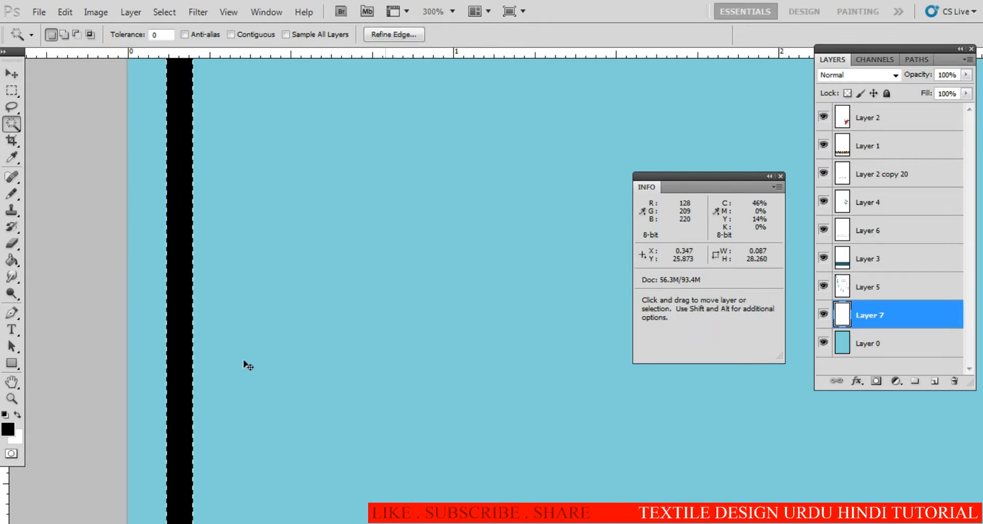
key(ctrl+d)
Duplicate the line's layer and shift the copy about 0.18 inch to the right with Free Transform
key(ctrl+j)
key(ctrl+t)
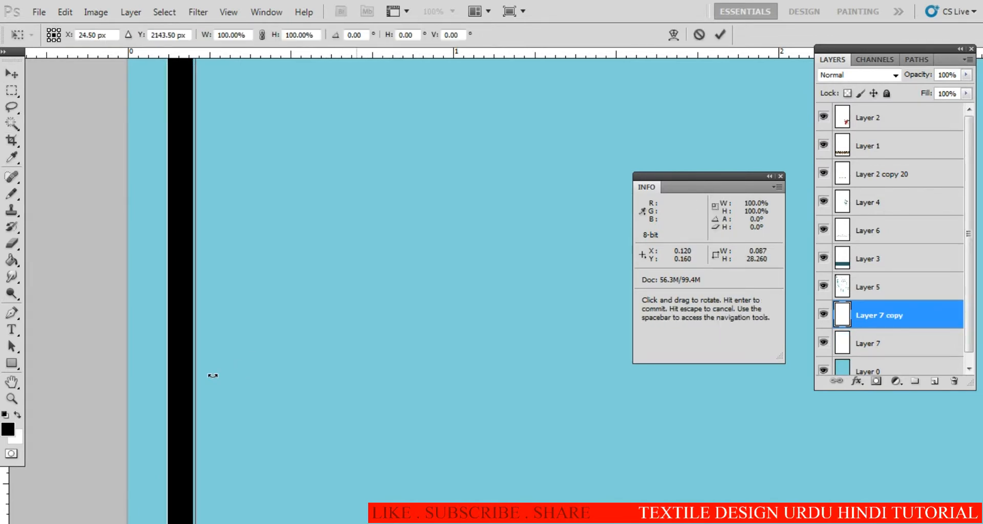
drag(179, 406, 237, 396)
key(Return)
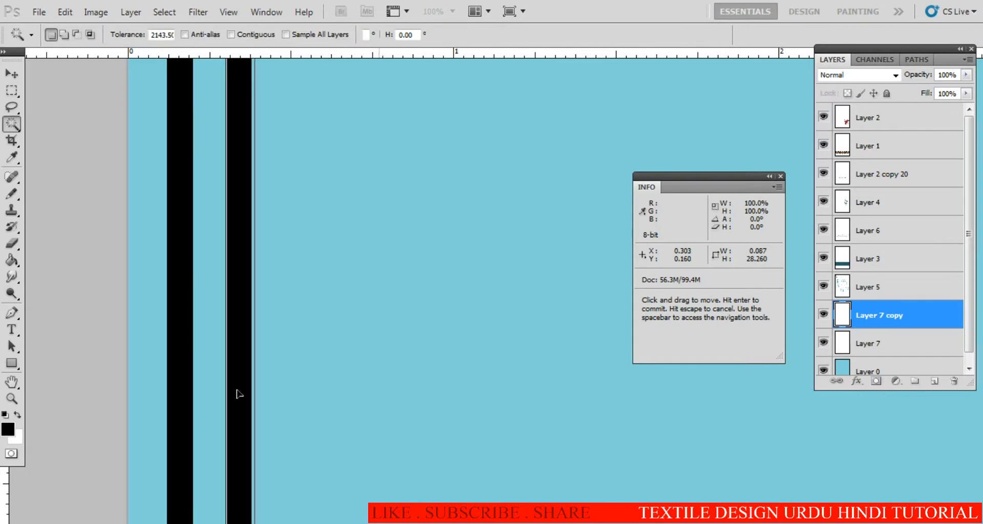
Repeat the transformed duplication until evenly spaced stripes cover about 6 inches of the canvas width
key(ctrl+alt+shift+t)
key(ctrl+alt+shift+t)
key(ctrl+alt+shift+t)
key(ctrl+alt+shift+t)
key(ctrl+alt+shift+t)
key(ctrl+alt+shift+t)
key(ctrl+alt+shift+t)
key(ctrl+alt+shift+t)
key(ctrl+alt+shift+t)
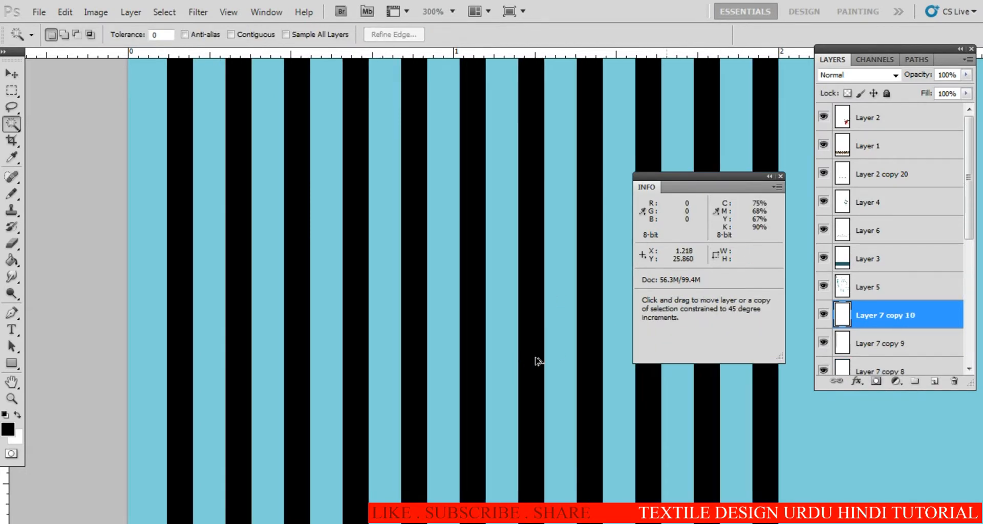
alt+click(543, 355)
alt+click(542, 355)
alt+click(542, 356)
alt+click(545, 363)
alt+click(545, 363)
drag(552, 304, 266, 413)
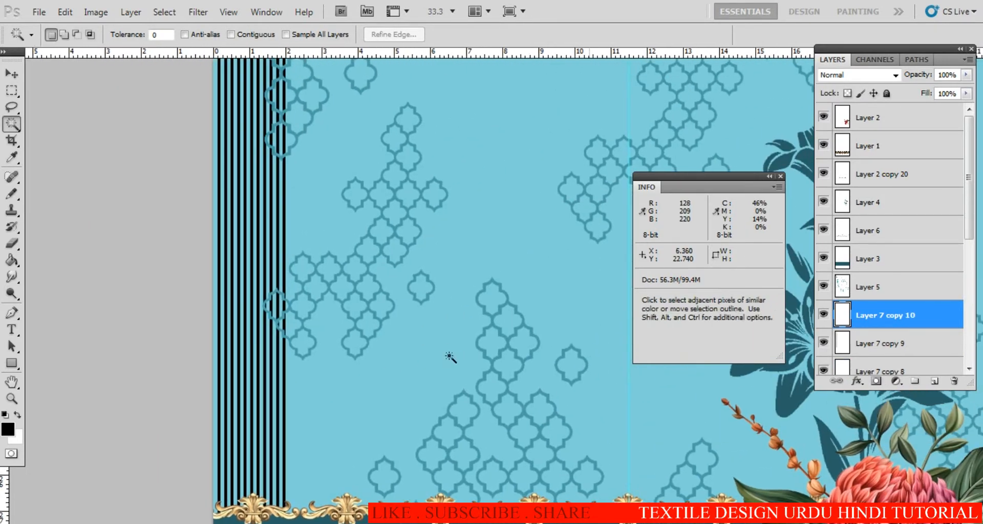
key(ctrl+alt+shift+t)
key(ctrl+alt+shift+t)
key(ctrl+alt+shift+t)
key(ctrl+alt+shift+t)
key(ctrl+alt+shift+t)
key(ctrl+alt+shift+t)
key(ctrl+alt+shift+t)
key(ctrl+alt+shift+t)
key(ctrl+alt+shift+t)
key(ctrl+alt+shift+t)
key(ctrl+alt+shift+t)
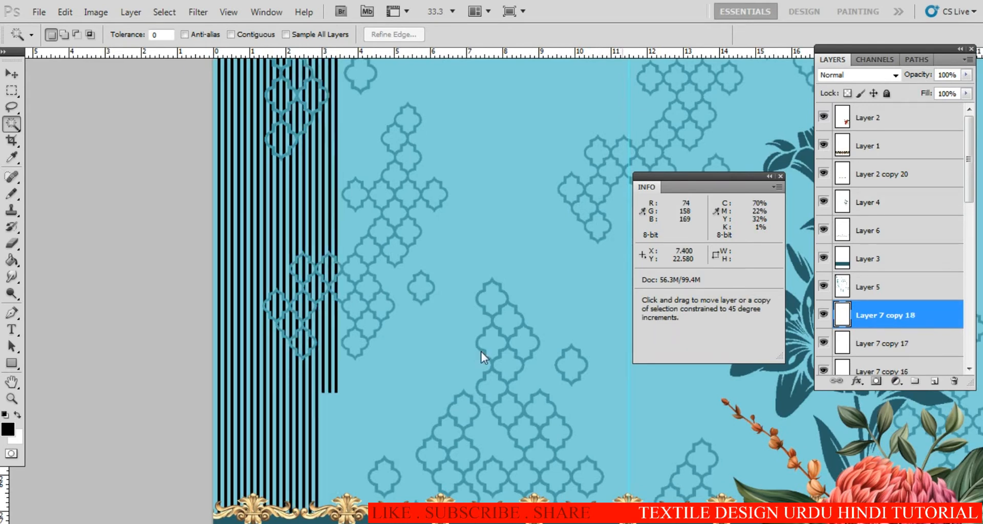
key(ctrl+alt+shift+t)
key(ctrl+alt+shift+t)
key(ctrl+alt+shift+t)
key(ctrl+alt+shift+t)
key(ctrl+alt+shift+t)
key(ctrl+alt+shift+t)
key(ctrl+alt+shift+t)
key(ctrl+alt+shift+t)
key(ctrl+alt+shift+t)
key(ctrl+alt+shift+t)
key(ctrl+alt+shift+t)
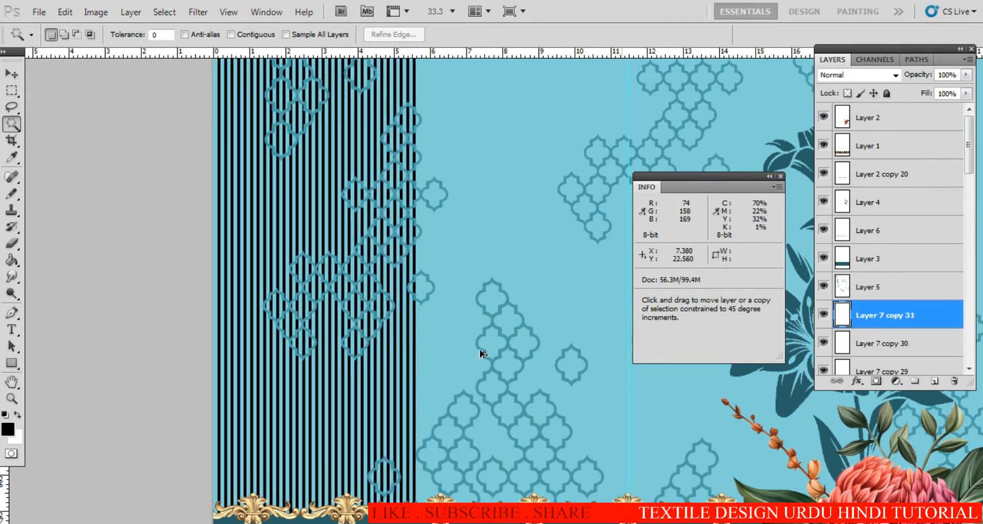
Merge the original line and all its copies into a single stripe layer
drag(962, 161, 863, 306)
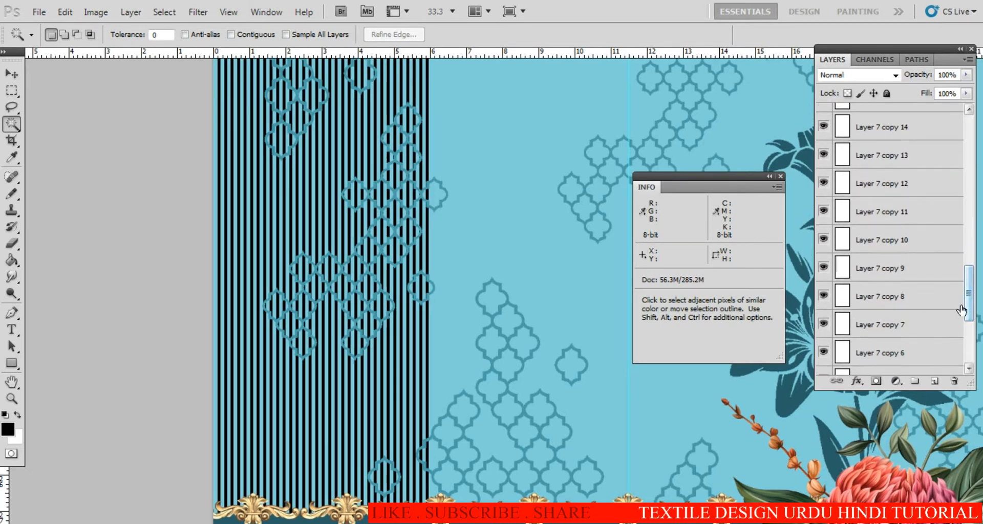
drag(962, 310, 968, 350)
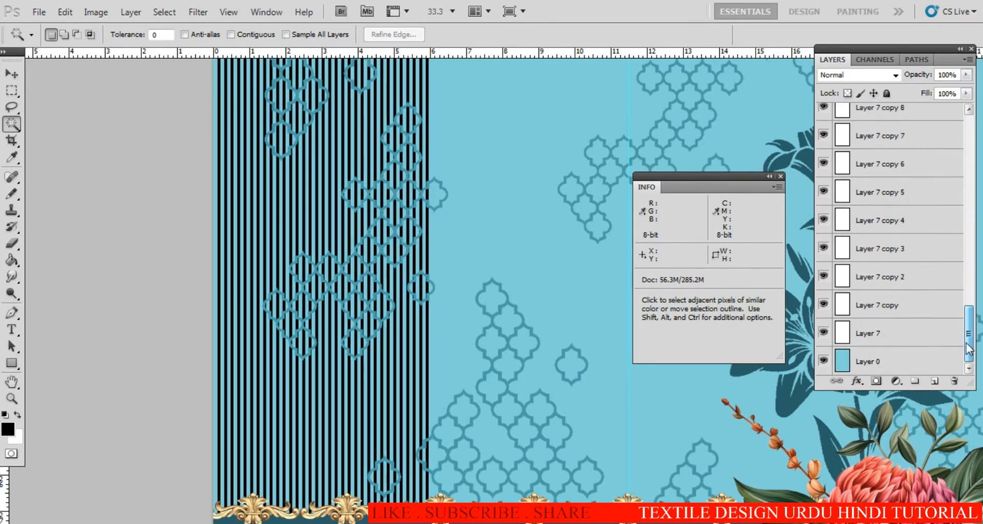
shift+click(851, 335)
key(ctrl+e)
Copy the stripe block to its right, align it so the stripe spacing continues, and merge the two blocks
alt+click(339, 357)
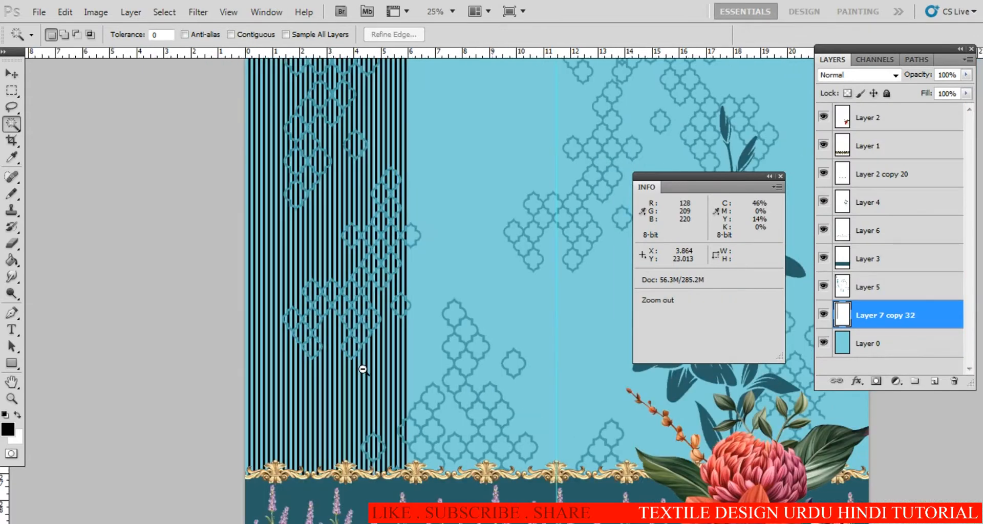
key(v)
drag(292, 409, 421, 382)
ctrl+click(408, 386)
ctrl+click(408, 386)
ctrl+click(408, 386)
ctrl+click(393, 367)
ctrl+click(394, 368)
ctrl+click(393, 368)
alt+click(527, 367)
alt+click(527, 367)
alt+click(527, 367)
alt+click(527, 367)
alt+click(528, 367)
alt+click(529, 367)
alt+click(528, 367)
key(ctrl+e)
Copy the merged stripe block across the remaining canvas width with matching spacing and merge it into one stripe layer
ctrl+click(490, 354)
ctrl+click(490, 353)
ctrl+click(490, 354)
ctrl+click(483, 368)
ctrl+click(473, 367)
ctrl+click(473, 368)
ctrl+click(472, 367)
alt+click(452, 367)
alt+click(452, 367)
alt+click(453, 369)
alt+click(452, 369)
alt+click(452, 369)
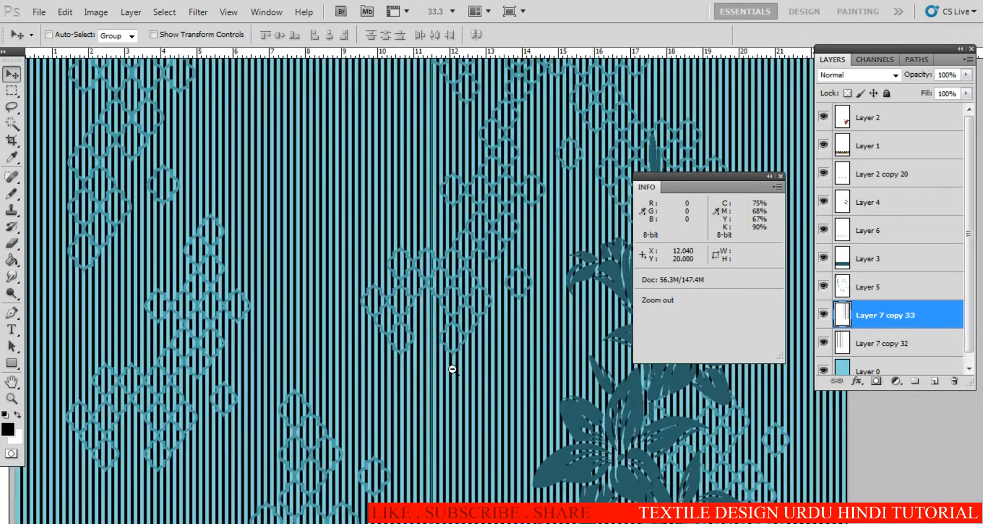
alt+click(452, 369)
alt+click(453, 369)
alt+click(462, 369)
drag(473, 349, 451, 318)
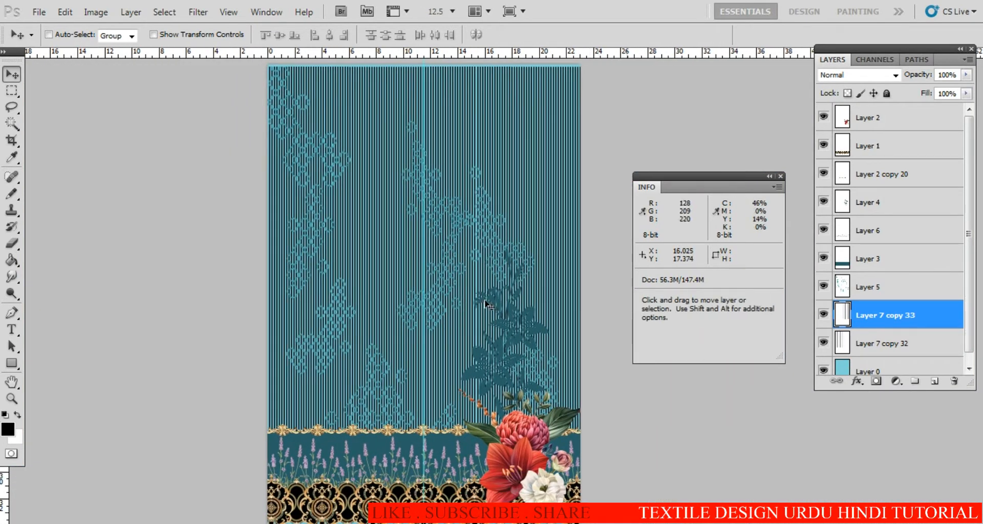
key(Delete)
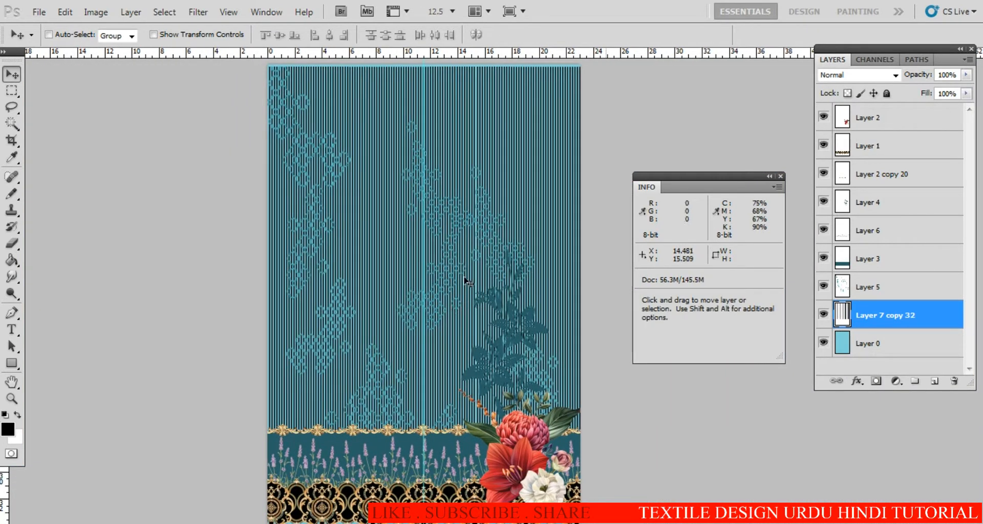
Select all the black stripes by picking the layer's empty area with the Magic Wand and inverting the selection
ctrl+alt+click(445, 297)
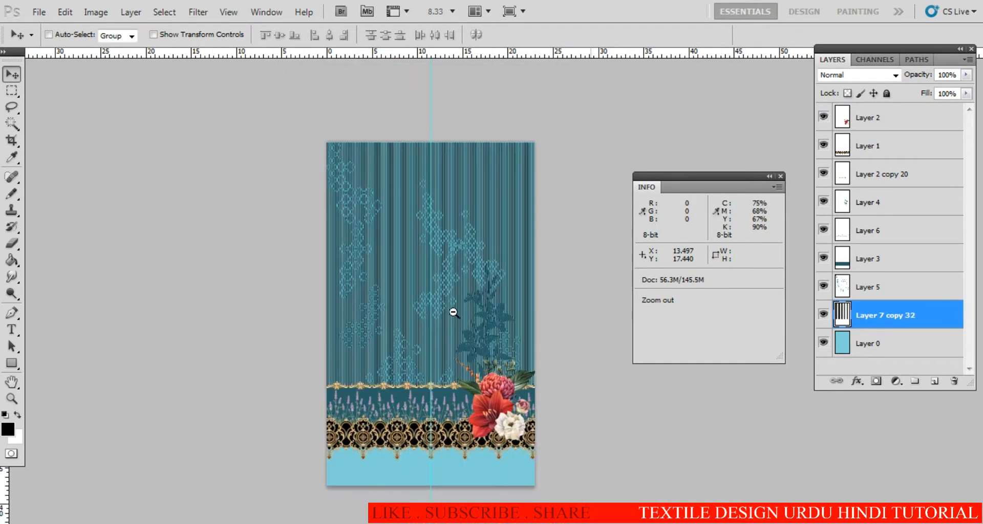
double_click(916, 320)
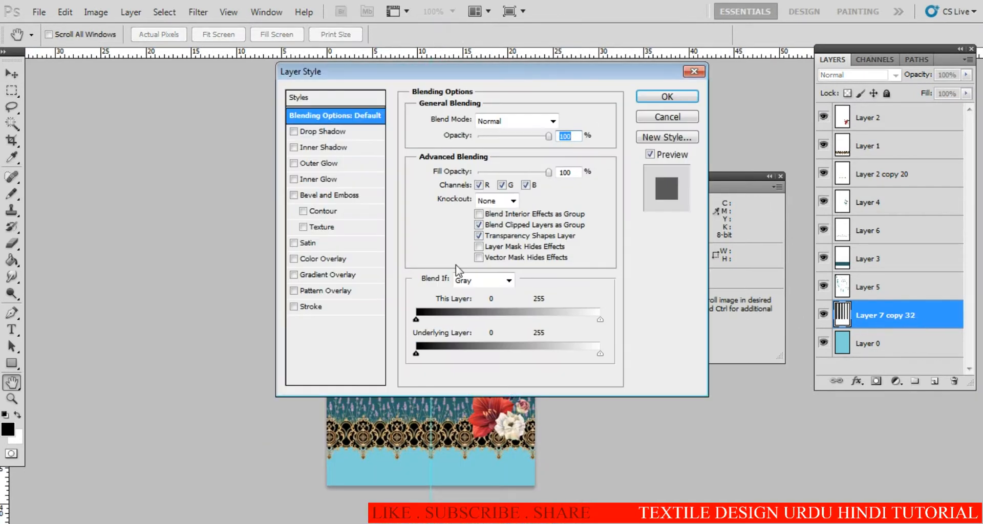
key(w)
click(473, 446)
key(ctrl+shift+i)
ctrl+click(443, 390)
ctrl+click(446, 393)
key(h)
drag(452, 397, 430, 258)
key(v)
drag(572, 434, 441, 193)
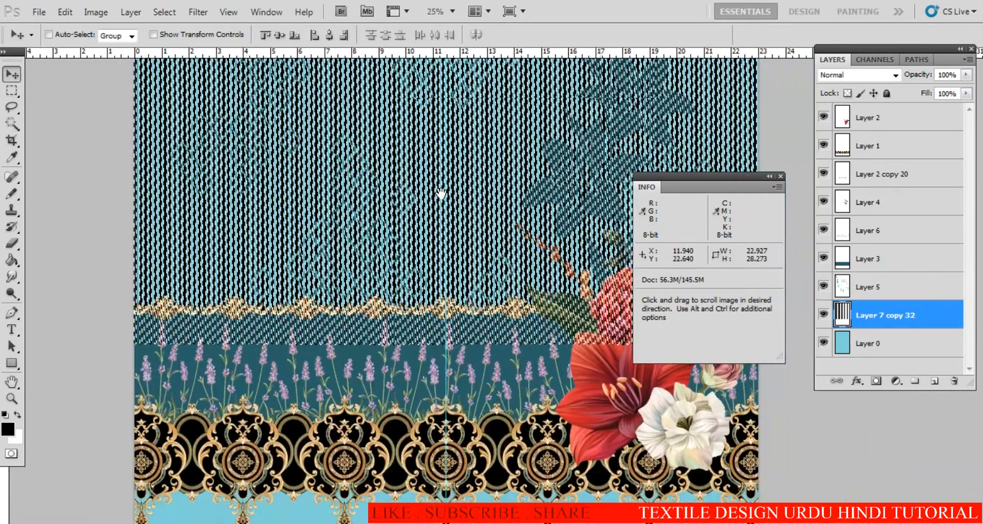
Sample the background blue, choose a lighter tint of it (RGB 168, 227, 235) and fill the selected stripes with that colour
click(7, 429)
click(606, 342)
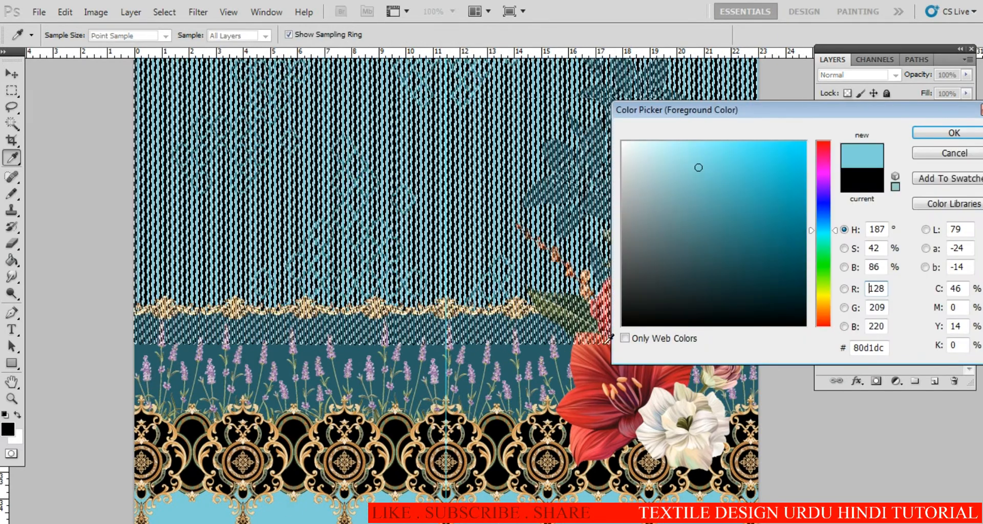
click(679, 161)
key(Return)
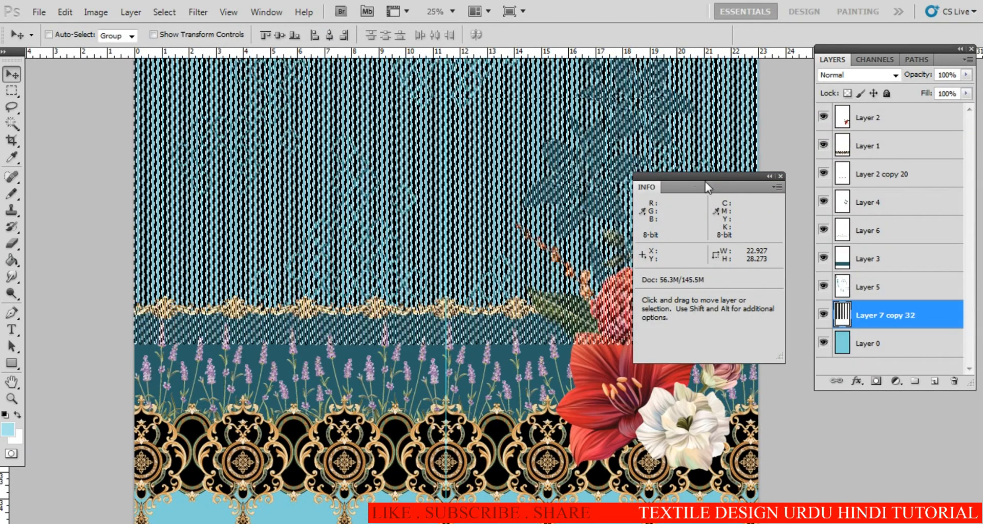
key(shift+alt+BackSpace)
Examine the recoloured stripes behind the lattice and lily, both across the whole design and close up
drag(384, 230, 403, 423)
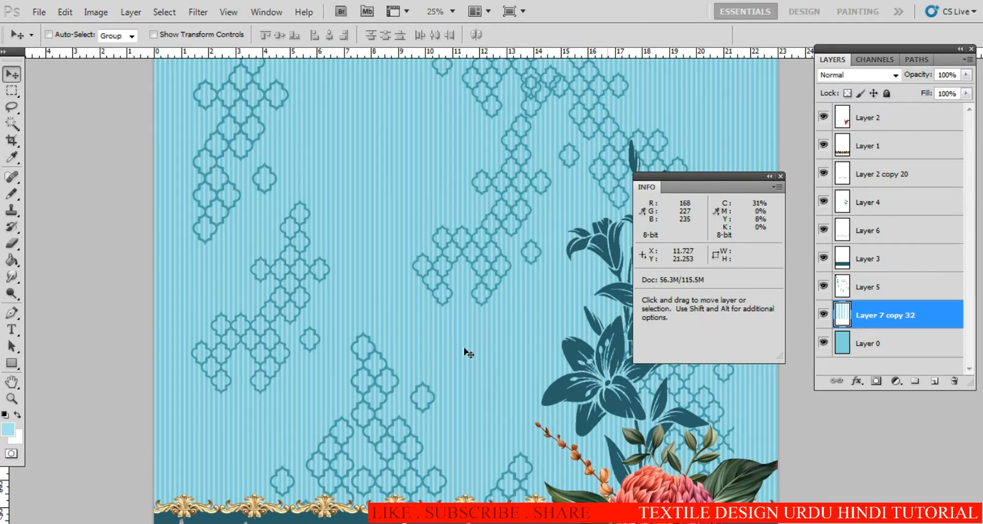
key(z)
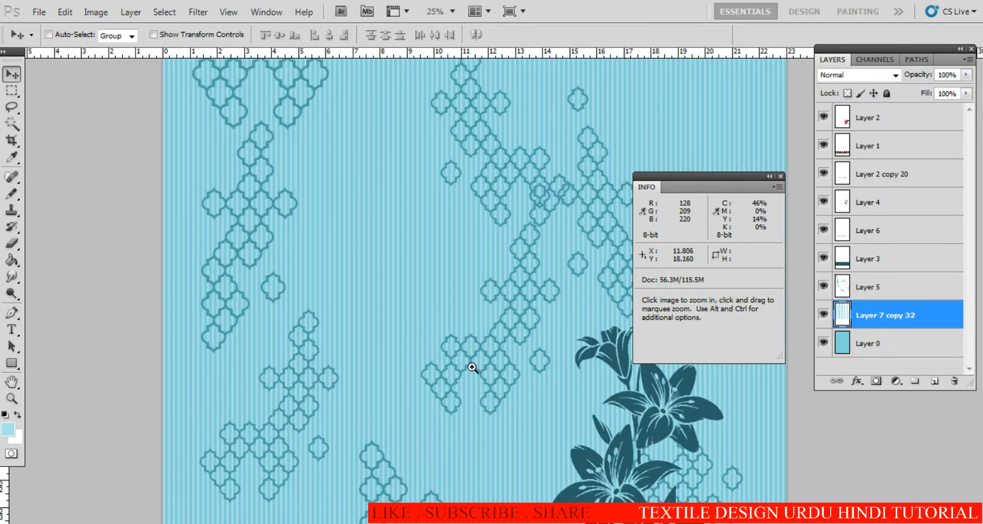
right_click(401, 336)
click(461, 379)
drag(435, 369, 444, 437)
alt+click(447, 387)
alt+click(447, 387)
alt+click(447, 386)
alt+click(447, 387)
drag(447, 390, 418, 357)
ctrl+click(412, 292)
ctrl+click(413, 292)
ctrl+click(415, 295)
ctrl+click(416, 297)
ctrl+click(417, 299)
ctrl+click(417, 298)
ctrl+click(417, 298)
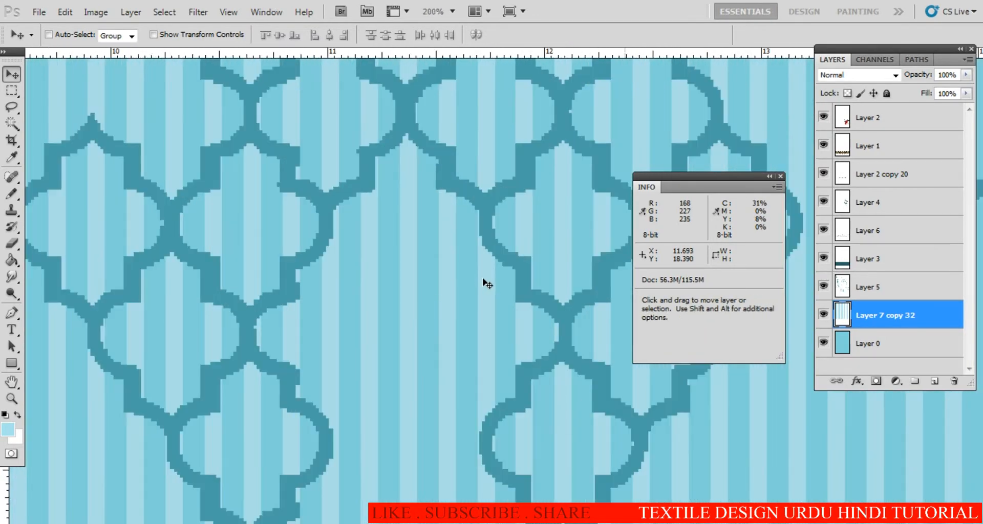
Make the lattice clusters' layer active and select their teal outlines with the Magic Wand
right_click(490, 238)
click(504, 246)
key(w)
click(487, 226)
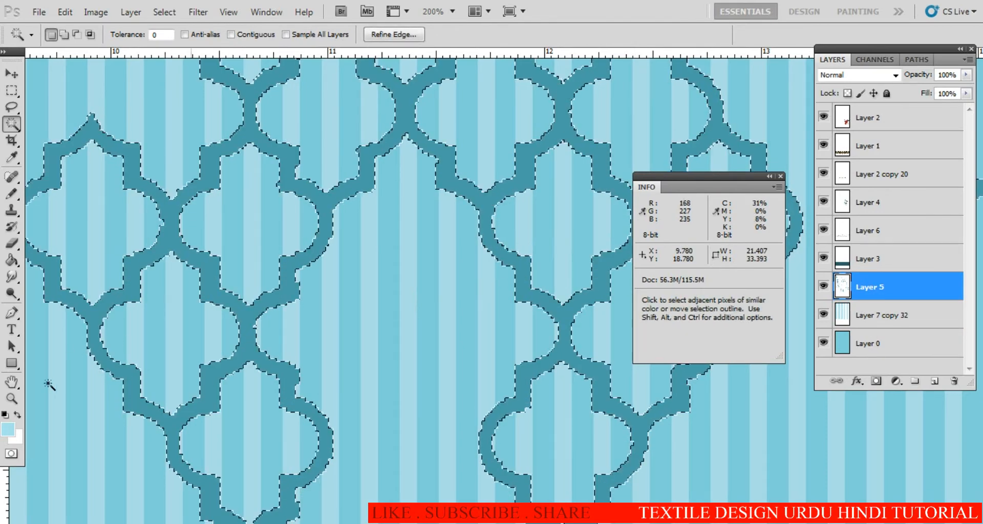
Fill the selected lattice outlines with a mid blue (RGB 99, 182, 193) and clear the selection
click(8, 429)
click(149, 347)
click(699, 174)
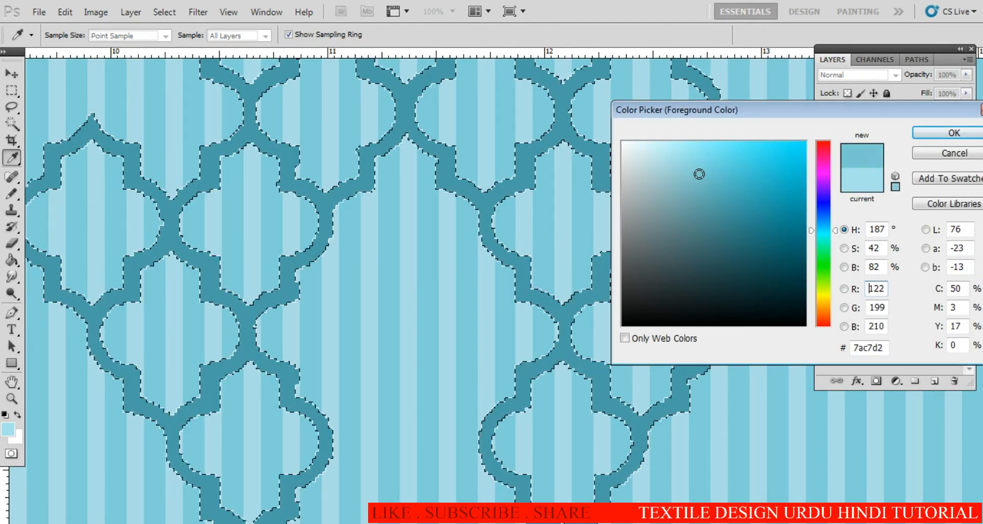
key(Return)
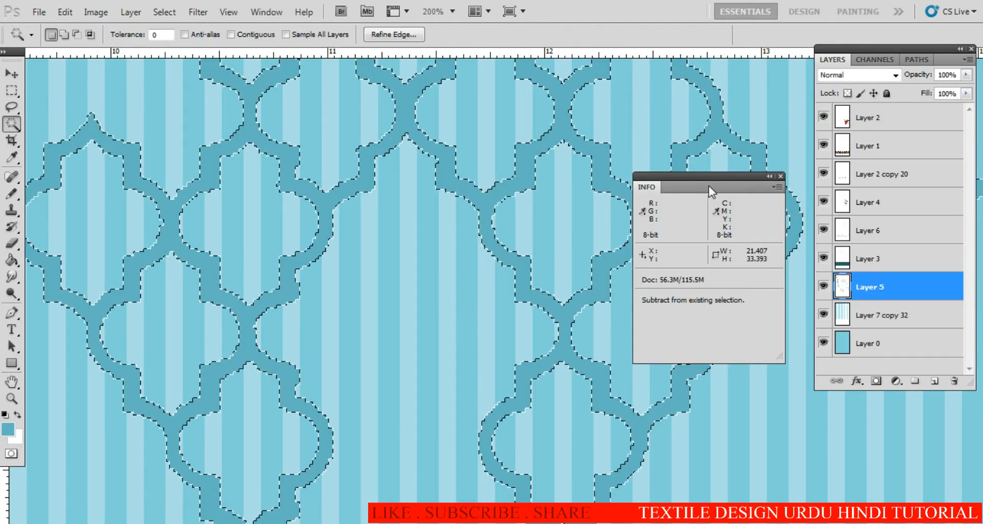
key(alt+BackSpace)
key(ctrl+d)
Examine the recoloured lattice clusters across the whole design, from the upper background down to the ornamental lower border
alt+click(403, 375)
alt+click(403, 375)
alt+click(404, 373)
alt+click(404, 371)
alt+click(404, 370)
alt+click(404, 369)
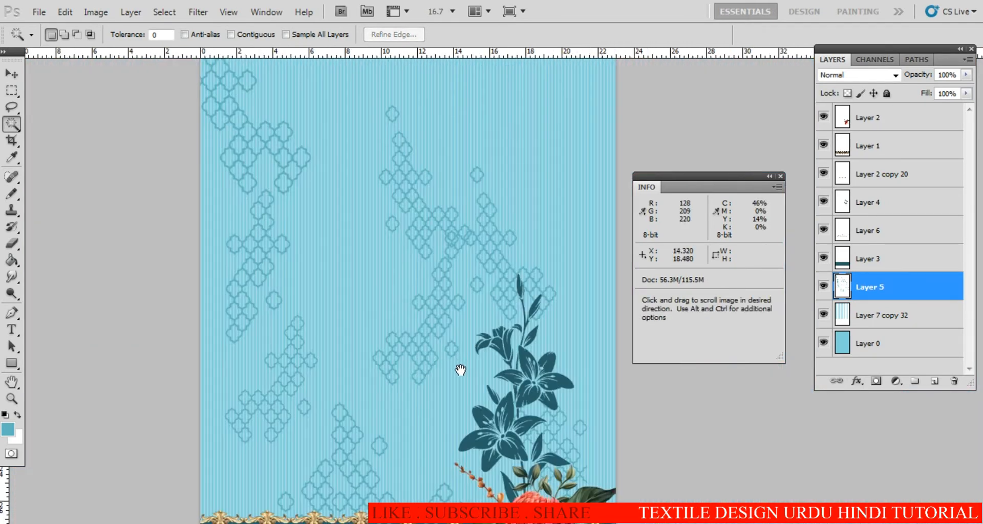
drag(448, 405, 429, 277)
drag(425, 390, 417, 280)
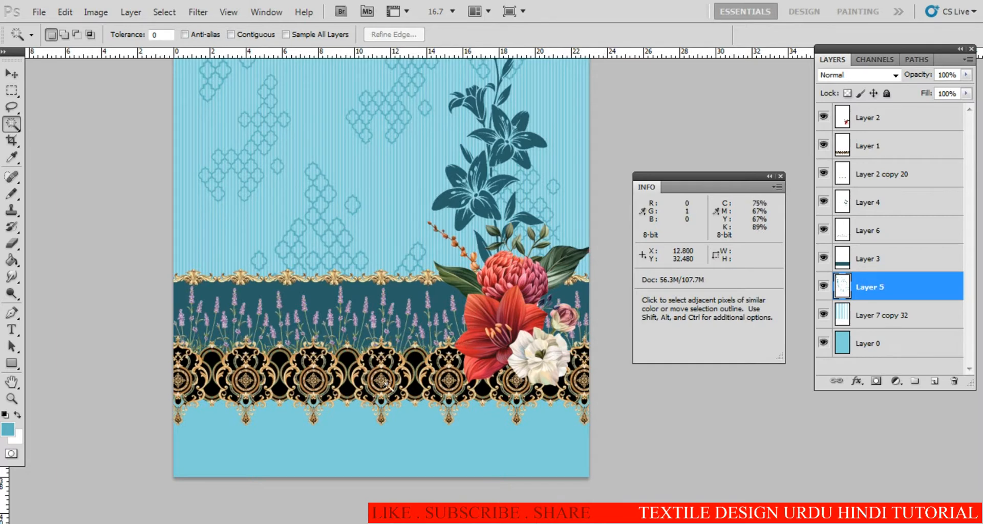
Select a full-width strip about 23 × 6.16 inches at the canvas's lower edge, fill it with the lattice blue (RGB 99, 182, 193) and deselect
key(m)
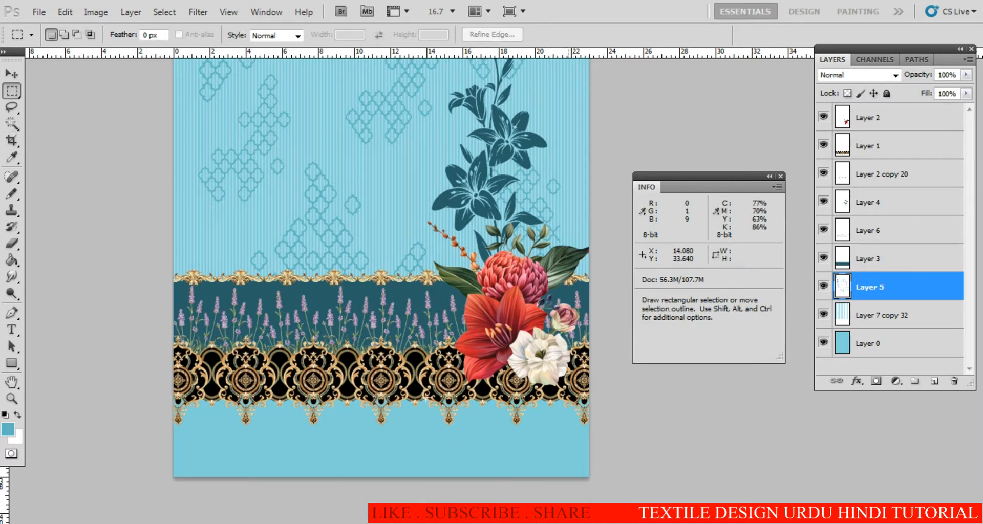
drag(402, 393, 417, 359)
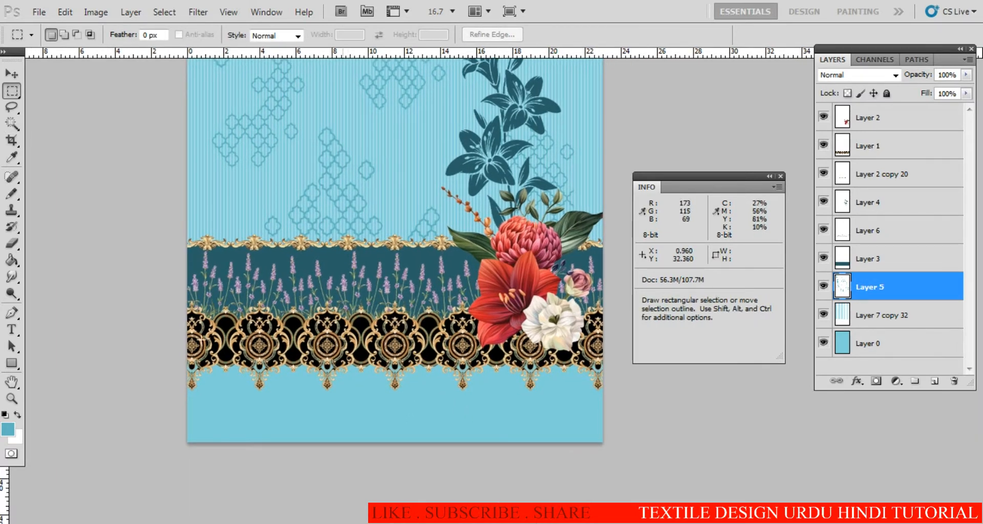
drag(642, 459, 642, 459)
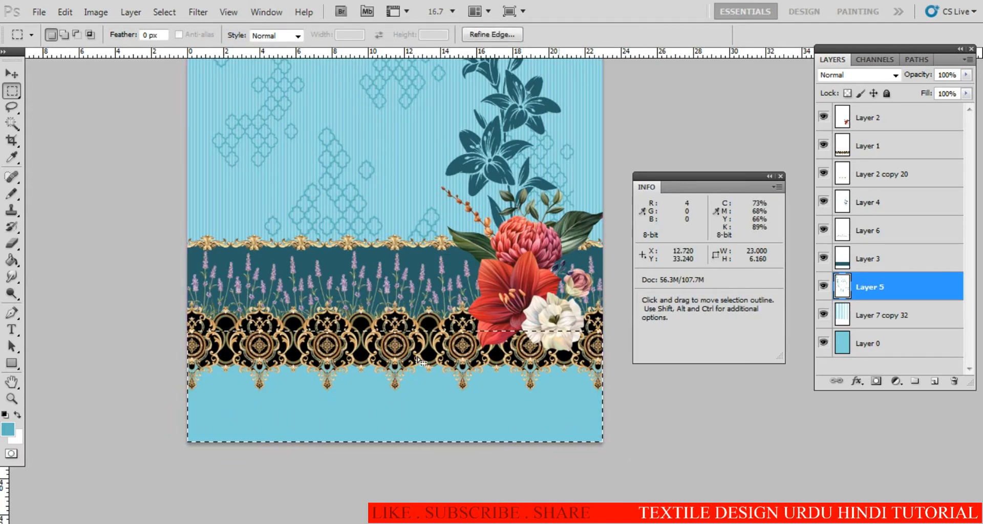
click(8, 429)
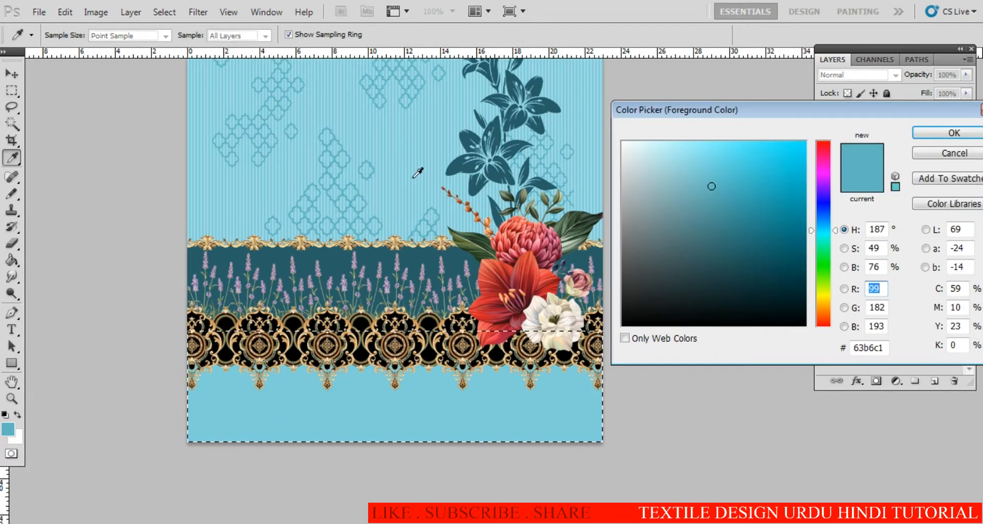
click(936, 135)
key(alt+BackSpace)
key(ctrl+d)
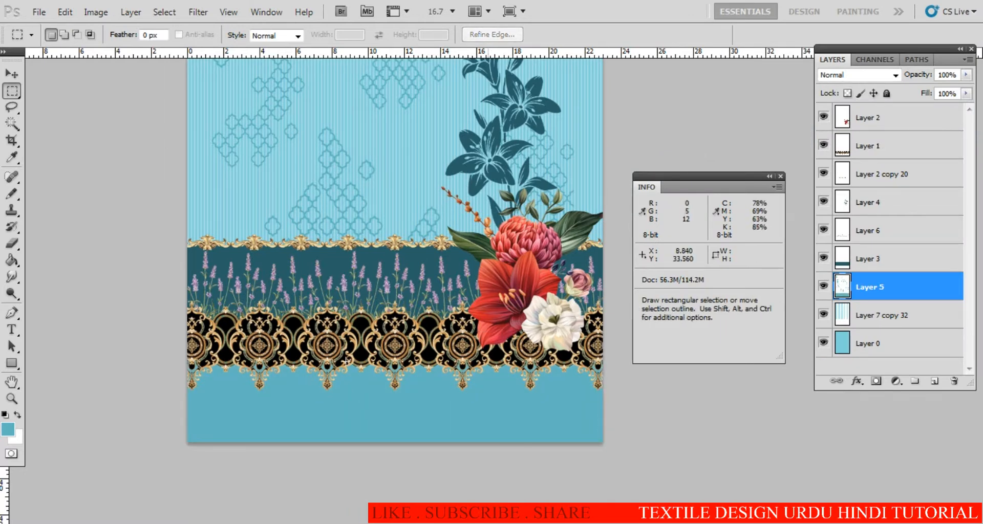
On the stripes' layer, select a full-width band about 4.12 inches high and copy it down over the area below the ornamental border
click(857, 317)
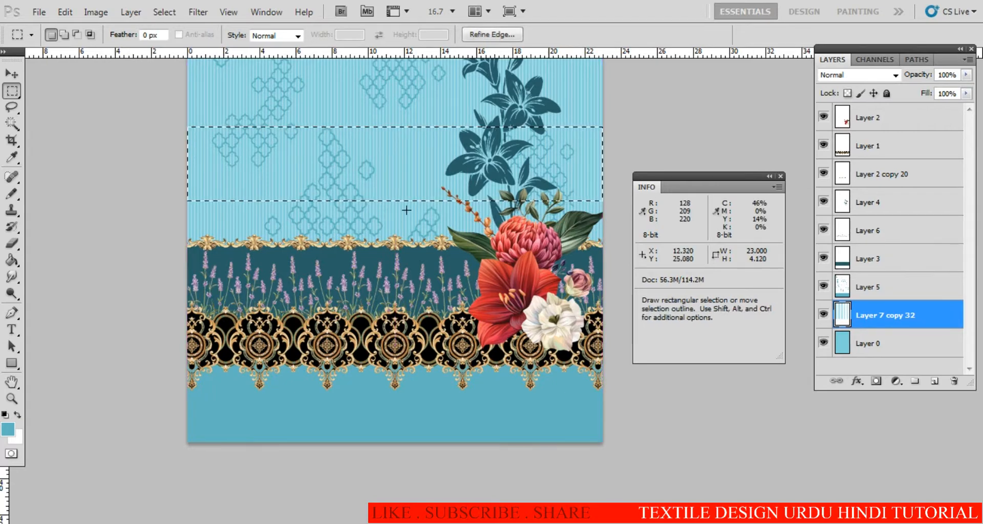
key(v)
drag(368, 177, 425, 416)
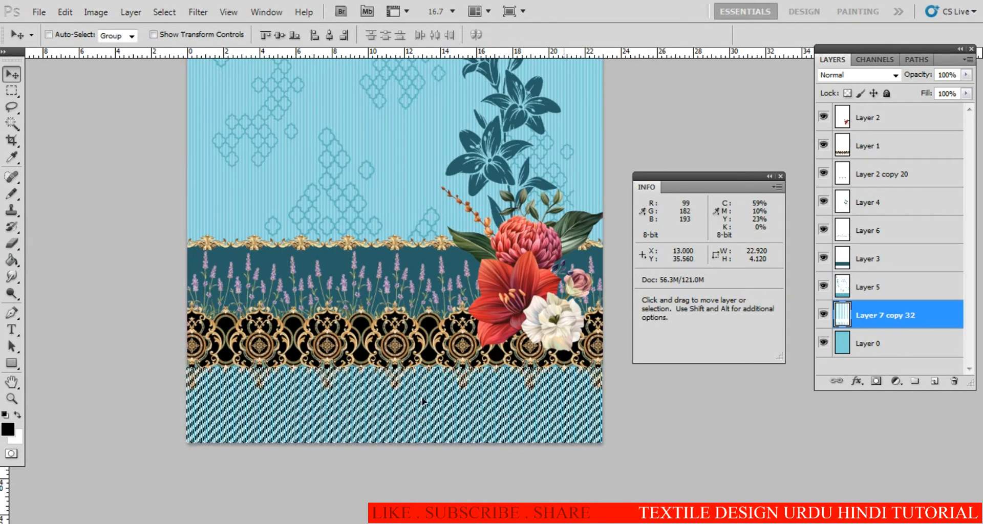
ctrl+click(417, 395)
key(a)
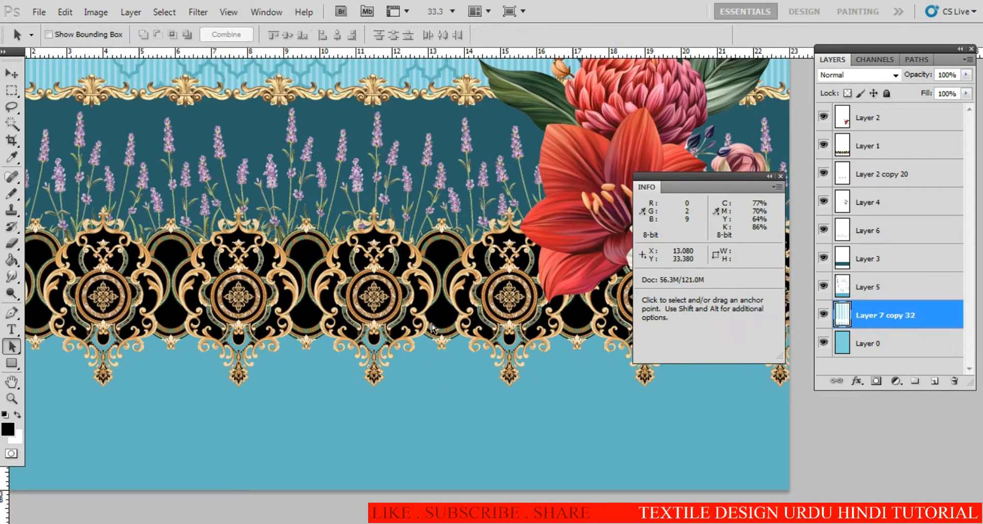
Select the full-width lower strip, about 23 × 5.76 inches, and move the stripes' layer above the lattice layer
alt+click(438, 363)
alt+click(438, 363)
alt+click(438, 363)
key(m)
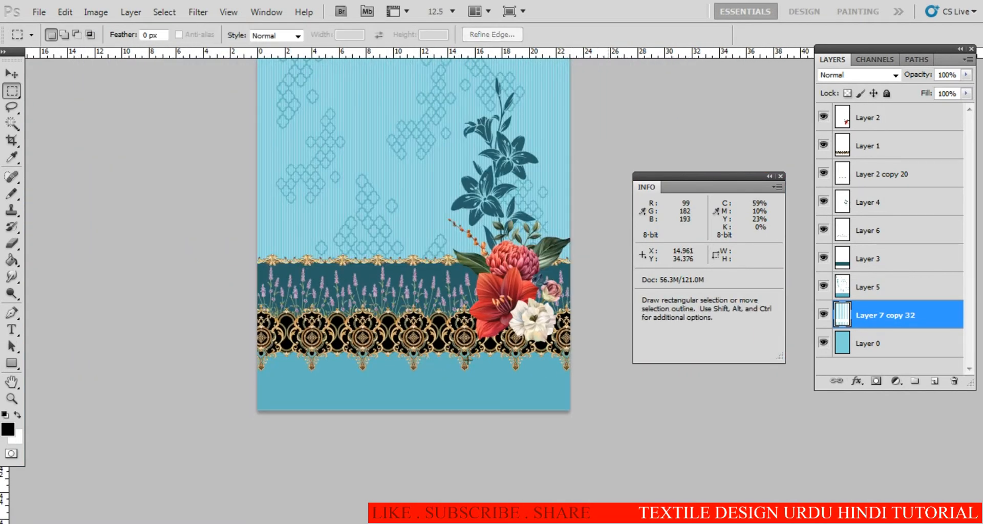
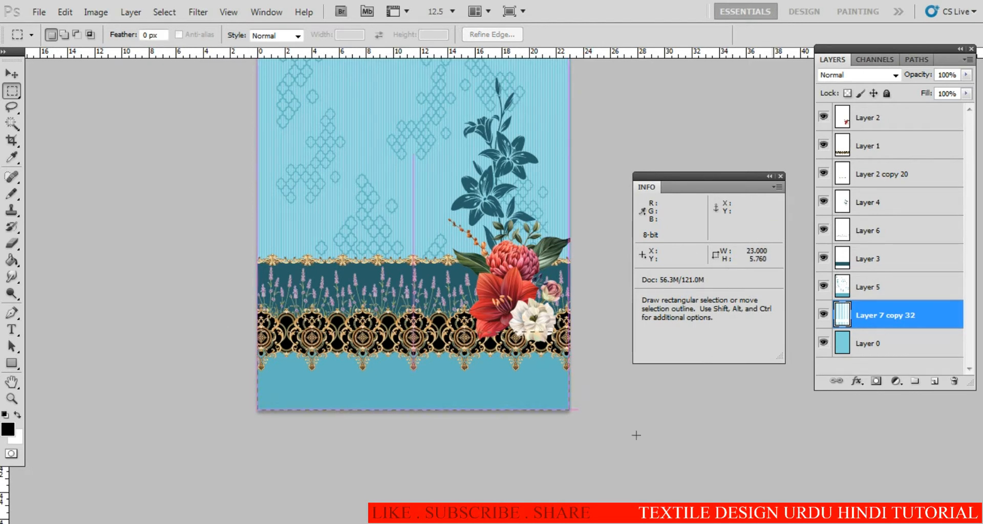
key(ctrl+a)
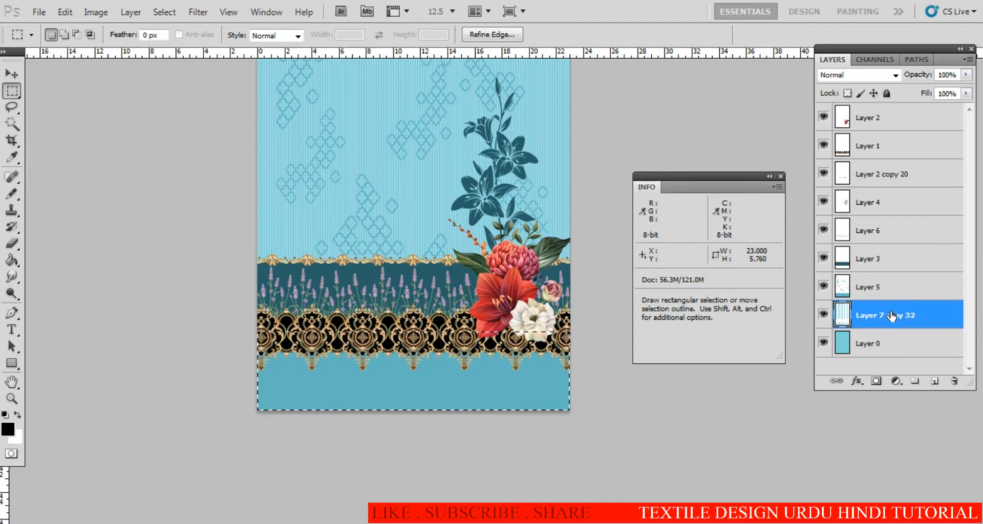
drag(892, 316, 854, 287)
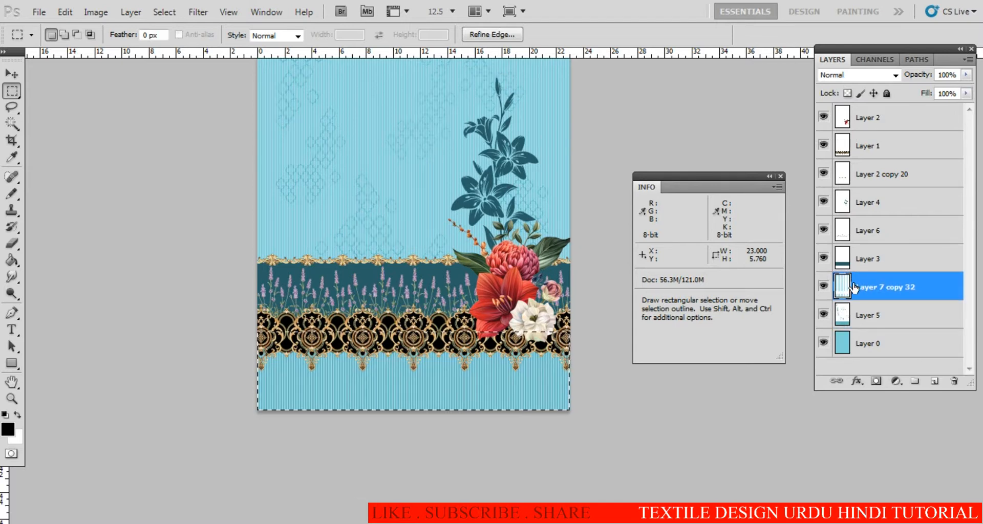
key(alt)
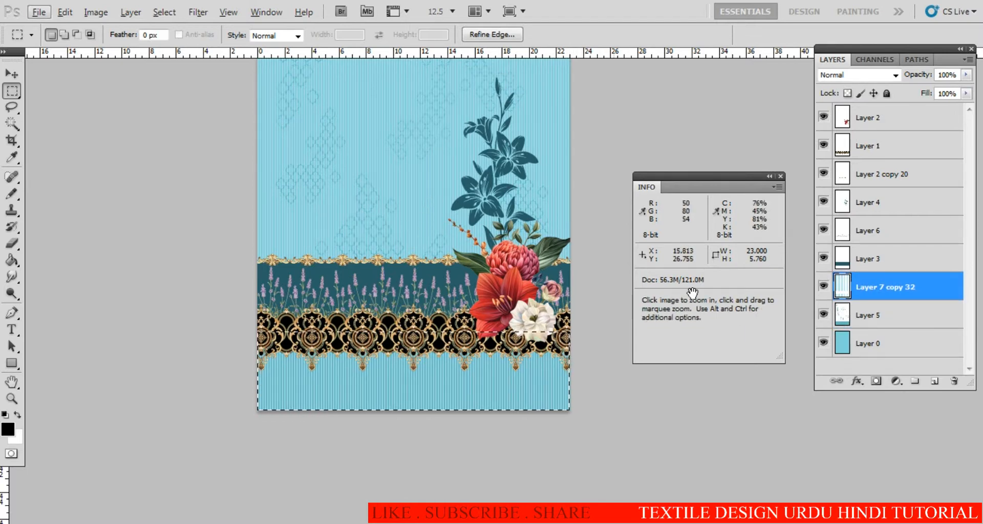
Move the striped layer, Layer 7 copy 32, one level down so it sits beneath the lattice pattern on Layer 5
ctrl+click(434, 227)
ctrl+click(349, 219)
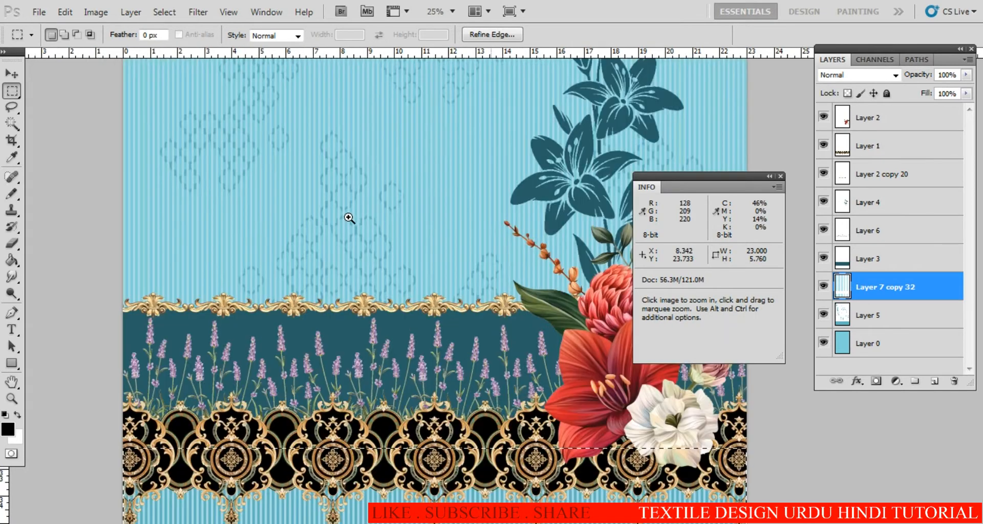
ctrl+click(348, 219)
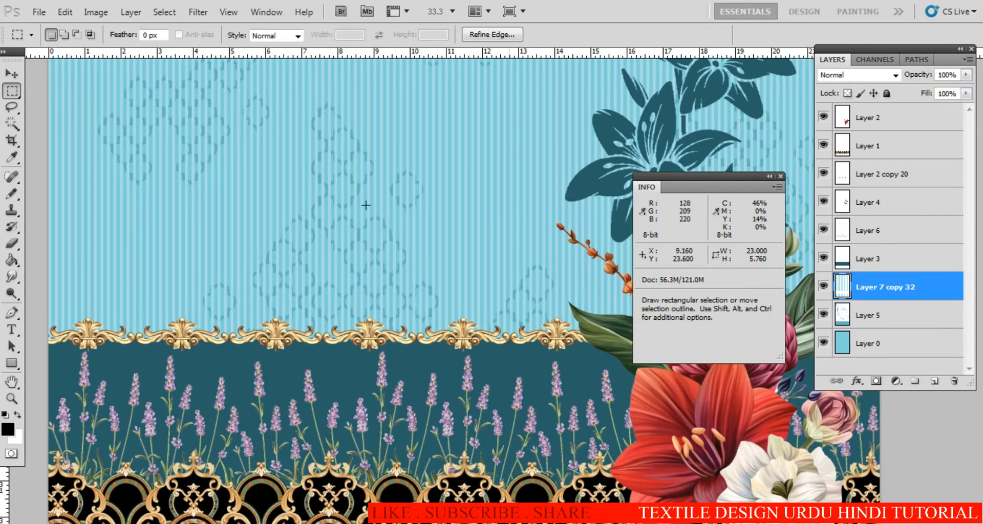
key(ctrl+[)
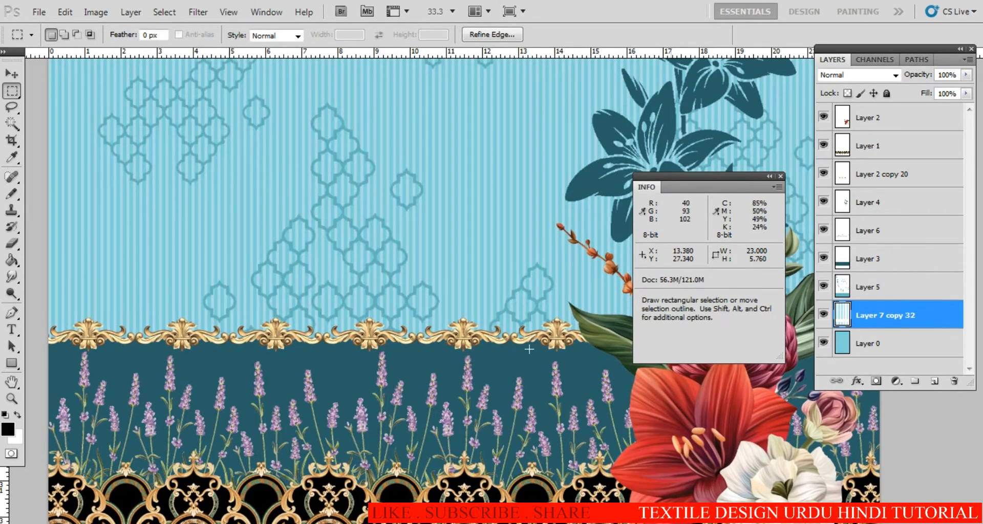
alt+click(528, 358)
alt+click(530, 361)
alt+click(533, 364)
drag(542, 390, 513, 345)
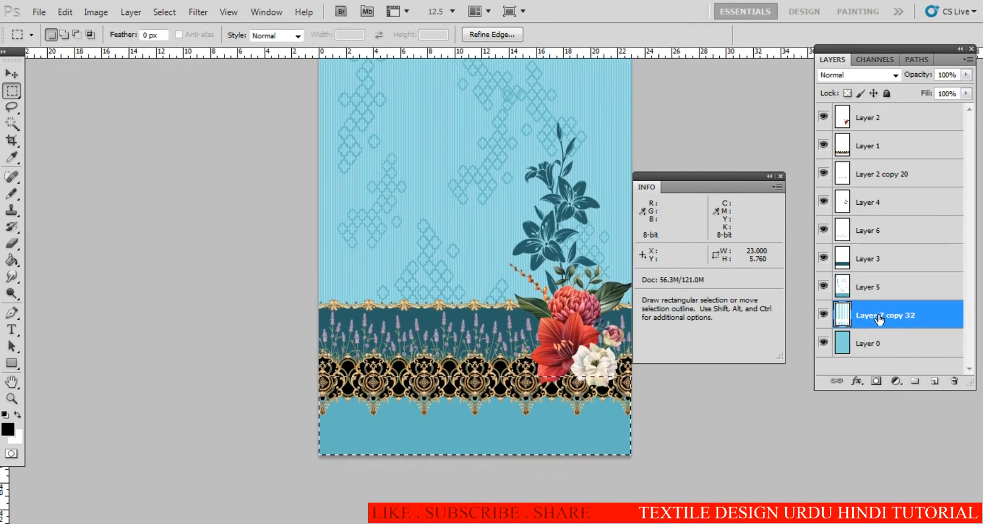
Clear the selection, paste the copied stripes above Layer 5 and move them onto the plain band at the design's lower edge
key(ctrl+d)
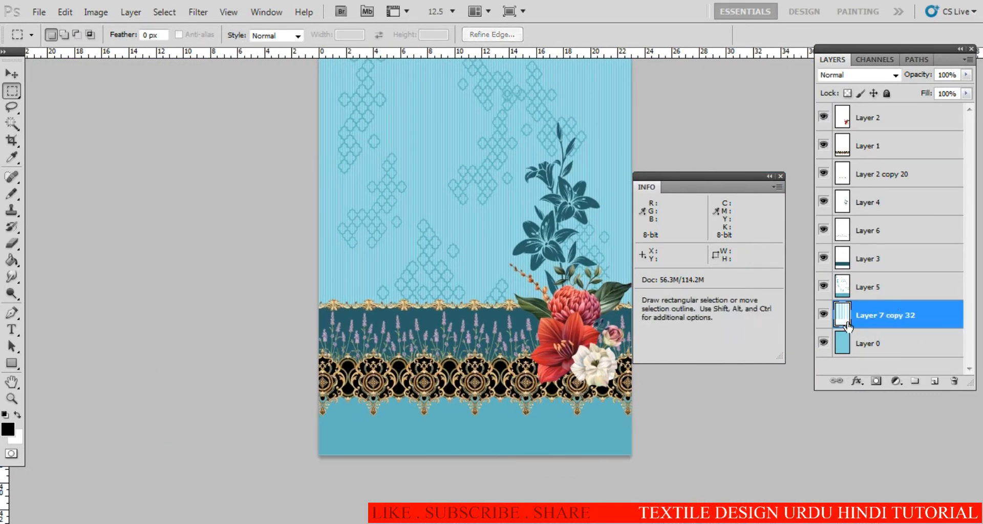
key(ctrl+shift+d)
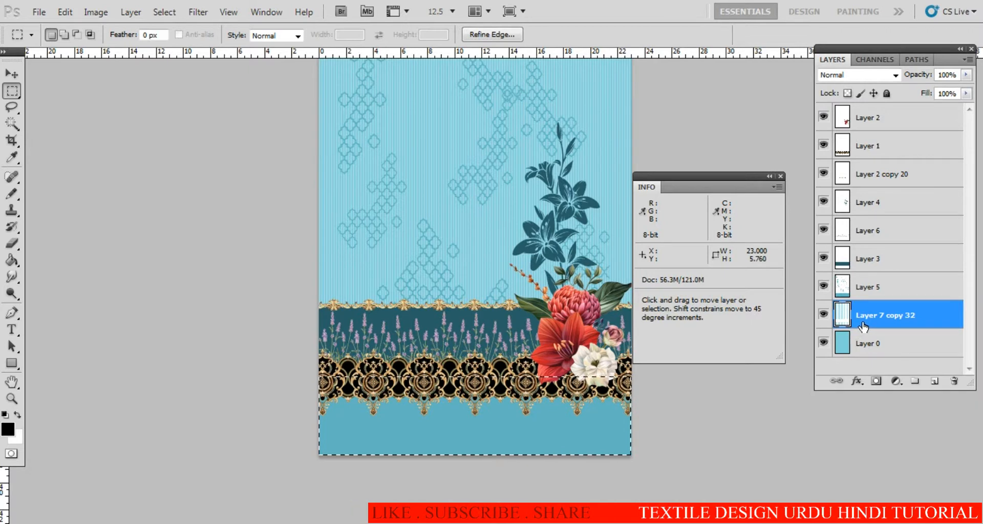
key(ctrl+d)
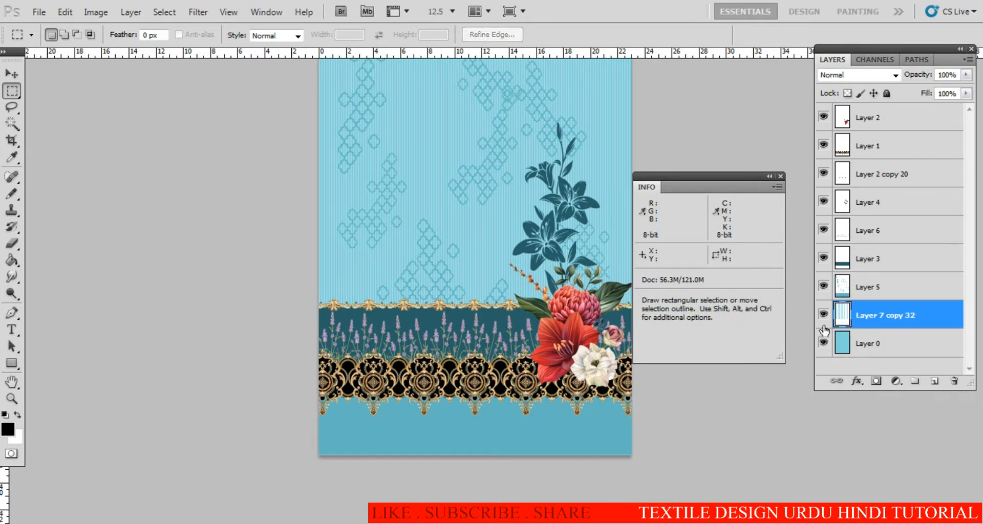
click(885, 300)
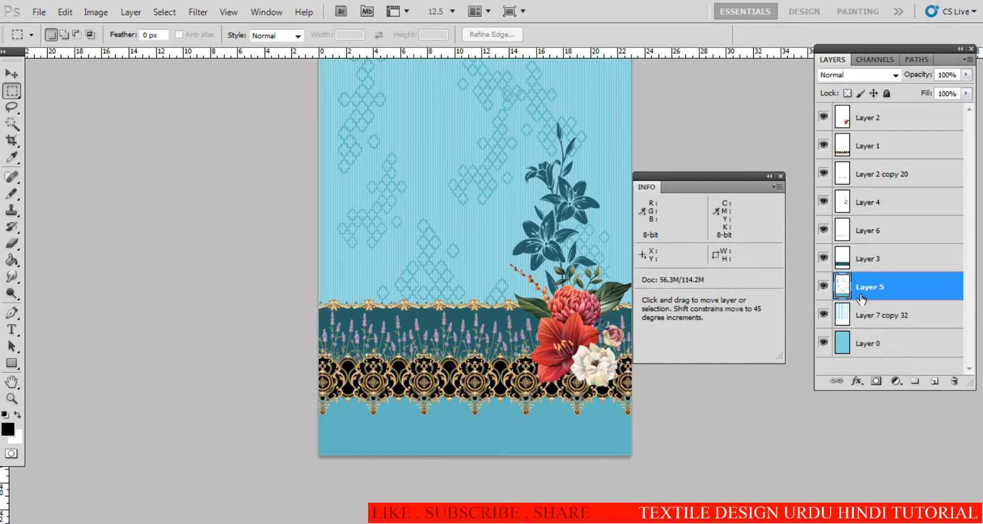
key(ctrl+v)
key(v)
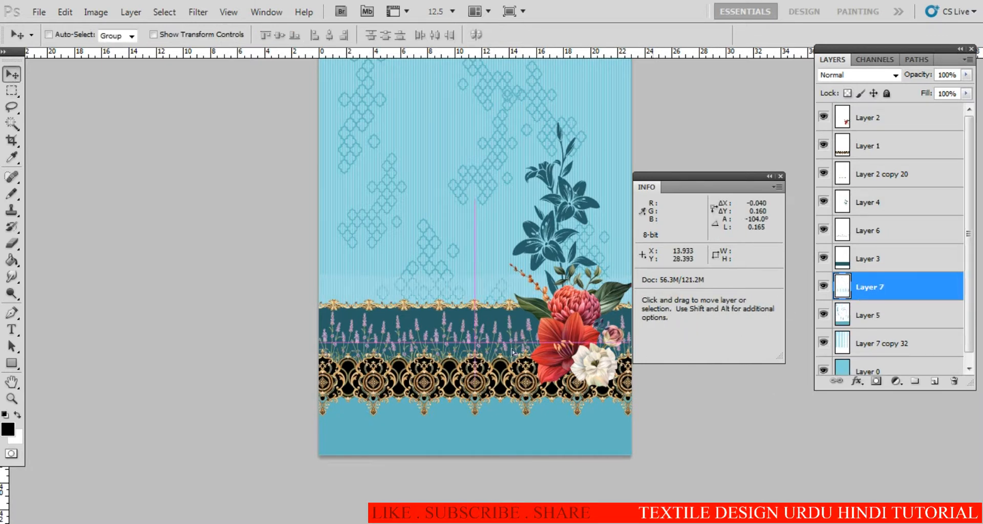
drag(513, 352, 522, 448)
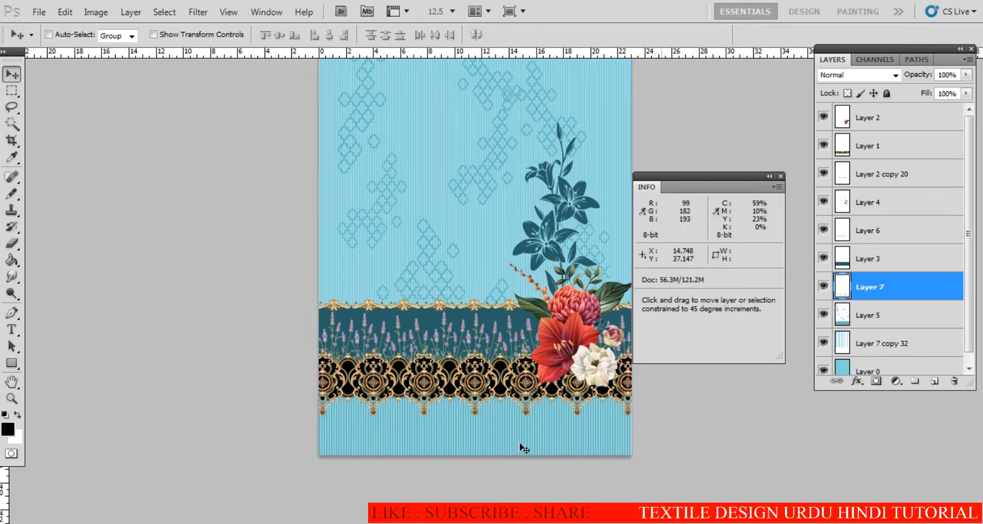
Examine how the pasted stripes meet the ornamental border and the lower edge of the design
click(456, 420)
click(458, 420)
click(474, 424)
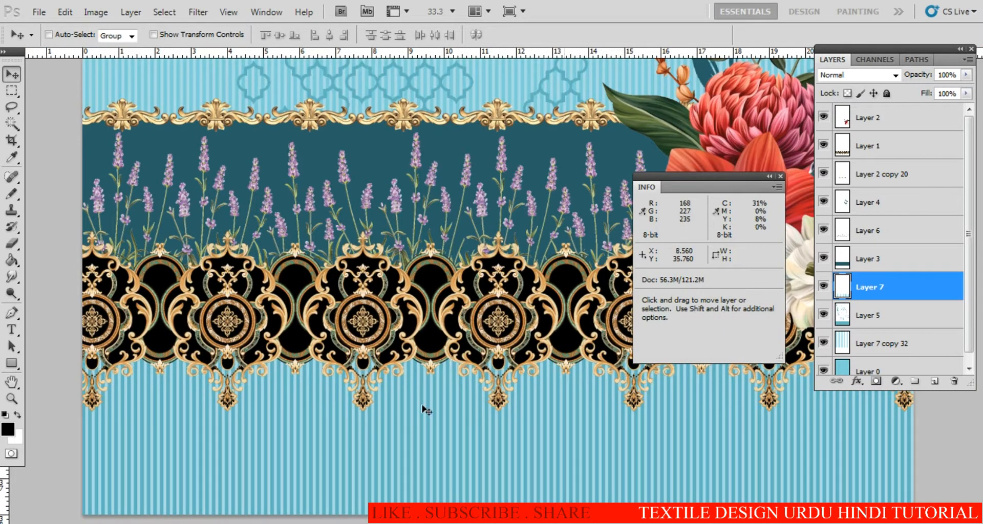
drag(463, 332, 468, 483)
alt+click(468, 371)
alt+click(468, 371)
drag(476, 424, 464, 346)
Select the light stripes of the pasted layer by colour, fill them with dark teal #4599a4, and deselect
ctrl+click(476, 377)
ctrl+click(476, 380)
ctrl+click(478, 394)
ctrl+click(481, 406)
ctrl+click(481, 406)
ctrl+click(496, 418)
ctrl+click(496, 417)
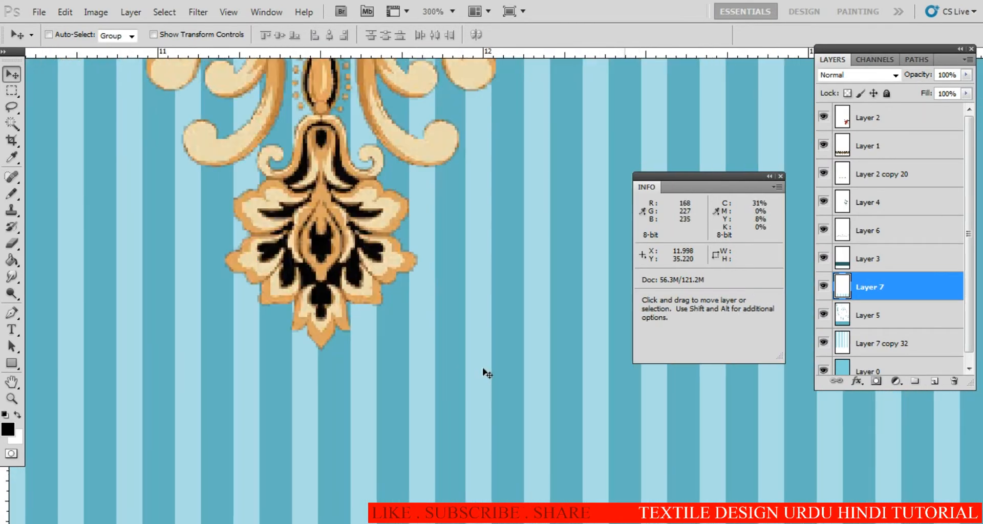
click(507, 377)
key(w)
click(487, 377)
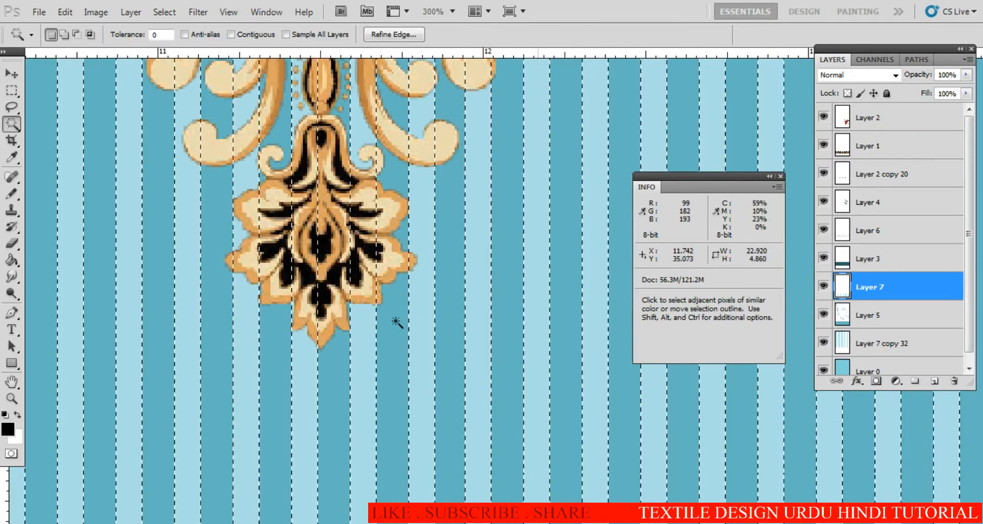
click(7, 429)
click(171, 367)
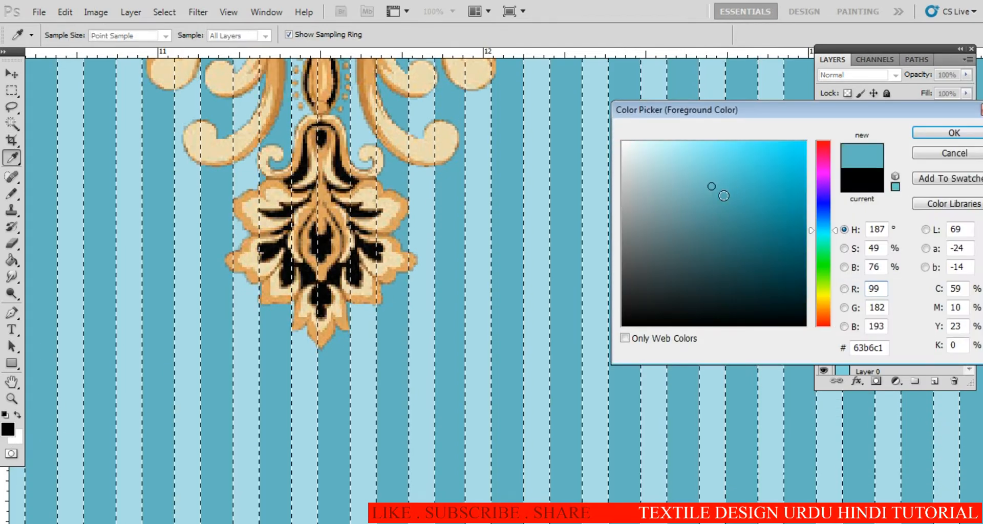
click(158, 367)
key(Return)
key(alt+BackSpace)
key(ctrl+d)
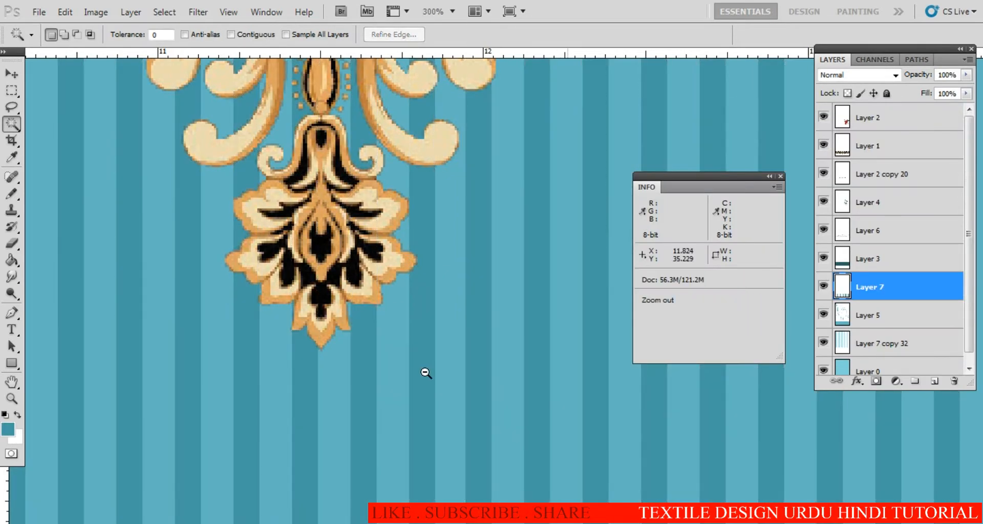
Restore the selection of the recoloured stripes in the lower band, refill them with a deeper teal, and deselect
alt+click(425, 373)
alt+click(425, 372)
alt+click(426, 373)
alt+click(429, 375)
alt+click(430, 375)
alt+click(430, 376)
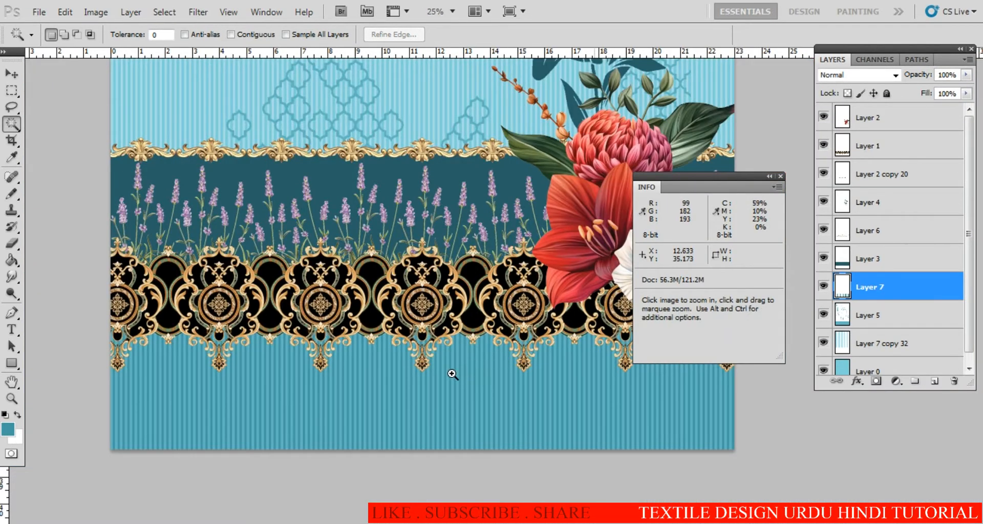
click(452, 375)
ctrl+click(457, 369)
ctrl+click(457, 369)
key(ctrl+z)
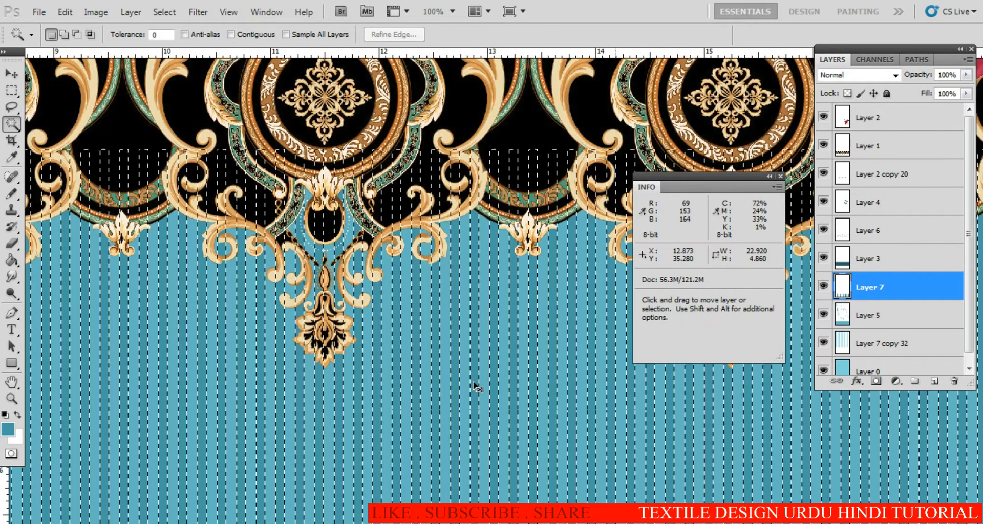
click(8, 430)
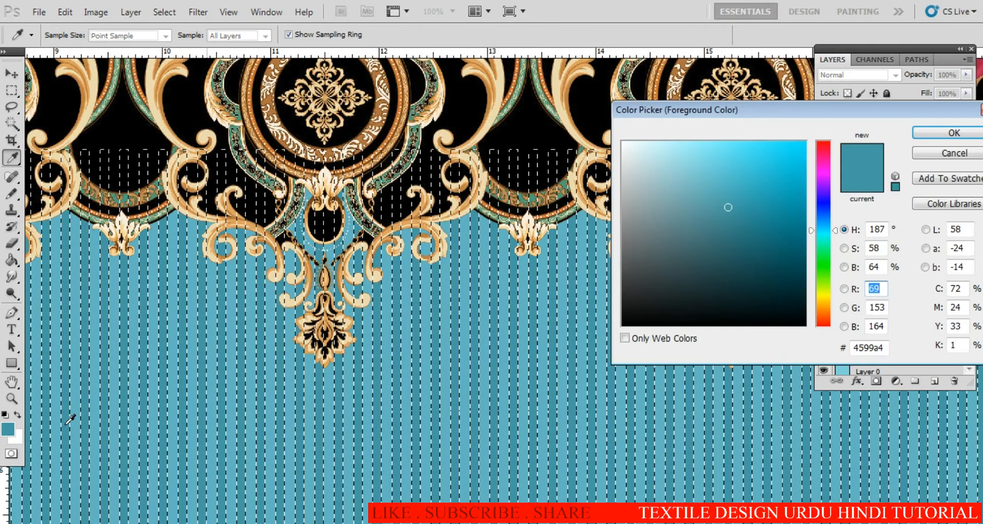
click(75, 417)
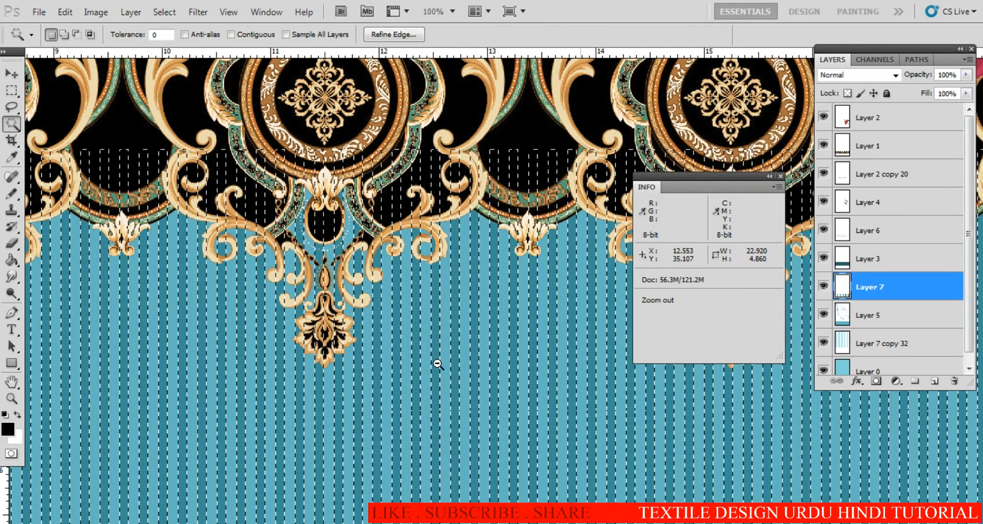
ctrl+alt+click(460, 369)
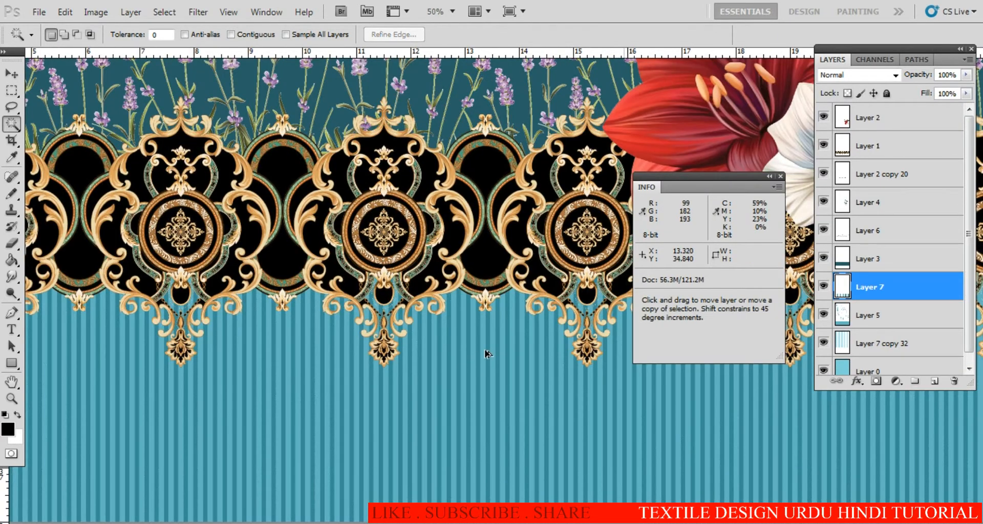
Open the black balustrade image 00bc0b6756971e54b903881353c998d6 from New folder (4)
alt+click(451, 321)
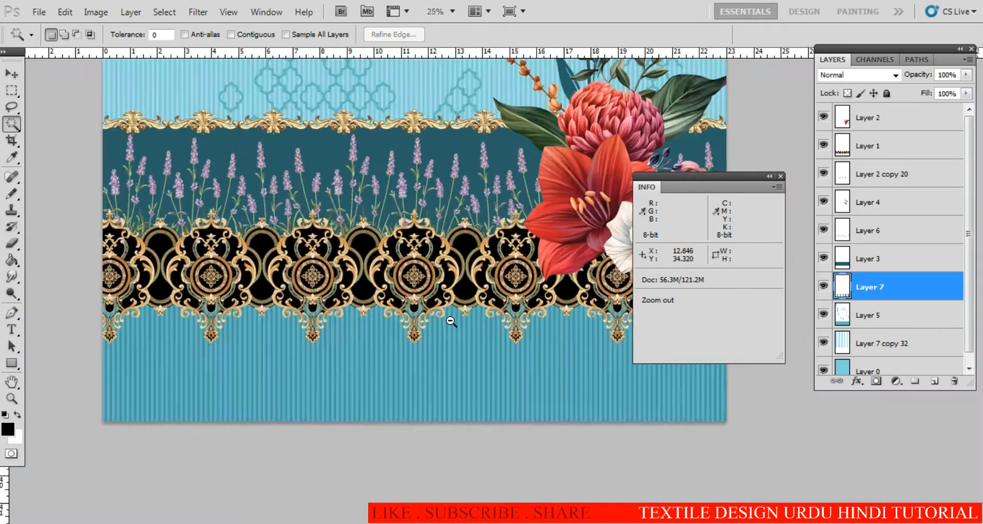
alt+click(451, 322)
drag(441, 281, 436, 377)
drag(429, 313, 430, 420)
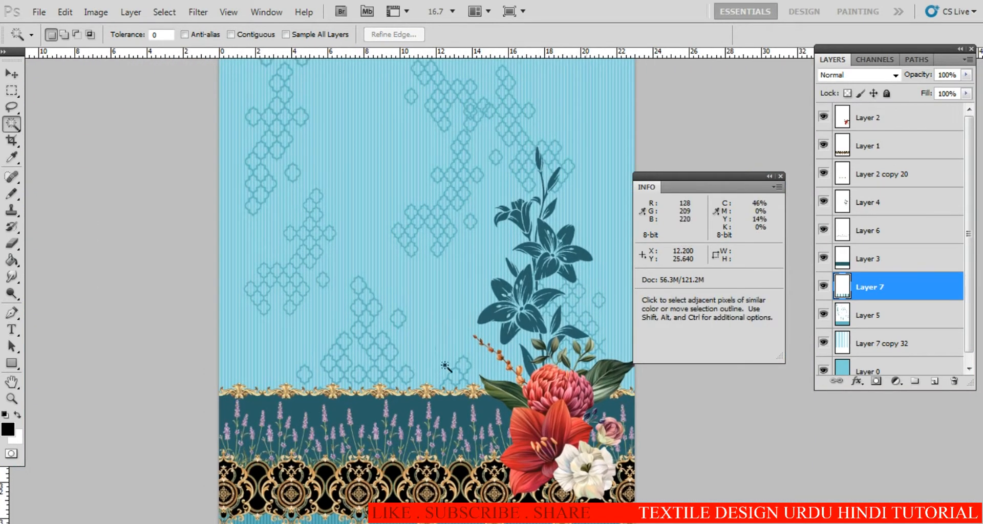
key(ctrl+o)
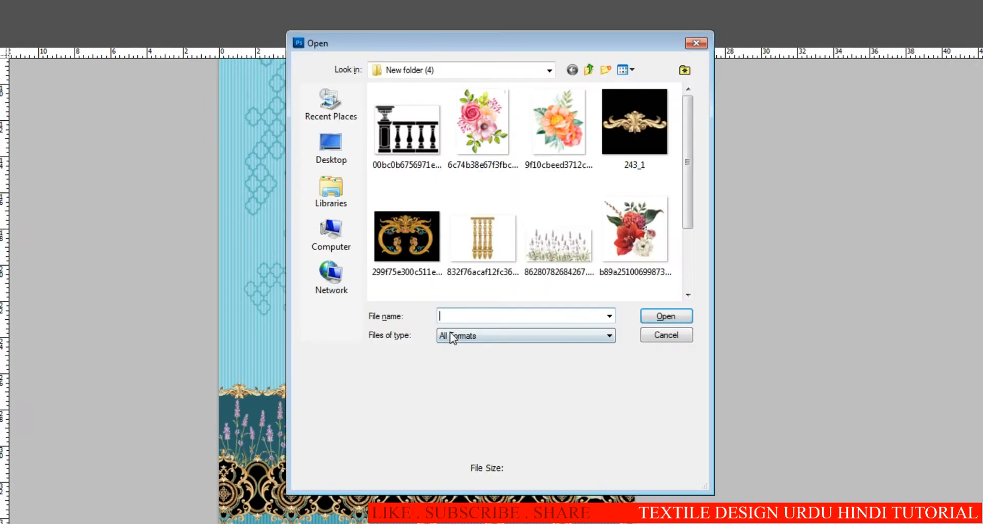
click(428, 176)
key(Return)
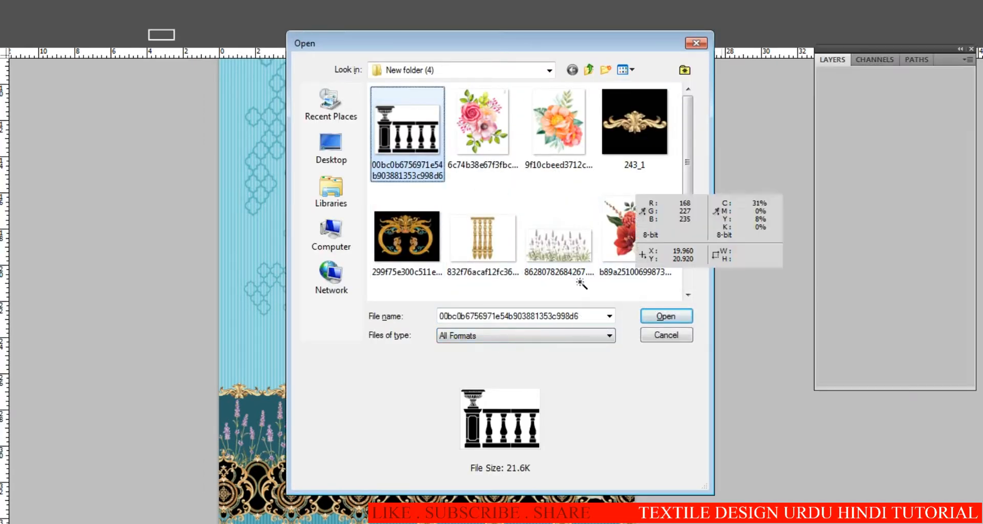
click(569, 281)
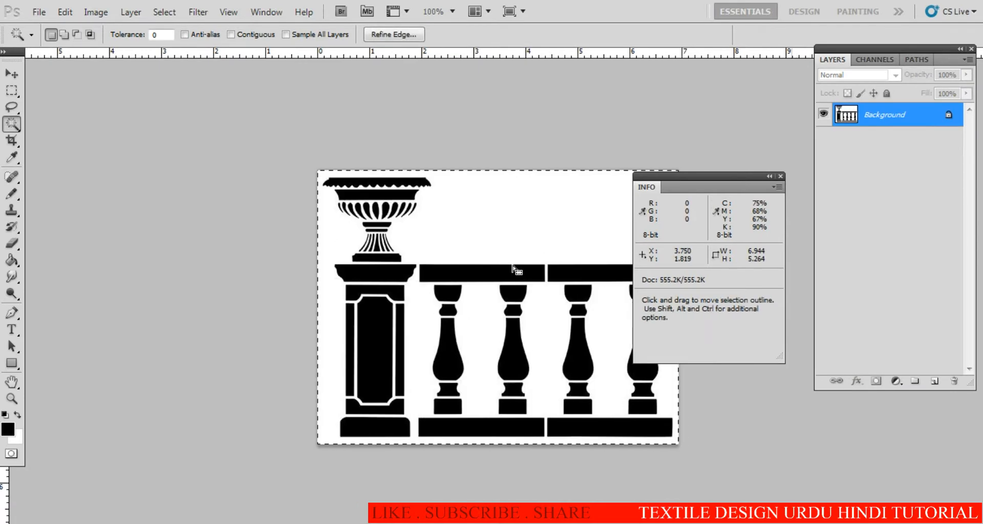
Apply Threshold to the balustrade image, then copy only its black artwork
key(alt+i)
key(a)
key(t)
key(Return)
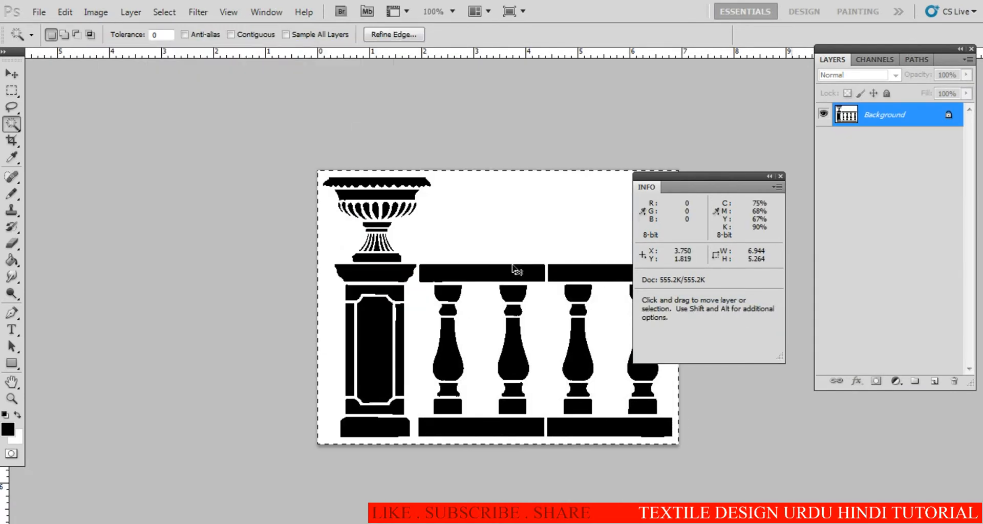
key(e)
key(w)
alt+click(500, 241)
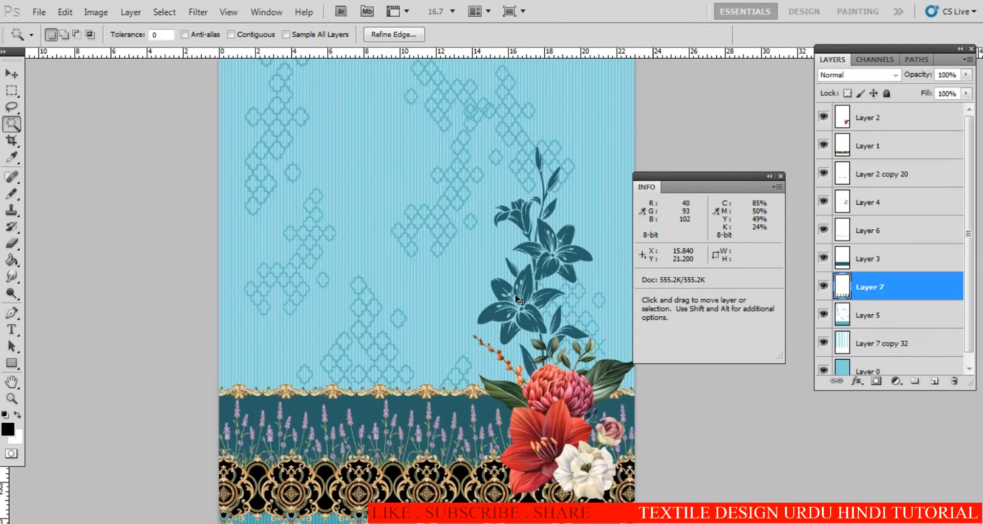
Paste the balustrade into the textile design, scale it to 78.76%, and position it just above the gold trim
key(e)
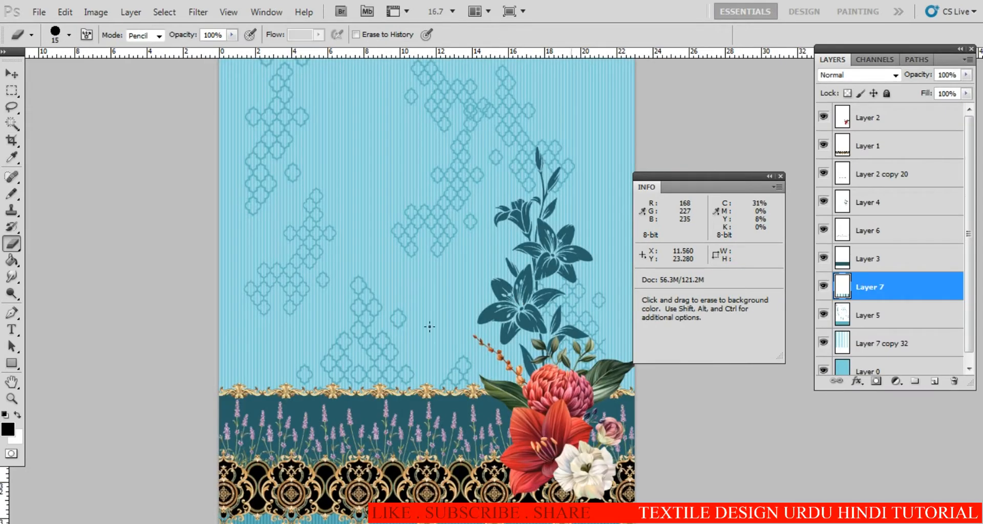
key(ctrl+v)
ctrl+click(434, 336)
key(v)
drag(527, 311, 372, 396)
key(ctrl+t)
drag(466, 407, 441, 388)
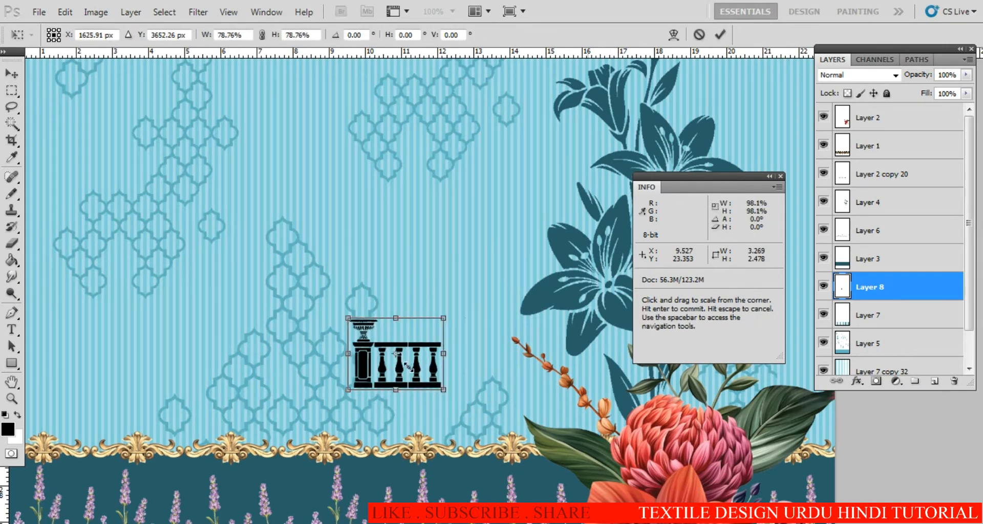
key(Return)
drag(365, 375, 402, 389)
key(ctrl+z)
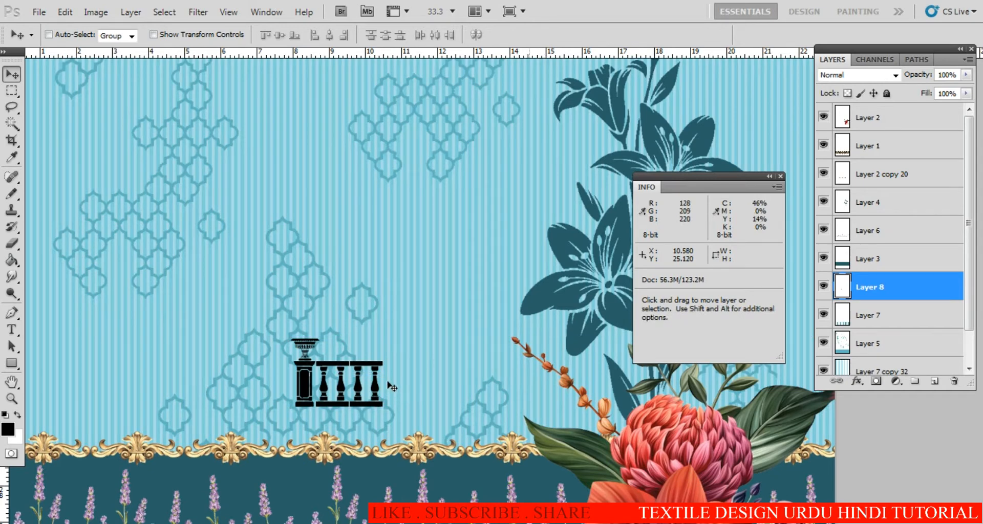
Duplicate the balustrade with a transform and align the copy end to end with the original's right side
key(ctrl+alt+t)
scroll(340, 398, up, 2)
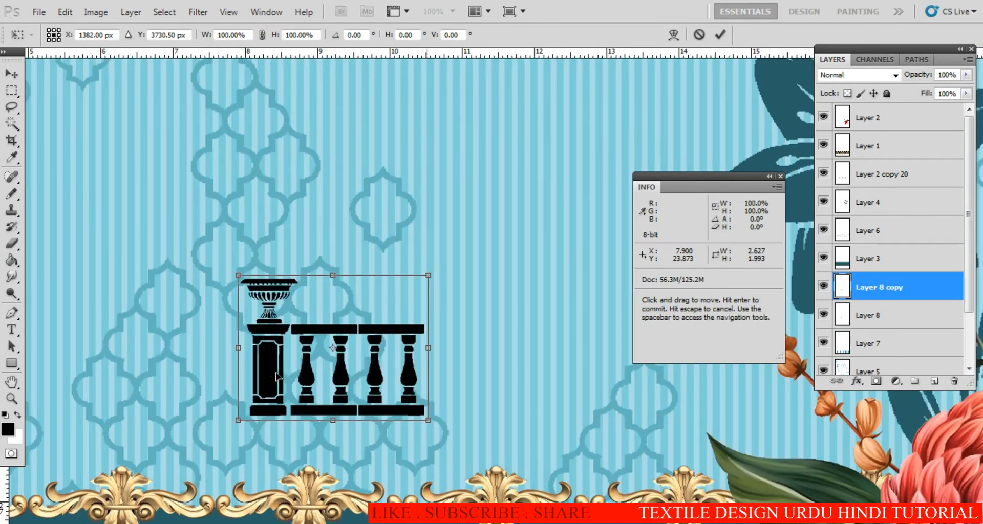
drag(288, 366, 501, 369)
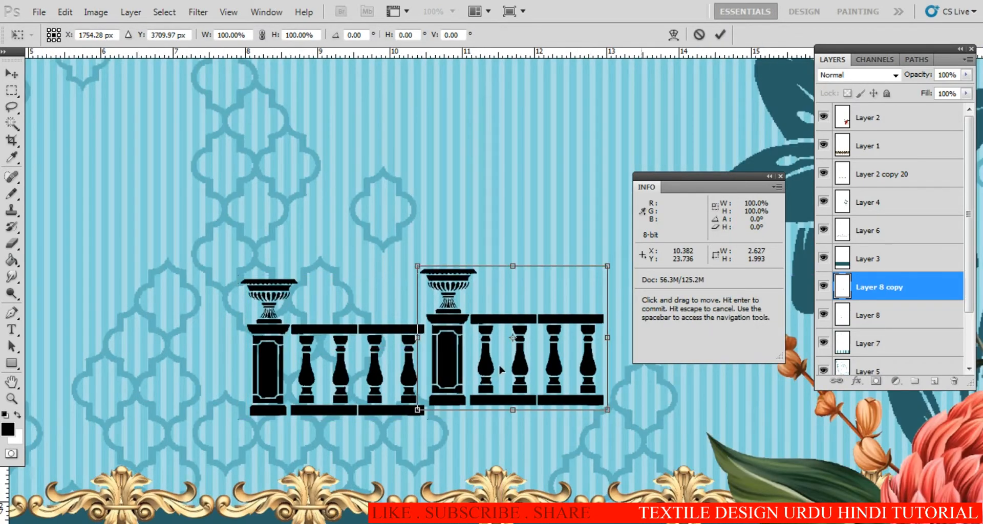
drag(436, 380, 457, 384)
key(Return)
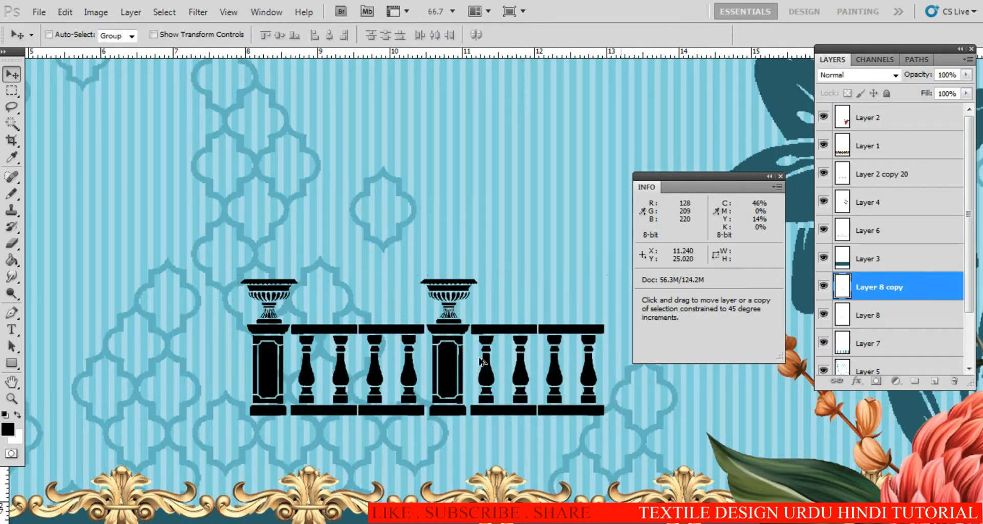
Repeat the duplicate transform to extend the balustrade row to the fabric's right edge, and merge the copies into Layer 8
key(ctrl+alt+shift+t)
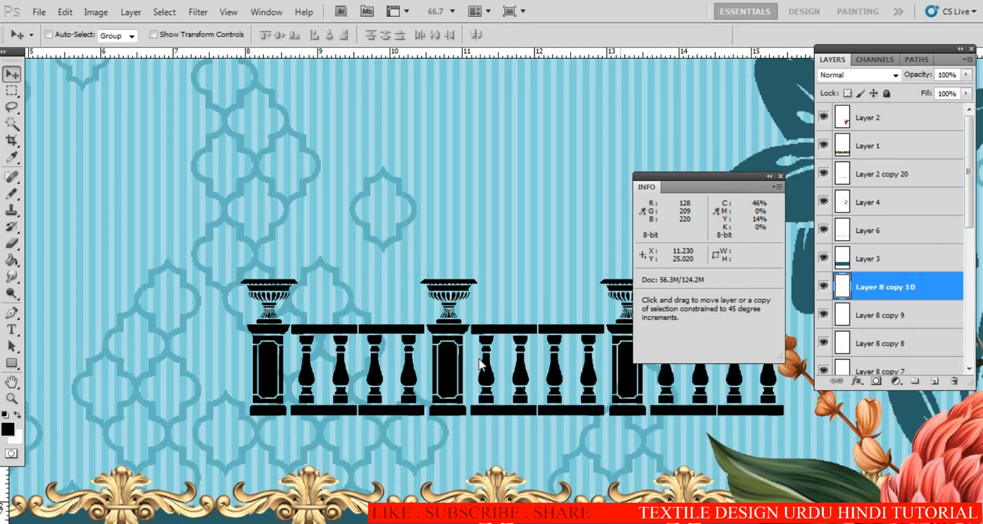
alt+click(519, 355)
alt+click(519, 355)
alt+click(519, 355)
alt+click(519, 355)
drag(592, 358, 419, 347)
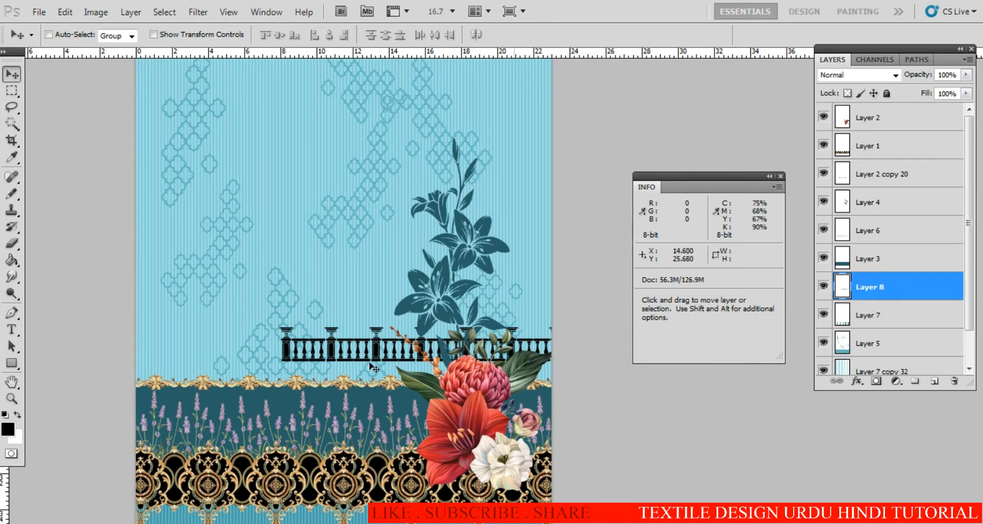
Move the balustrade row so it spans the fabric's full width with its base overlapping the gold trim
drag(427, 366, 306, 380)
drag(362, 364, 335, 360)
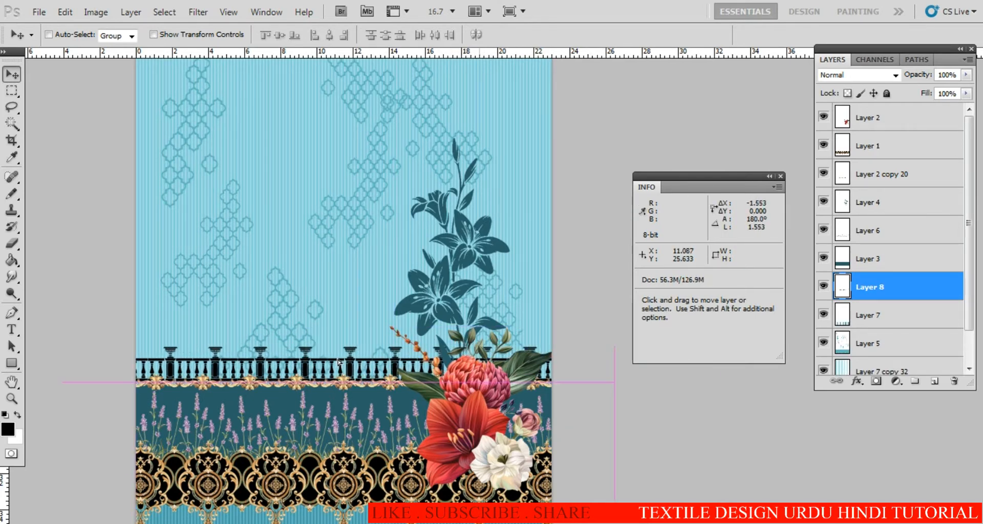
ctrl+click(362, 367)
ctrl+click(362, 367)
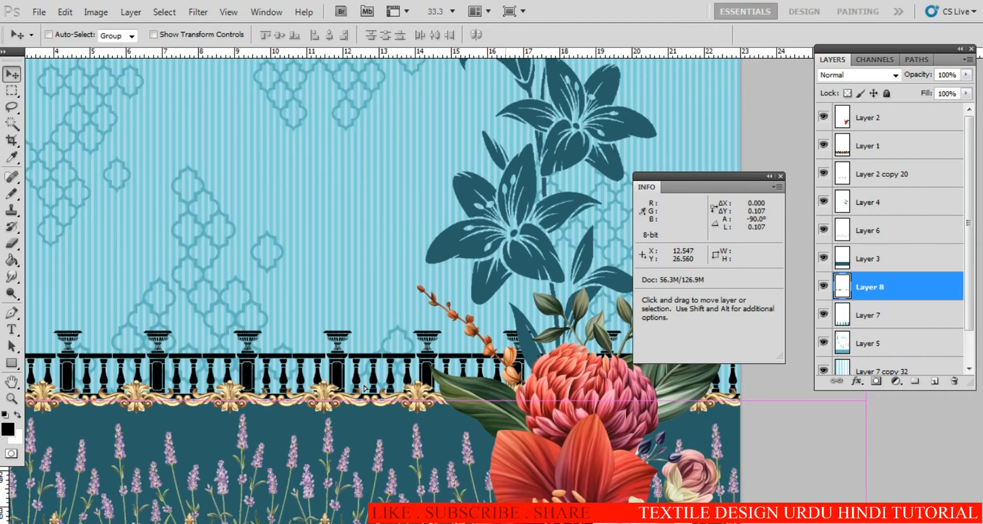
scroll(365, 384, up, 3)
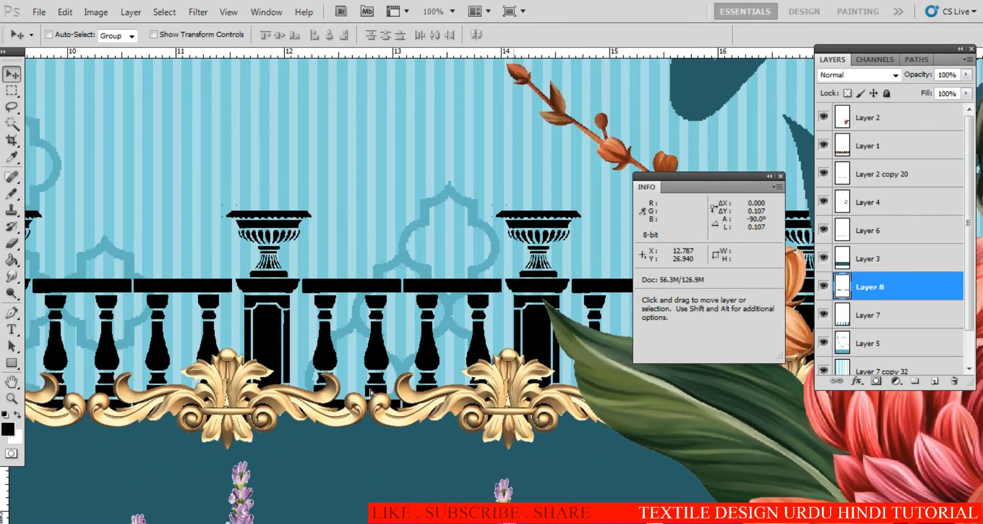
scroll(372, 390, down, 4)
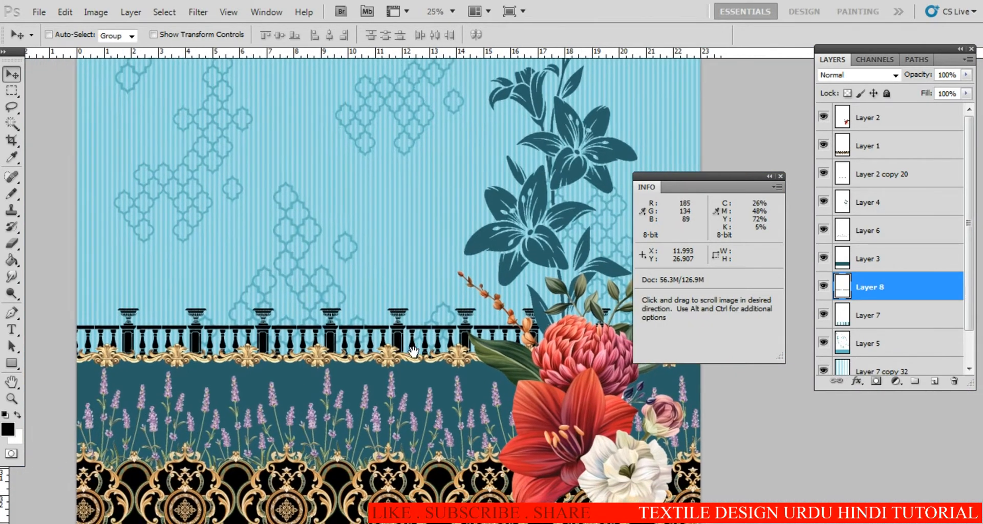
drag(414, 351, 428, 340)
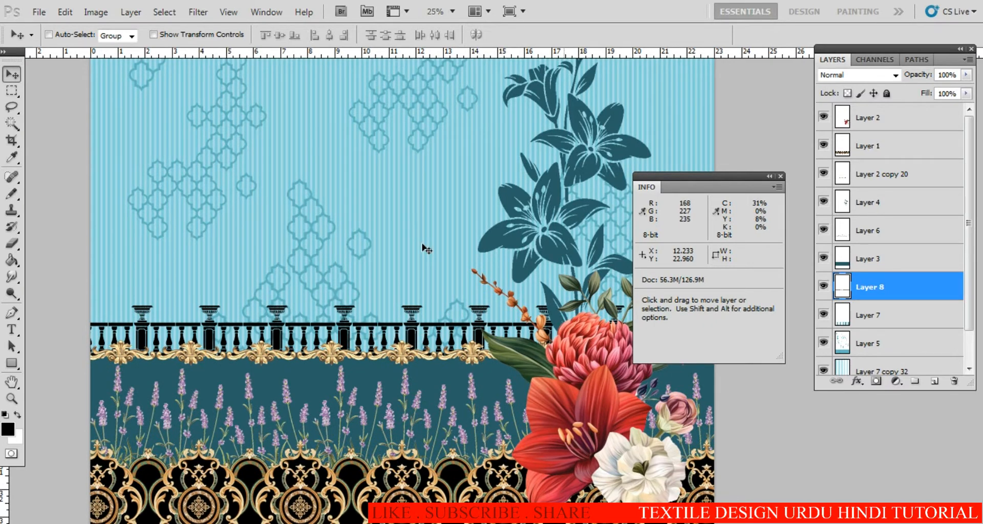
Open the orange flower bouquet image 9f10cbeed3712c462667587f4a179caf
key(ctrl+o)
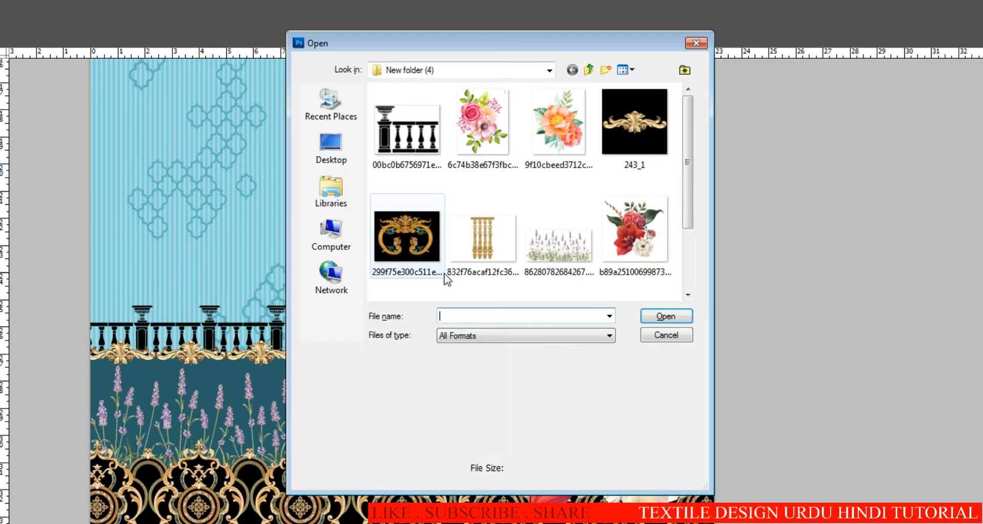
click(556, 149)
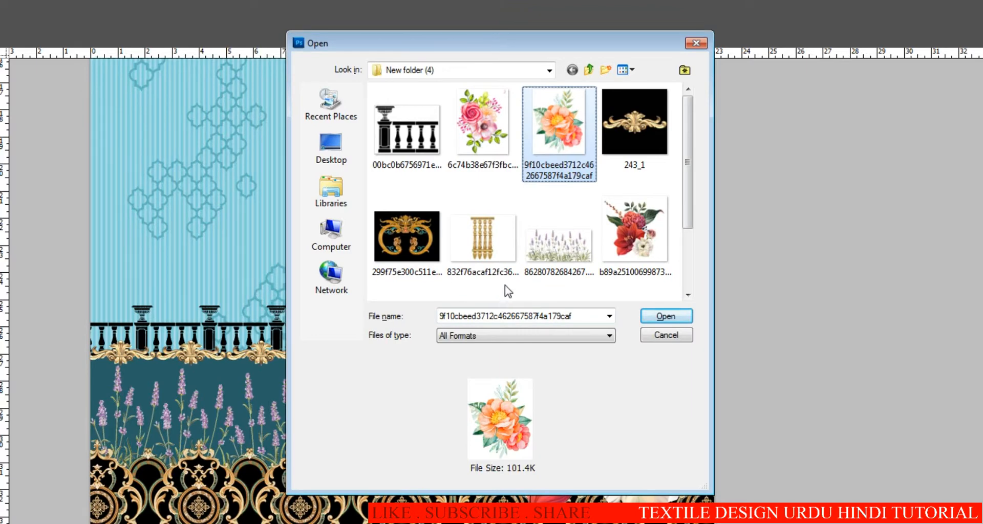
key(Return)
key(w)
alt+click(434, 189)
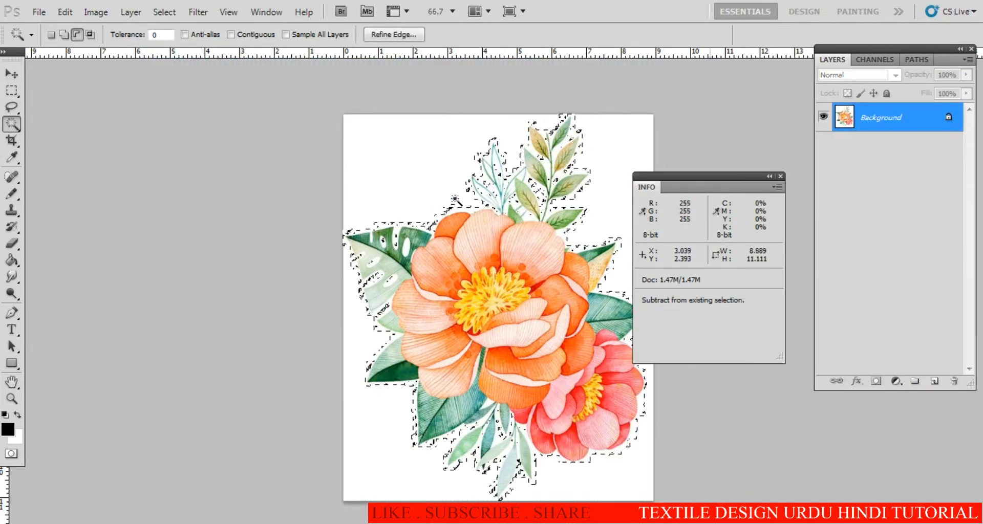
key(ctrl+d)
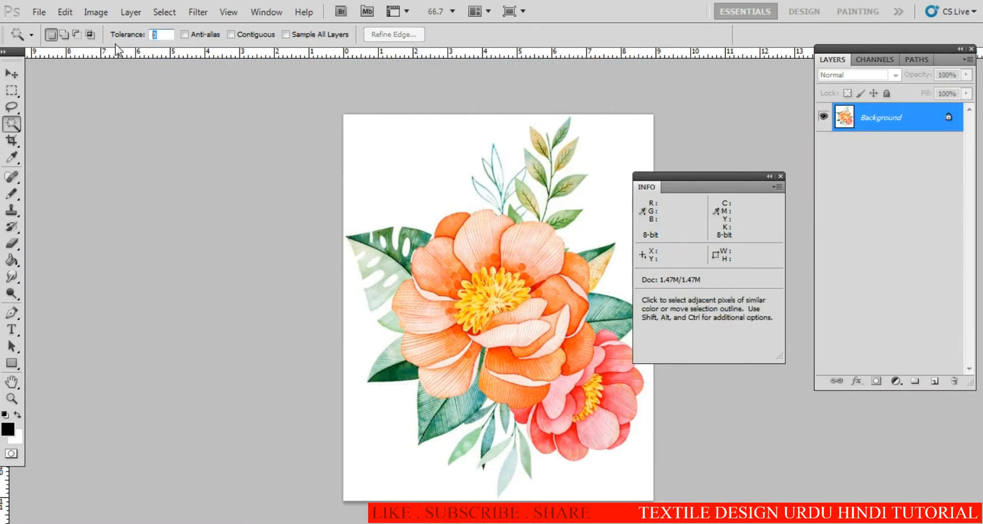
Set the Magic Wand to tolerance 30 with anti-aliasing, and convert the bouquet image's Background into a regular layer
key(v)
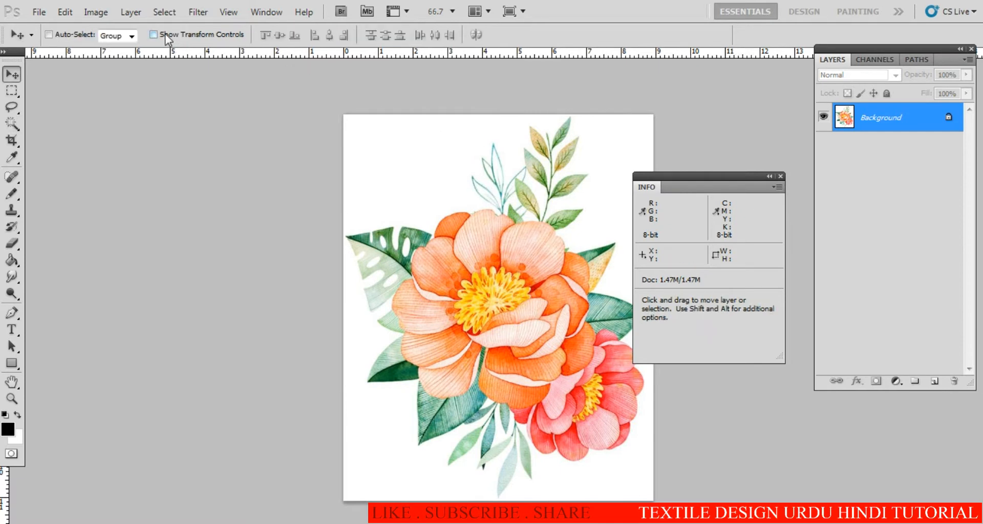
key(q)
key(w)
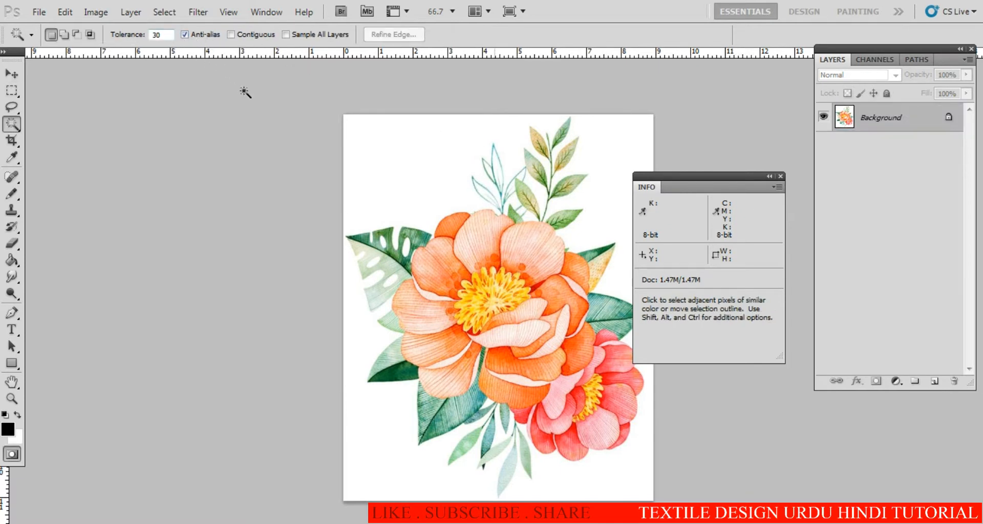
key(ctrl+a)
alt+click(438, 211)
click(467, 218)
key(ctrl+a)
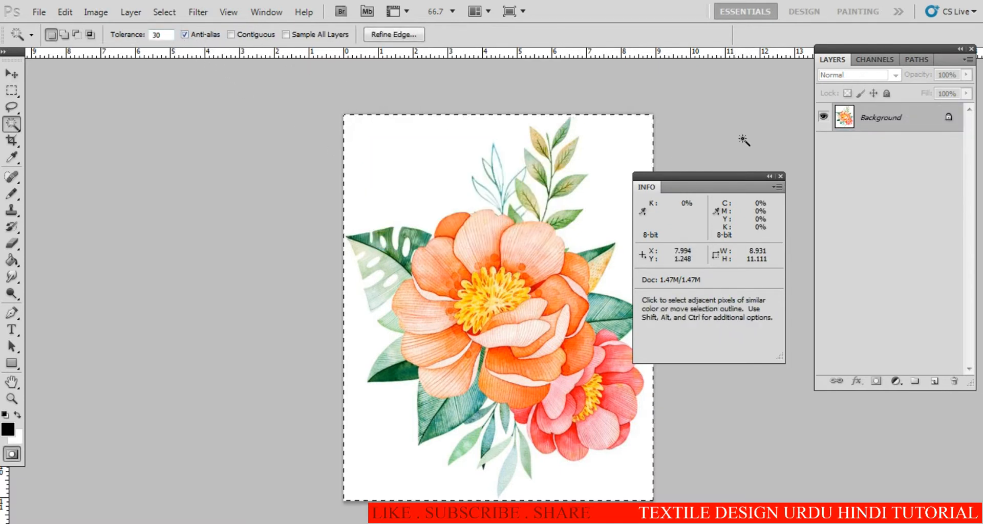
double_click(891, 119)
key(Return)
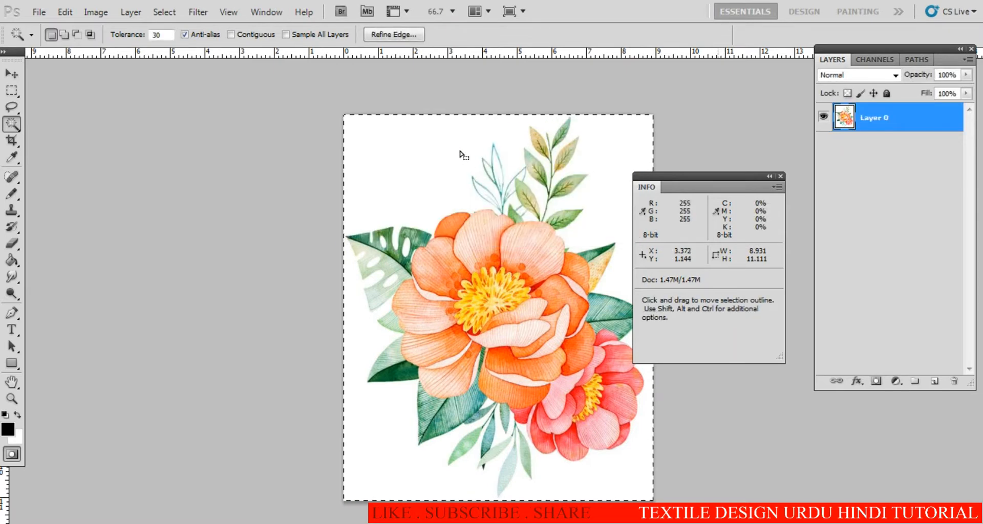
Restrict the Magic Wand to contiguous pixels and select the whole bouquet without its surrounding white background
alt+click(417, 164)
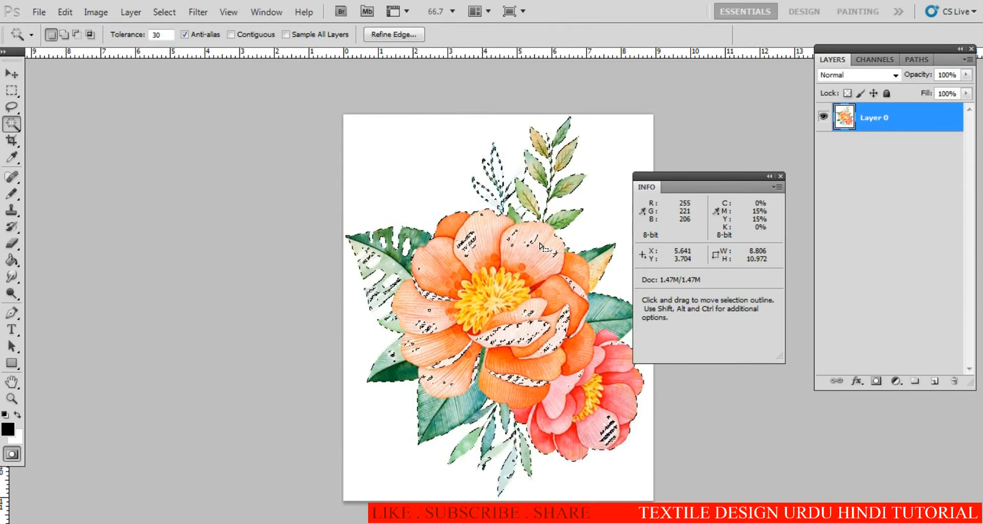
click(232, 34)
key(ctrl+a)
alt+click(455, 201)
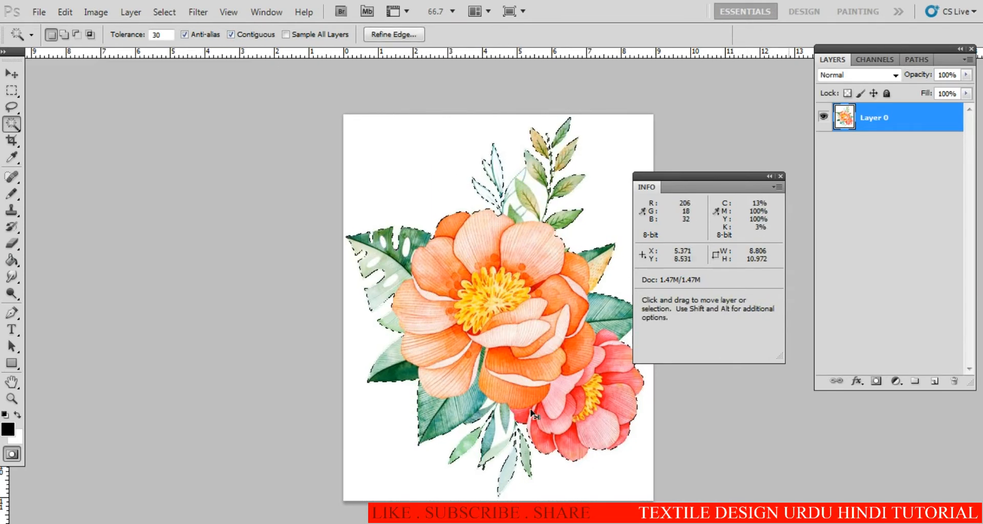
Copy the bouquet into the textile design, scale it down, and position it over the balustrade beside the large flower cluster
key(ctrl+c)
key(ctrl+Tab)
key(ctrl+v)
key(ctrl+t)
drag(554, 377, 512, 340)
key(Return)
ctrl+click(487, 317)
ctrl+click(487, 317)
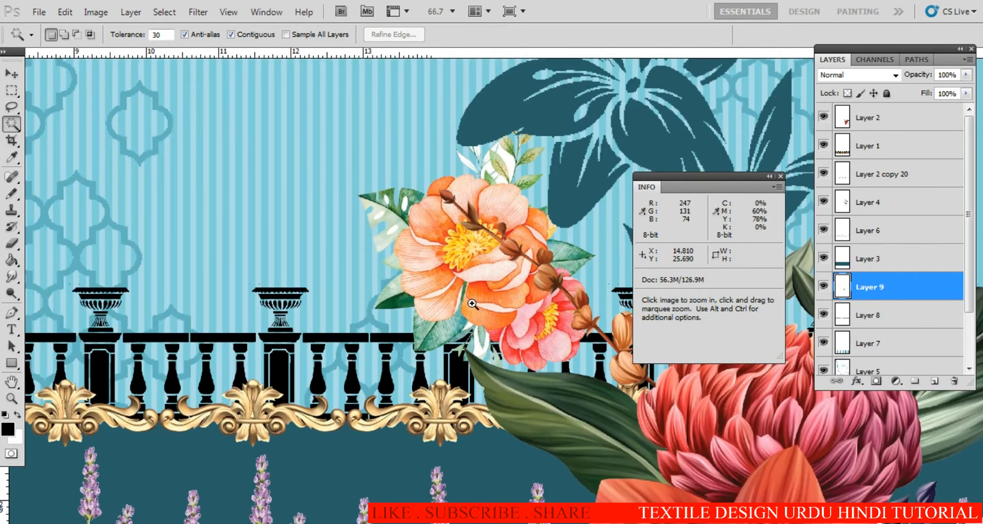
key(v)
drag(496, 306, 368, 275)
Delete the leftover white patch between the bouquet's lower leaves and clear the selection
ctrl+click(402, 312)
ctrl+click(401, 313)
click(401, 313)
key(w)
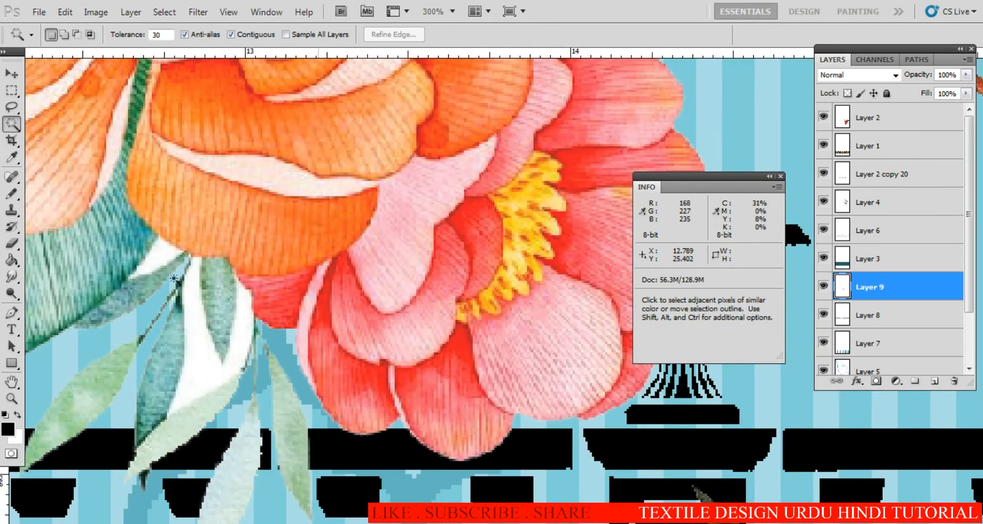
click(193, 294)
key(Delete)
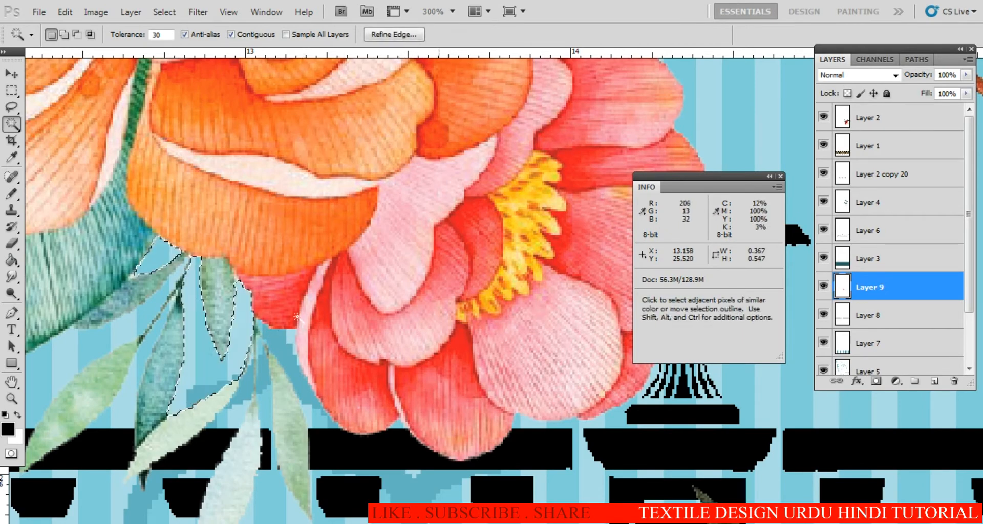
key(ctrl+d)
Scale the bouquet down further and place it above one of the balustrade urns
alt+click(329, 321)
alt+click(330, 321)
alt+click(329, 322)
alt+click(329, 322)
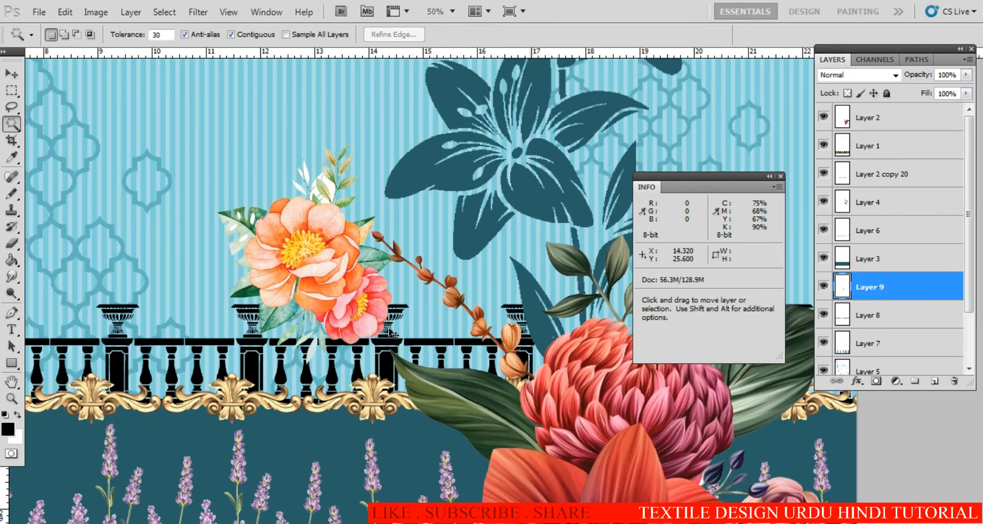
key(ctrl+t)
drag(396, 365, 368, 277)
key(Return)
ctrl+click(262, 248)
ctrl+click(262, 248)
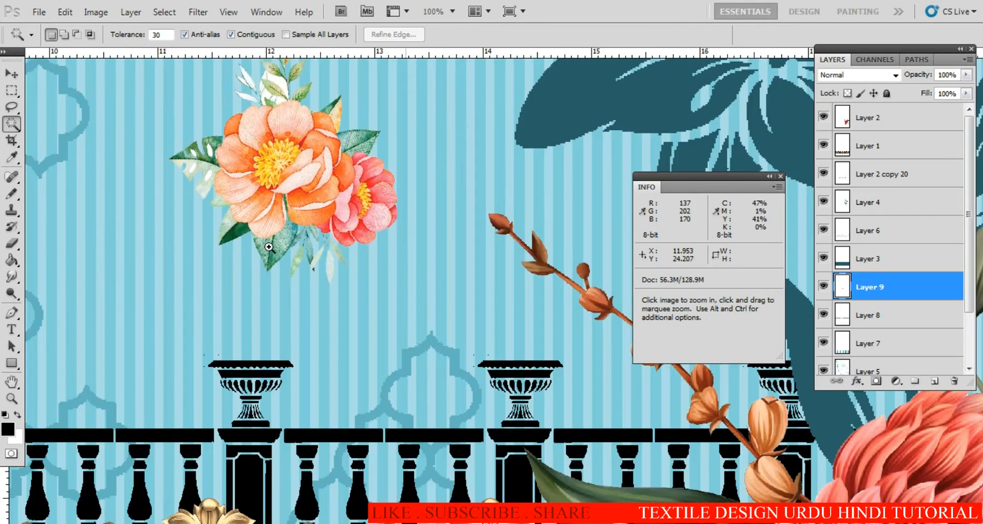
click(307, 190)
key(v)
drag(304, 182, 284, 310)
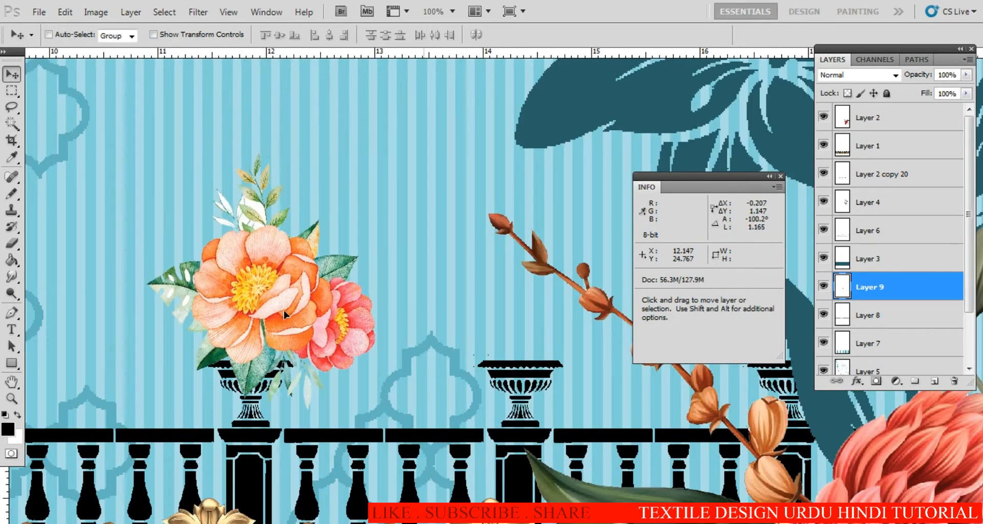
key(ctrl+g)
key(ctrl+t)
drag(356, 402, 284, 318)
drag(248, 271, 267, 359)
key(Return)
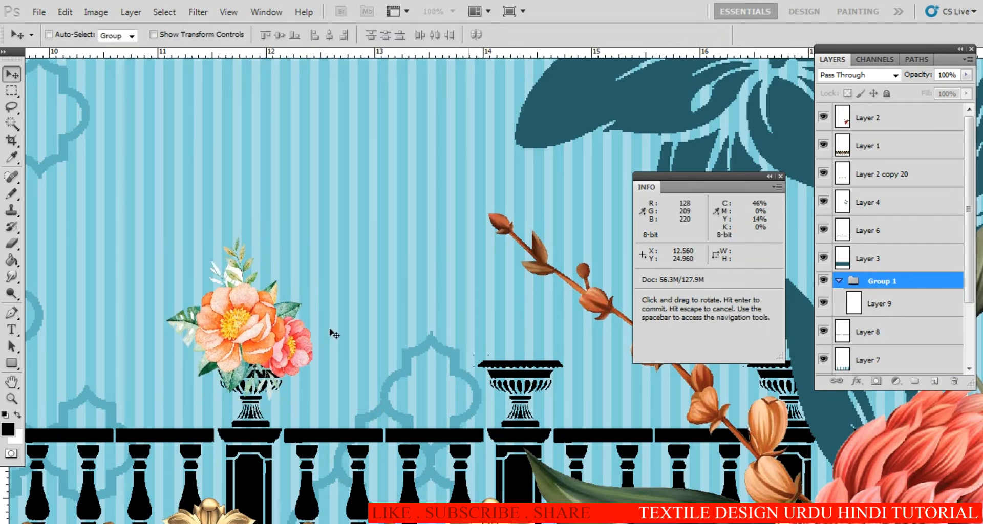
ctrl+click(222, 293)
ctrl+click(232, 296)
ctrl+click(238, 297)
scroll(238, 298, up, 2)
key(w)
click(311, 264)
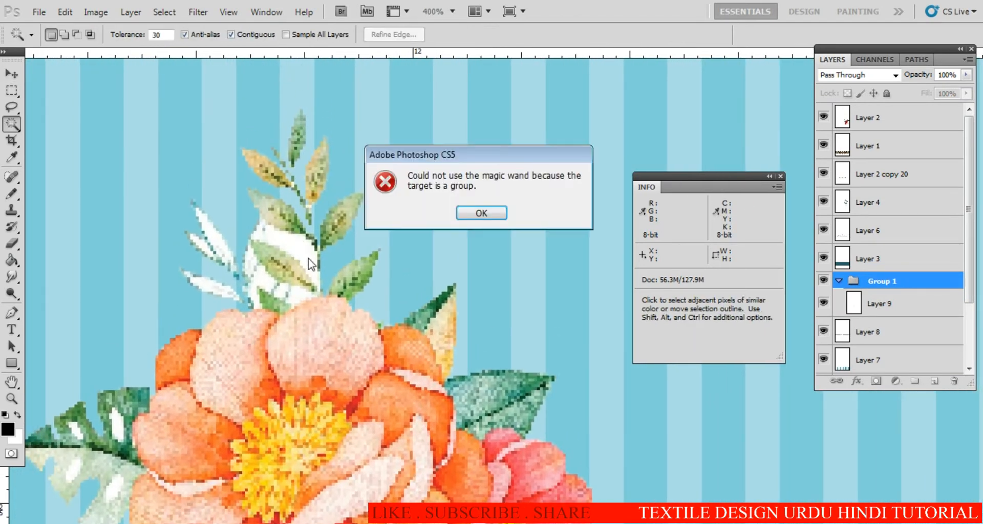
key(Return)
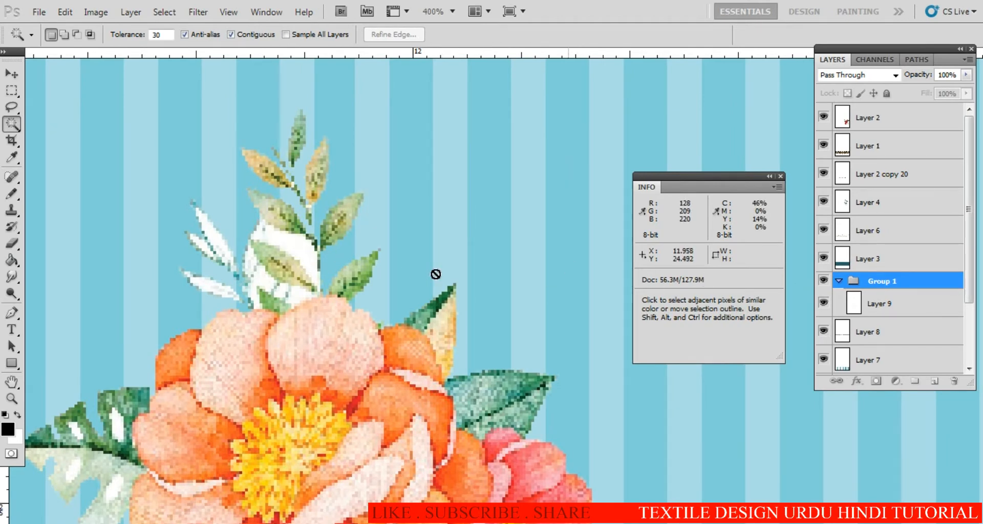
key(ctrl+alt+z)
key(ctrl+alt+z)
key(alt+space)
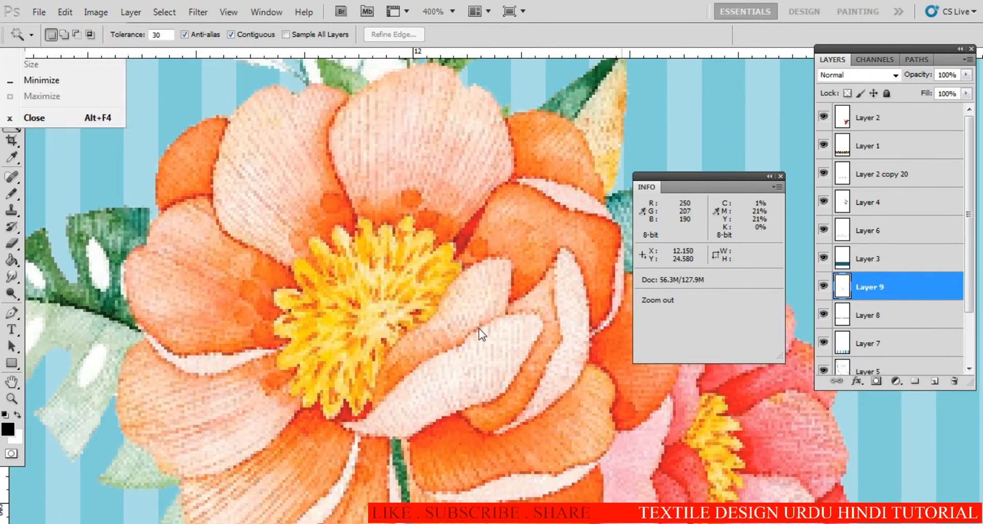
Scale the bouquet to 71.48% and move it down onto the rim of the balustrade urn
key(ctrl+1)
key(ctrl+t)
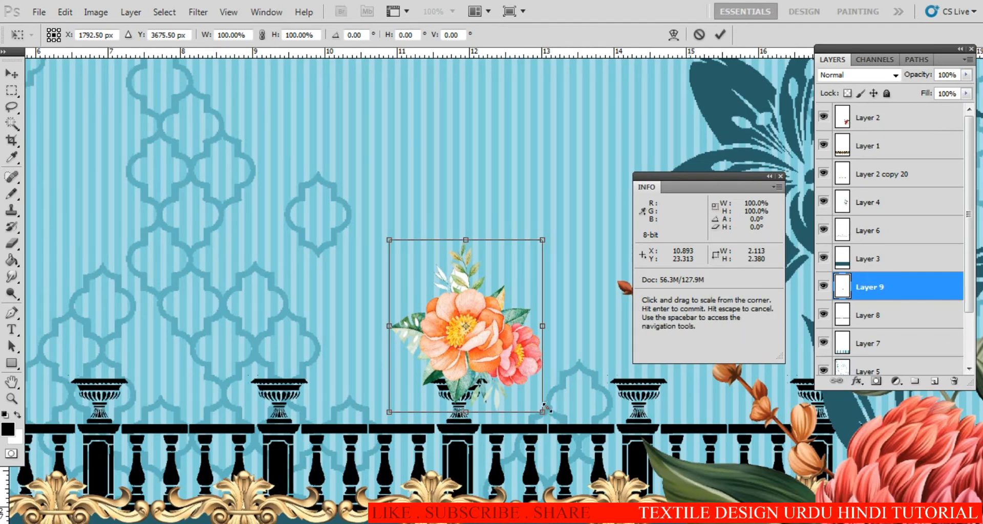
drag(544, 410, 498, 362)
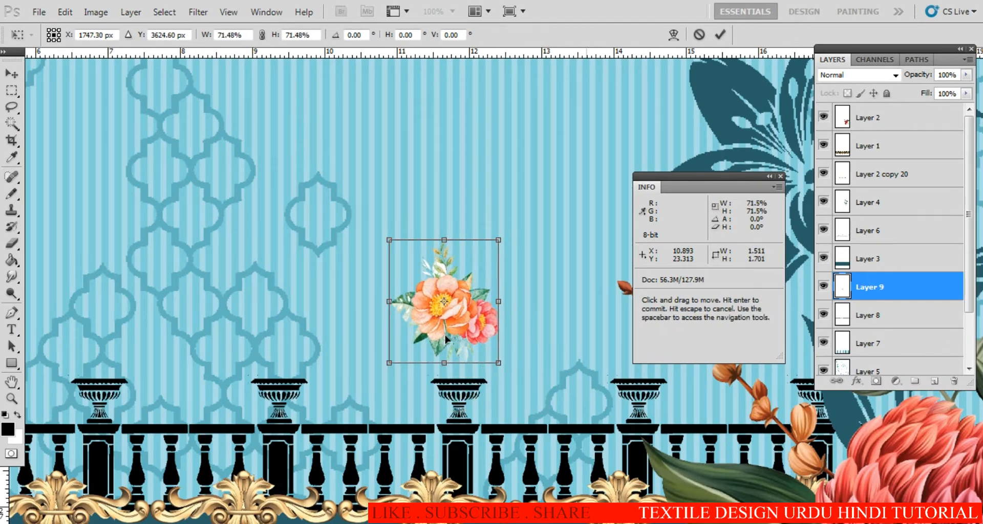
key(Return)
key(v)
drag(443, 296, 455, 341)
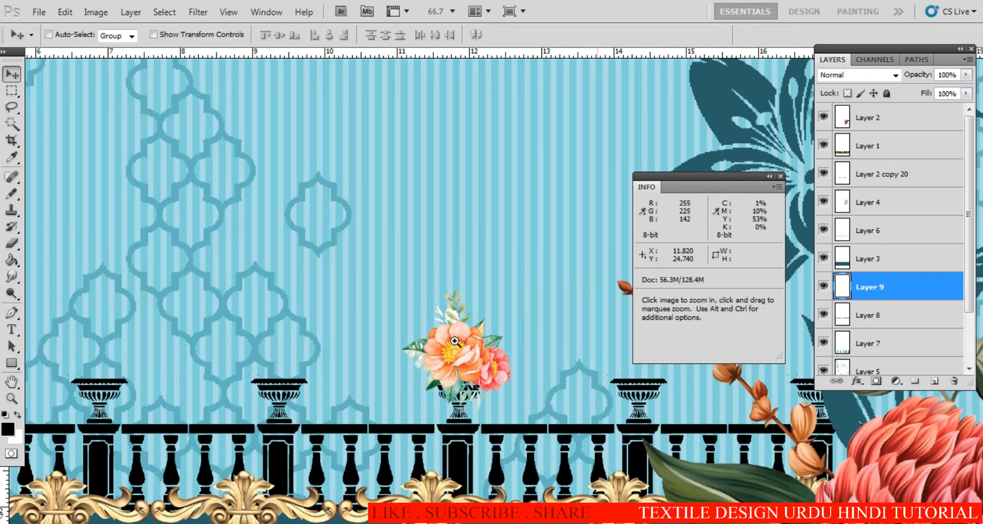
Delete the white areas enclosed by the bouquet's upper leaves and clear the selection
click(455, 341)
click(454, 341)
key(w)
click(425, 303)
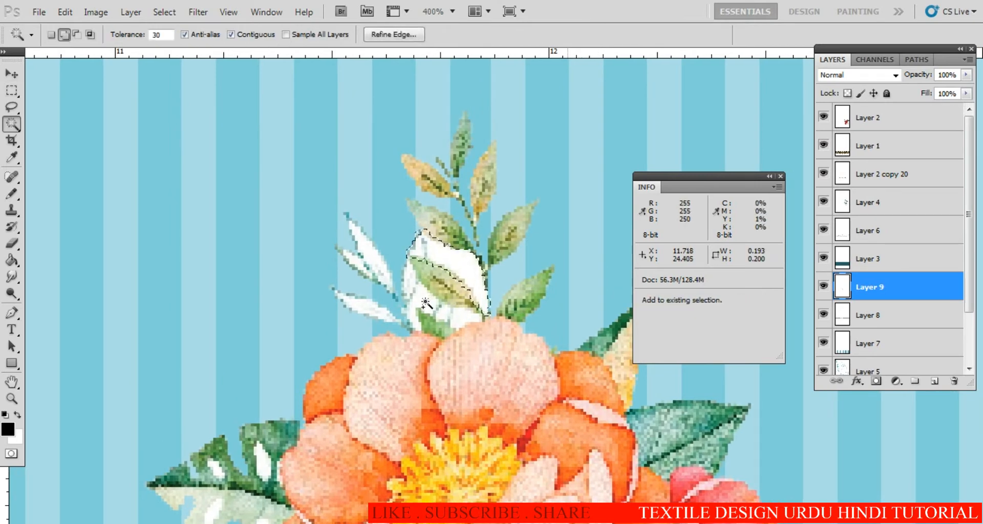
shift+click(424, 303)
key(Delete)
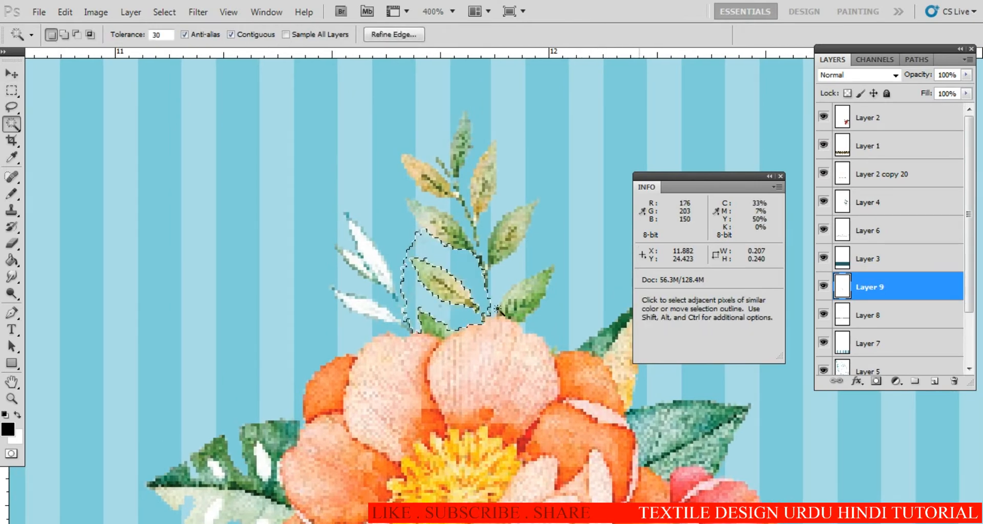
key(ctrl+d)
alt+click(469, 348)
alt+click(472, 355)
alt+click(472, 355)
alt+click(472, 355)
drag(496, 384, 465, 318)
right_click(468, 314)
click(507, 404)
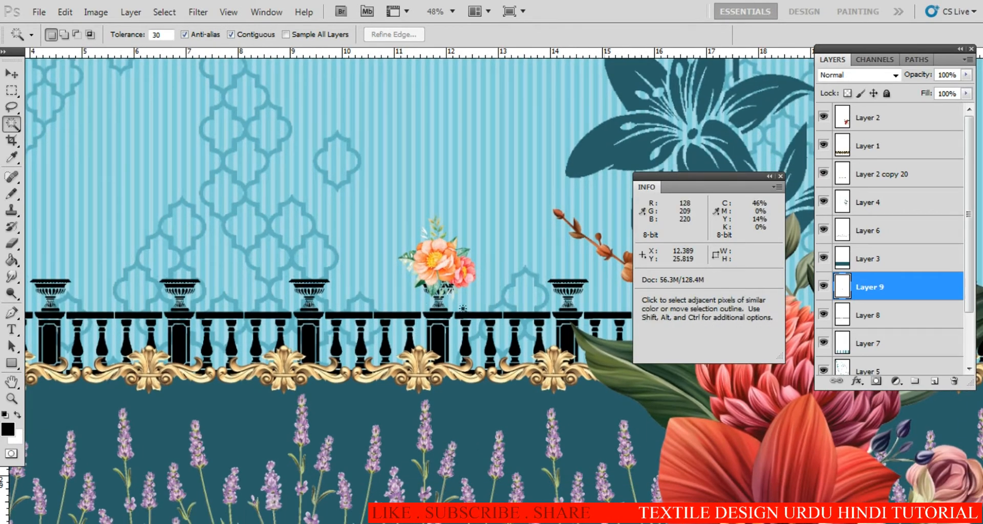
right_click(467, 287)
key(Escape)
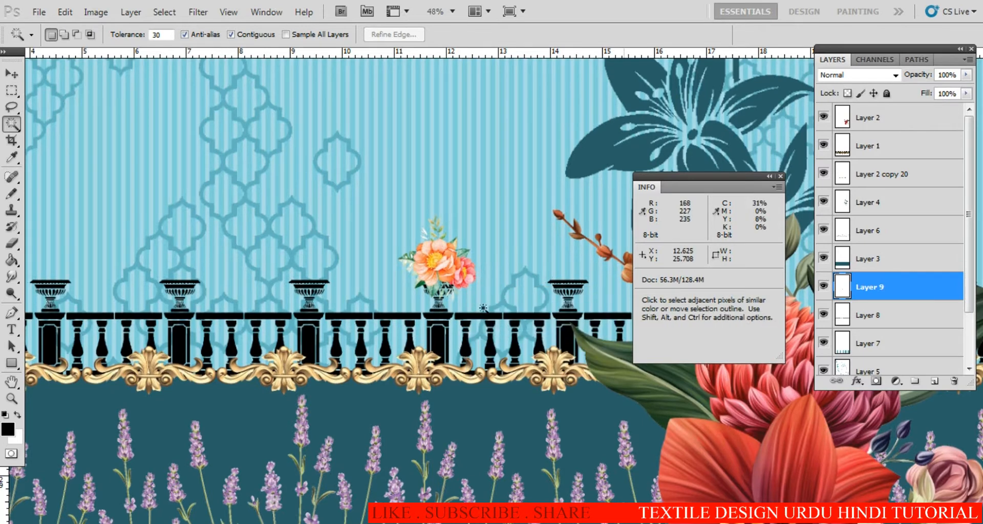
Reduce the bouquet slightly more and seat it centred in its balustrade urn
key(ctrl+t)
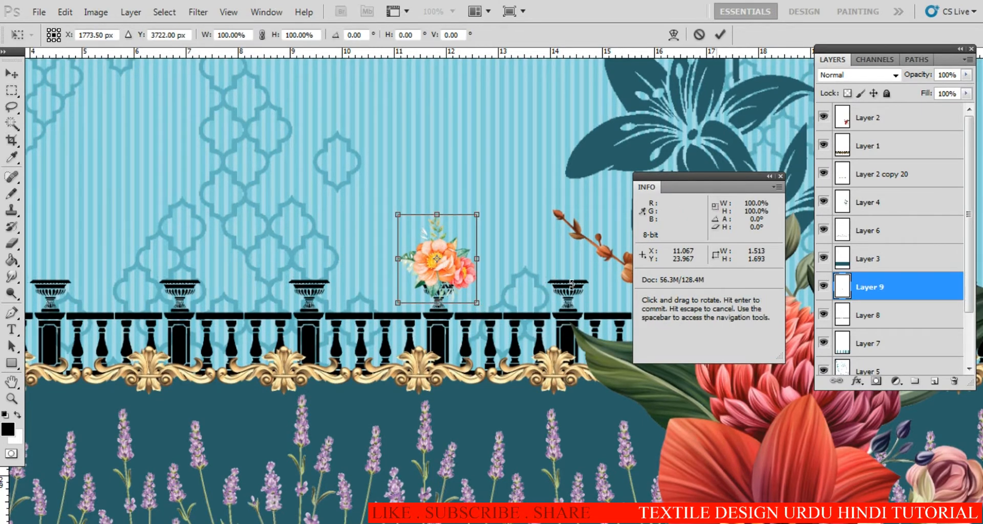
drag(477, 303, 439, 271)
key(Return)
key(w)
key(v)
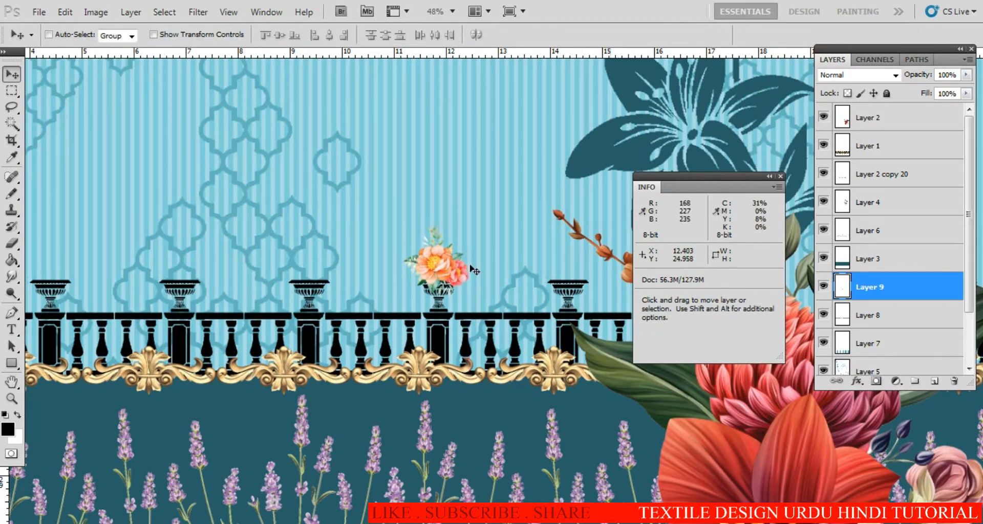
Duplicate the bouquet twice toward the fabric's left side, placing the copies on every second balustrade urn
scroll(512, 258, left, 3)
drag(546, 284, 224, 267)
scroll(429, 280, down, 2)
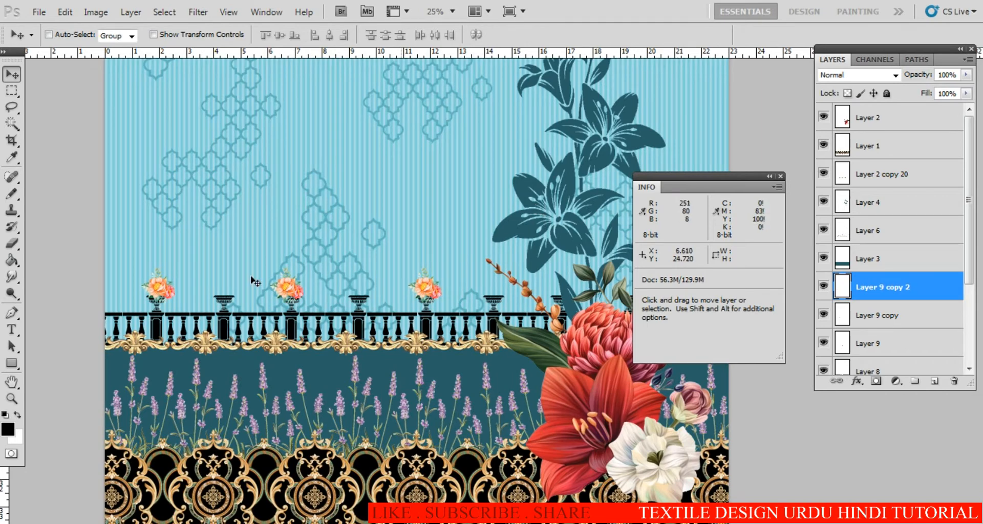
Duplicate the orange bouquet onto the balustrade urn beside the large red flowers, two urns along from the previous one
drag(161, 290, 564, 295)
ctrl+click(560, 289)
ctrl+click(560, 290)
ctrl+click(560, 290)
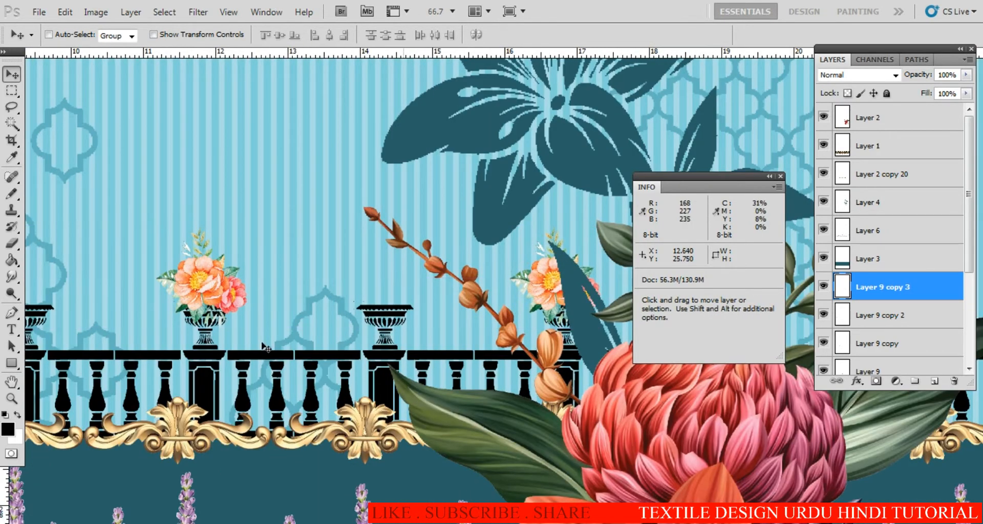
ctrl+alt+click(325, 316)
ctrl+alt+click(325, 316)
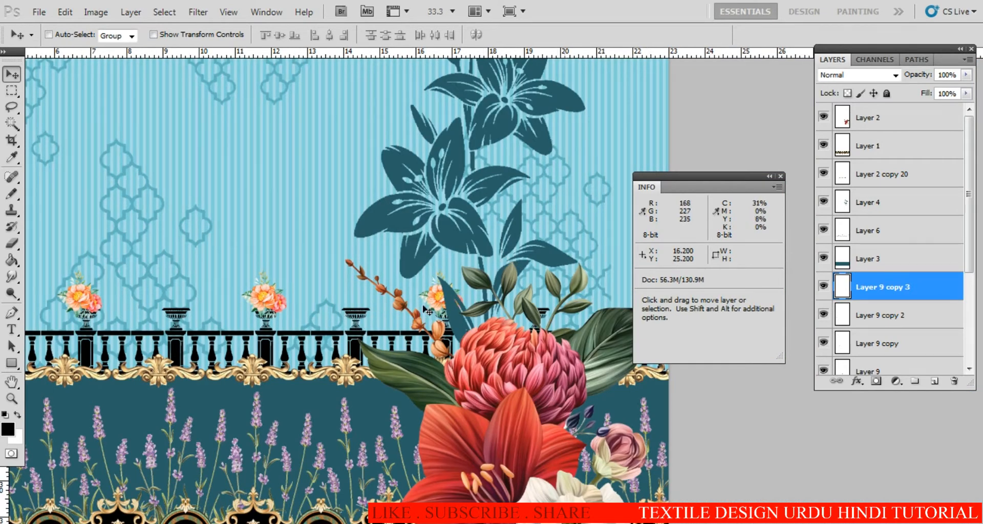
Open the pink rose bouquet image 6c74b38e67f3fbcc7a4574d7490ecfac and select its white background with the Magic Wand
key(ctrl+o)
click(482, 171)
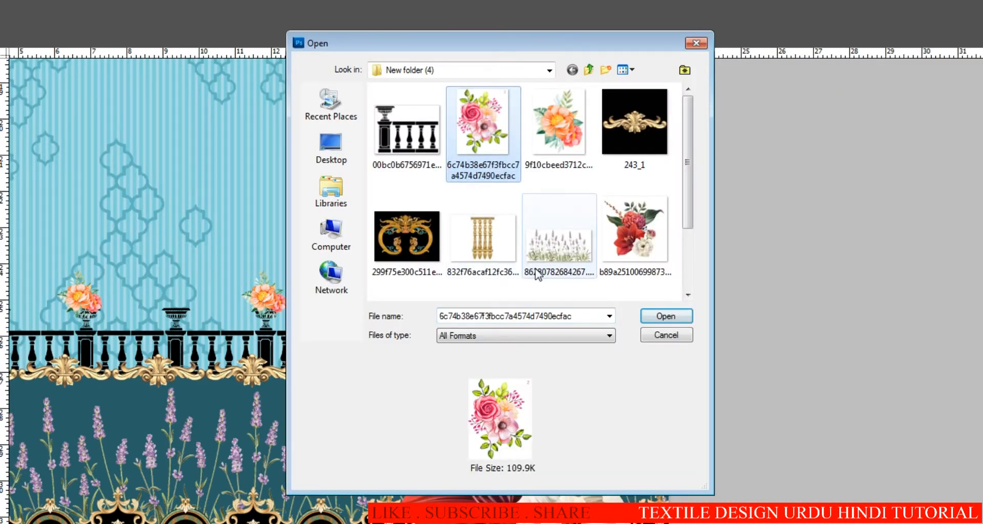
key(Return)
key(w)
click(596, 311)
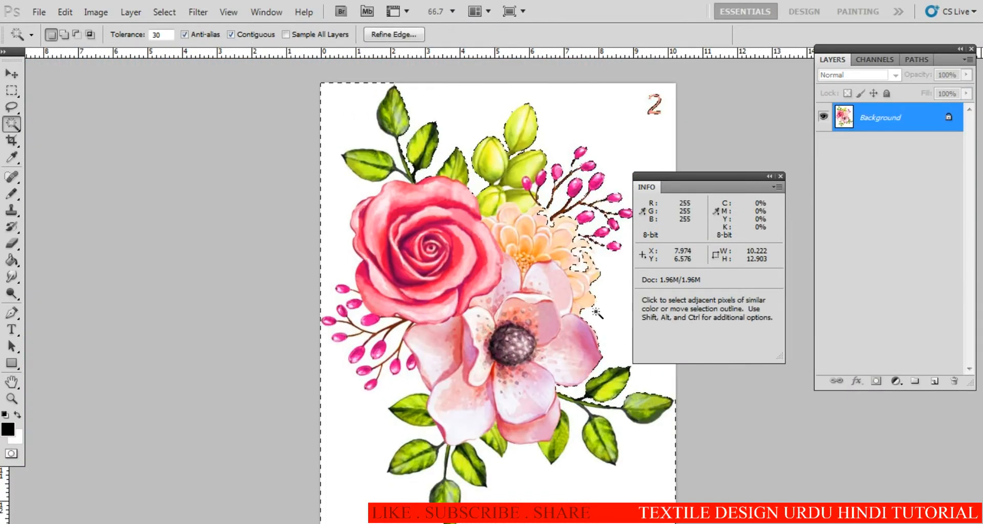
Add the number 2 to the background selection and invert it so that only the rose bouquet is selected
key(space)
drag(596, 312, 522, 367)
key(v)
key(m)
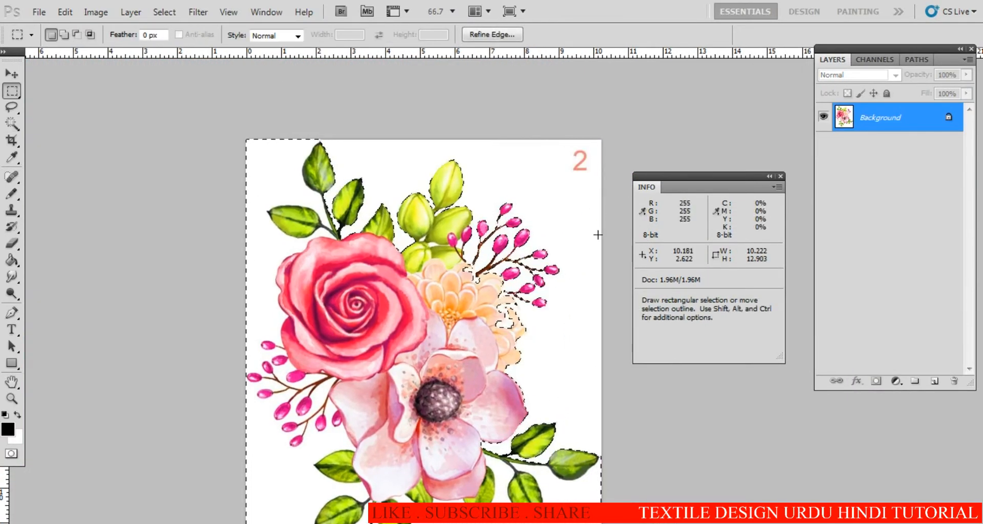
key(w)
alt+click(277, 256)
alt+click(286, 458)
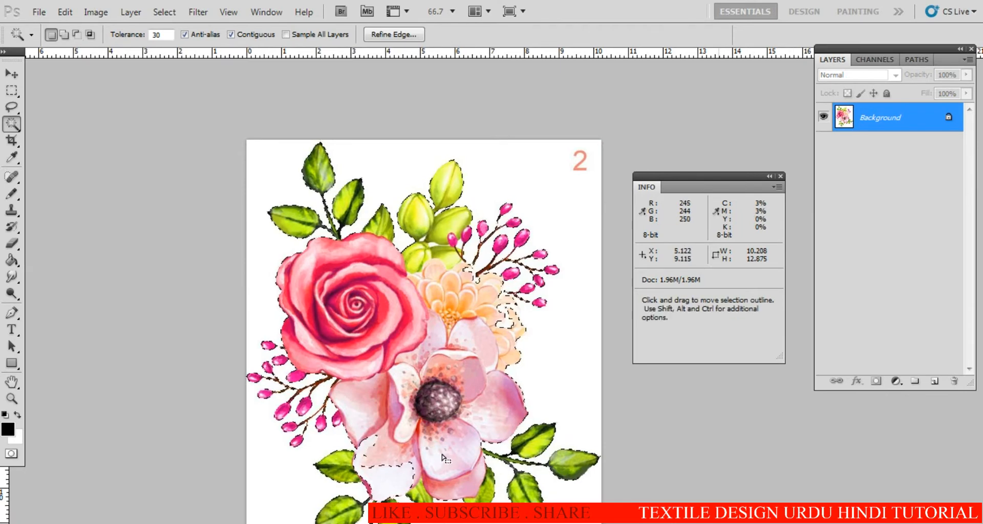
Add the missed pale areas of the anemone's lower petal to the bouquet selection with the Lasso
key(space)
drag(480, 428, 470, 366)
key(ctrl+space)
ctrl+click(433, 398)
ctrl+click(433, 399)
key(m)
key(l)
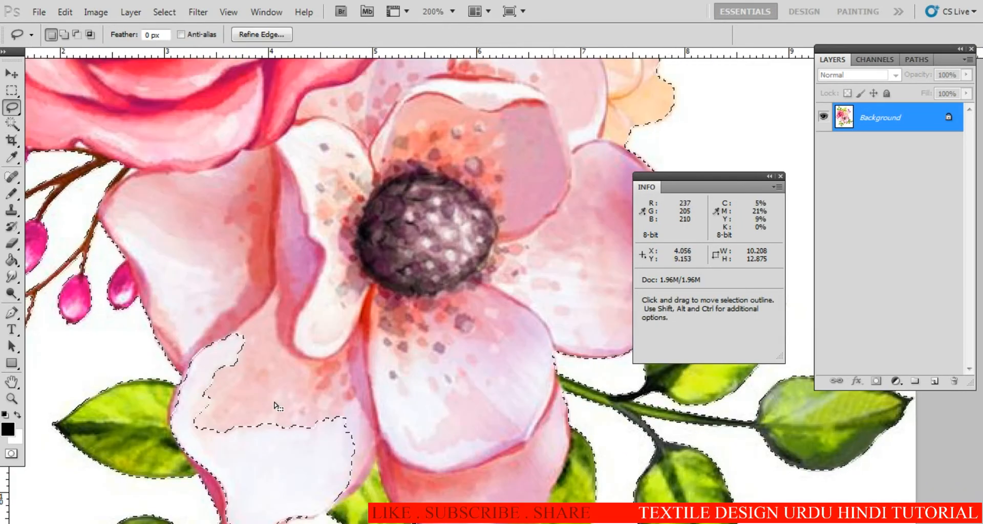
mouse_move(218, 363)
shift+mouse_down()
mouse_move(233, 344)
mouse_move(220, 354)
shift+mouse_up()
key(space)
mouse_move(314, 382)
mouse_down()
mouse_move(330, 327)
mouse_move(373, 275)
mouse_up()
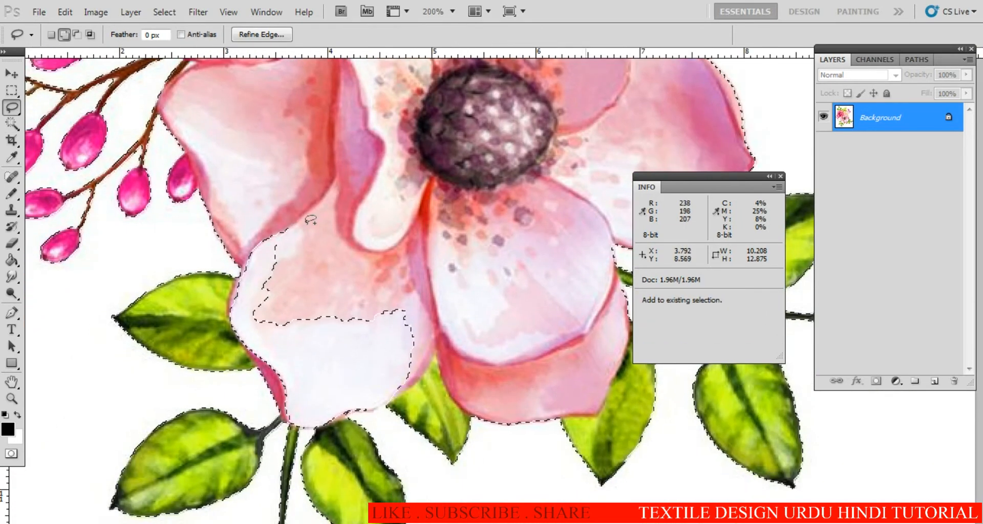
mouse_move(307, 223)
mouse_down()
mouse_move(245, 243)
mouse_move(235, 316)
mouse_move(267, 354)
mouse_move(251, 311)
mouse_move(227, 335)
mouse_move(273, 362)
mouse_move(291, 409)
mouse_move(316, 422)
mouse_move(339, 417)
mouse_up()
Cut the selected rose bouquet and paste it into the fabric design
key(space)
drag(527, 196, 421, 391)
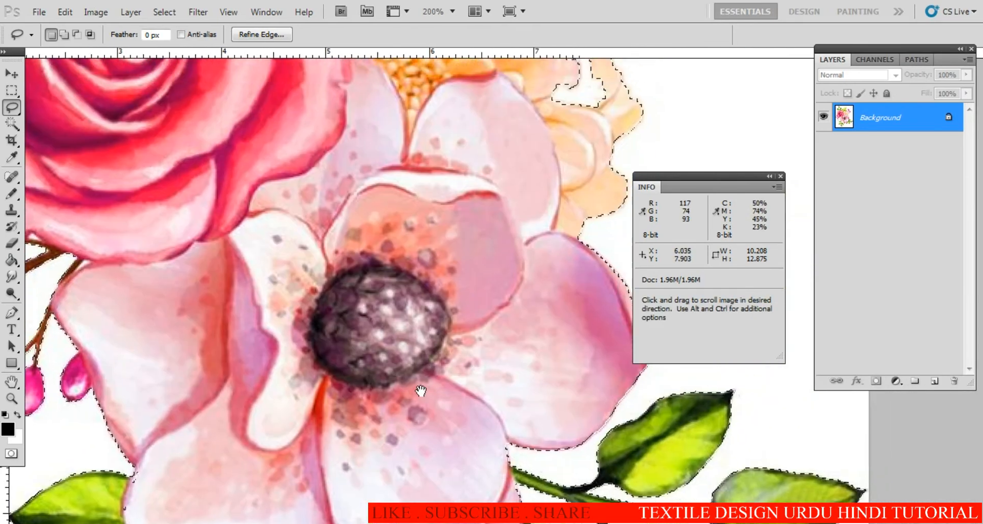
drag(487, 253, 418, 437)
mouse_move(438, 256)
mouse_down()
mouse_move(509, 338)
mouse_move(548, 260)
mouse_move(407, 235)
mouse_up()
mouse_move(425, 131)
mouse_down()
mouse_move(454, 252)
mouse_move(442, 279)
mouse_move(416, 246)
mouse_up()
scroll(413, 284, down, 3)
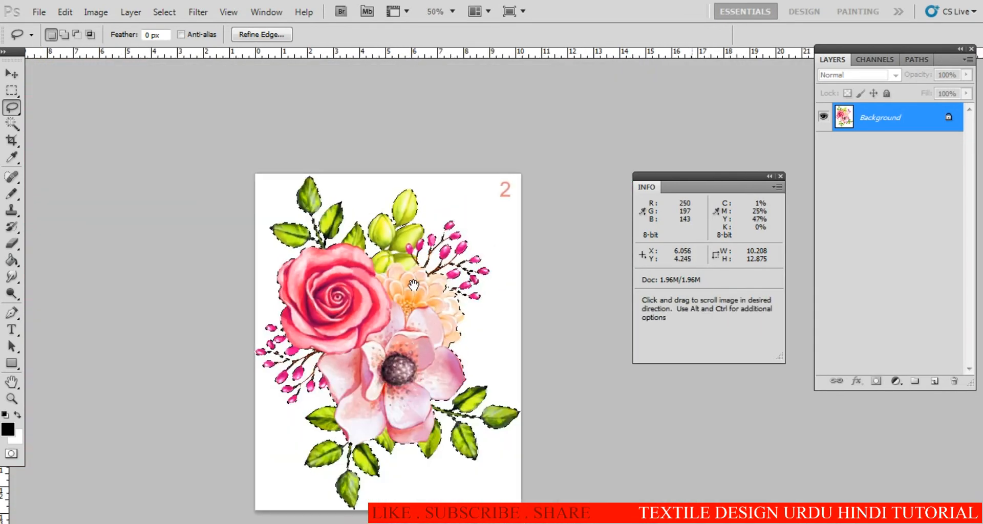
key(ctrl+x)
key(ctrl+Tab)
key(ctrl+v)
key(v)
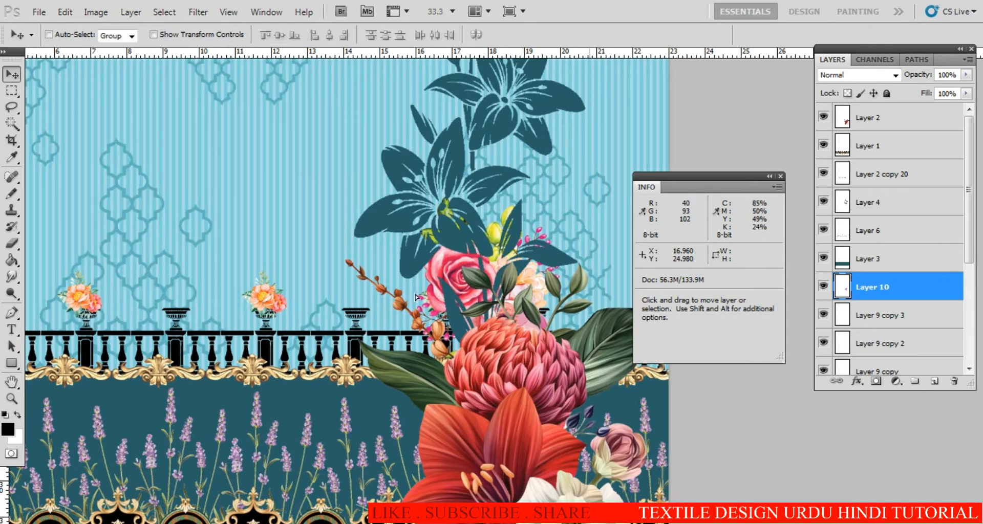
Shrink the rose bouquet to a small motif and move it onto the striped area above the balustrade
drag(416, 297, 372, 292)
key(ctrl+t)
drag(451, 406, 319, 278)
key(Return)
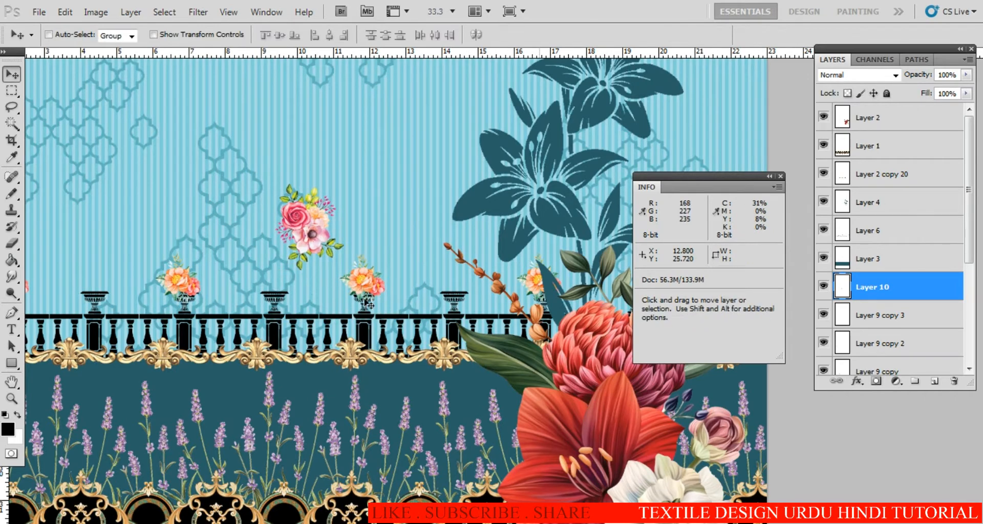
Rotate the small rose bouquet so that its rose and anemone sit side by side
key(ctrl+plus)
key(ctrl+plus)
key(ctrl+t)
drag(280, 302, 418, 263)
key(Return)
Fit the rose bouquet to the empty urn between two orange bouquets and seat it on the rim
drag(344, 228, 297, 313)
key(ctrl+t)
key(Return)
key(ctrl+t)
key(Return)
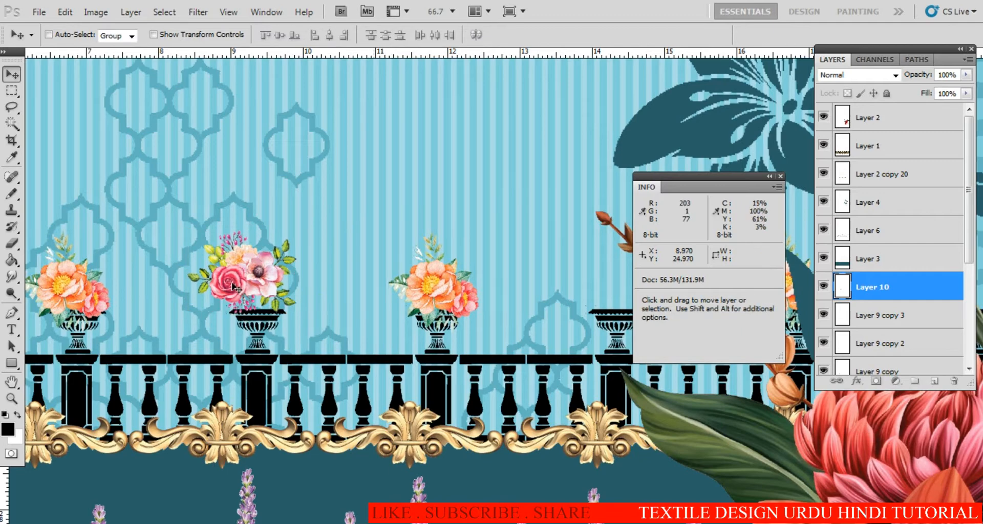
mouse_move(260, 271)
mouse_down()
mouse_move(285, 291)
mouse_move(272, 281)
mouse_up()
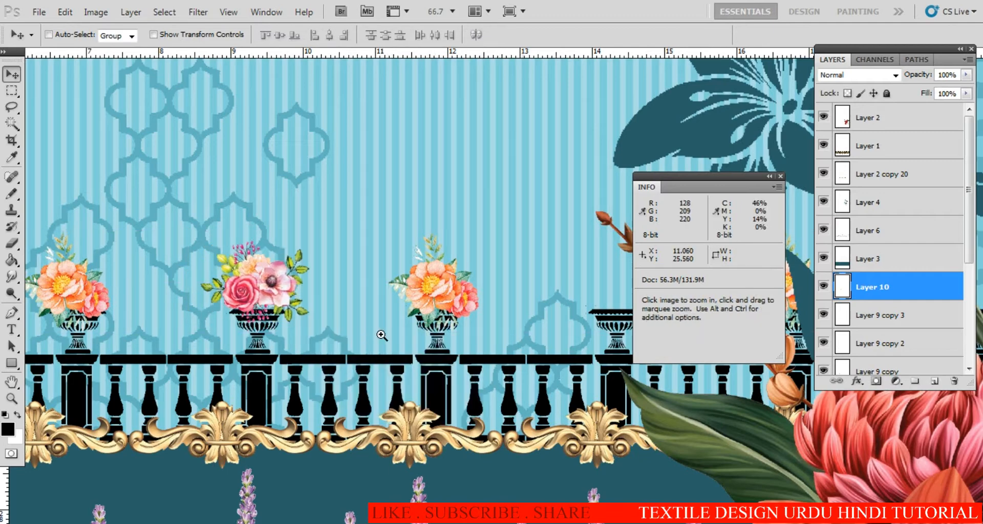
Duplicate the rose bouquet twice, placing the copies on the next empty urns to either side
right_click(350, 314)
click(398, 355)
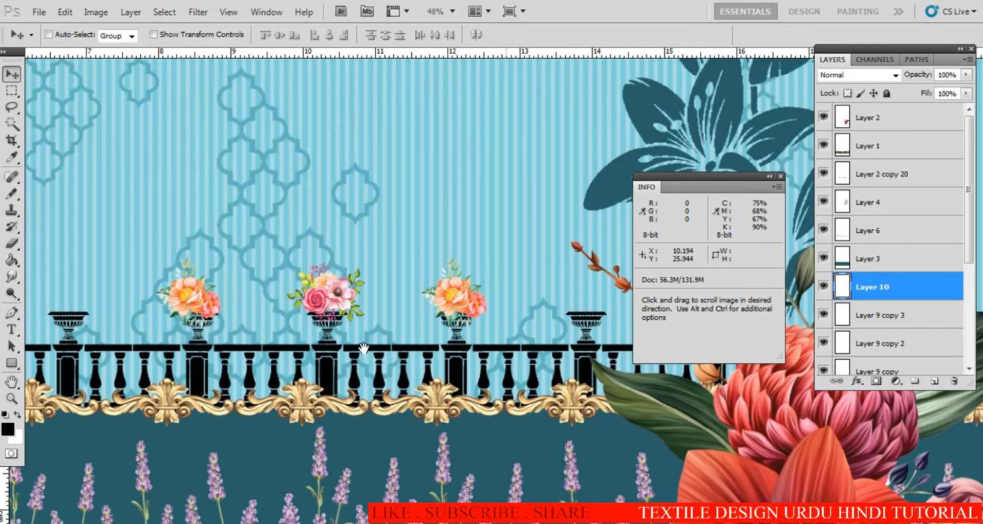
drag(398, 355, 461, 339)
drag(403, 307, 142, 307)
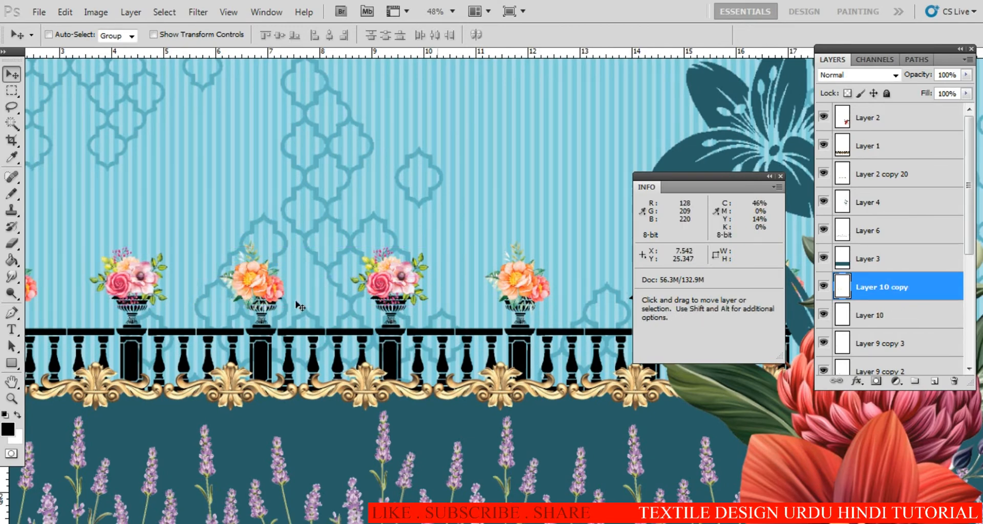
key(ctrl+minus)
key(ctrl+minus)
drag(269, 294, 472, 295)
drag(431, 323, 443, 351)
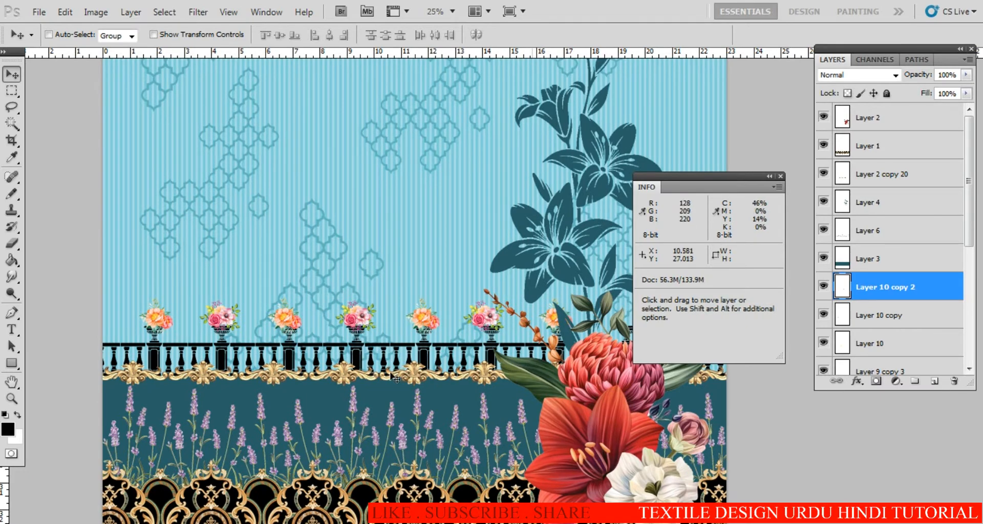
Select the black balustrade and urns on Layer 8, fill them with the lavender band's dark teal (285d66), and clear the selection
ctrl+click(392, 371)
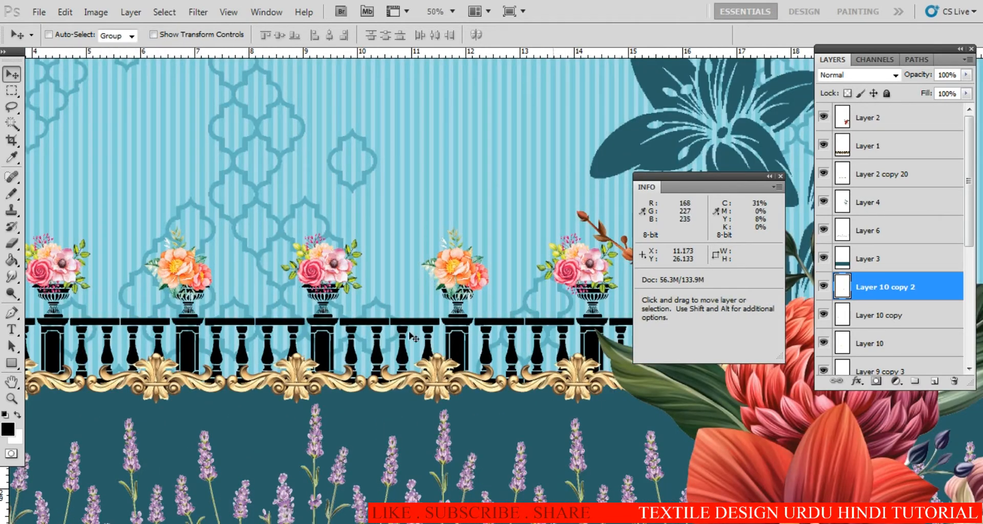
right_click(465, 349)
click(479, 354)
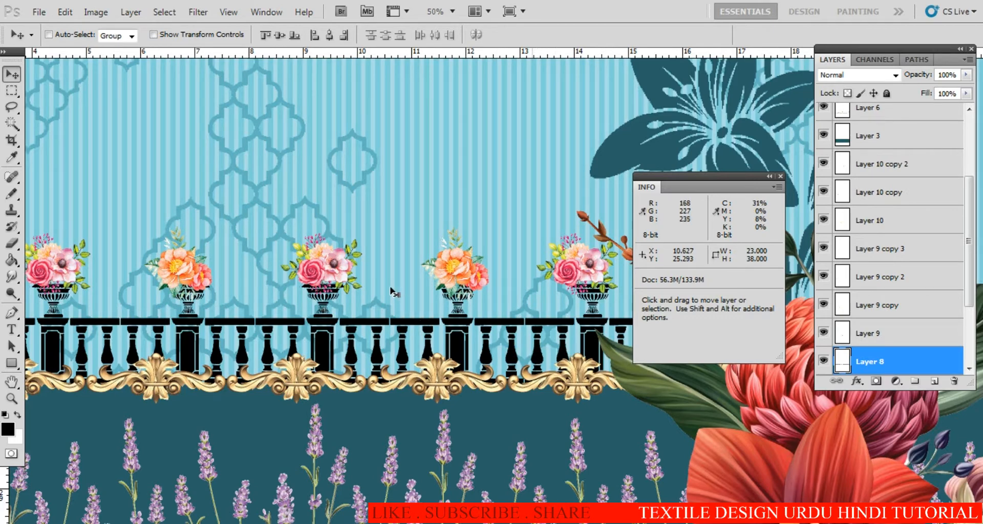
key(w)
click(404, 272)
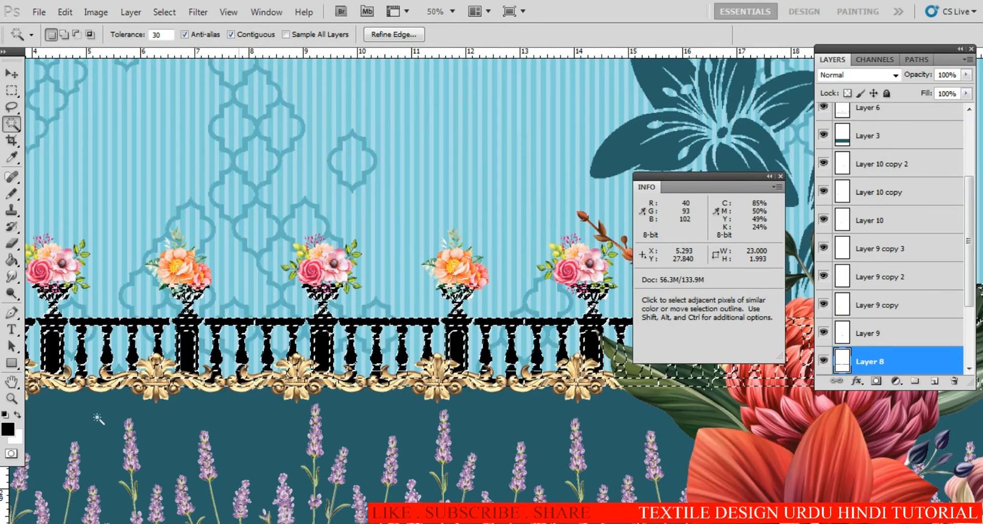
click(7, 429)
click(95, 419)
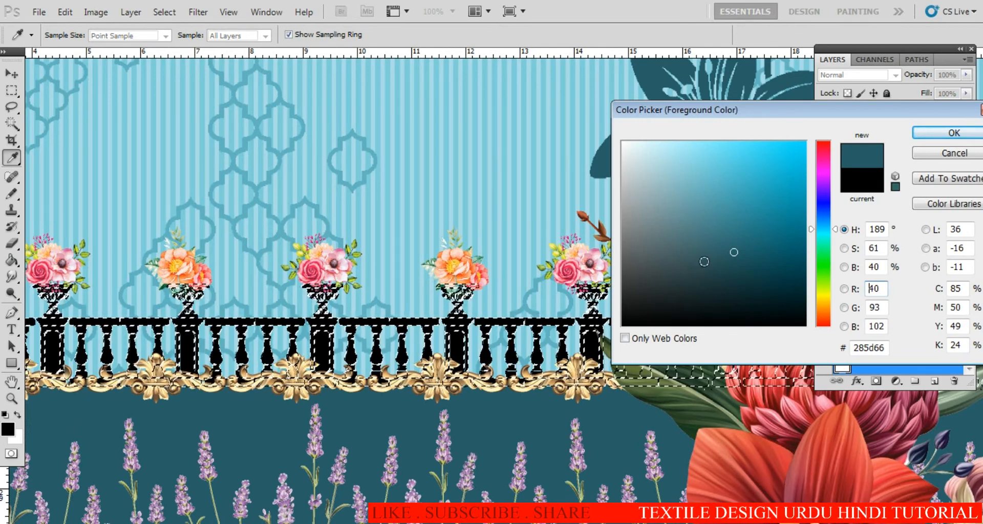
key(Return)
key(v)
key(alt+BackSpace)
key(ctrl+d)
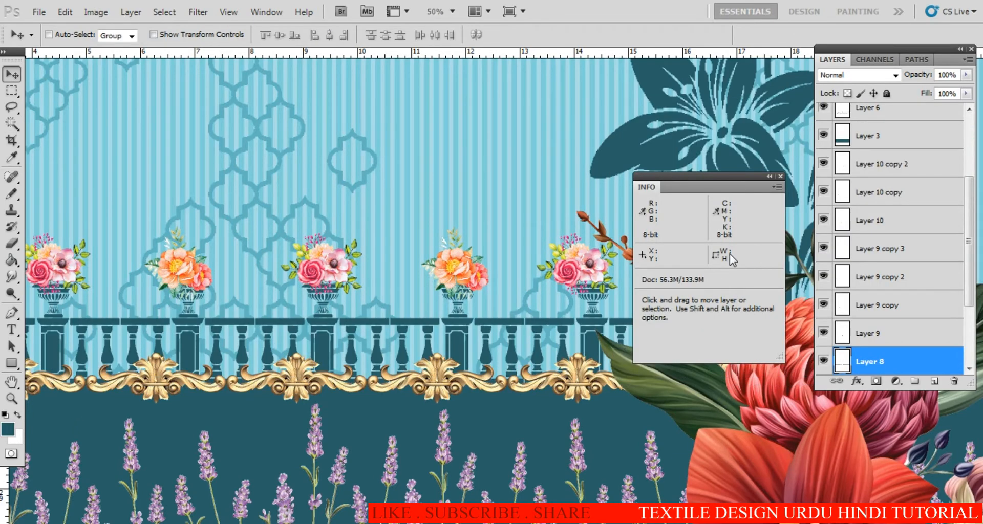
Open the image of the gold scroll frame with turquoise leaves on a black background
scroll(381, 378, down, 3)
drag(460, 402, 418, 363)
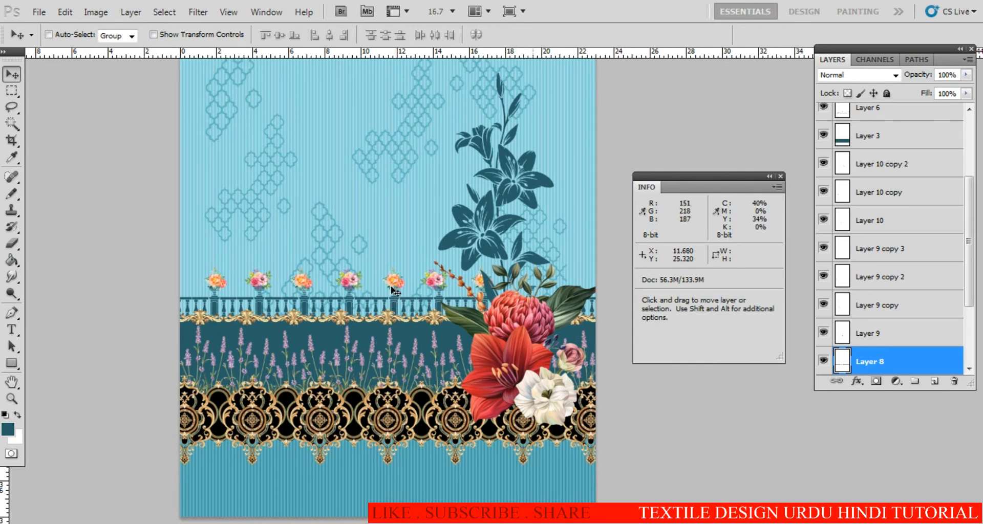
drag(394, 290, 401, 357)
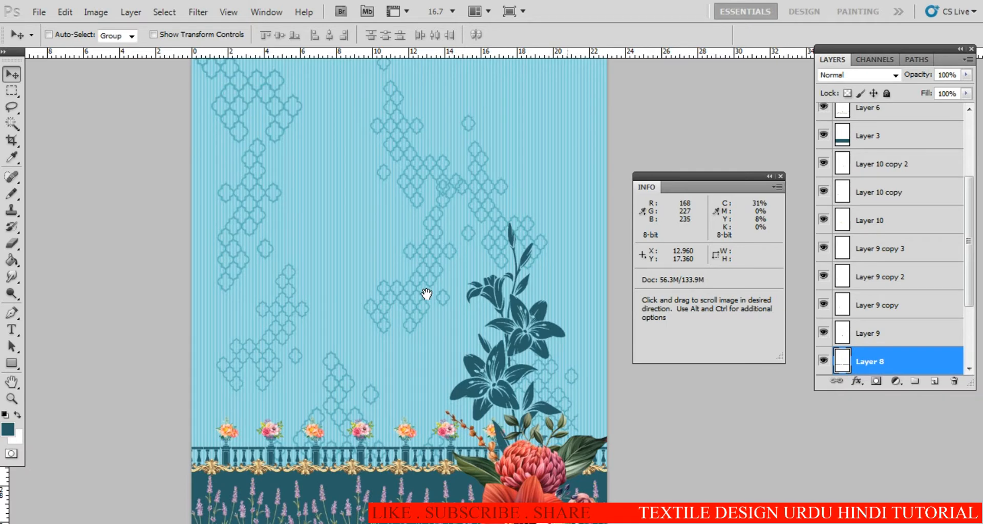
key(ctrl+o)
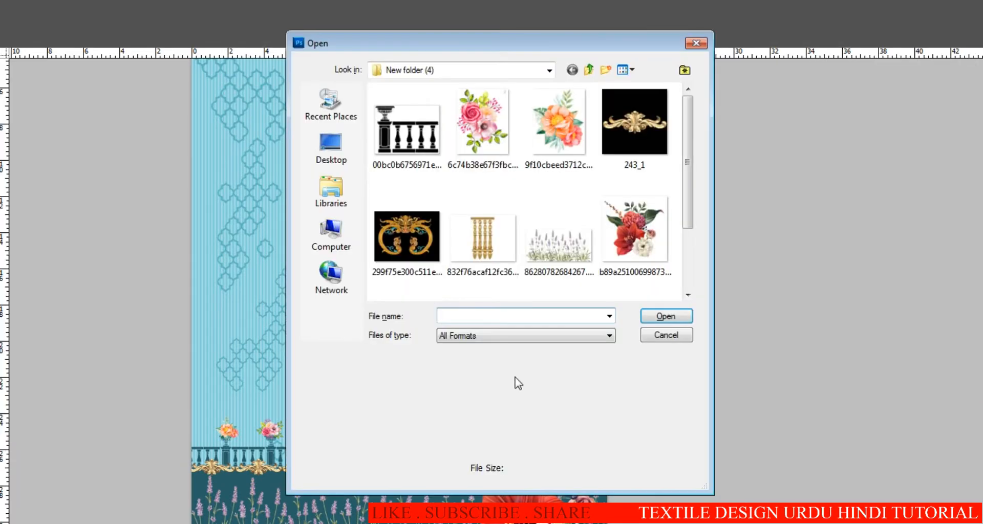
drag(689, 215, 691, 274)
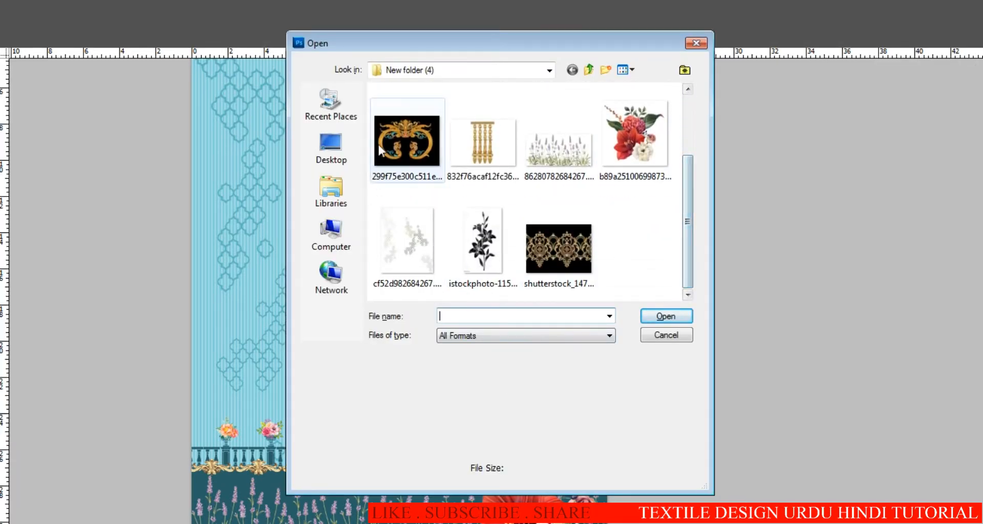
click(407, 130)
click(666, 317)
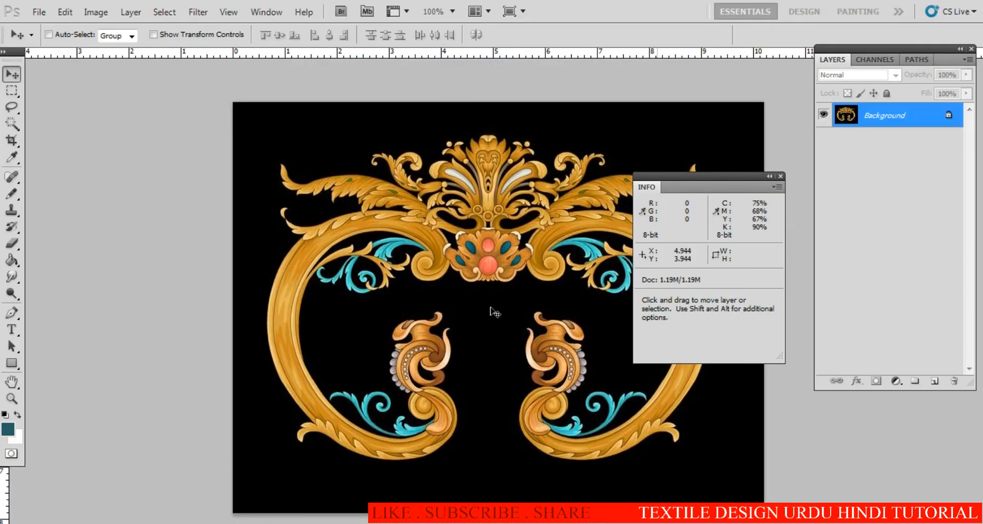
Select the gold ornament without its black background, copy it, and paste it into the fabric design
key(w)
click(498, 339)
key(ctrl+shift+i)
key(ctrl+c)
key(ctrl+Tab)
key(ctrl+v)
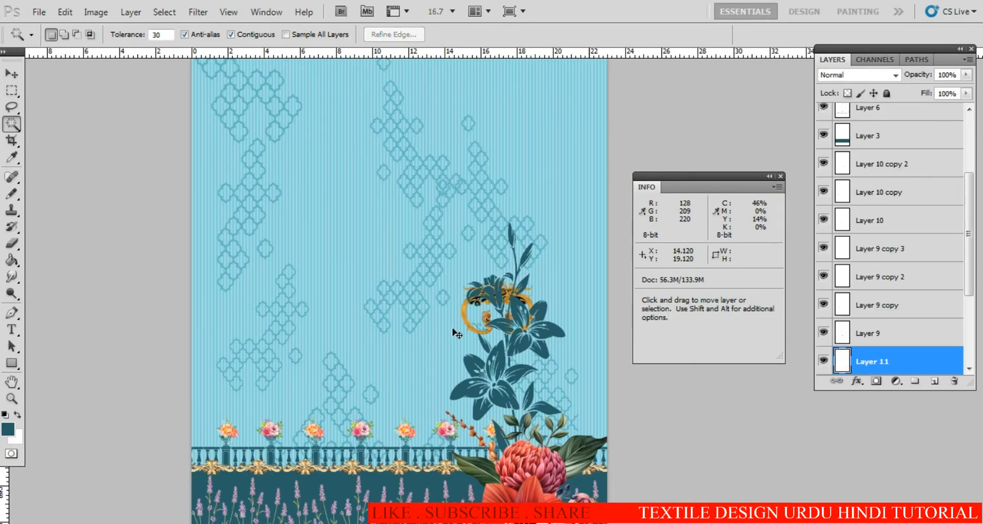
Move the gold ornament clear of the teal lilies and rotate it 180°
key(v)
drag(484, 323, 361, 319)
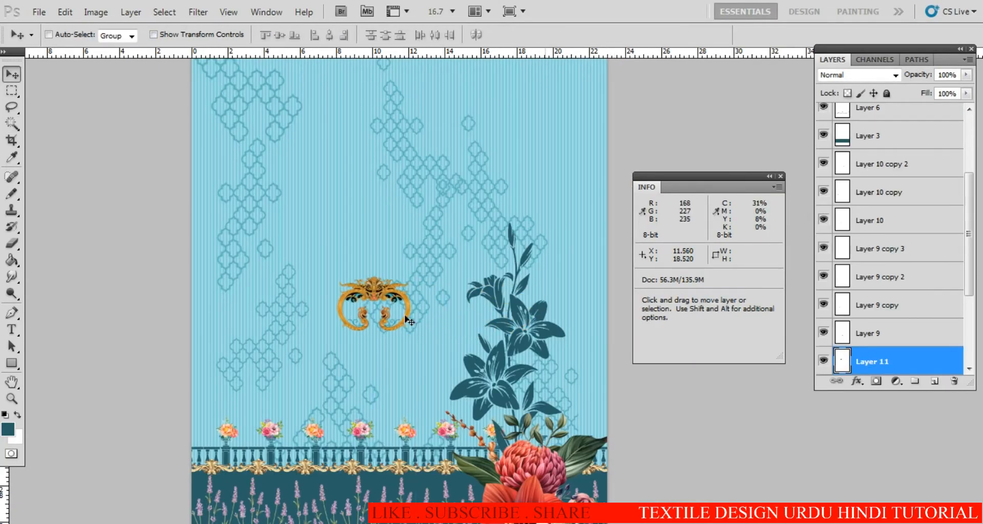
key(ctrl+t)
right_click(395, 304)
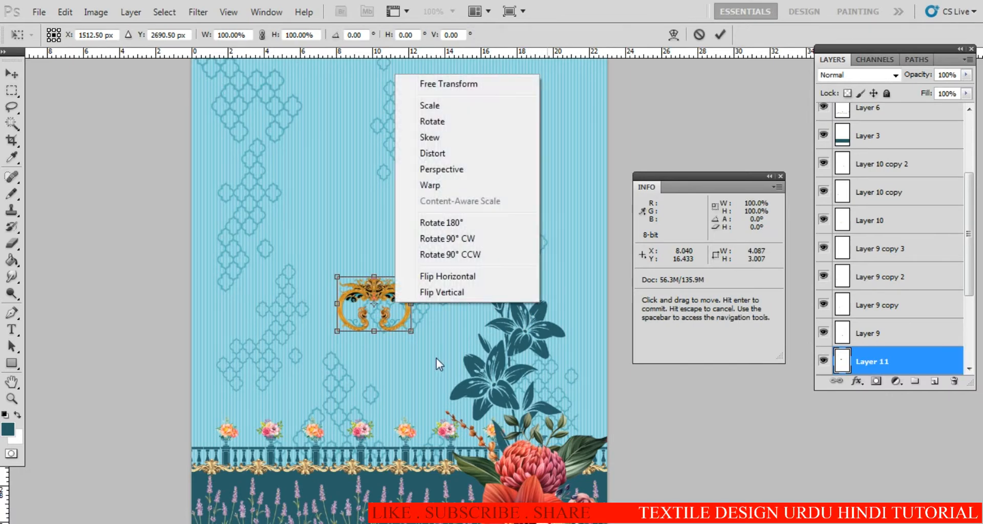
click(441, 222)
key(Return)
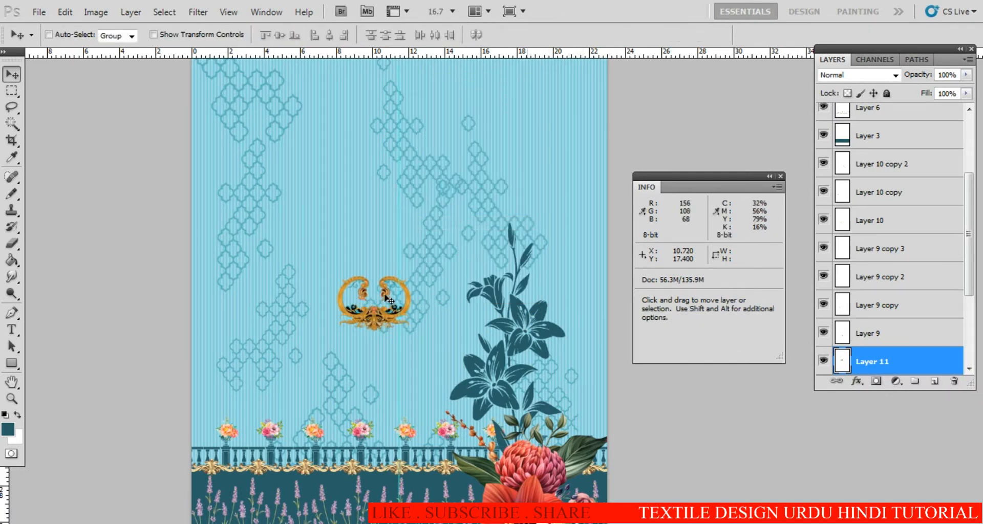
Move the gold ornament up into the fabric's upper area and centre it on the vertical guide
drag(384, 298, 408, 219)
ctrl+click(421, 219)
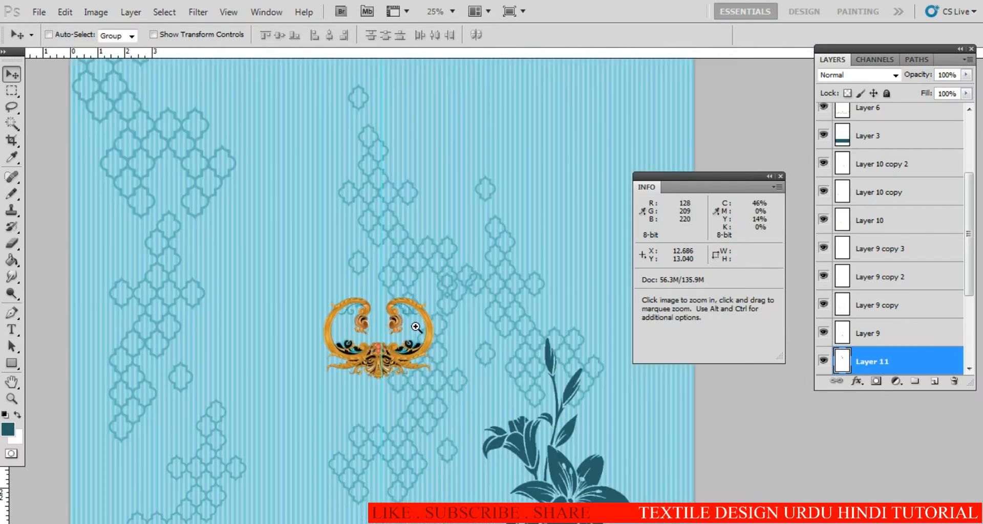
drag(437, 342, 470, 460)
drag(469, 457, 465, 378)
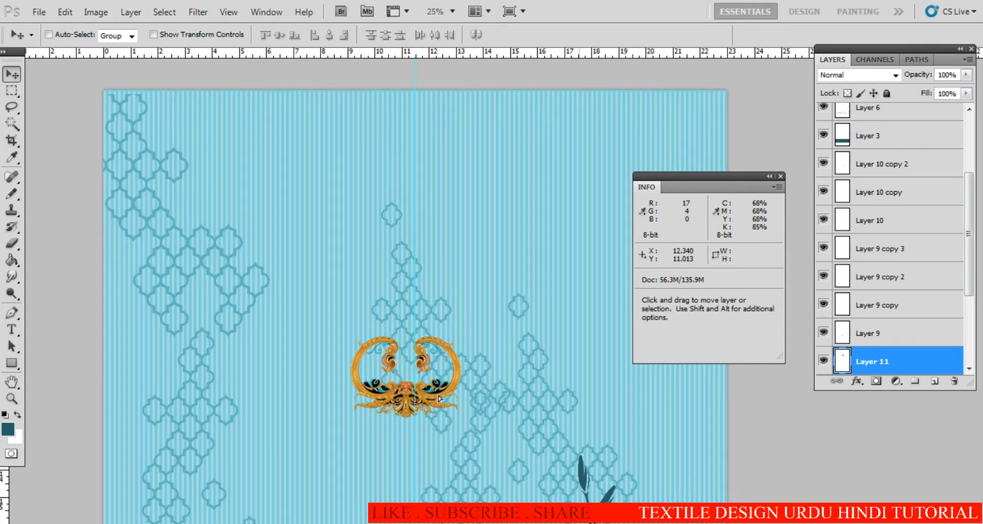
drag(438, 399, 453, 414)
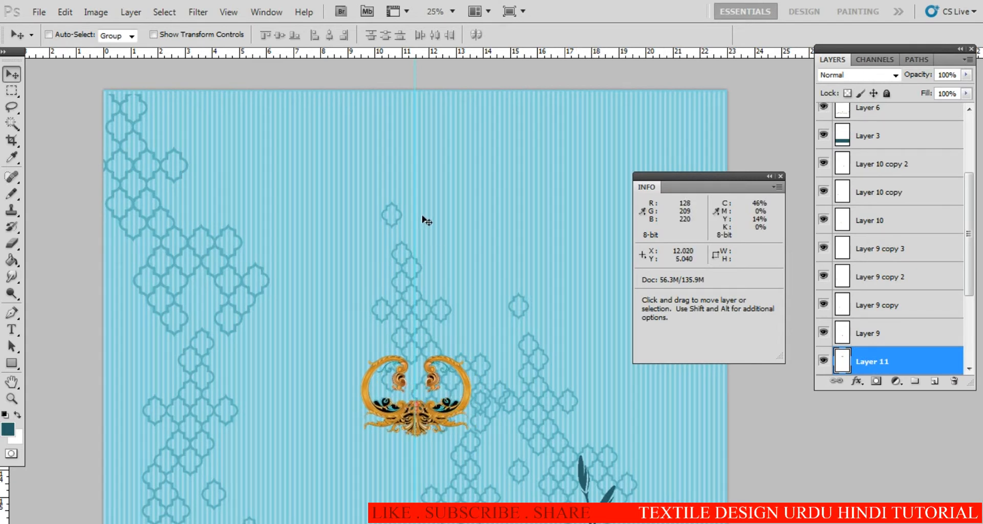
key(m)
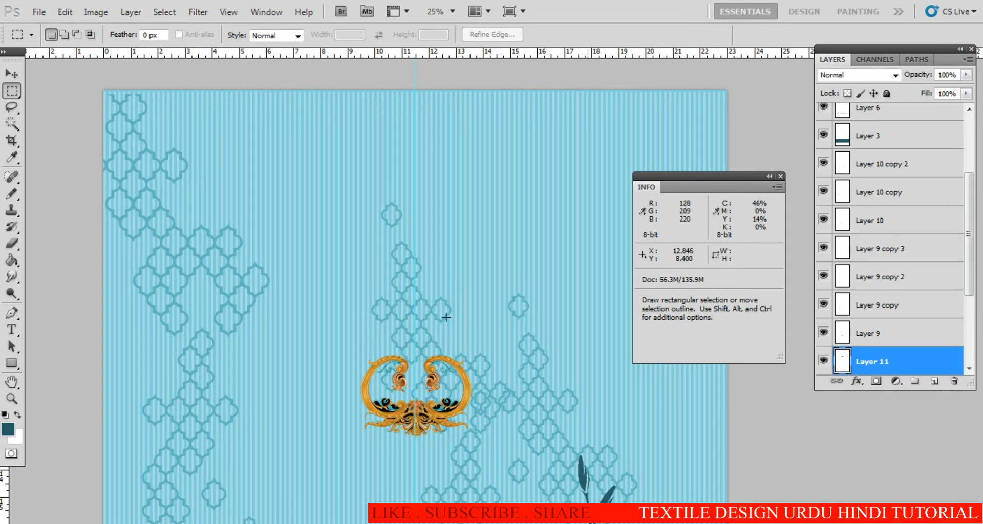
ctrl+space+click(411, 377)
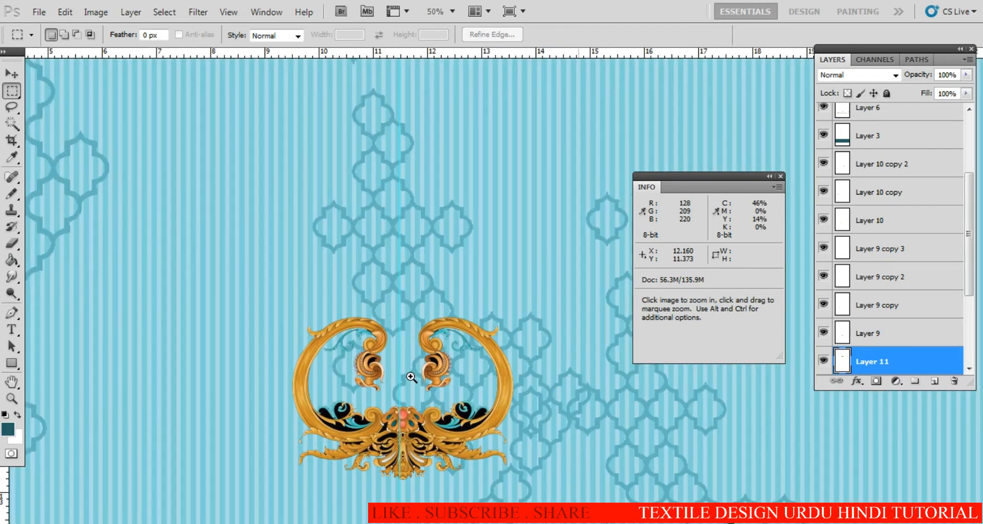
alt+space+click(440, 381)
key(v)
drag(457, 403, 445, 414)
ctrl+space+click(436, 413)
ctrl+space+click(436, 413)
alt+space+click(436, 408)
alt+space+click(436, 408)
alt+space+click(436, 408)
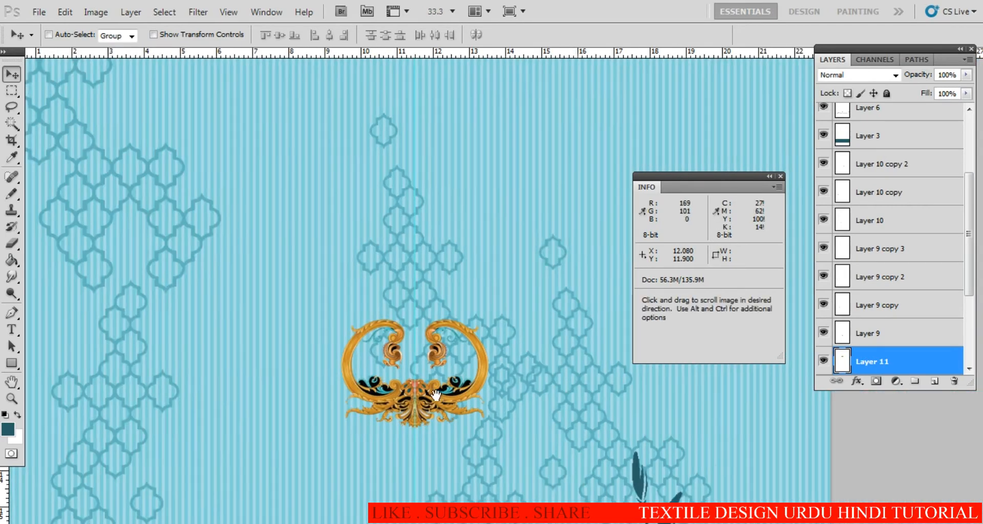
drag(403, 311, 458, 458)
alt+space+click(467, 448)
alt+space+click(466, 447)
ctrl+space+click(470, 465)
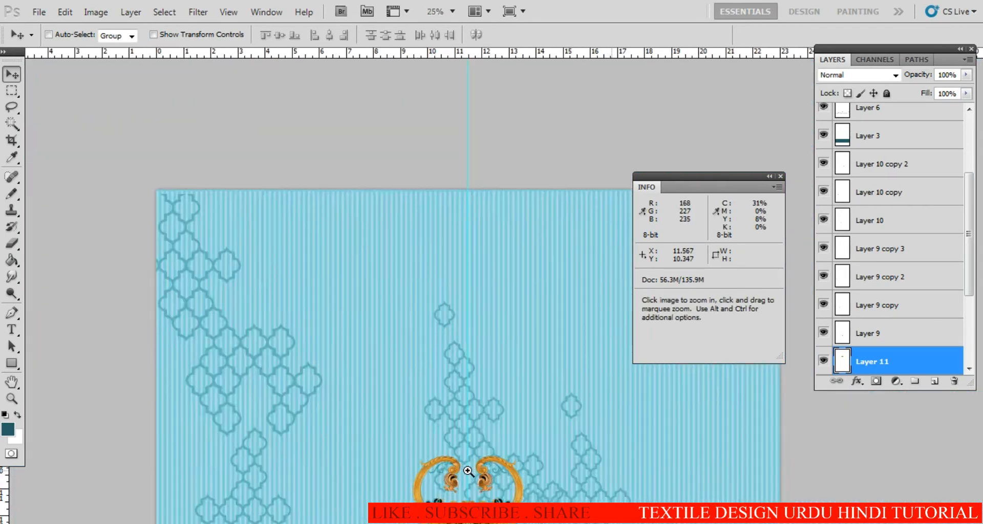
Copy a thin rectangular slice of the gold ornament's left curved band onto the empty stripes beside it
ctrl+space+click(466, 467)
ctrl+space+click(427, 464)
ctrl+space+click(427, 464)
ctrl+space+click(428, 464)
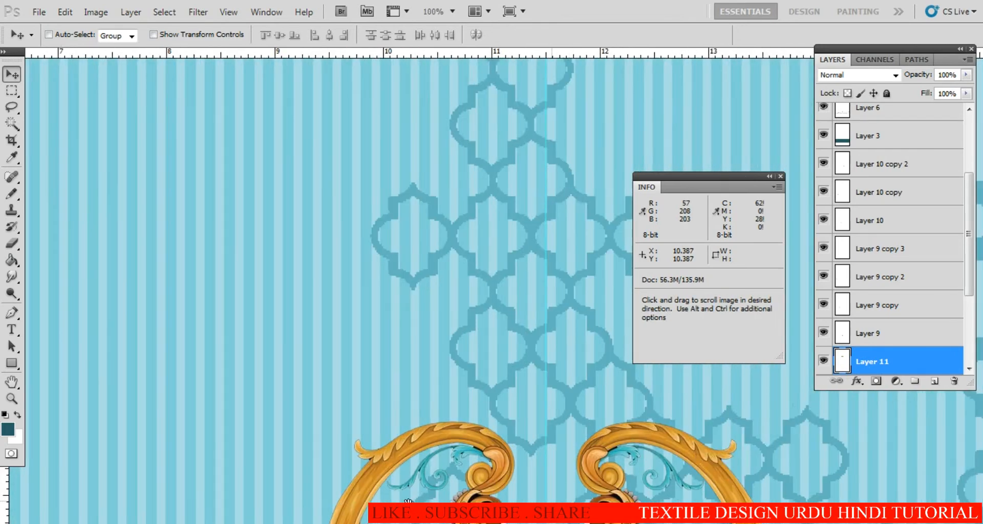
drag(425, 482, 425, 360)
ctrl+space+click(365, 418)
ctrl+space+click(365, 417)
drag(349, 433, 395, 300)
right_click(325, 346)
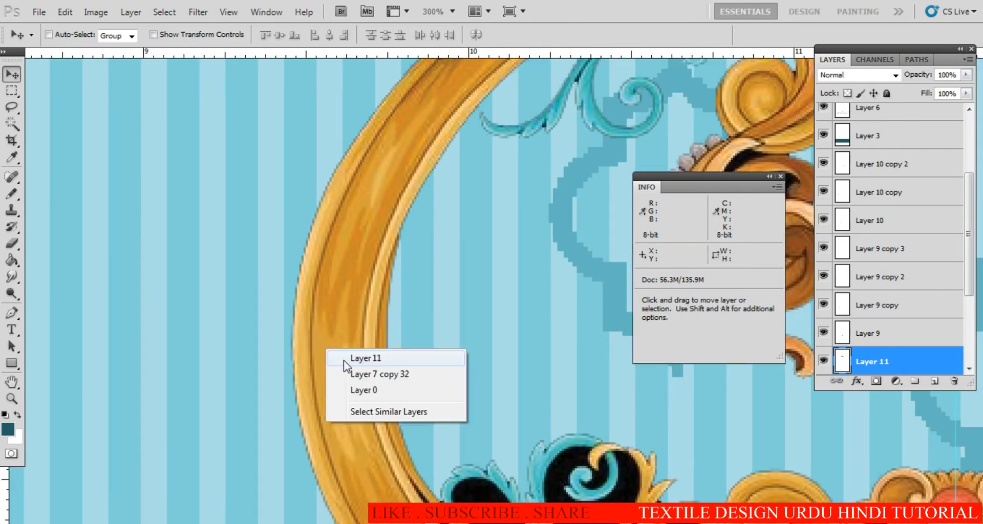
click(340, 358)
key(m)
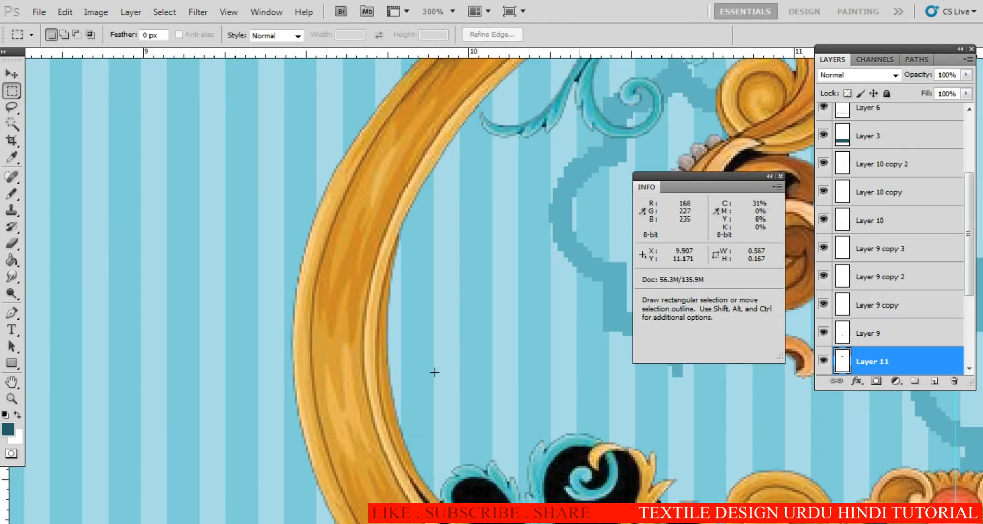
key(v)
drag(331, 364, 147, 388)
Trim the uneven right and left edges off the copied gold slice so that both sides are straight
drag(215, 389, 423, 339)
ctrl+click(373, 323)
ctrl+click(373, 323)
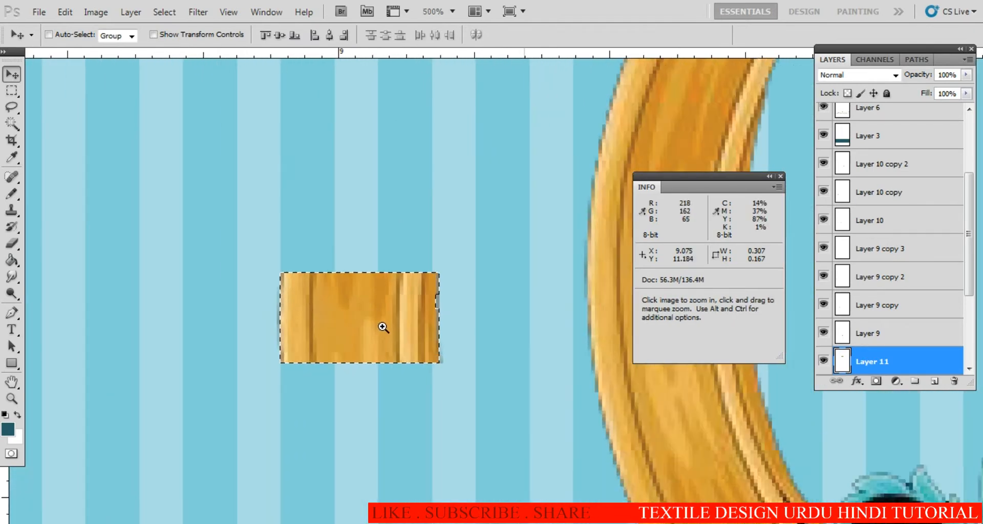
ctrl+space+click(383, 328)
key(m)
drag(515, 213, 410, 424)
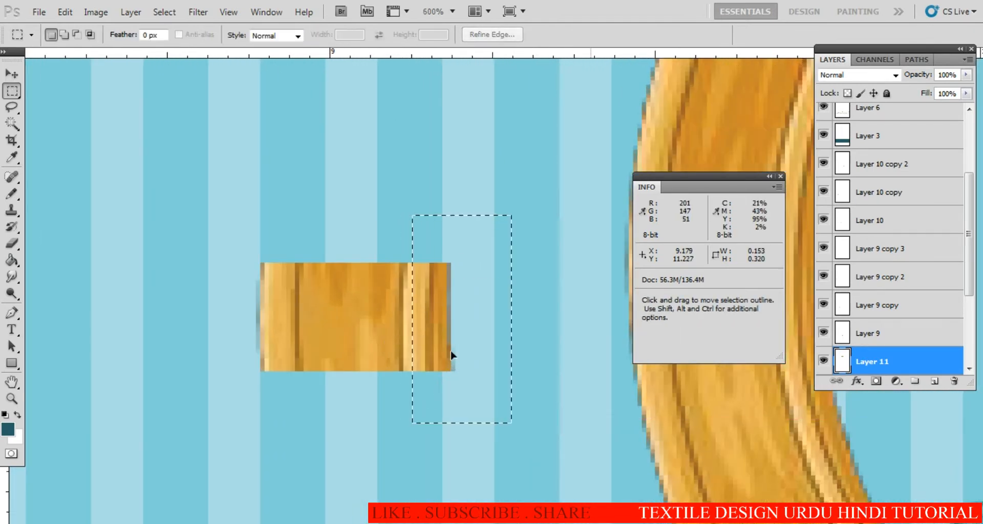
drag(452, 355, 490, 345)
key(Delete)
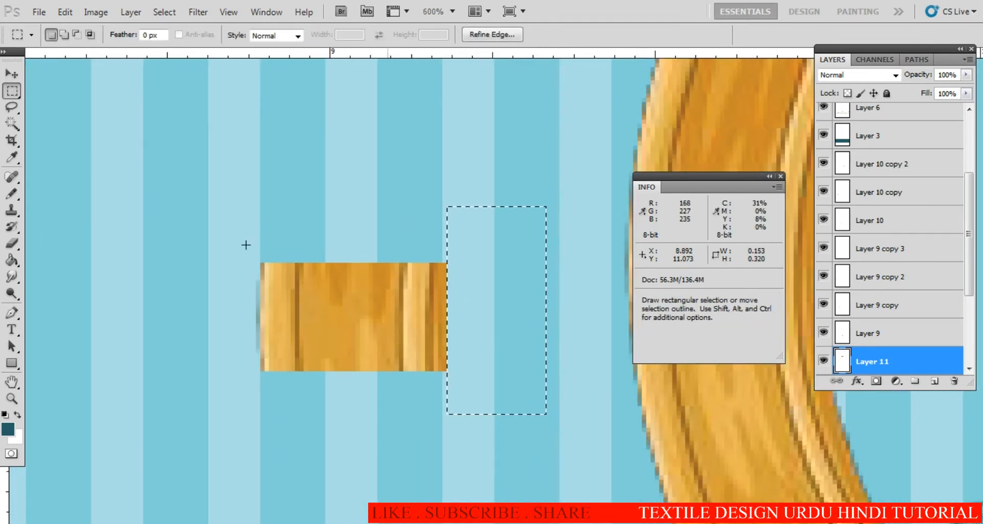
drag(191, 215, 285, 434)
drag(250, 378, 229, 378)
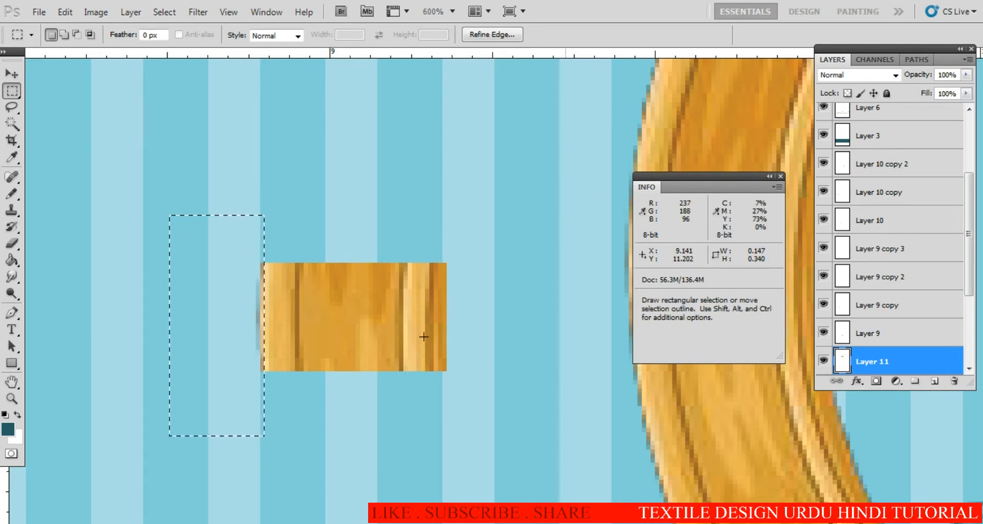
Select only the trimmed gold slice, cut it from the ornament layer, and paste it onto its own layer
mouse_move(511, 211)
mouse_down()
mouse_move(264, 358)
mouse_move(173, 479)
mouse_up()
key(w)
alt+click(407, 390)
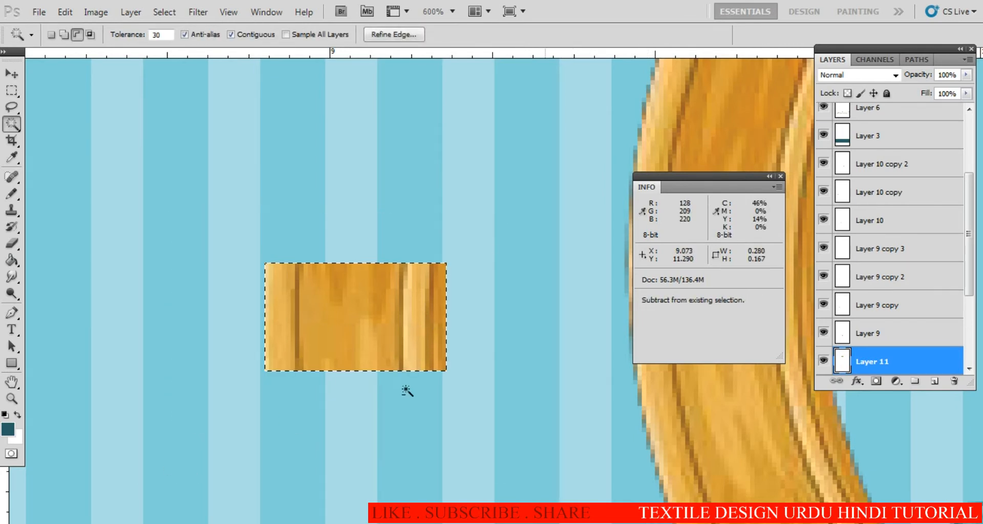
key(ctrl+x)
key(ctrl+v)
key(m)
drag(485, 309, 299, 379)
key(ctrl+d)
key(v)
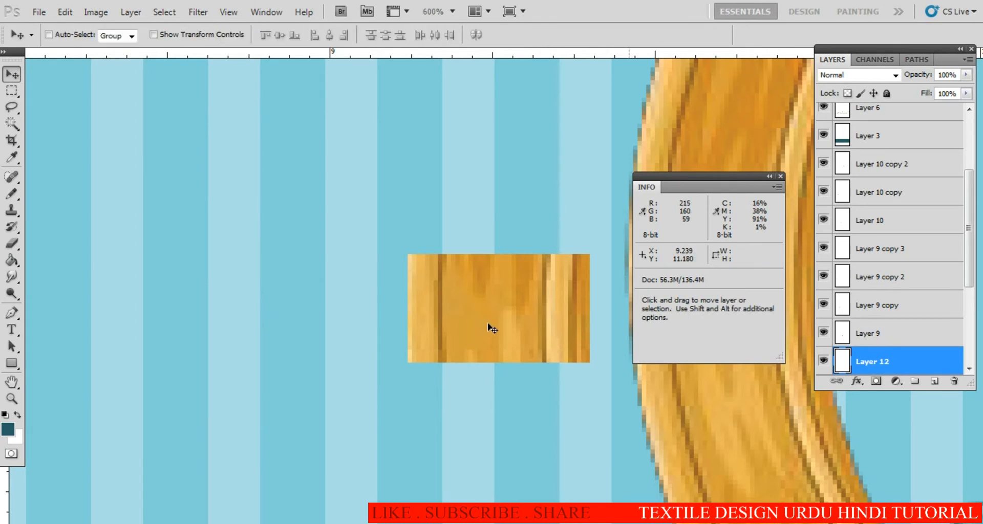
Stack a vertically mirrored copy directly above the gold slice and merge the two into one piece
drag(523, 327, 356, 307)
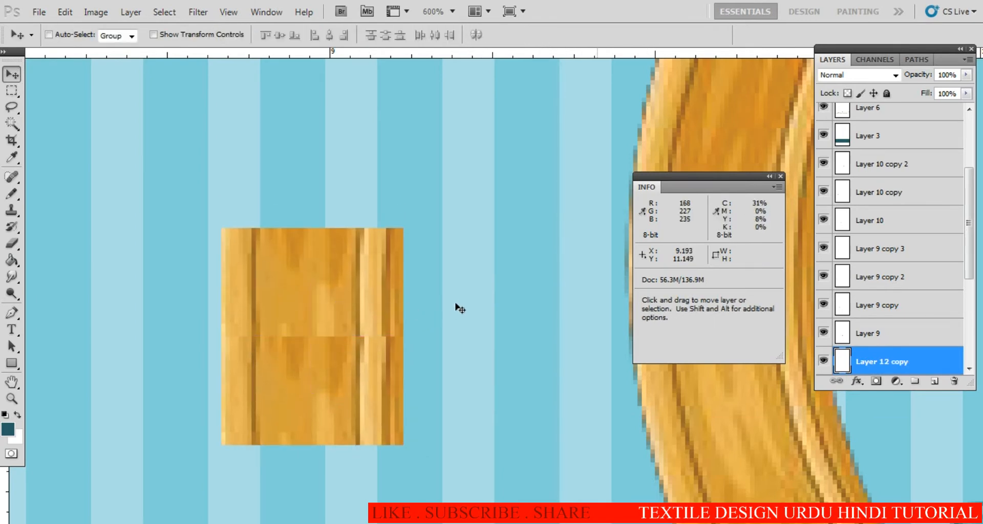
key(ctrl+t)
right_click(438, 276)
click(507, 436)
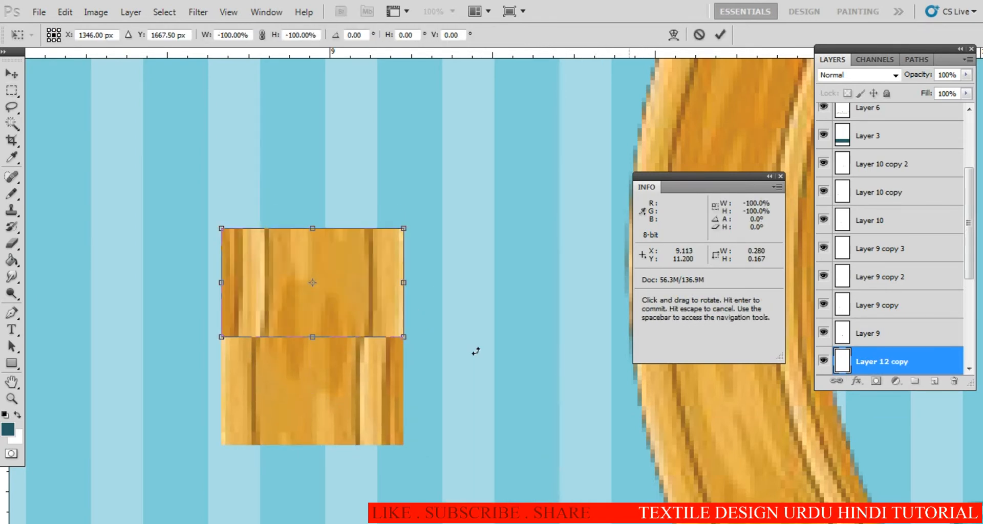
right_click(447, 304)
click(514, 279)
key(Return)
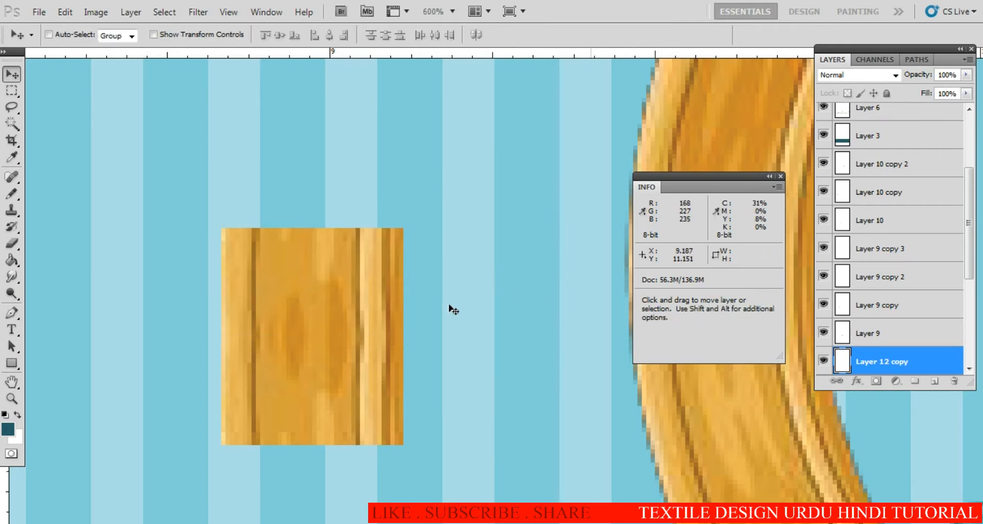
key(ctrl+e)
Move the gold piece to the top of the ornament's left scroll and place its layer beneath the ornament's Layer 11
scroll(362, 340, down, 3)
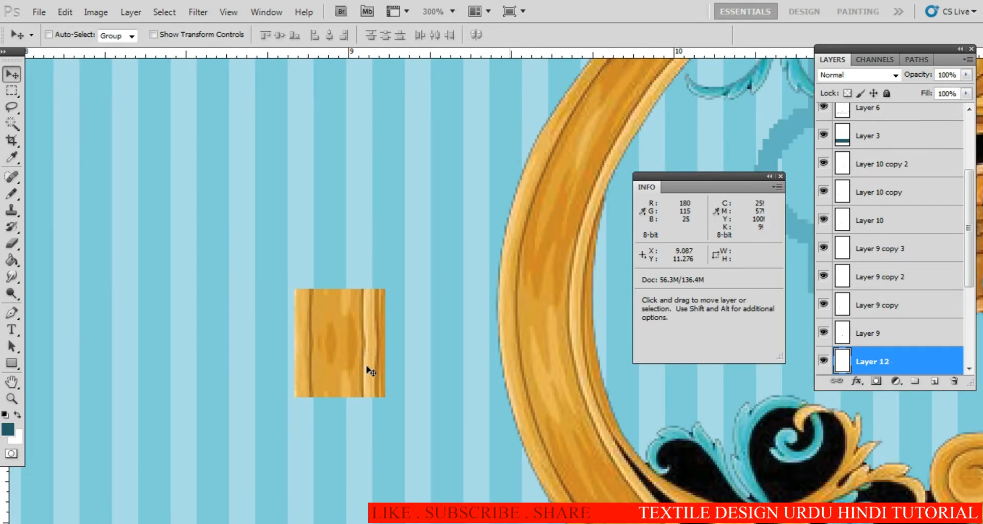
mouse_move(357, 371)
mouse_down()
mouse_move(395, 414)
mouse_move(339, 424)
mouse_move(417, 318)
mouse_move(267, 450)
mouse_move(353, 357)
mouse_up()
alt+click(398, 385)
alt+click(396, 385)
alt+click(394, 384)
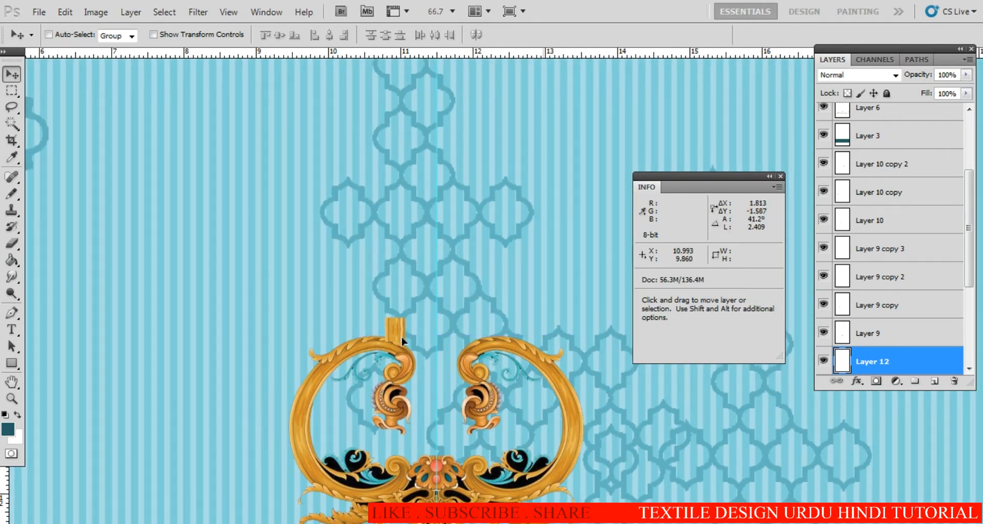
scroll(402, 340, up, 3)
drag(392, 322, 378, 367)
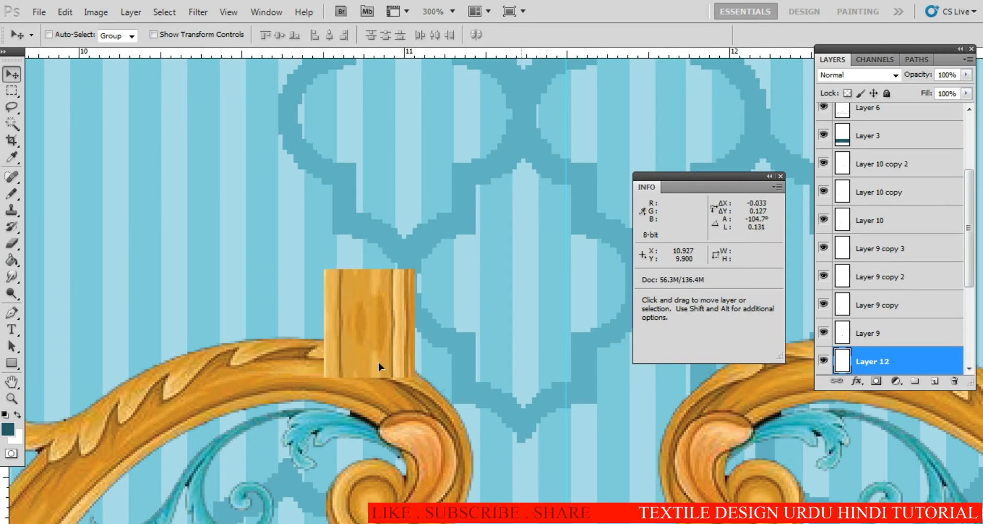
scroll(957, 284, down, 4)
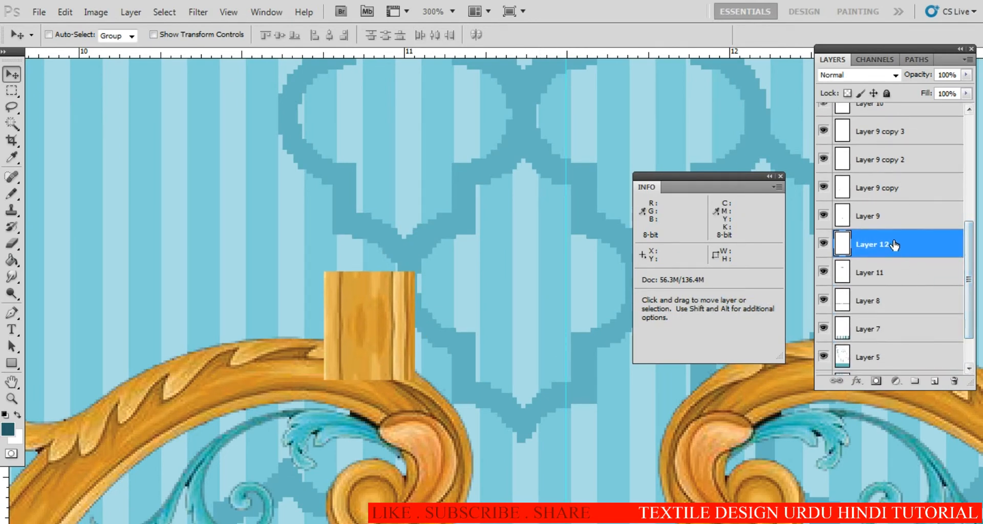
drag(893, 244, 881, 297)
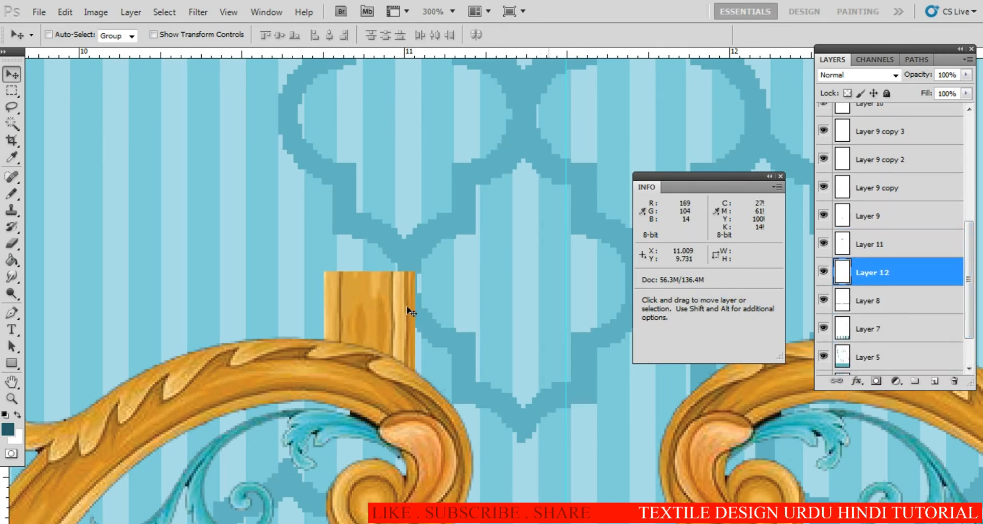
Duplicate the gold piece directly above itself with a transform so the strip continues upward without a gap
key(ctrl+t)
drag(378, 334, 387, 233)
key(Return)
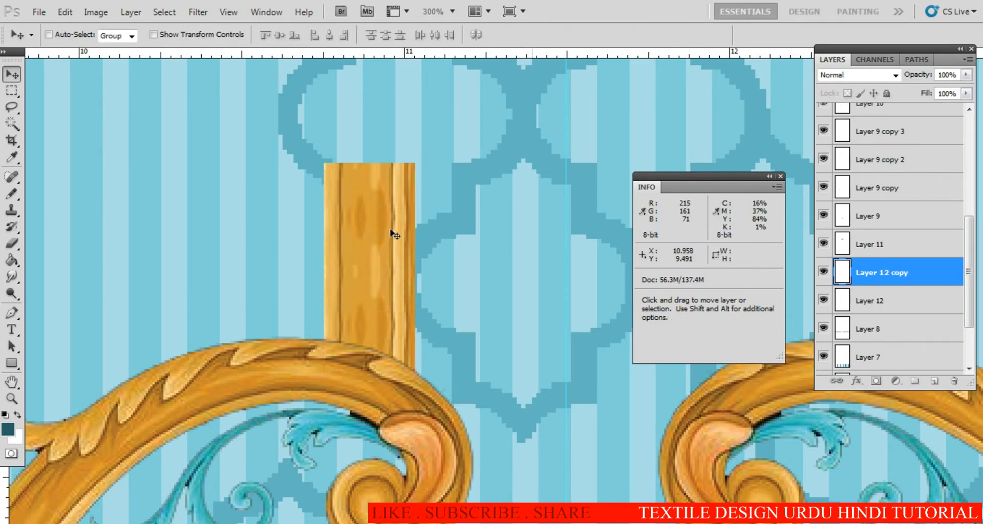
scroll(428, 368, down, 5)
drag(399, 392, 395, 399)
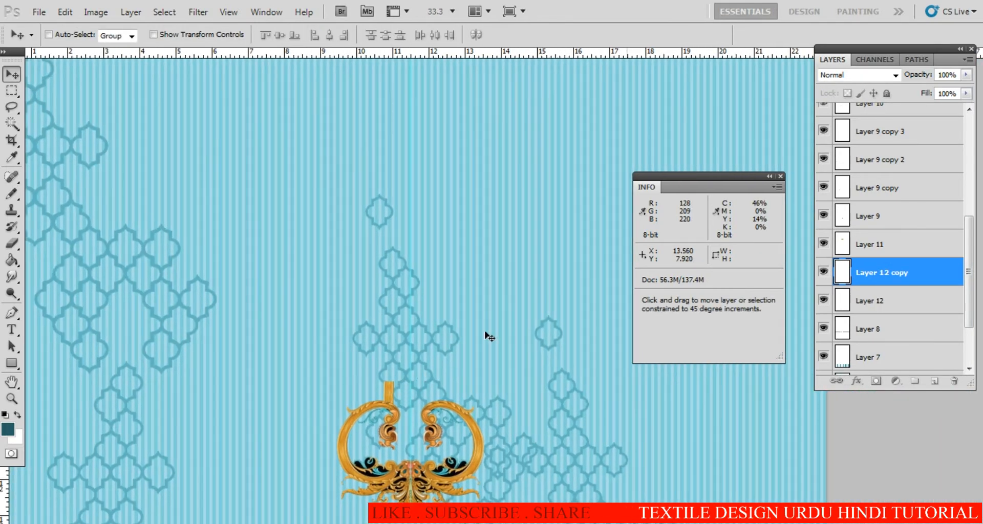
Repeat the transformed copy upward until the gold strip reaches the fabric's upper edge, and merge the copies into Layer 12
key(ctrl+alt+shift+t)
key(ctrl+alt+shift+t)
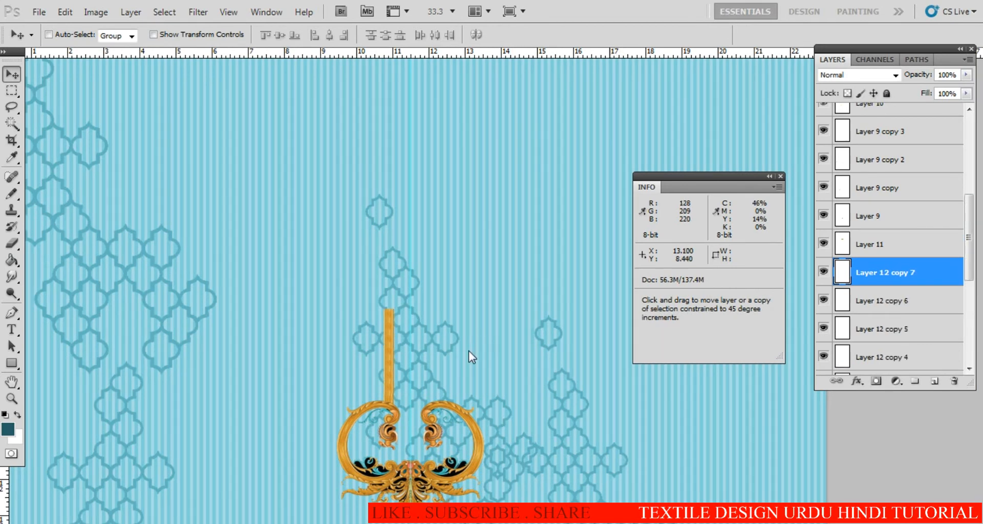
key(ctrl+alt+shift+t)
key(ctrl+alt+shift+t)
key(ctrl+alt+shift+t)
key(ctrl+alt+shift+t)
key(ctrl+alt+shift+t)
key(ctrl+alt+shift+t)
key(ctrl+alt+shift+t)
key(ctrl+alt+shift+t)
key(ctrl+alt+shift+t)
key(ctrl+alt+shift+t)
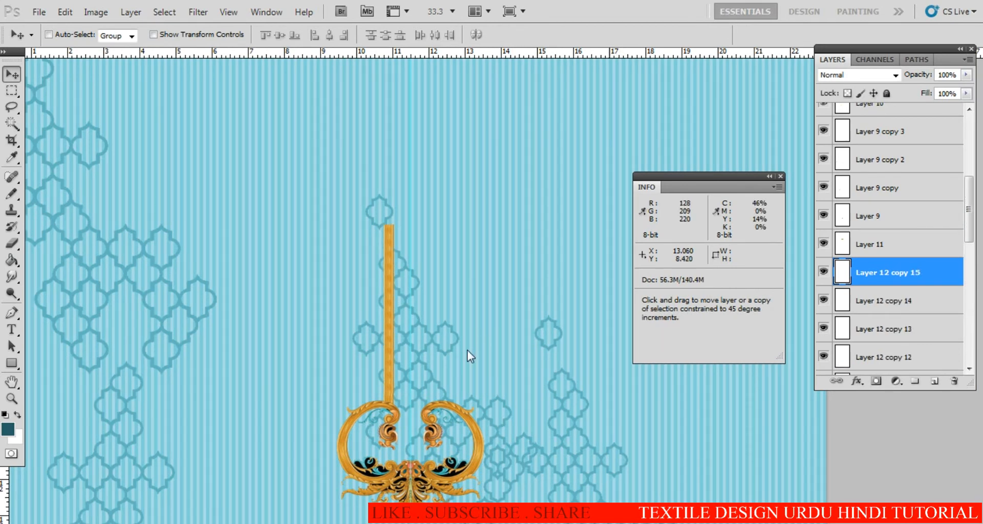
scroll(434, 310, up, 5)
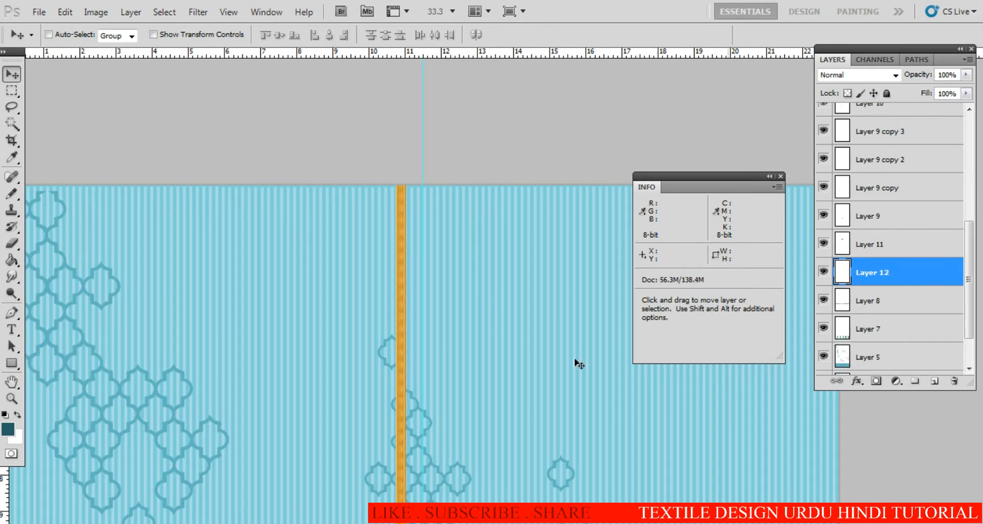
Try the gold strip above the ornament's right scroll
alt+click(451, 392)
alt+click(452, 395)
drag(448, 470, 444, 382)
ctrl+click(446, 390)
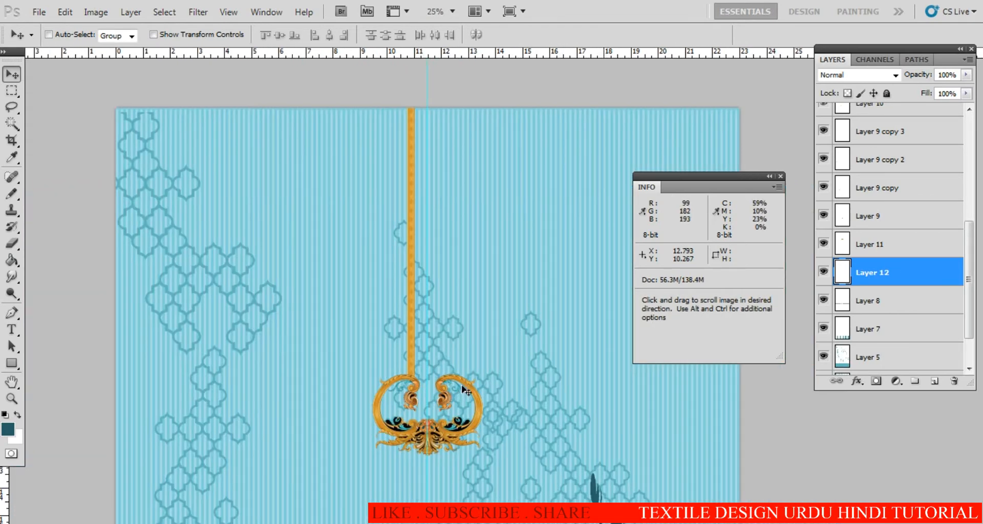
key(m)
key(v)
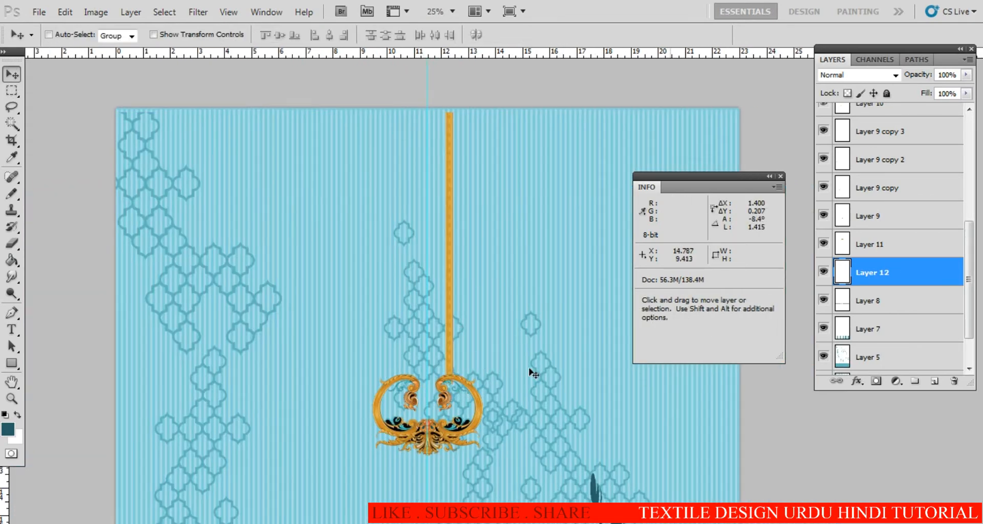
Merge the gold ornament and its vertical strip into a single layer
drag(380, 400, 436, 366)
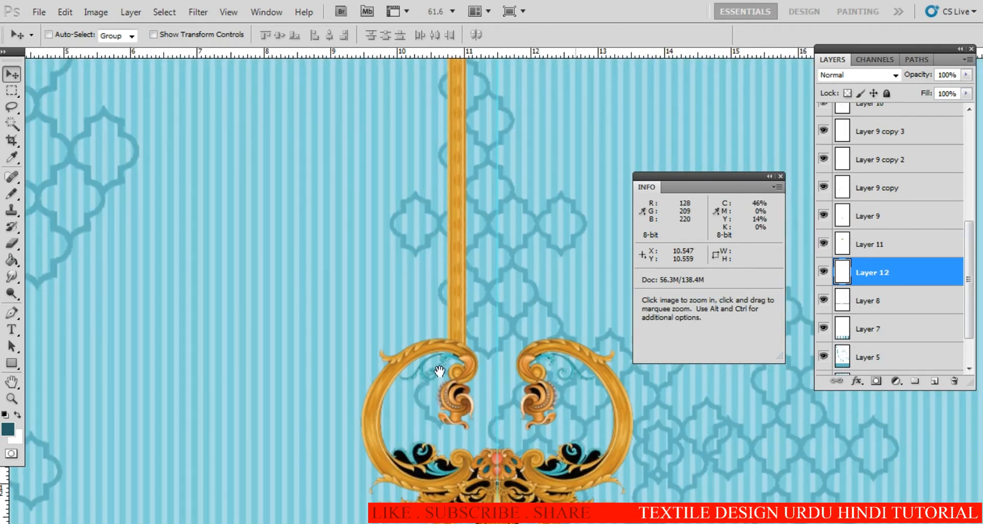
right_click(439, 346)
click(453, 354)
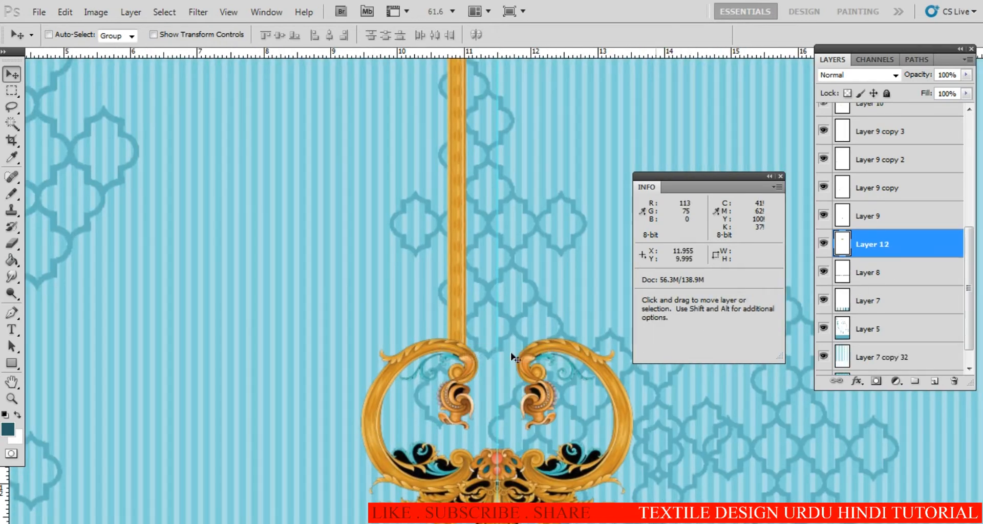
drag(511, 354, 498, 364)
key(ctrl+z)
Select the half of the ornament to the right of the vertical guide, delete it, and deselect
alt+click(499, 352)
alt+click(499, 352)
alt+click(500, 352)
key(m)
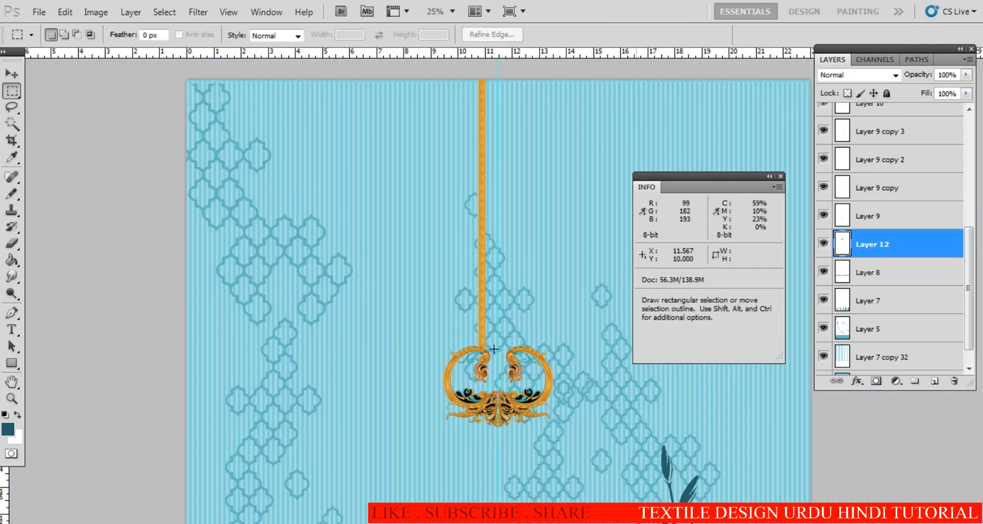
key(space)
drag(480, 249, 474, 303)
drag(442, 132, 476, 217)
drag(518, 320, 593, 522)
drag(526, 494, 577, 477)
key(Delete)
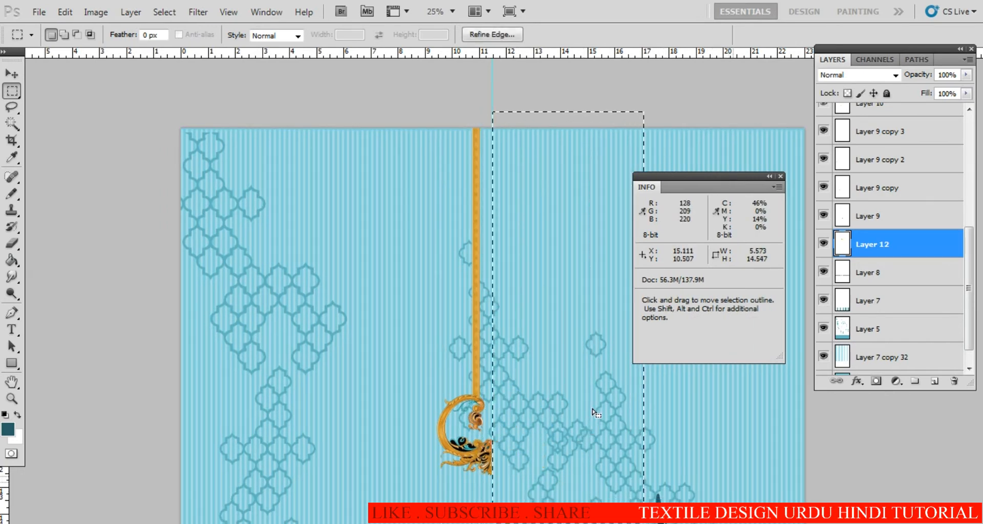
key(ctrl+d)
key(v)
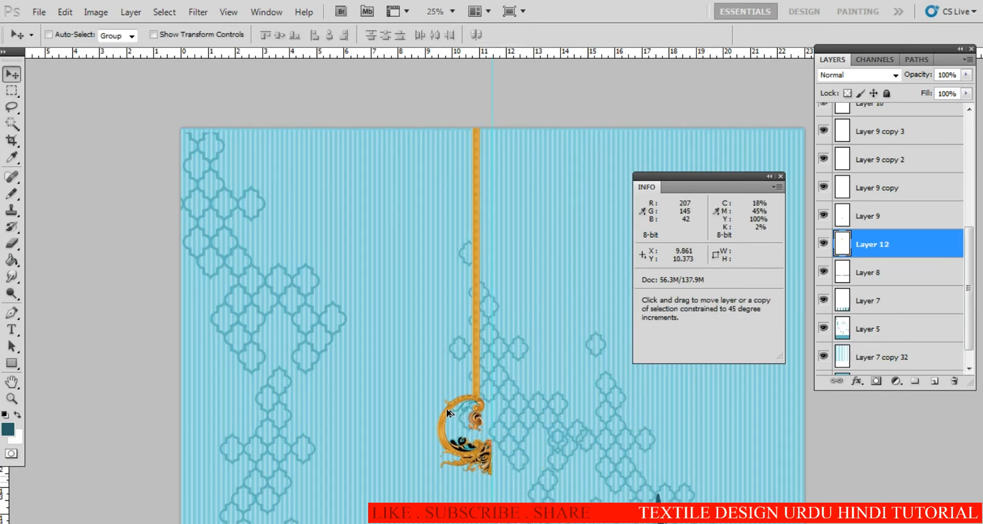
Duplicate the remaining ornament half with its strip to the right and flip the copy horizontally
drag(448, 413, 495, 412)
key(ctrl+t)
right_click(541, 338)
click(604, 318)
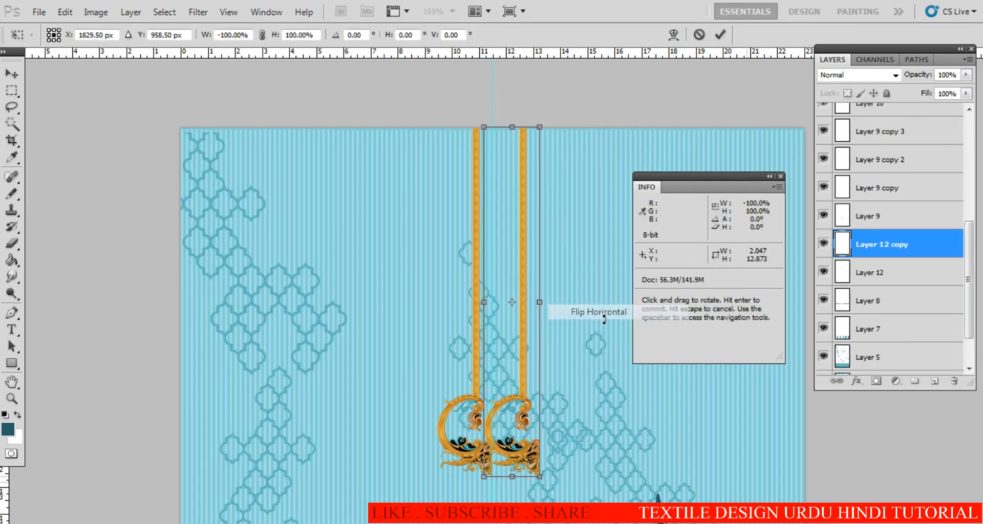
key(Return)
Move the mirrored half against the original so that both meet exactly on the vertical guide
drag(506, 451, 513, 452)
ctrl+click(498, 454)
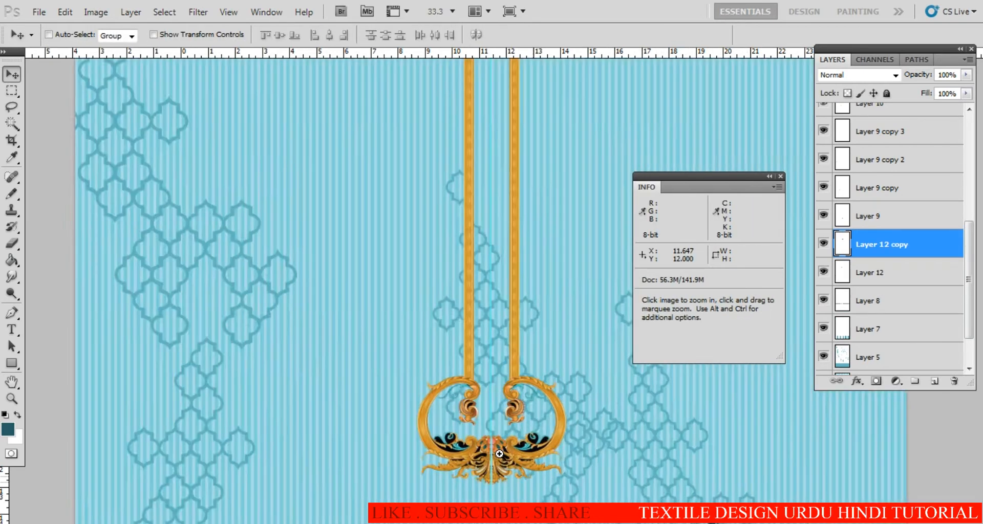
ctrl+click(499, 454)
ctrl+click(500, 454)
ctrl+click(500, 455)
ctrl+click(500, 455)
ctrl+click(500, 455)
ctrl+click(501, 455)
drag(428, 394, 413, 394)
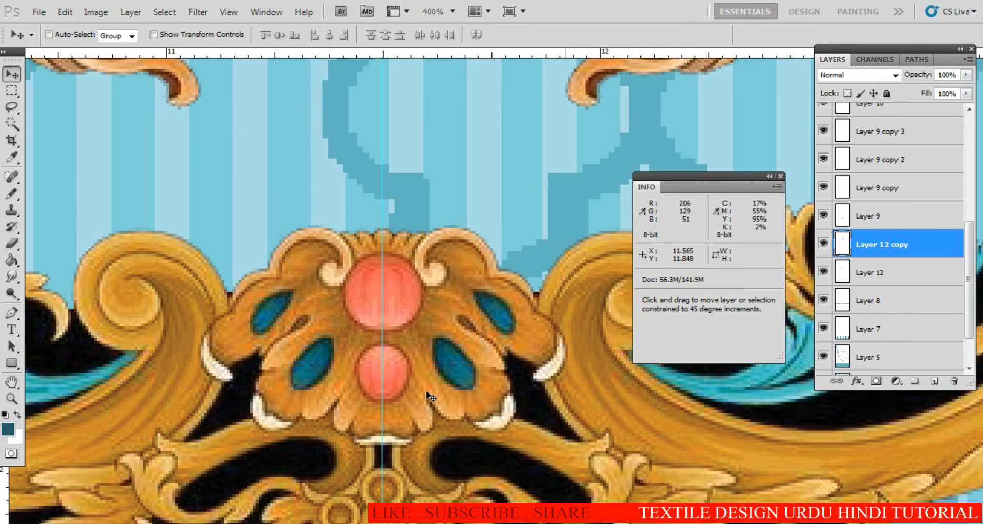
Merge the two mirrored halves of the gold ornament and their strips into a single layer
alt+click(456, 369)
alt+click(457, 371)
key(ctrl+e)
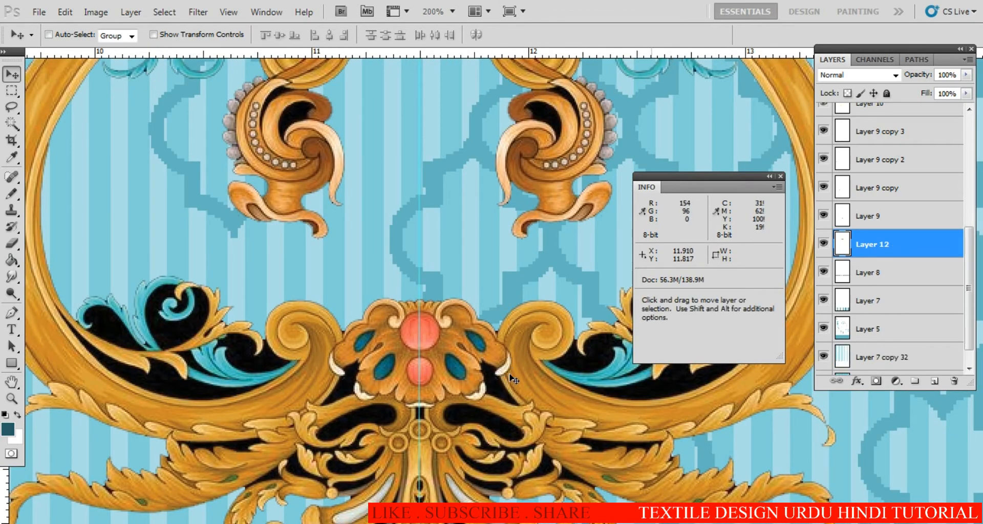
alt+click(467, 348)
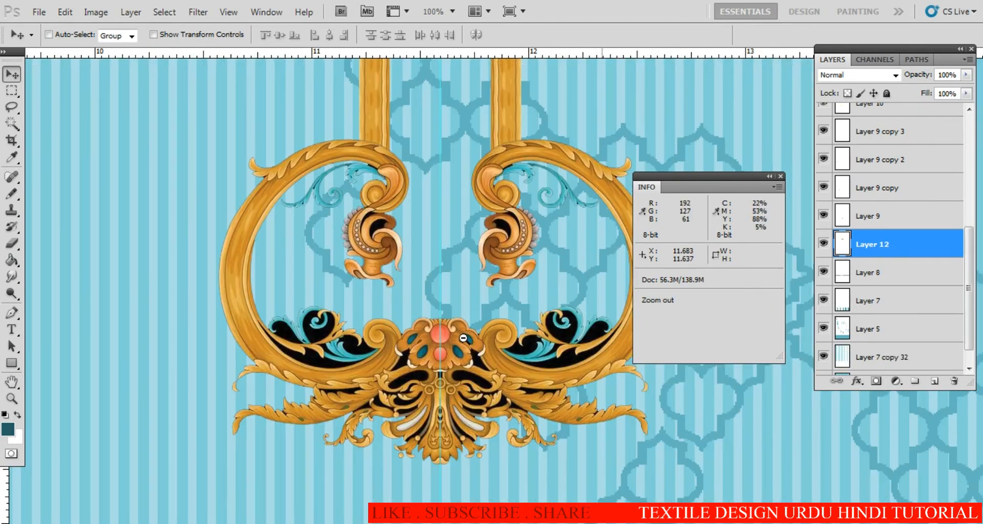
alt+click(467, 348)
alt+click(467, 349)
alt+click(467, 348)
drag(470, 304, 465, 410)
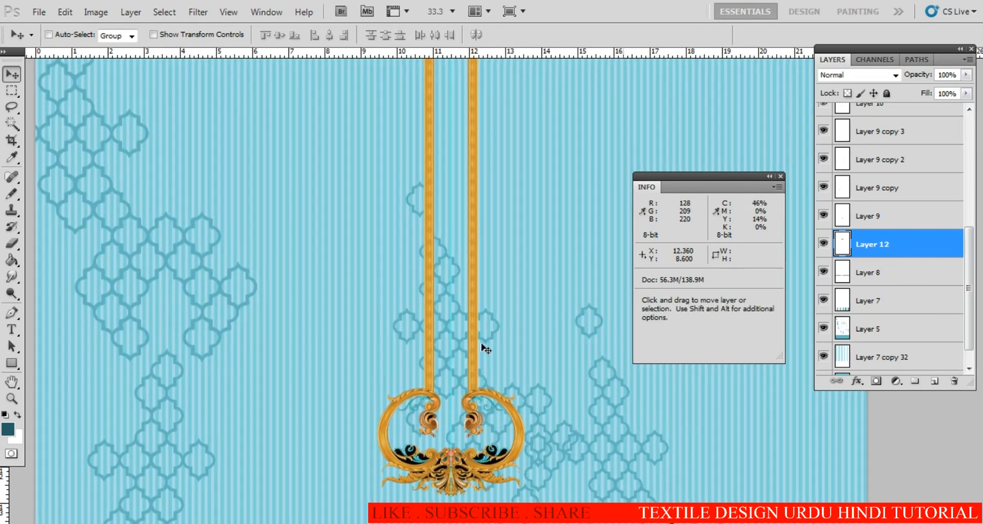
alt+click(487, 336)
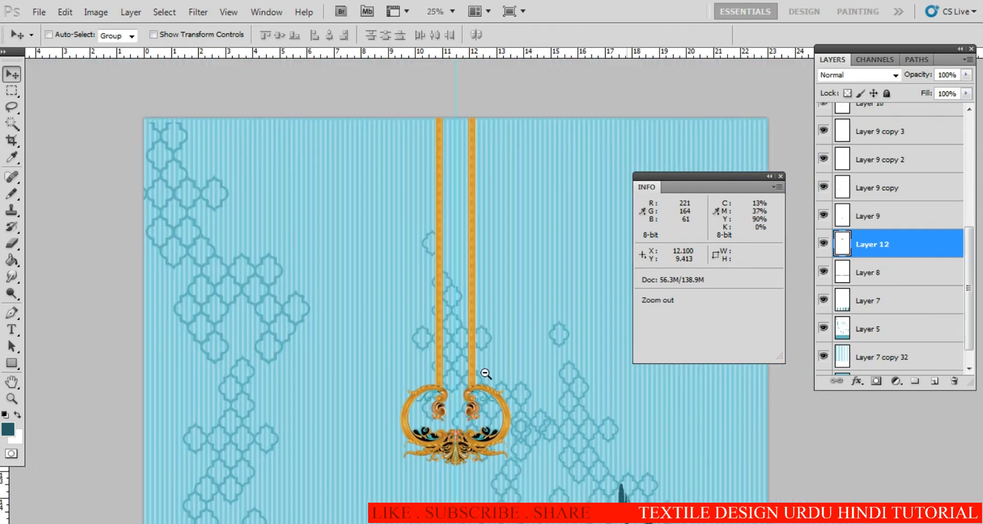
click(823, 244)
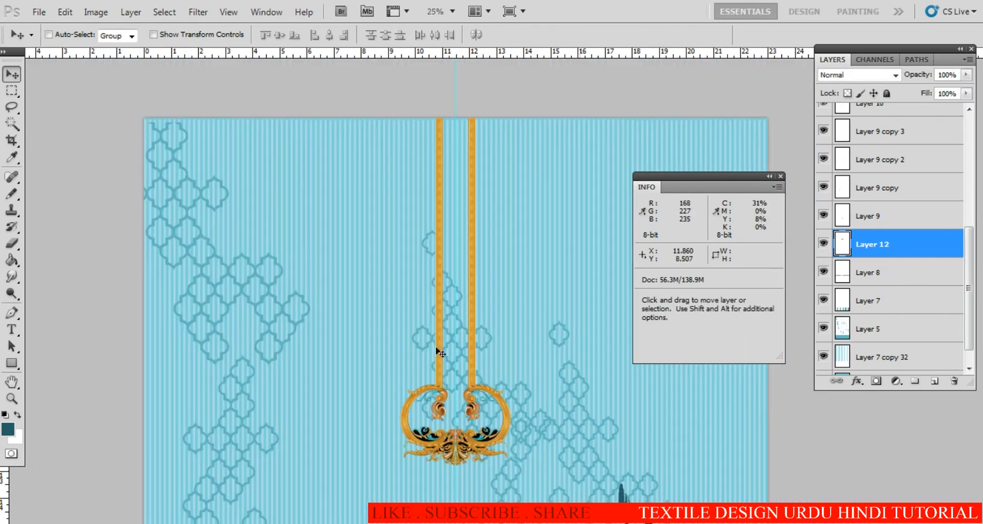
Add a new empty layer directly above Layer 5 for the ornament's backing
click(880, 331)
drag(509, 485, 494, 341)
alt+click(495, 379)
alt+click(499, 384)
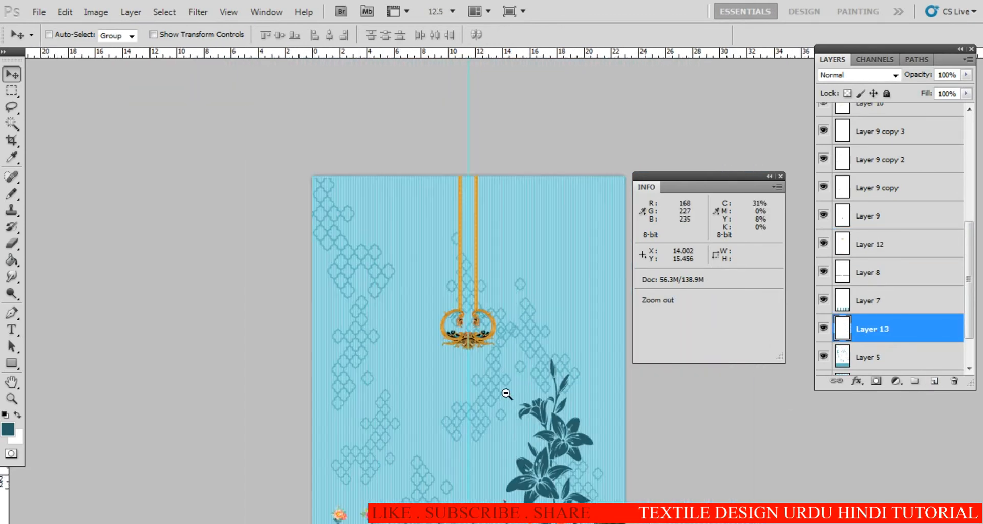
alt+click(504, 398)
drag(505, 421, 486, 355)
ctrl+click(503, 481)
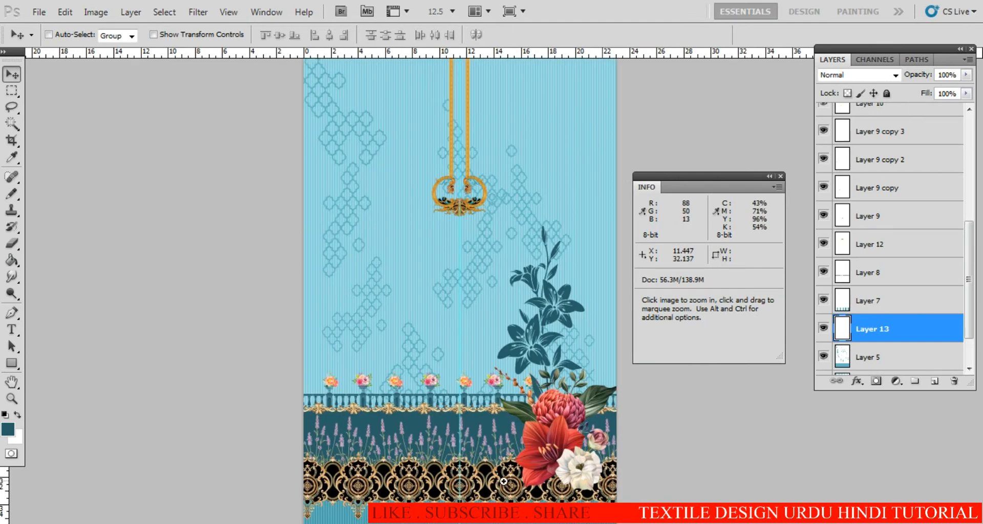
Paint dark teal inside the gold ornament's frame on the new layer with the 90 px Pencil
drag(478, 281, 497, 400)
ctrl+click(478, 323)
ctrl+click(476, 315)
ctrl+click(476, 313)
ctrl+click(476, 313)
drag(497, 367, 456, 338)
key(b)
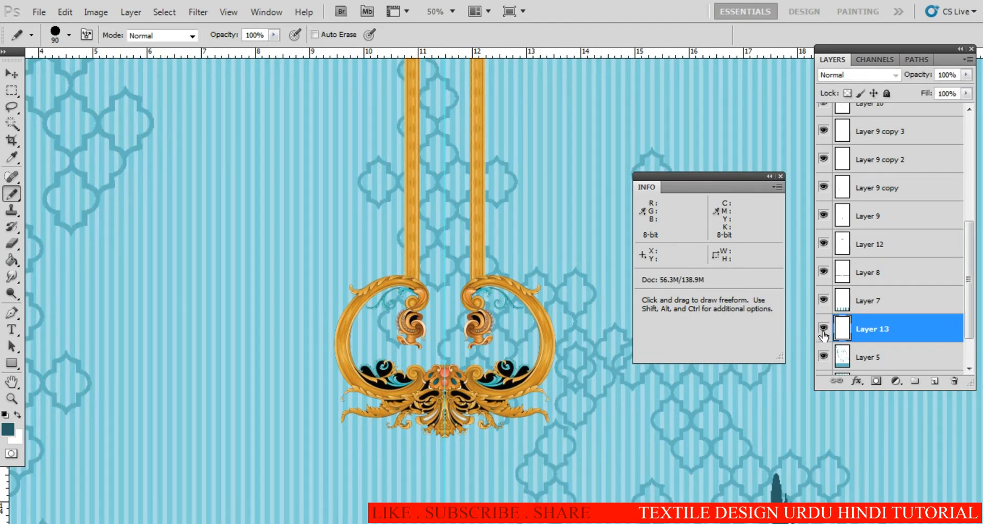
key(ctrl+t)
key(Return)
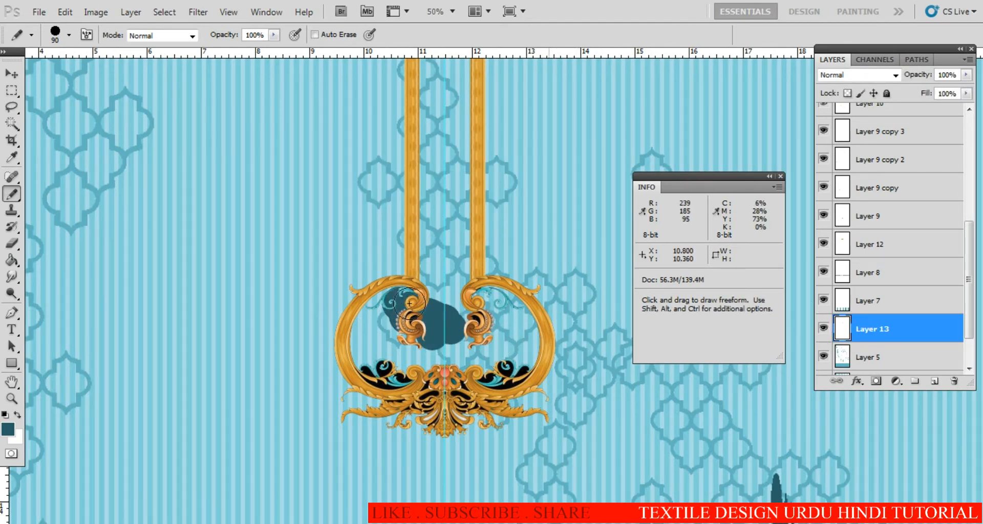
drag(384, 376, 487, 367)
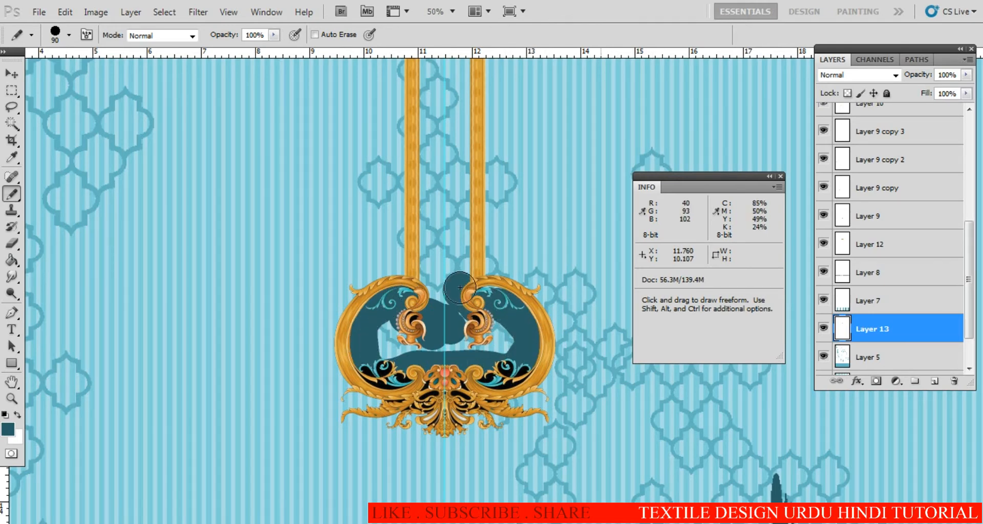
Fill the band between the two gold strips with dark teal up to the canvas edge and cover the gaps inside the ornament
drag(460, 287, 460, 277)
key(space)
drag(422, 82, 459, 367)
drag(509, 112, 487, 263)
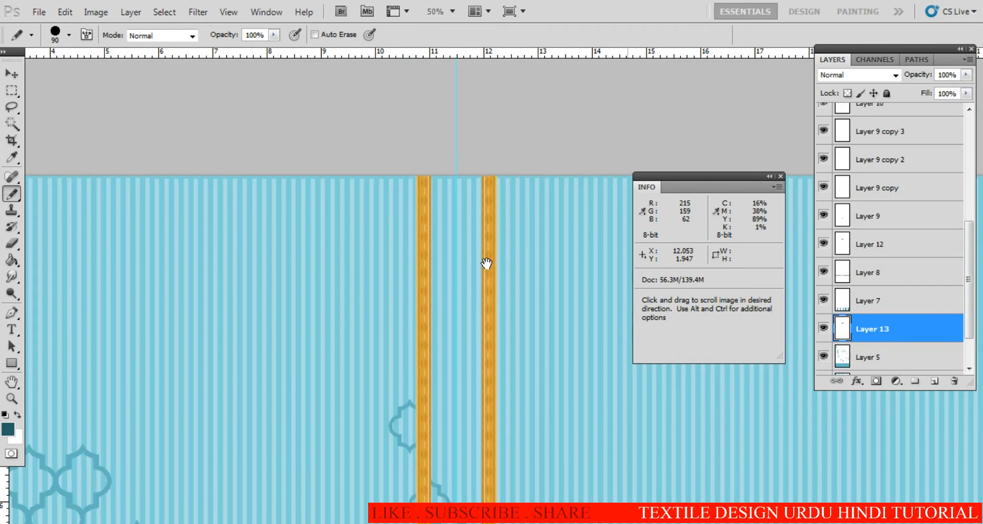
shift+click(470, 175)
key(space)
drag(489, 393, 480, 103)
drag(447, 366, 445, 314)
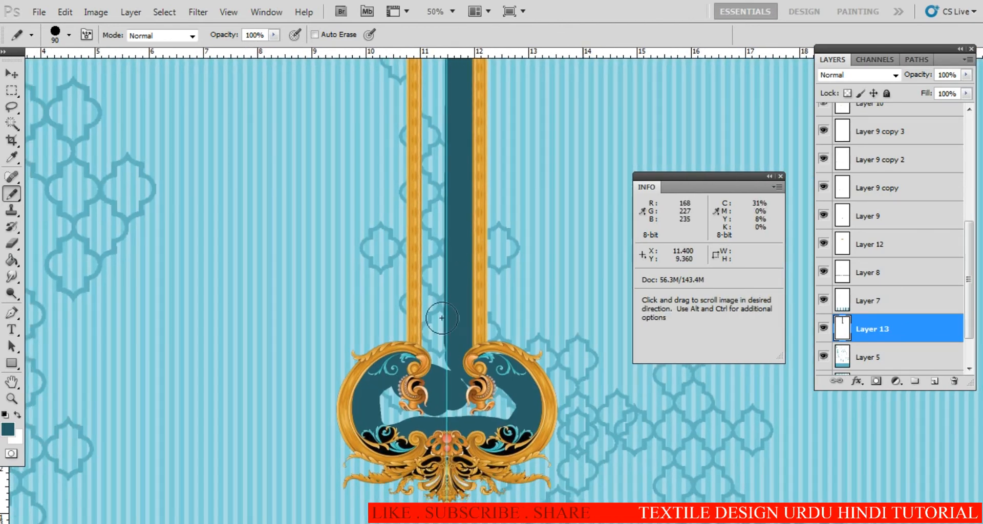
shift+click(435, 349)
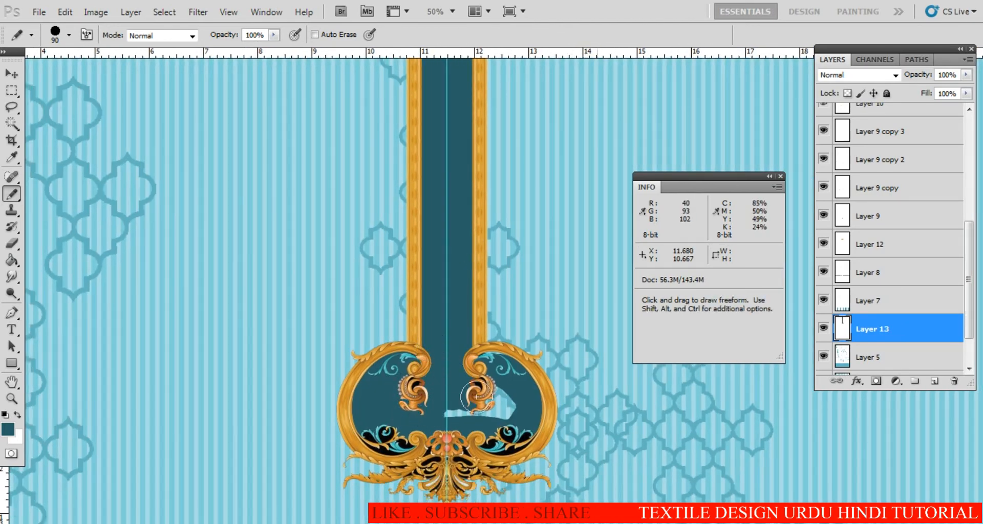
Select the painted teal backing with the Magic Wand, fill it with black (000000), and deselect
key(w)
click(443, 412)
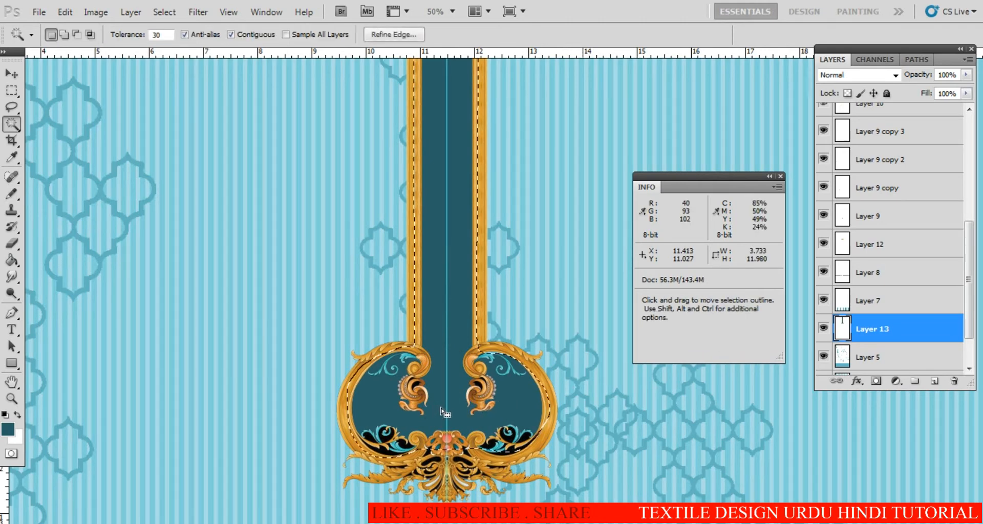
click(8, 428)
text(0)
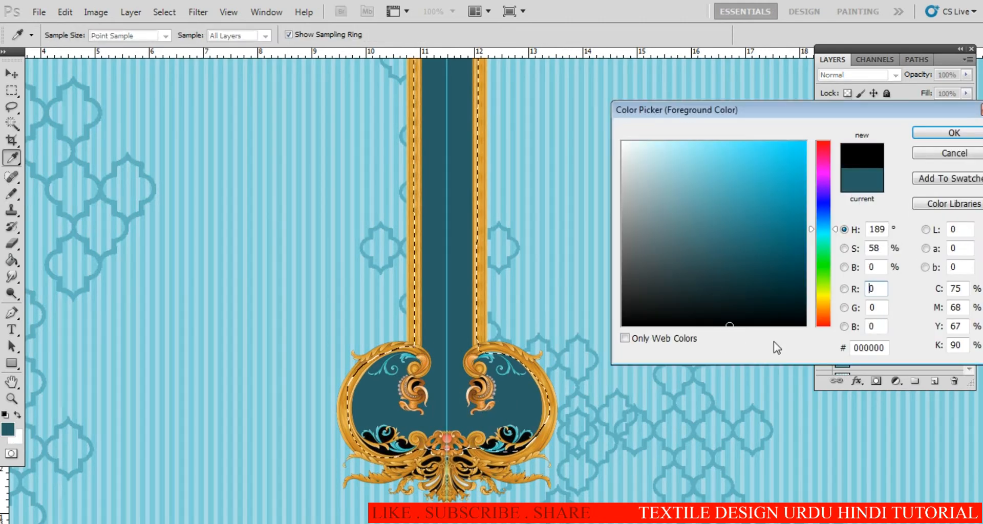
key(Return)
key(alt+BackSpace)
key(ctrl+d)
key(ctrl+space)
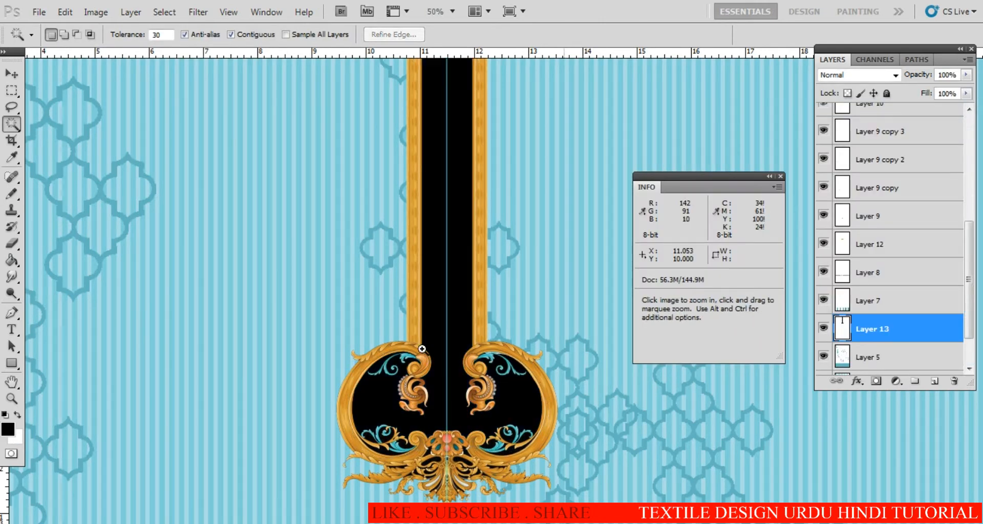
Make Layer 1, which holds the ornate black-and-gold border, active at its central medallion
ctrl+alt+click(413, 345)
ctrl+alt+click(413, 345)
drag(489, 352, 470, 200)
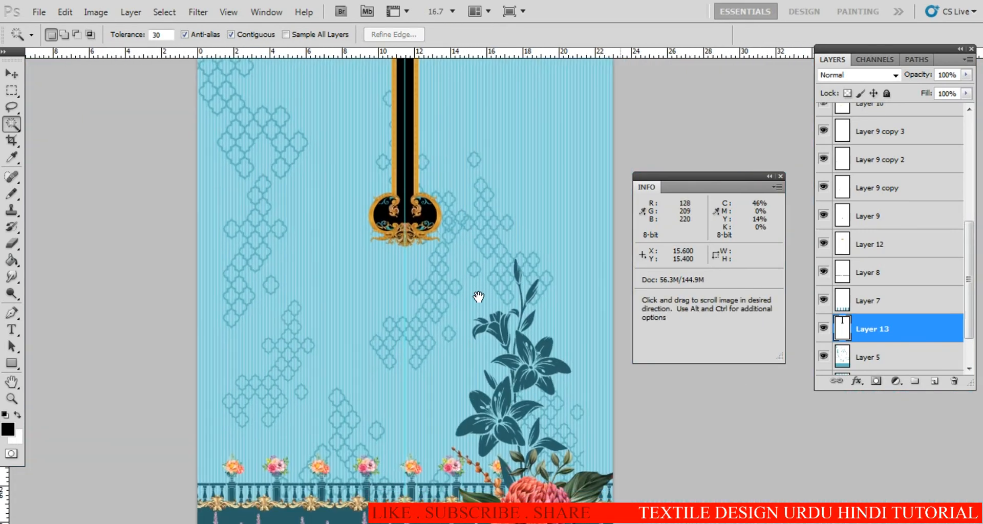
drag(450, 267, 478, 394)
scroll(489, 340, down, 5)
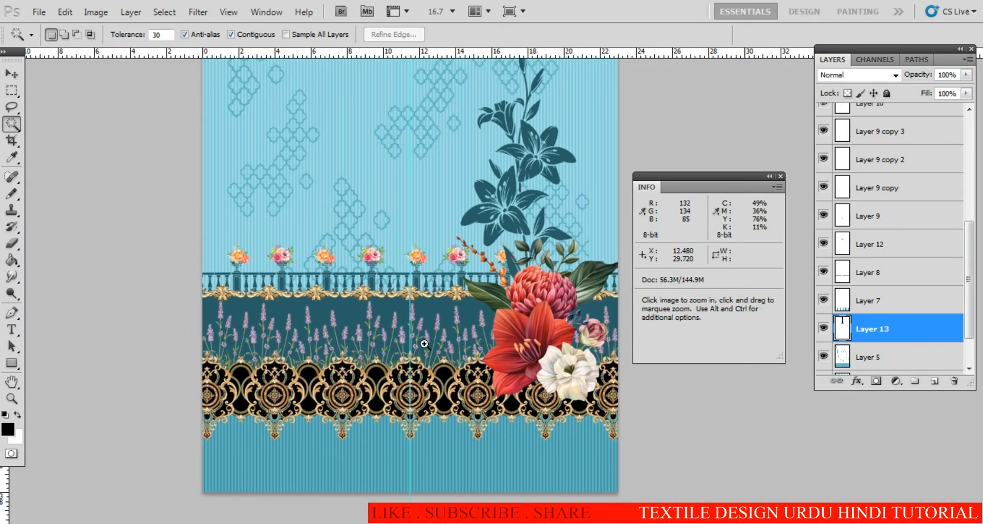
ctrl+click(429, 354)
ctrl+click(429, 353)
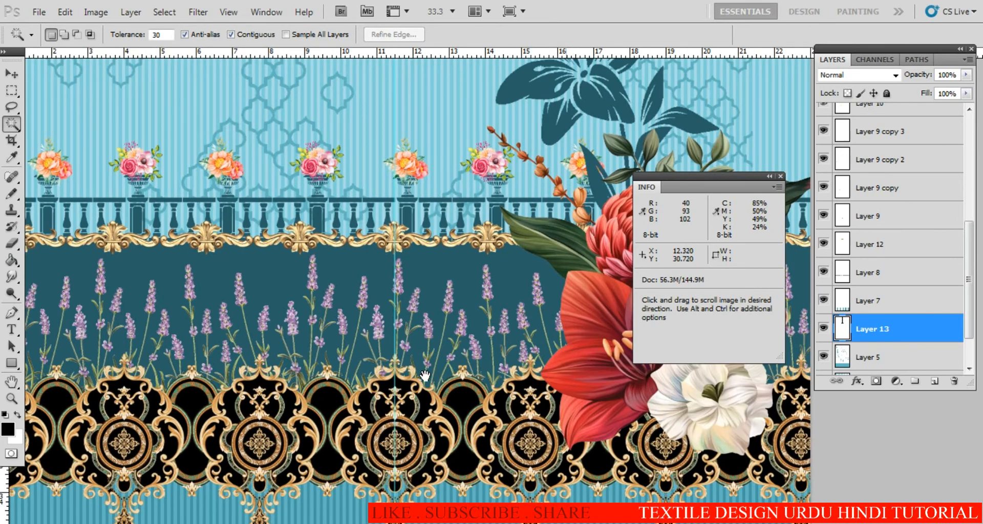
ctrl+click(426, 425)
drag(425, 425, 443, 297)
ctrl+click(402, 320)
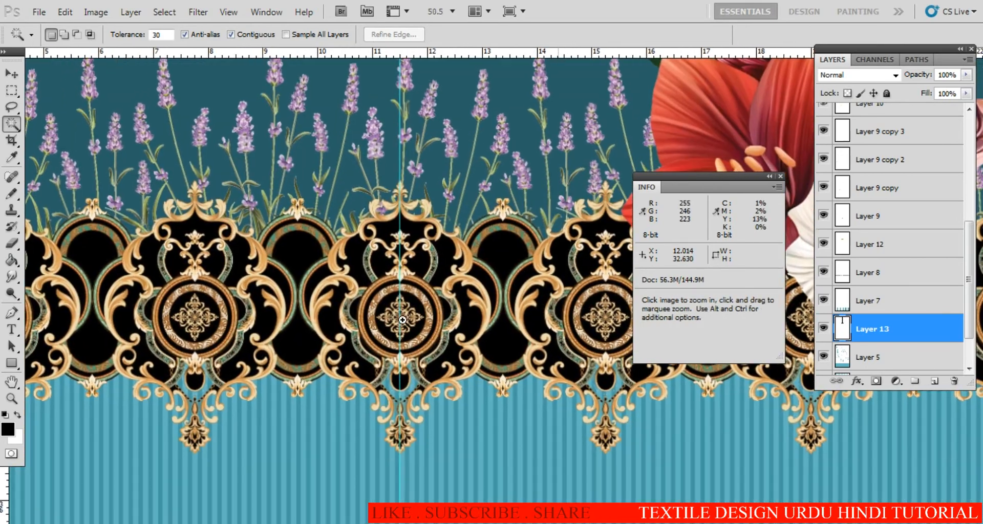
drag(402, 320, 471, 310)
right_click(480, 304)
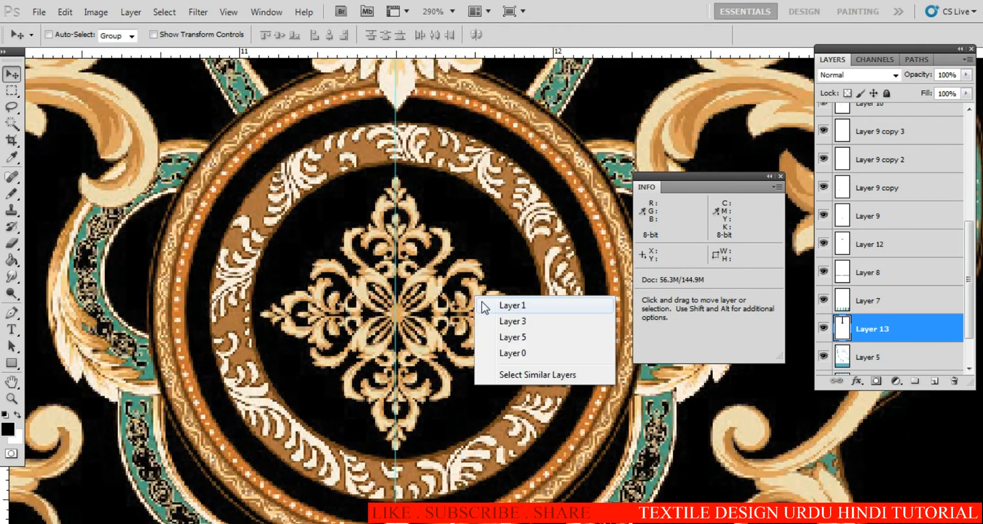
click(509, 305)
Outline the gold diamond-shaped motif inside the central medallion with the Lasso and copy it
key(l)
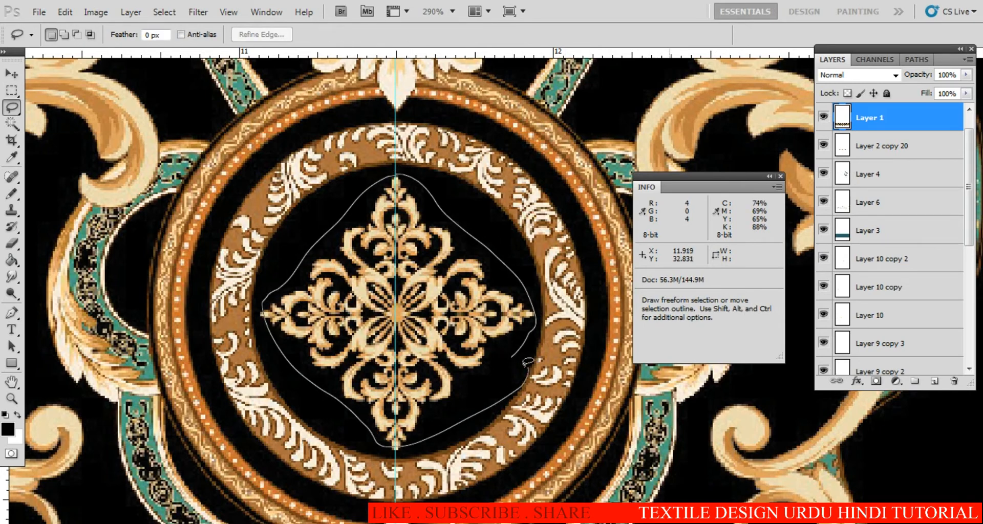
drag(527, 362, 528, 365)
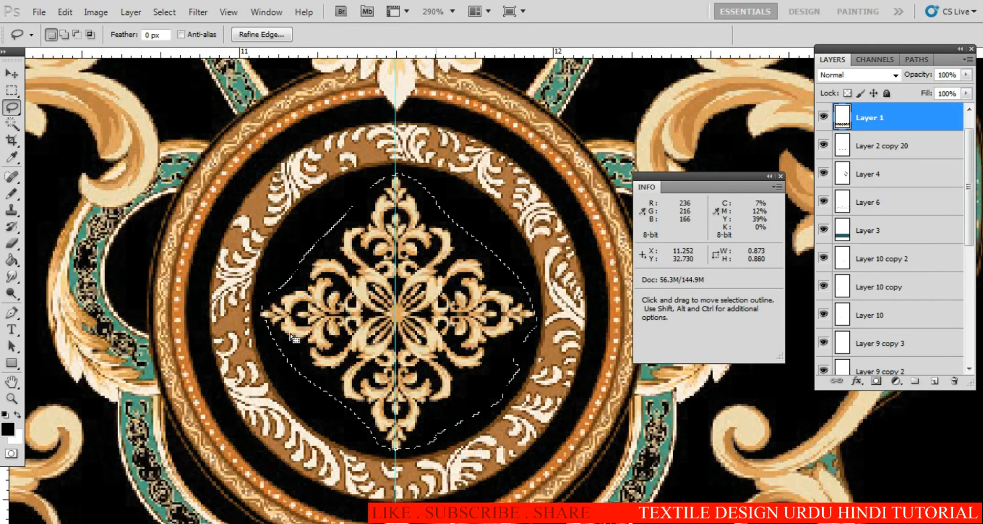
mouse_move(282, 348)
mouse_down()
mouse_move(261, 306)
mouse_move(284, 287)
mouse_up()
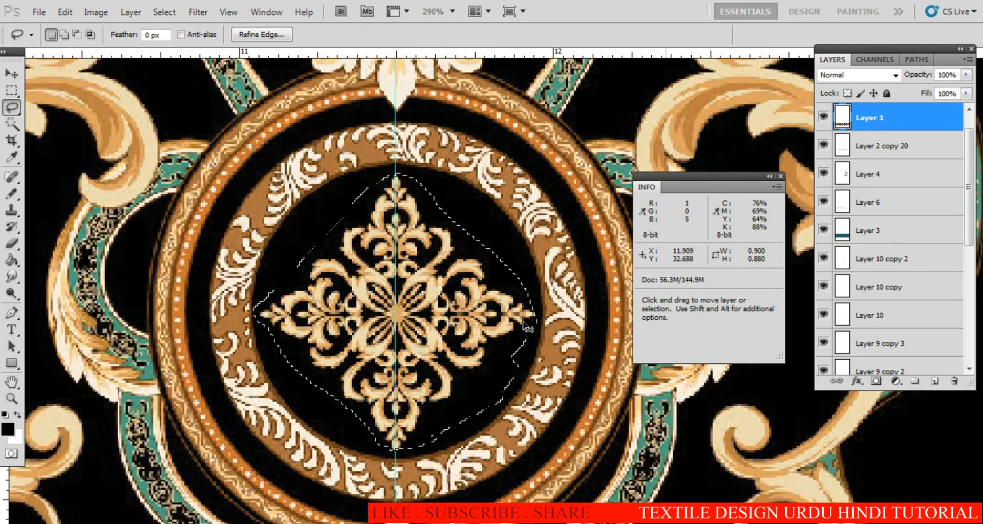
key(ctrl+d)
Paste the diamond motif above the black backing layer and place it to the right of the gold strips
alt+click(446, 281)
alt+click(445, 281)
alt+click(445, 281)
alt+click(445, 281)
alt+click(446, 281)
drag(413, 88, 435, 450)
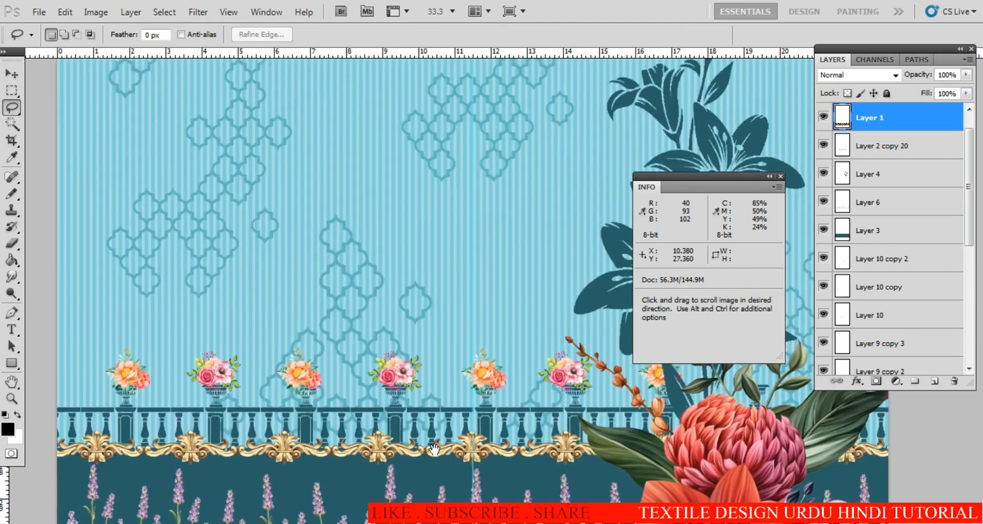
scroll(441, 248, down, 2)
scroll(443, 276, up, 5)
key(v)
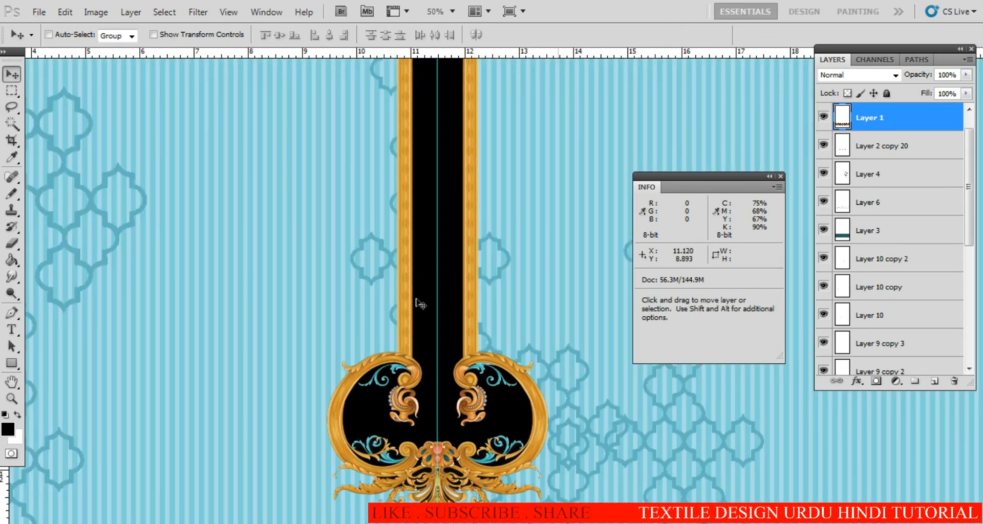
right_click(421, 305)
click(436, 308)
key(ctrl+v)
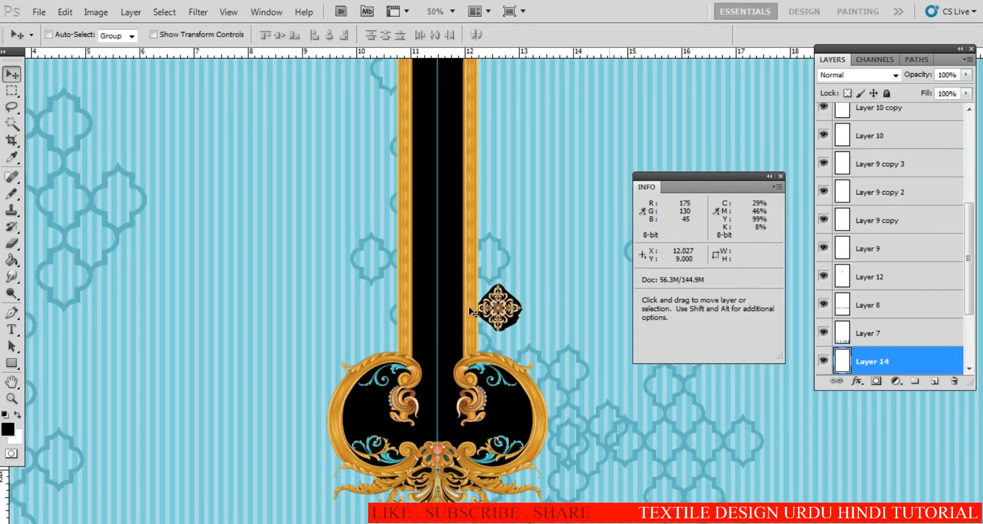
drag(509, 309, 537, 293)
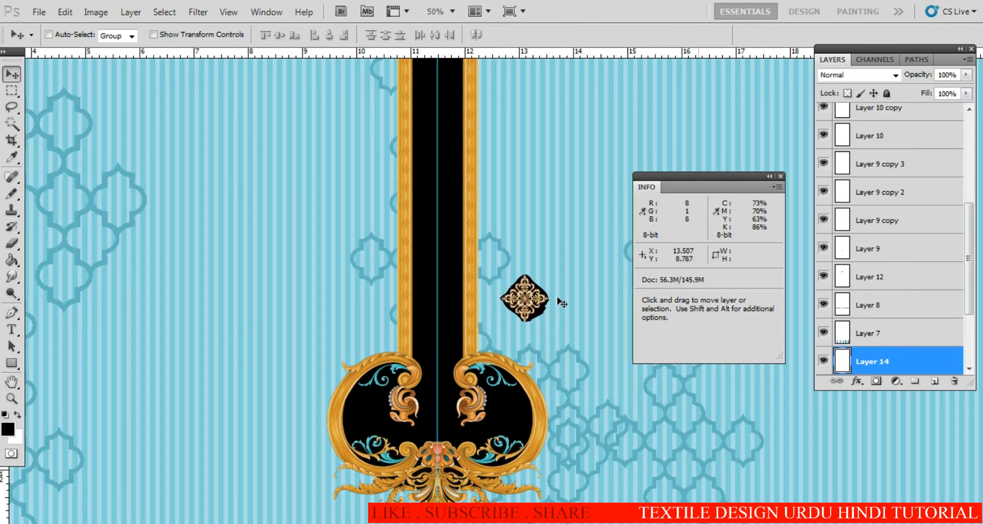
Remove the black background around the pasted motif with the Magic Wand and deselect
scroll(558, 303, up, 3)
key(w)
click(536, 259)
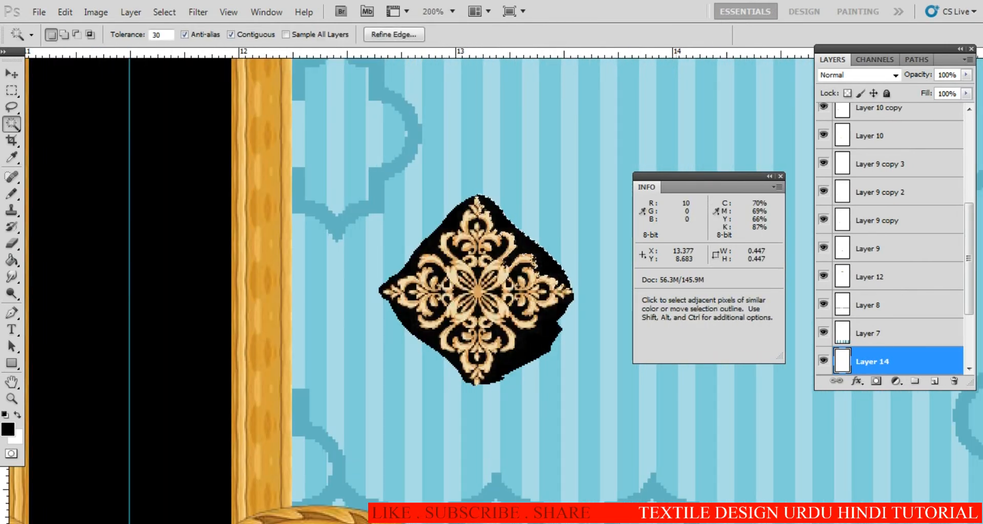
key(Delete)
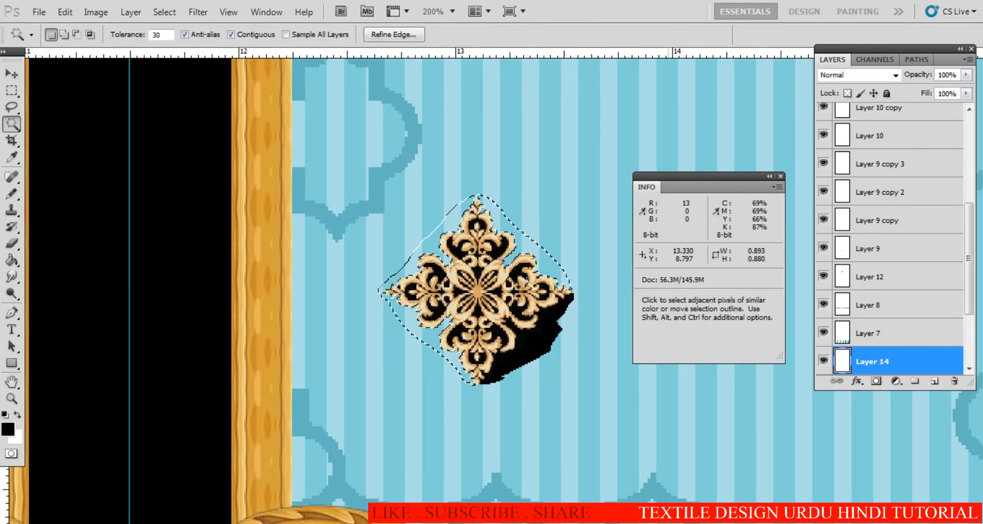
click(534, 349)
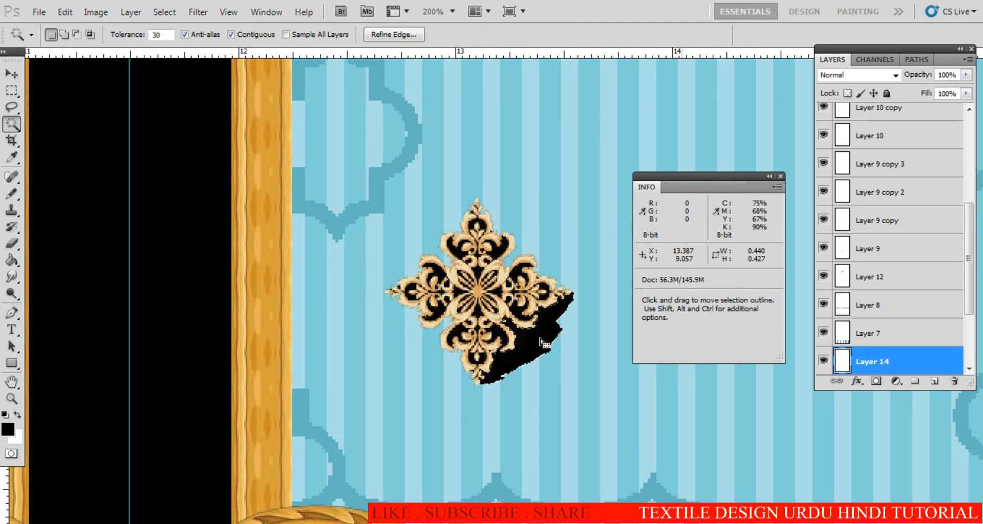
key(Delete)
key(ctrl+d)
Move the cleaned diamond motif onto the black band, centred on the vertical guide just above the gold ornament
scroll(478, 330, down, 3)
key(v)
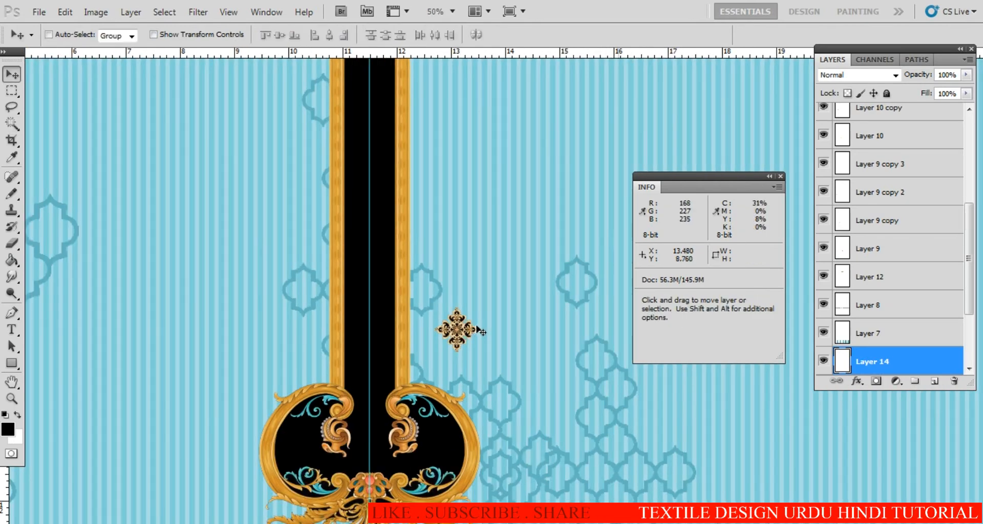
drag(478, 330, 391, 353)
scroll(395, 348, up, 3)
scroll(391, 335, down, 4)
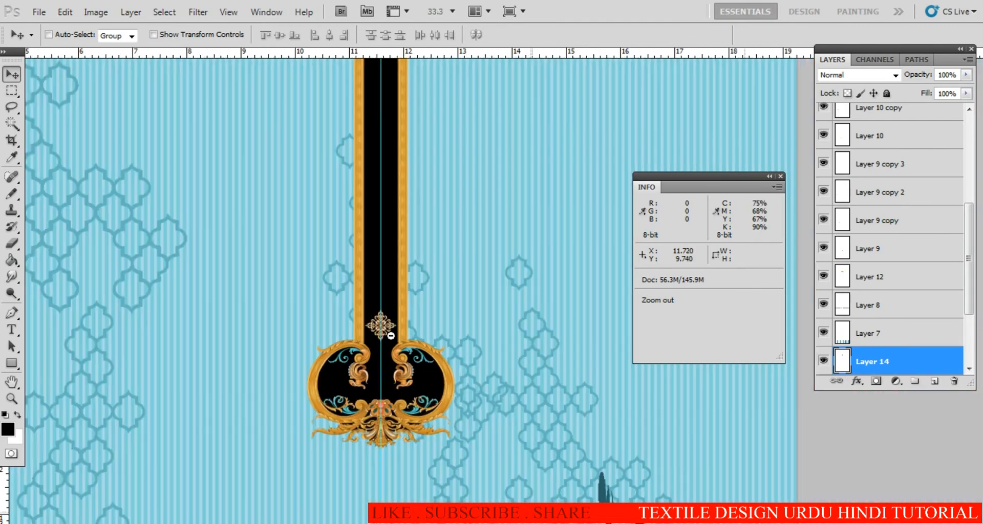
scroll(392, 336, down, 1)
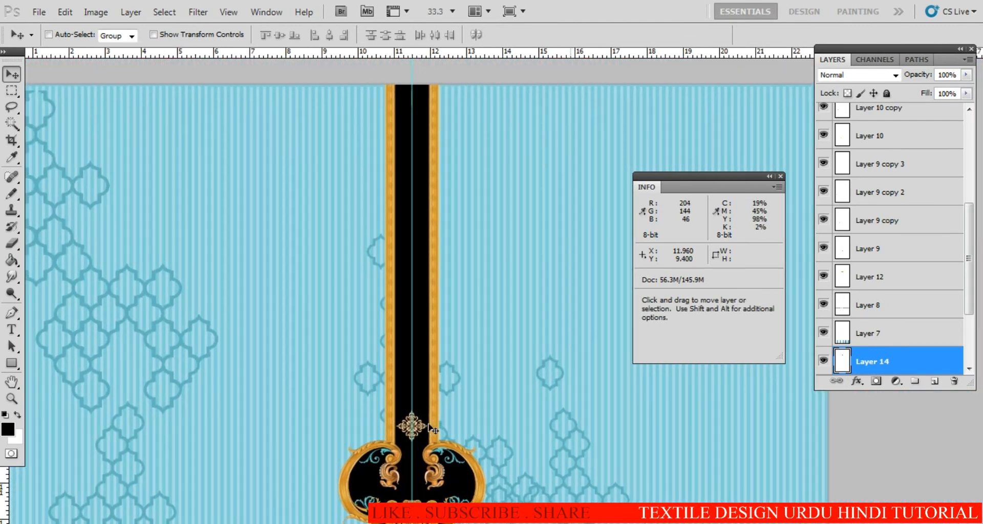
scroll(432, 434, up, 2)
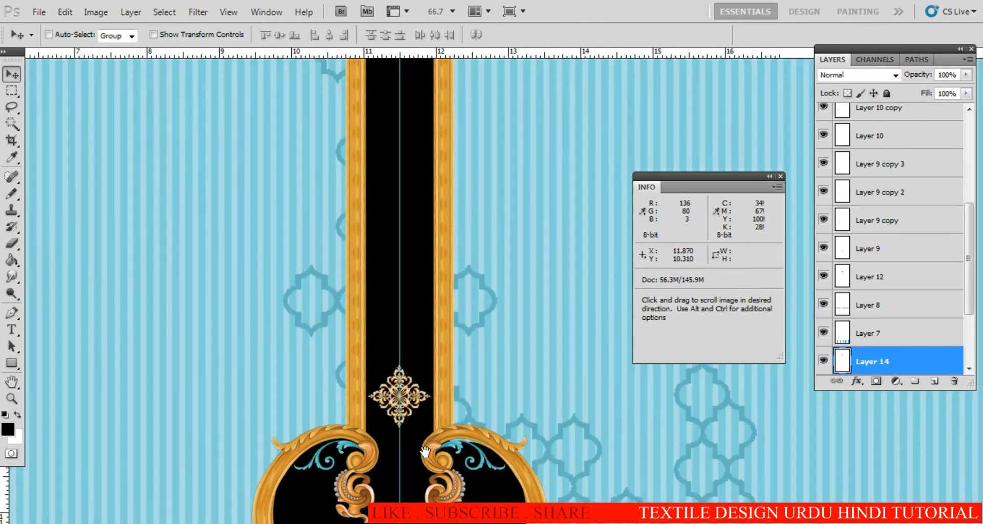
Move the diamond motif down into the medallion, scale it to about 0.63 inch wide and centre it on the guide between the scrolls
mouse_move(386, 402)
mouse_down()
mouse_move(399, 402)
mouse_move(385, 402)
mouse_up()
drag(423, 322, 423, 417)
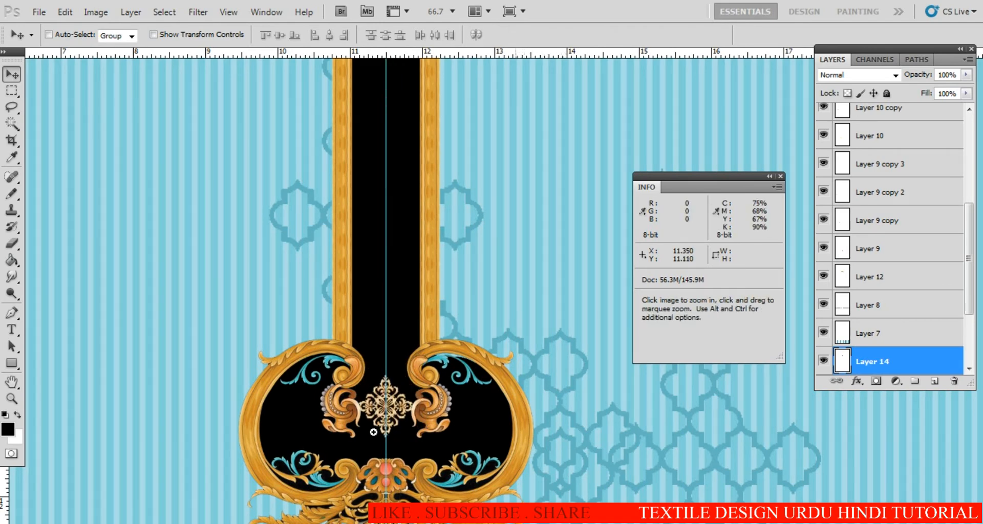
scroll(372, 430, up, 2)
key(ctrl+t)
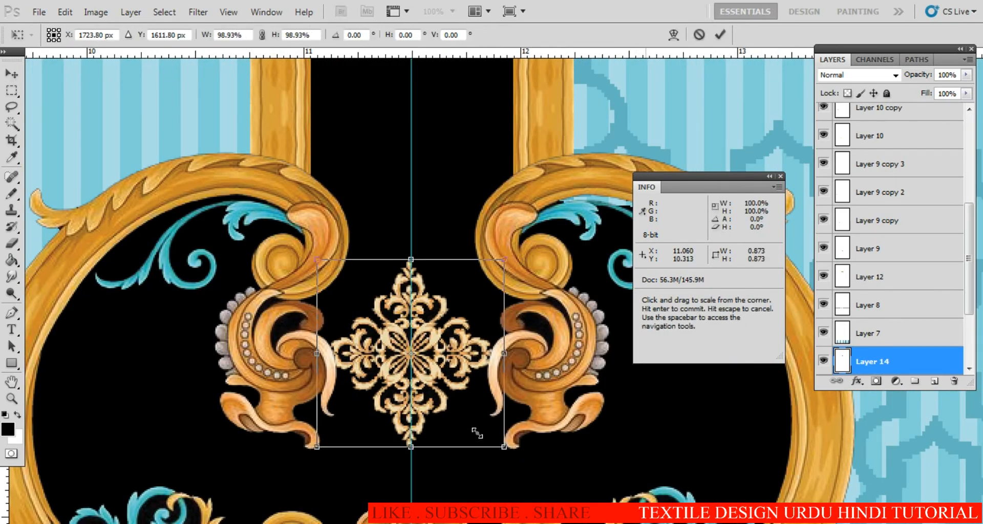
drag(507, 448, 453, 396)
drag(379, 367, 406, 435)
key(Return)
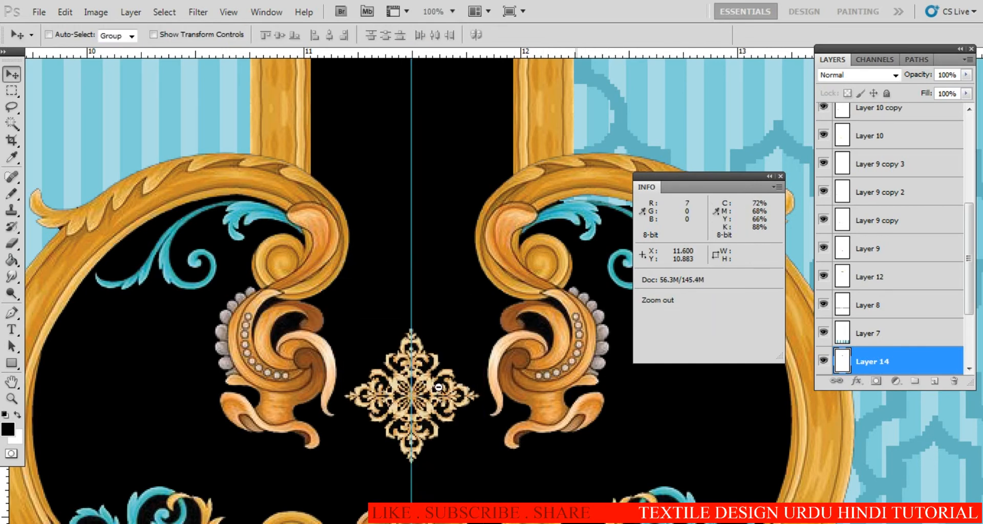
Duplicate the diamond motif and move the copy about 1 inch straight up the black band with Free Transform
scroll(409, 353, down, 1)
drag(422, 388, 422, 282)
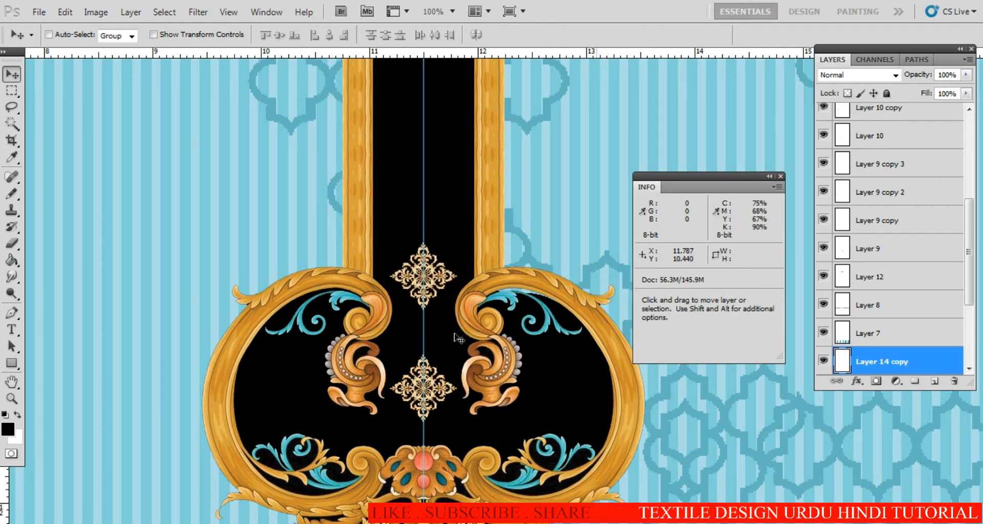
key(ctrl+z)
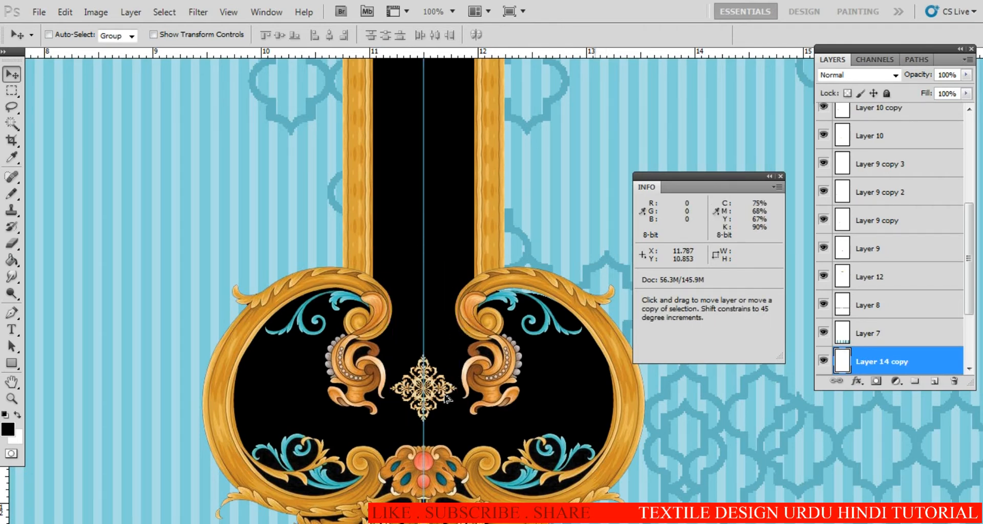
key(ctrl+t)
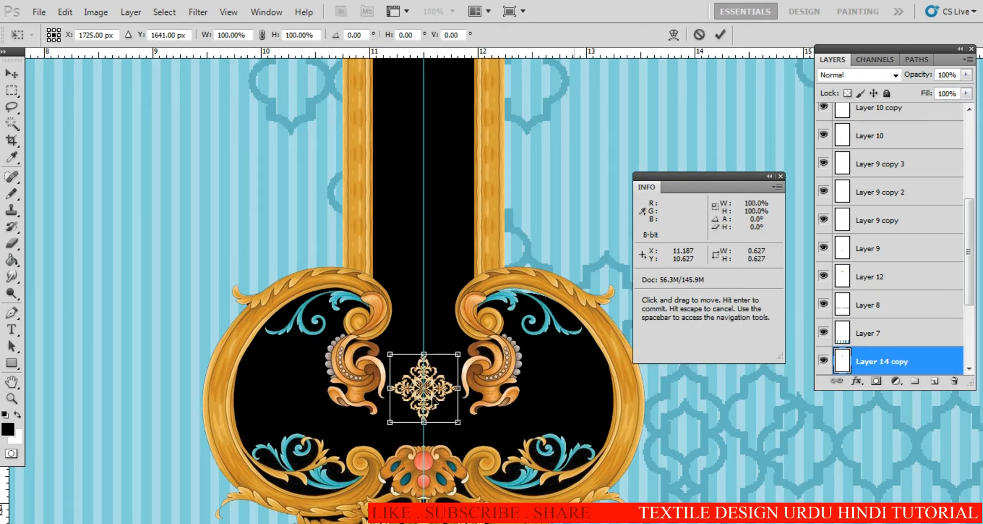
drag(422, 397, 421, 302)
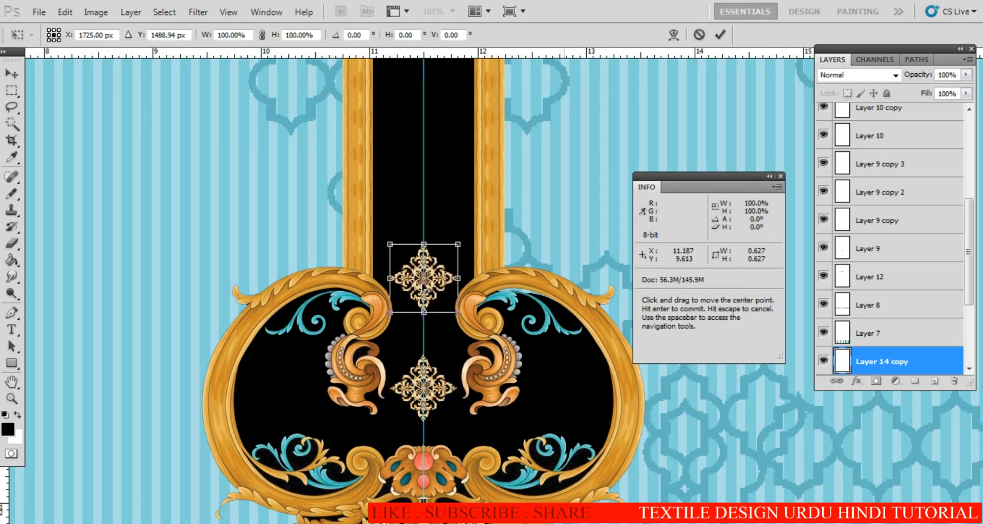
key(Return)
Repeat the transformed copy of the diamond motif at equal spacing up the black band to the canvas's upper edge
key(ctrl+alt+shift+t)
key(ctrl+alt+shift+t)
key(ctrl+alt+shift+t)
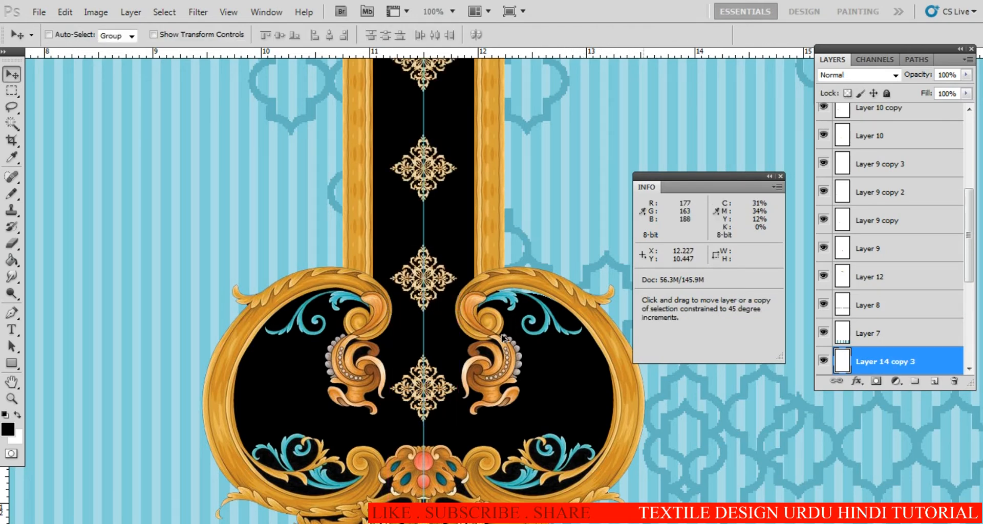
alt+click(465, 290)
alt+click(464, 290)
drag(460, 282, 453, 443)
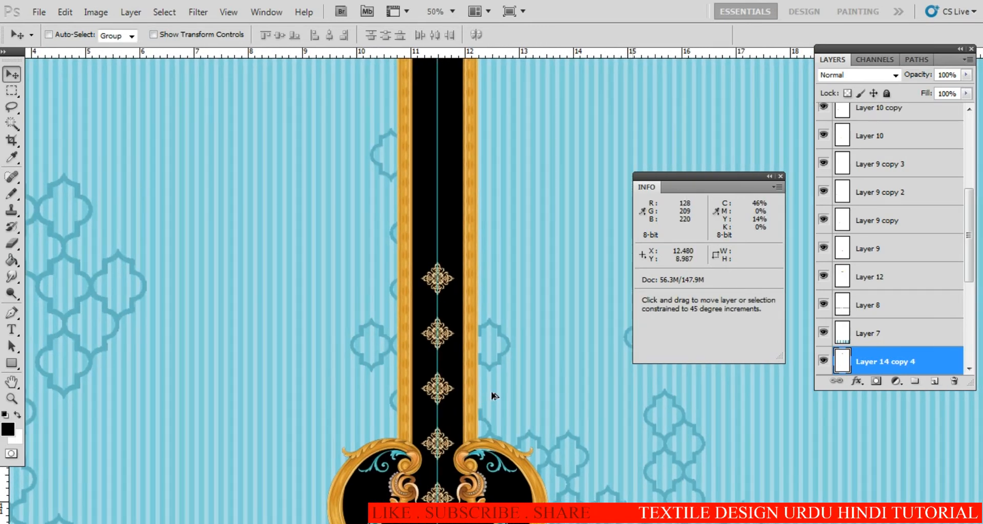
alt+click(474, 320)
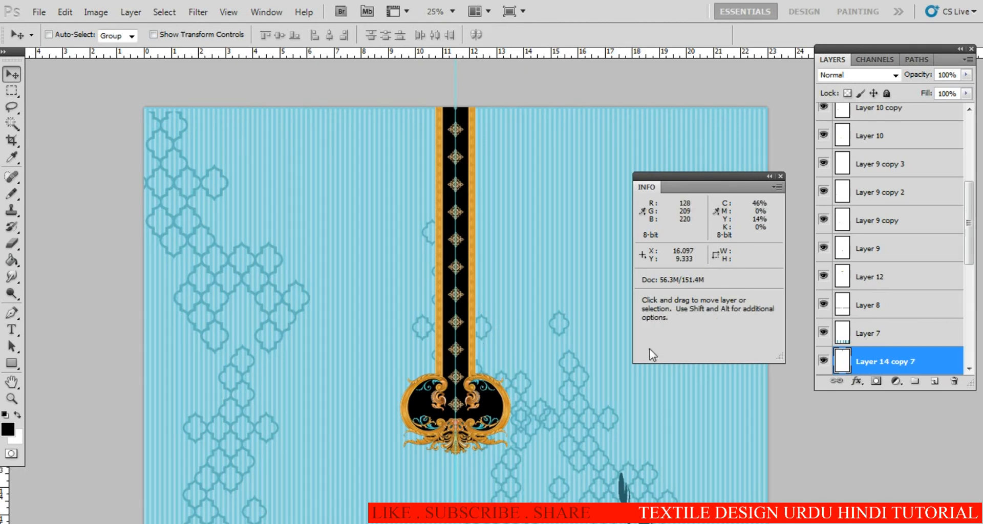
Merge all the diamond motif copies down into Layer 14
drag(969, 244, 965, 298)
key(ctrl+e)
key(ctrl+e)
key(ctrl+e)
key(ctrl+e)
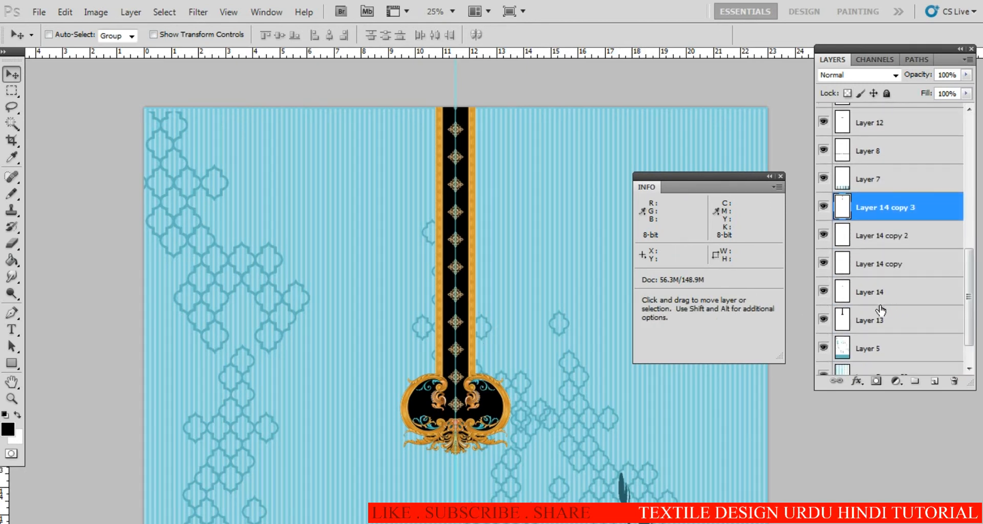
Select the lowest diamond motif, inside the medallion, with a rectangular marquee about 1.23 by 0.83 inch
ctrl+click(428, 423)
ctrl+click(430, 427)
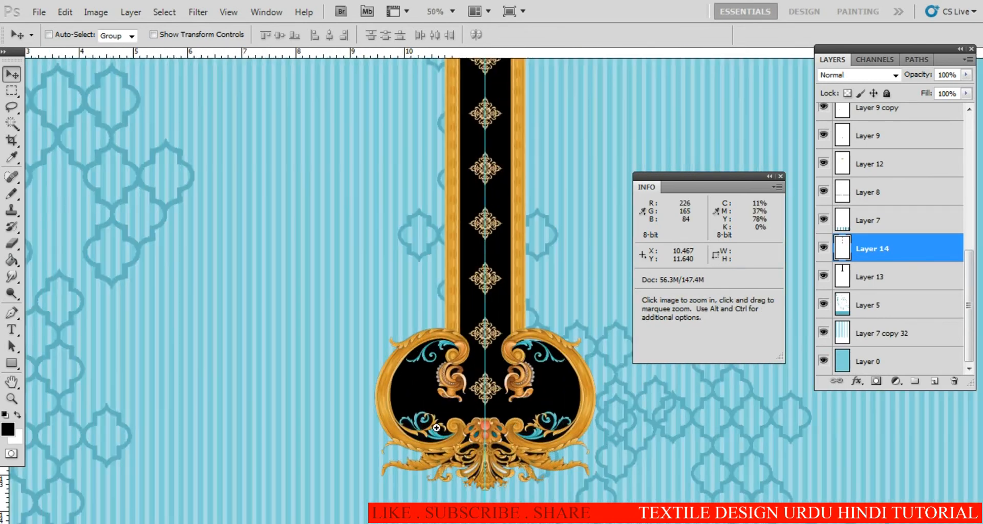
ctrl+click(434, 430)
ctrl+click(437, 430)
drag(527, 338, 470, 363)
key(m)
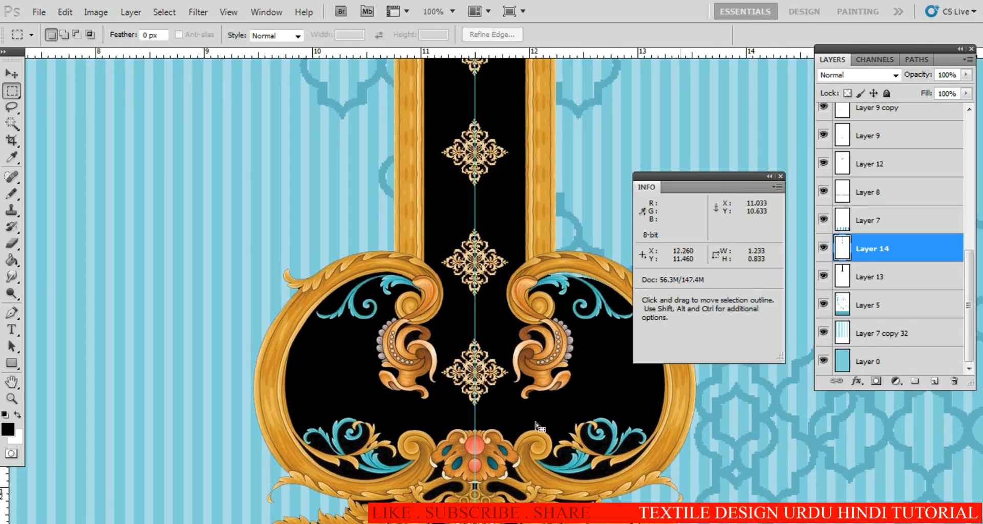
drag(429, 328, 562, 417)
key(v)
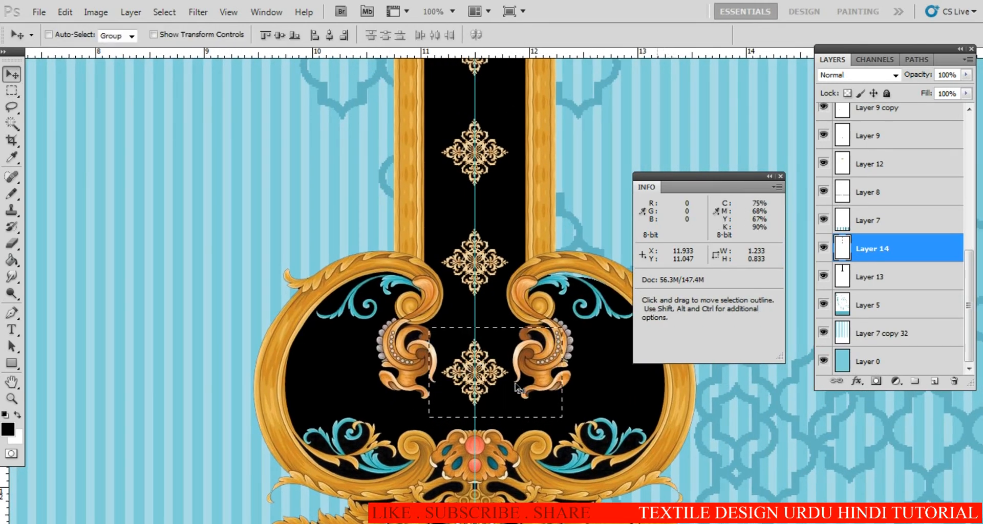
Copy the selected diamond motif to both sides of the medallion, outside the orange scrolls
drag(499, 398, 361, 394)
drag(341, 393, 613, 413)
scroll(538, 361, down, 3)
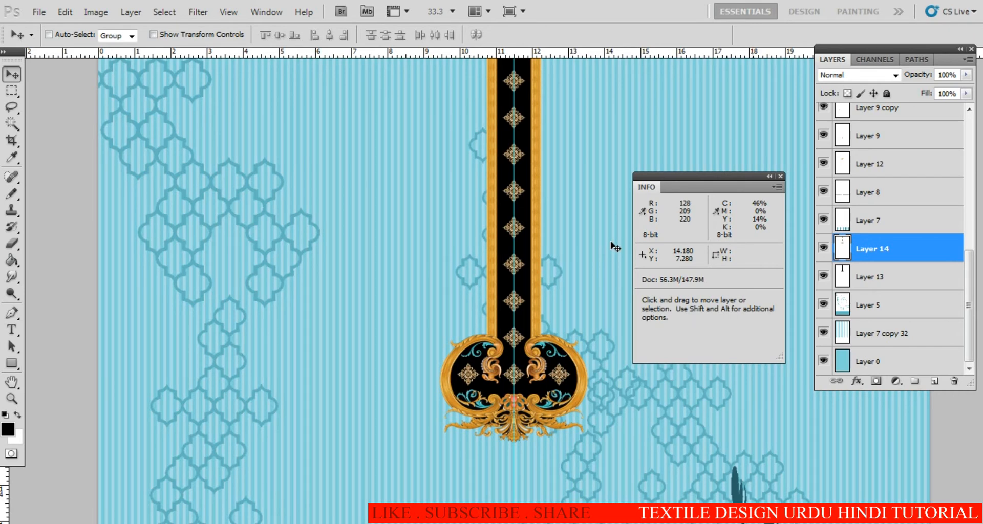
Duplicate an orange flower bouquet from the balustrade and place the copy in the empty striped area above
scroll(490, 332, down, 1)
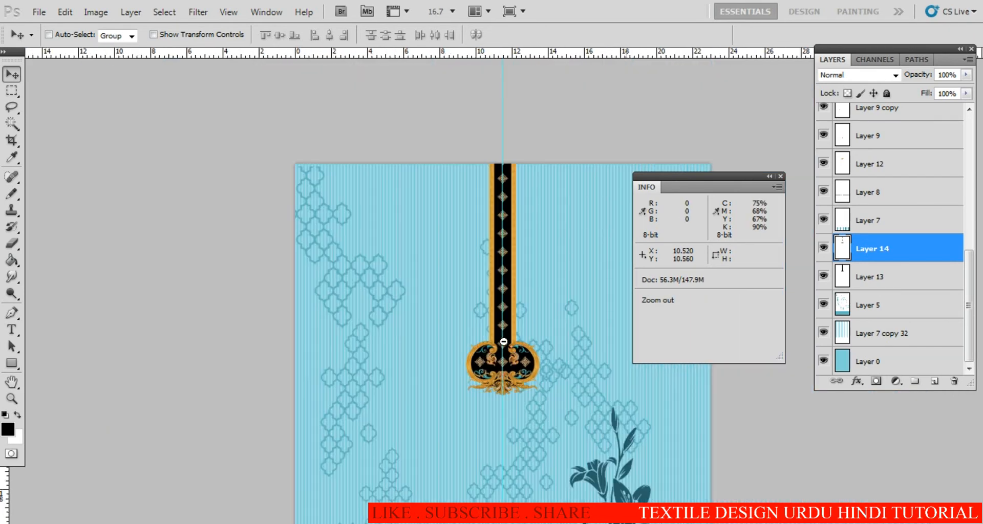
drag(485, 253, 435, 210)
scroll(436, 210, up, 3)
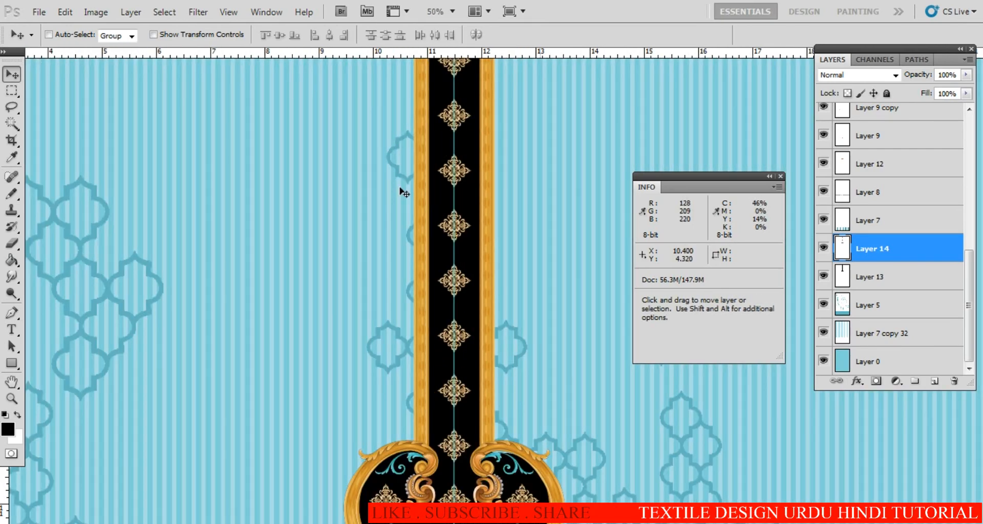
alt+click(430, 390)
alt+click(430, 390)
drag(474, 452, 467, 227)
scroll(409, 320, up, 2)
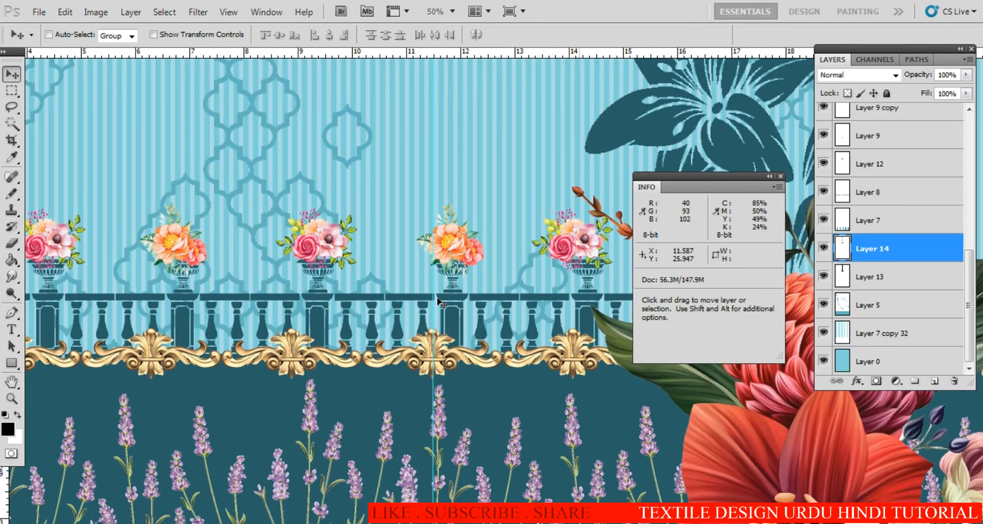
right_click(326, 241)
click(334, 246)
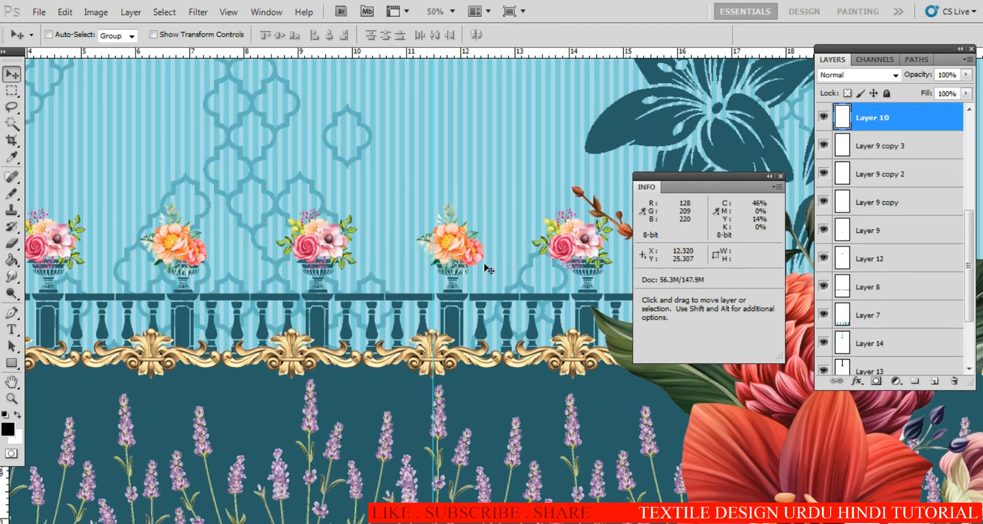
ctrl+click(452, 247)
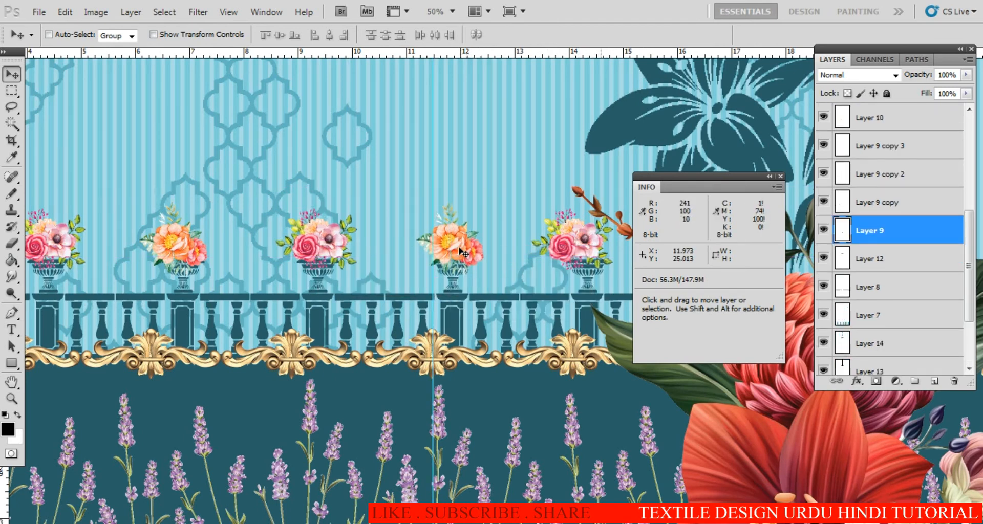
drag(460, 251, 493, 123)
Duplicate a pink rose bouquet from the balustrade and place the copy directly left of the copied orange bouquet
ctrl+click(326, 241)
drag(326, 241, 410, 117)
ctrl+click(443, 144)
ctrl+click(428, 151)
drag(410, 161, 379, 312)
drag(345, 284, 402, 293)
Select the layers of the two copied bouquets and merge them into one layer
right_click(510, 261)
click(533, 269)
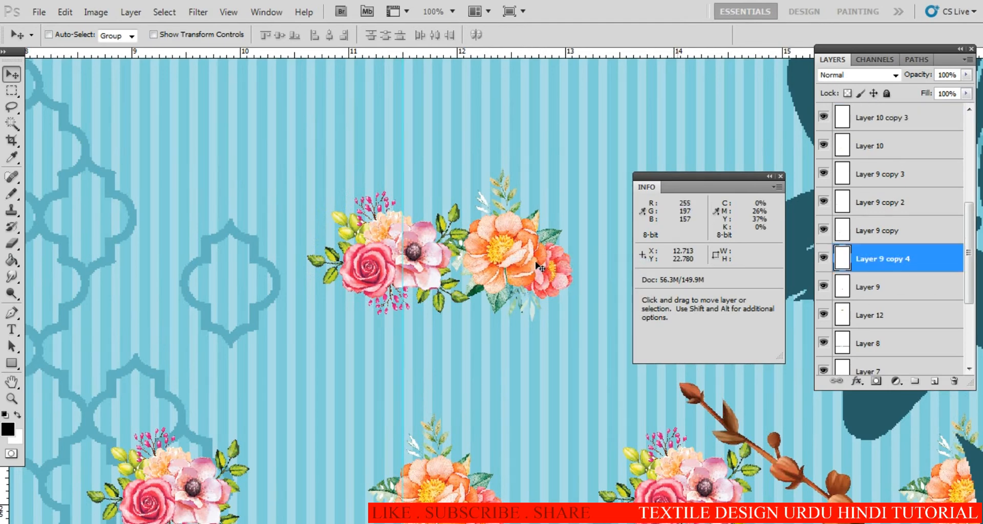
right_click(386, 270)
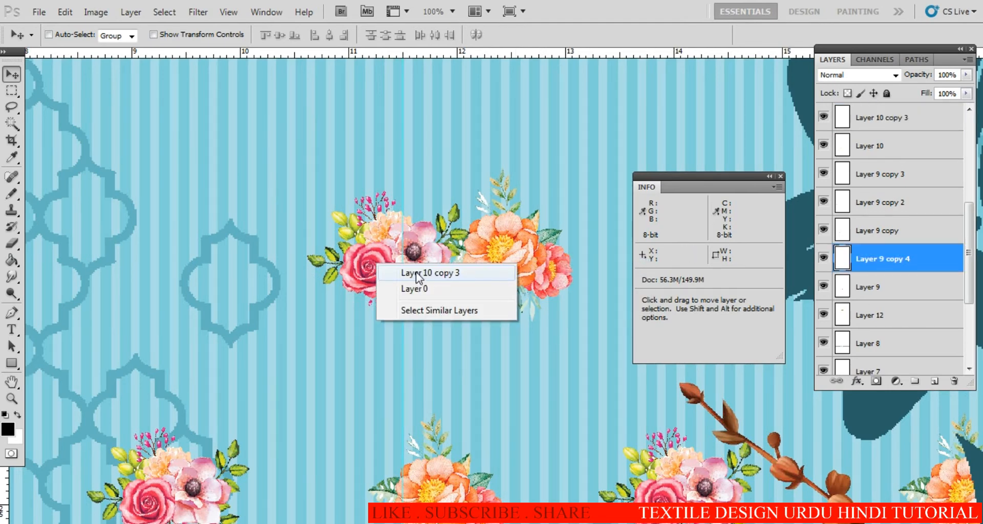
click(419, 274)
ctrl+click(891, 268)
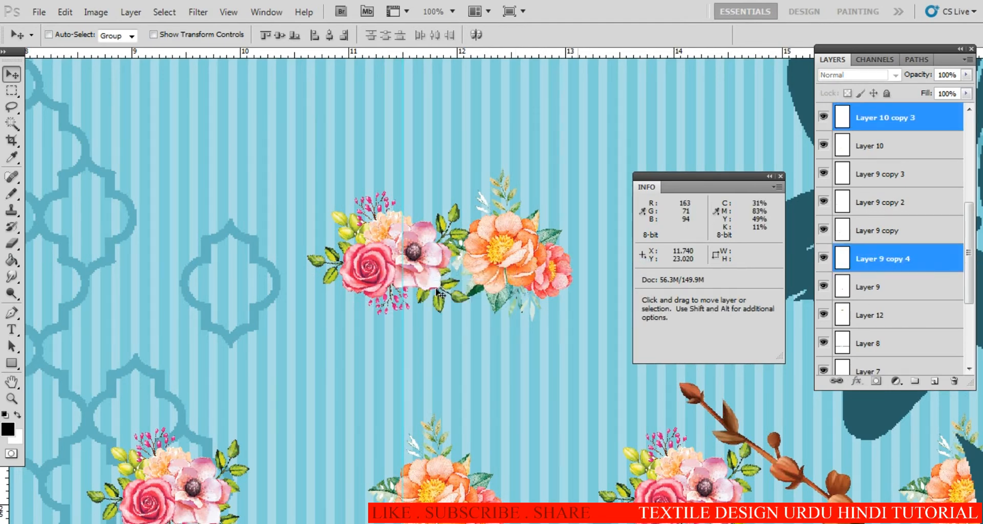
key(ctrl+e)
Move the merged bouquets leftward and rotate them 90° counter-clockwise into an upright strip
scroll(446, 278, down, 3)
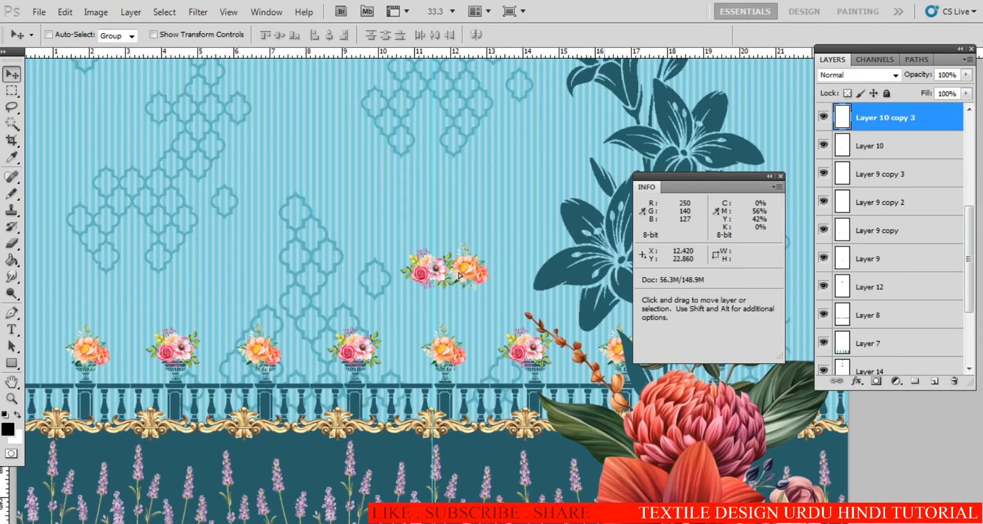
drag(456, 273, 350, 231)
key(ctrl+t)
right_click(408, 219)
click(458, 363)
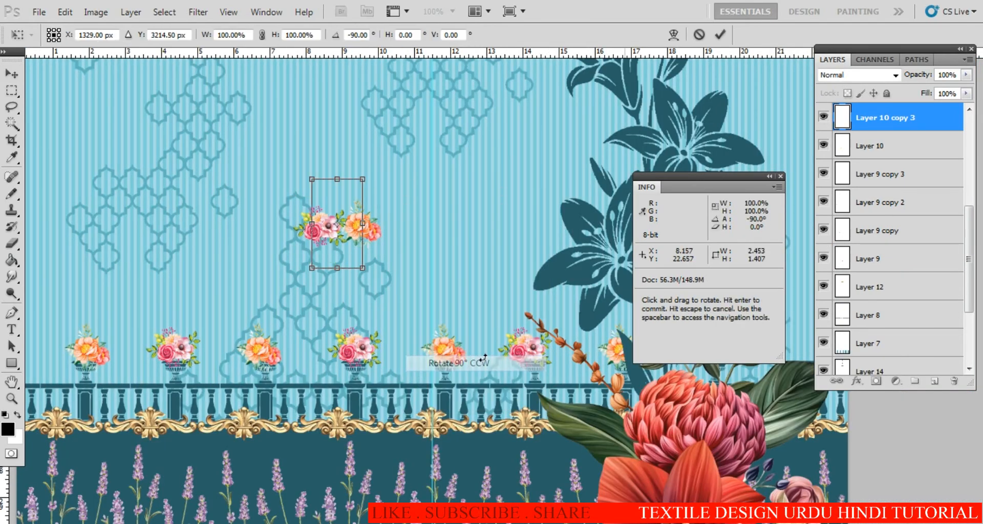
key(Return)
Move the upright floral strip beside the left gold strip of the hanging ornament, its lowest leaves touching the medallion's frame
drag(361, 271, 391, 387)
drag(383, 365, 387, 208)
drag(387, 207, 385, 343)
drag(385, 343, 357, 379)
ctrl+click(394, 241)
ctrl+click(394, 241)
drag(329, 378, 401, 327)
alt+click(418, 335)
alt+click(418, 334)
scroll(413, 334, up, 1)
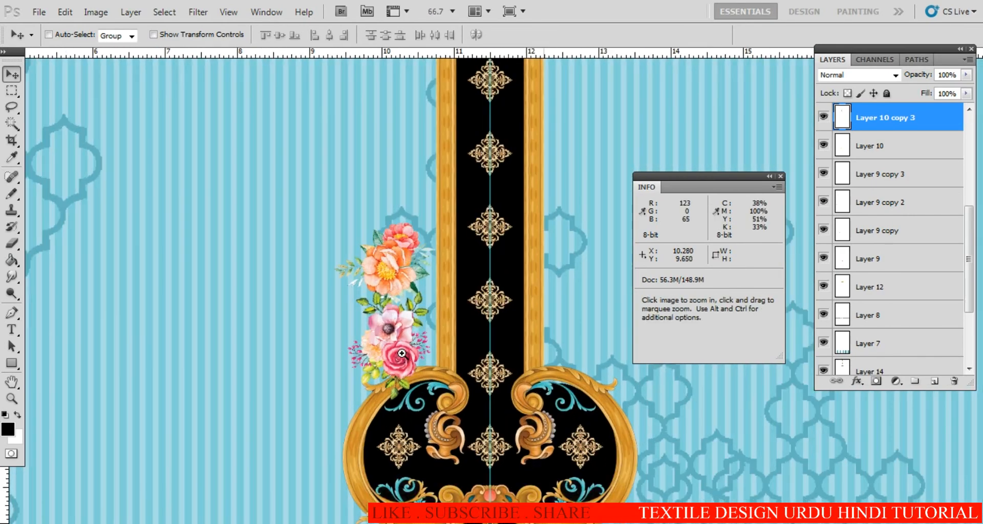
scroll(394, 369, up, 1)
drag(391, 377, 393, 390)
mouse_move(400, 390)
mouse_down()
mouse_move(381, 388)
mouse_move(394, 390)
mouse_up()
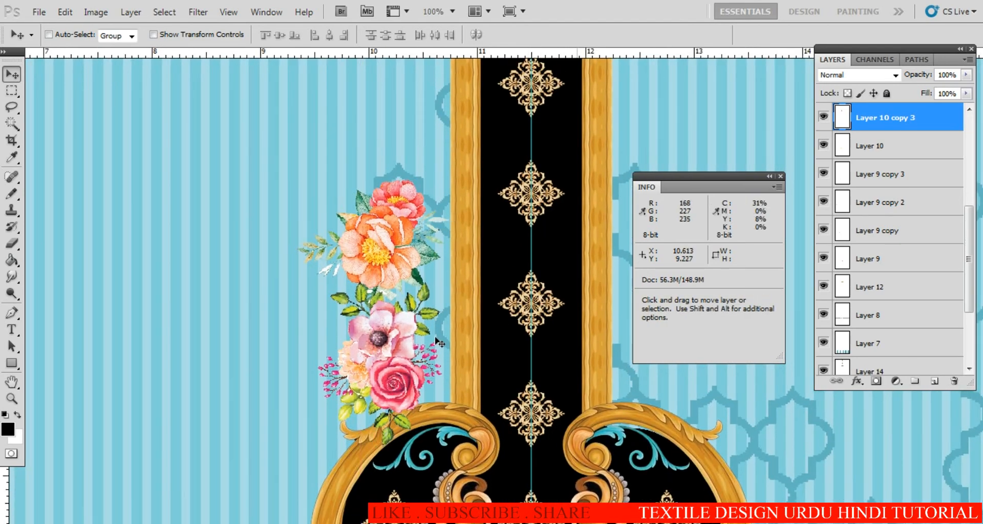
Duplicate the floral strip and move the copy straight up so it continues the column of flowers
key(ctrl+j)
key(ctrl+t)
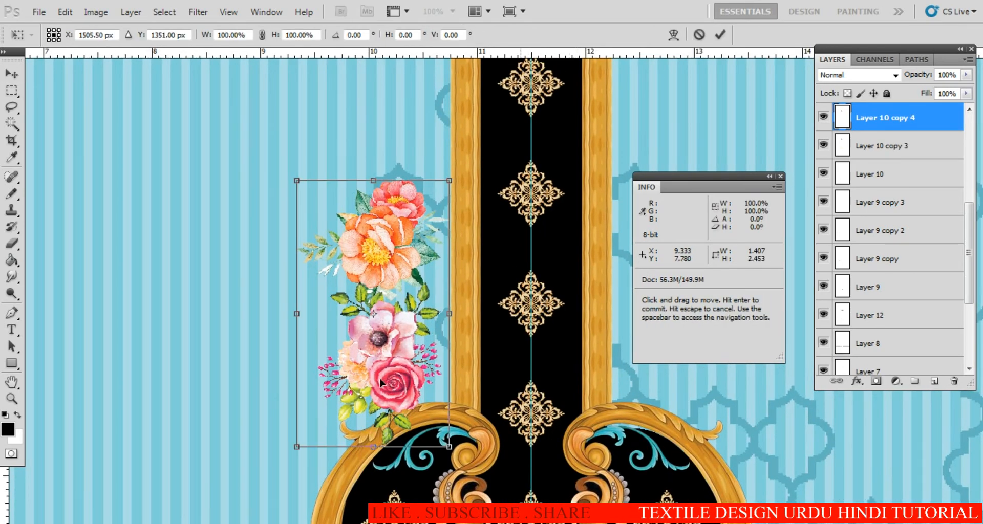
drag(387, 385, 390, 164)
key(Return)
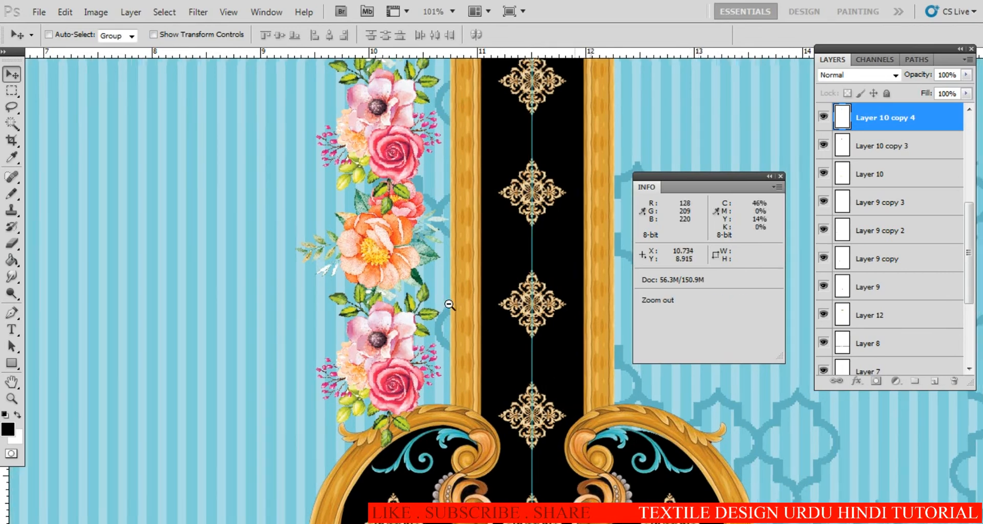
Repeat the upward floral copy until the column reaches the canvas's upper edge, and merge the copies into Layer 10
alt+click(431, 303)
alt+click(431, 303)
scroll(409, 361, up, 3)
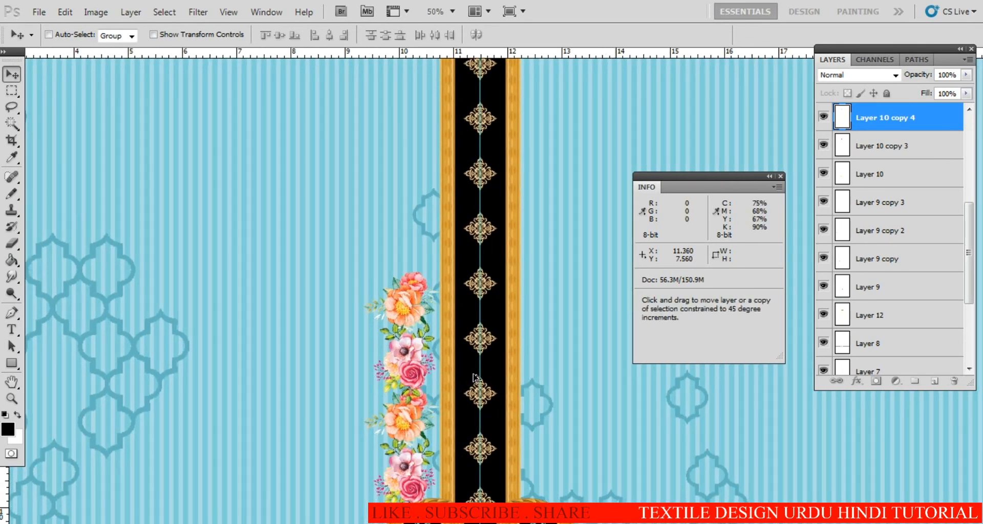
key(ctrl+shift+alt+t)
key(ctrl+shift+alt+t)
key(ctrl+shift+alt+t)
ctrl+alt+click(444, 319)
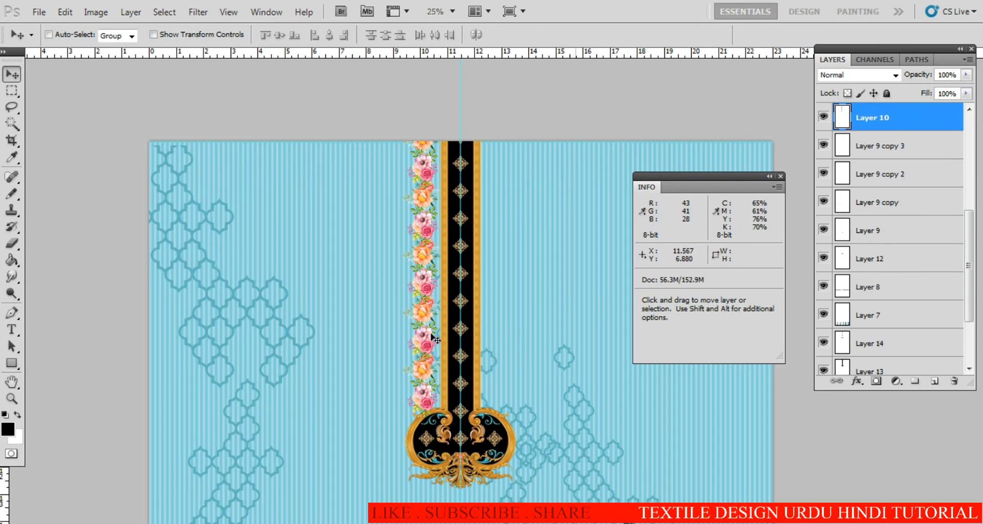
Try a horizontally flipped duplicate of the floral column beside the right gold strip, and undo it
drag(432, 338, 403, 353)
key(ctrl+z)
ctrl+click(443, 351)
ctrl+click(453, 384)
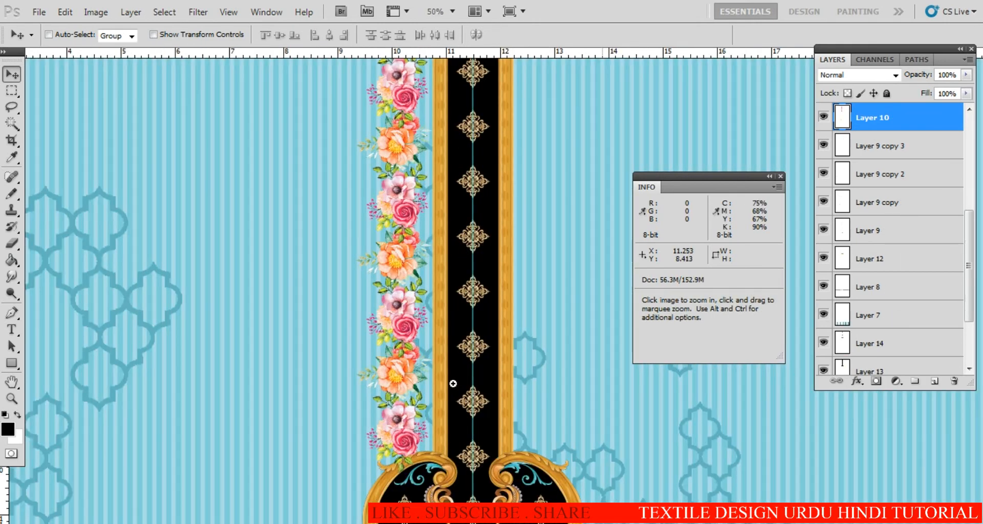
key(m)
drag(453, 303, 484, 320)
key(v)
key(ctrl+t)
right_click(509, 312)
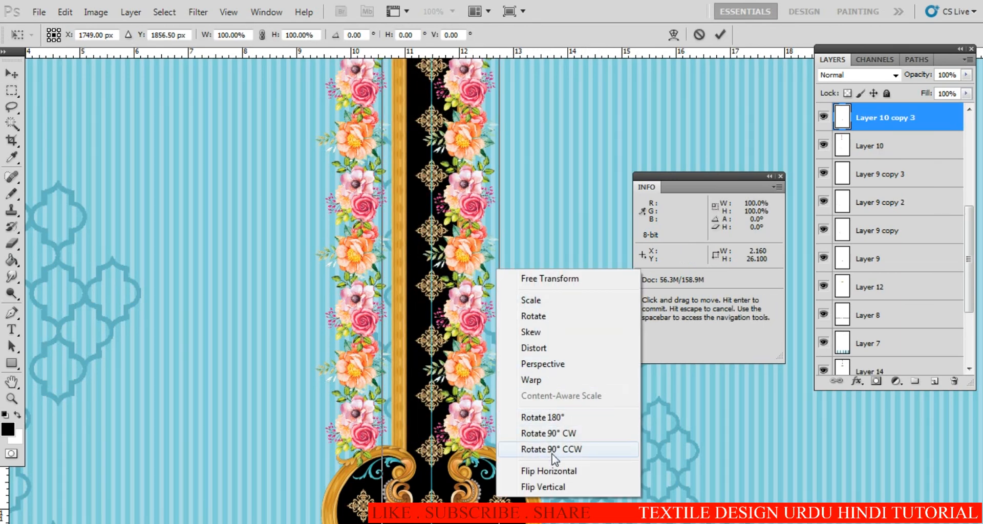
click(558, 472)
key(Return)
drag(474, 347, 497, 347)
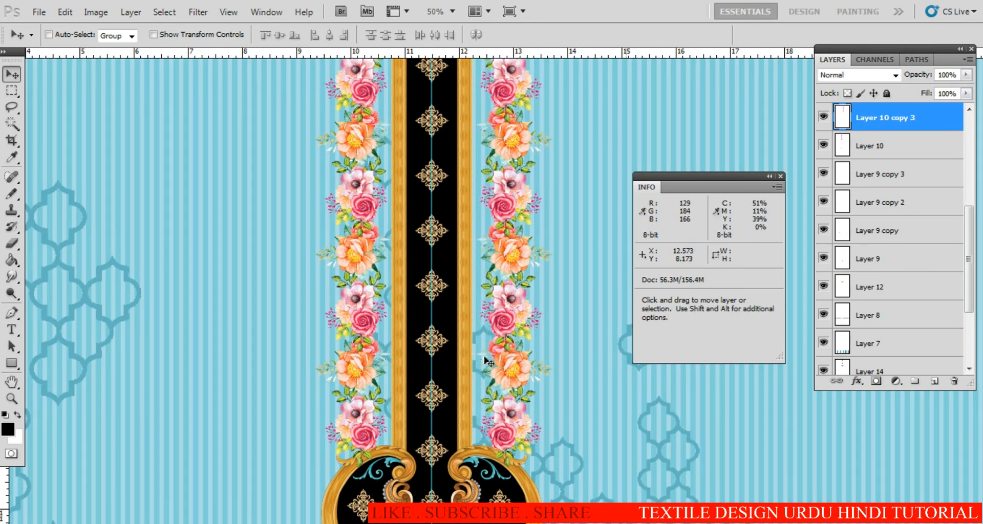
key(ctrl+alt+z)
key(ctrl+alt+z)
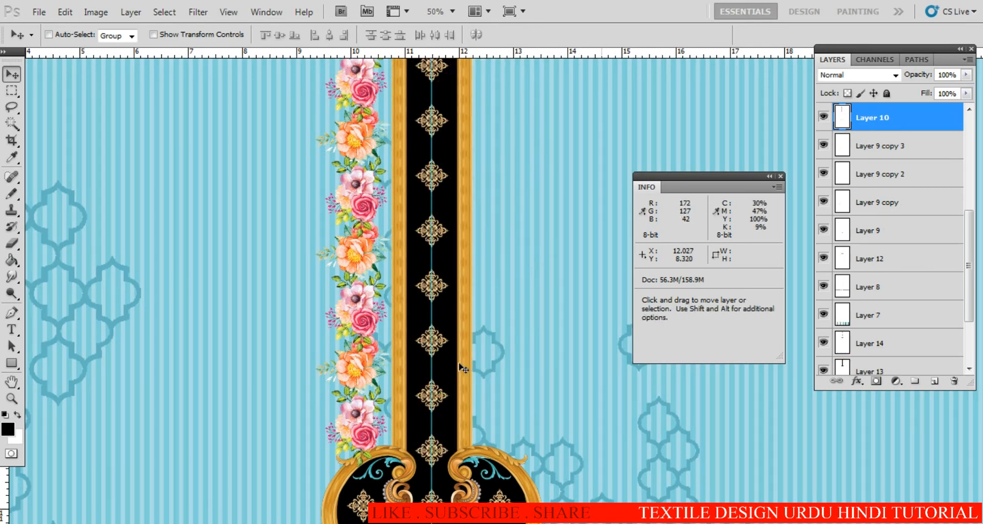
Select a rectangle about 0.94 by 1.95 below the medallion, against the left side of the centre guide, and fill it black on Layer 10
ctrl+alt+click(443, 366)
ctrl+alt+click(443, 365)
drag(453, 388, 439, 275)
key(m)
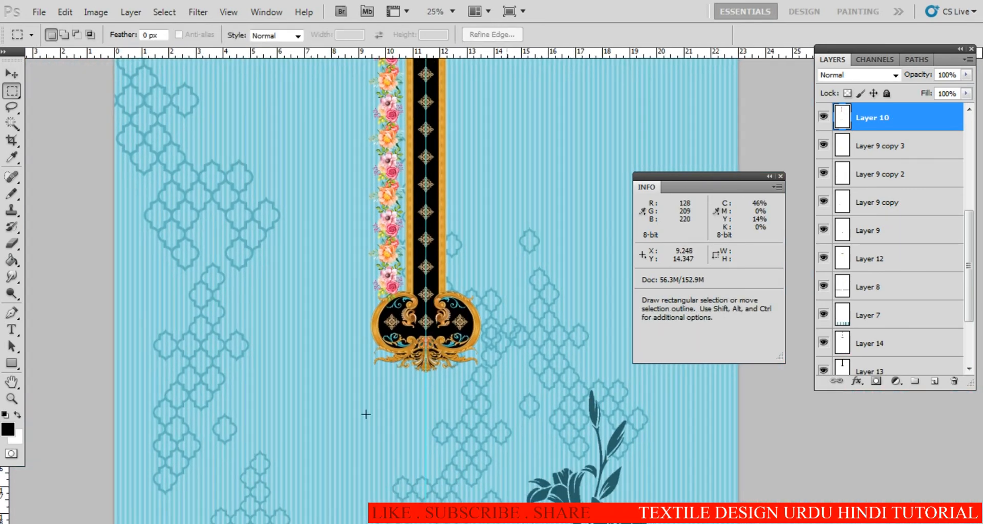
mouse_move(365, 414)
mouse_down()
mouse_move(391, 467)
mouse_move(418, 431)
mouse_up()
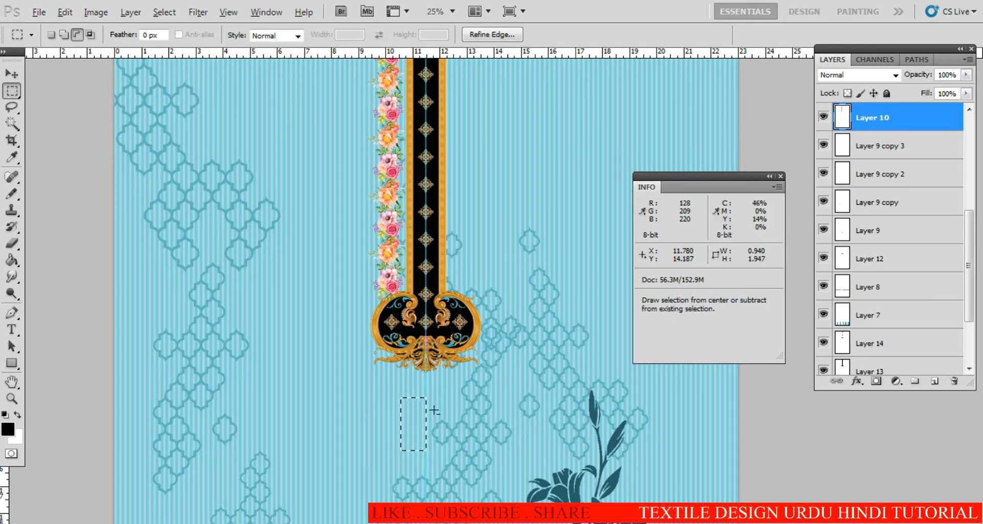
key(alt+BackSpace)
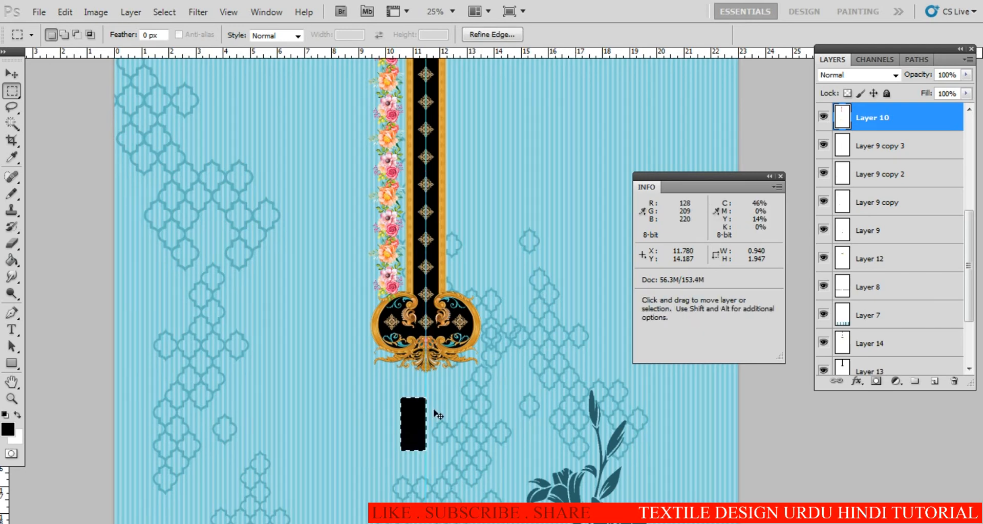
key(ctrl+d)
Try a horizontally flipped duplicate of the floral column and its black block across the centre guide, and delete it
key(v)
drag(410, 432, 479, 432)
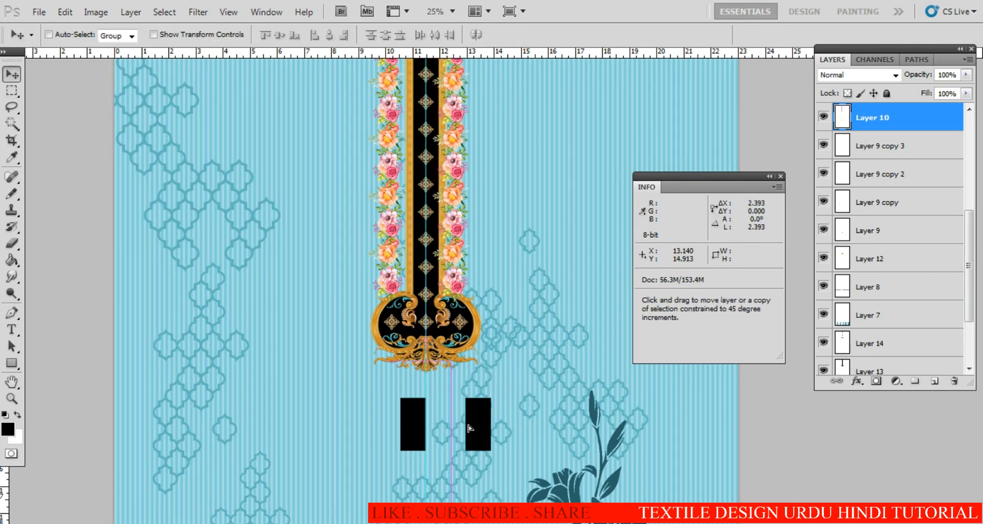
key(ctrl+t)
right_click(515, 290)
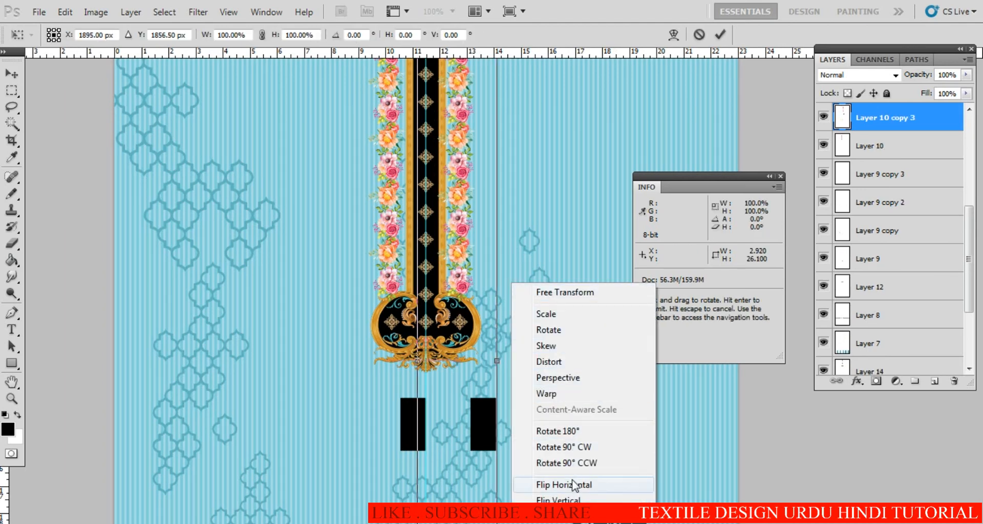
click(574, 485)
key(Return)
alt+click(467, 398)
alt+click(465, 391)
alt+click(465, 392)
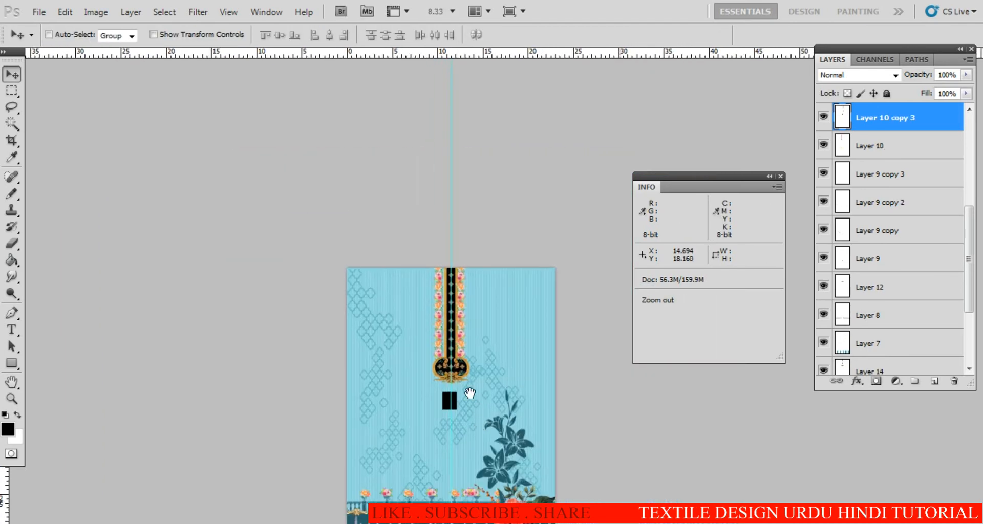
ctrl+click(470, 393)
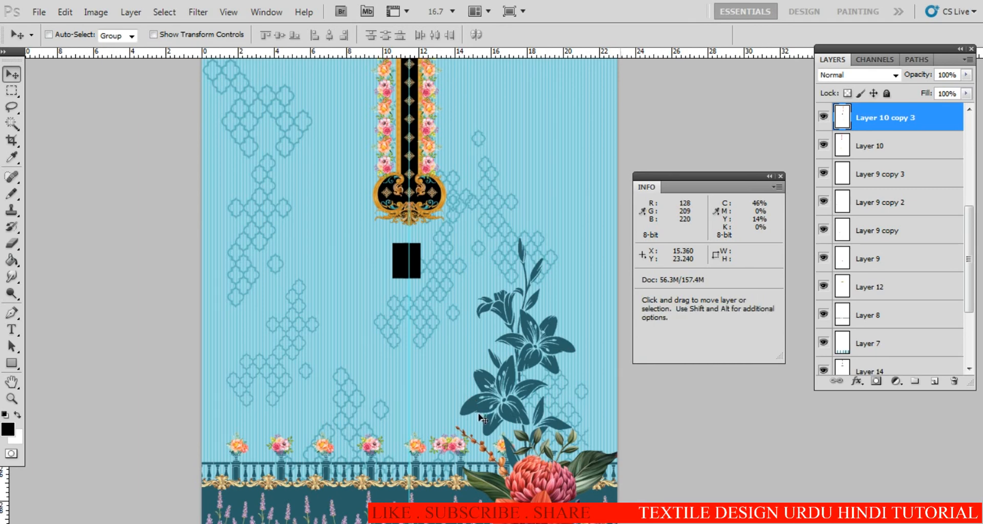
key(Delete)
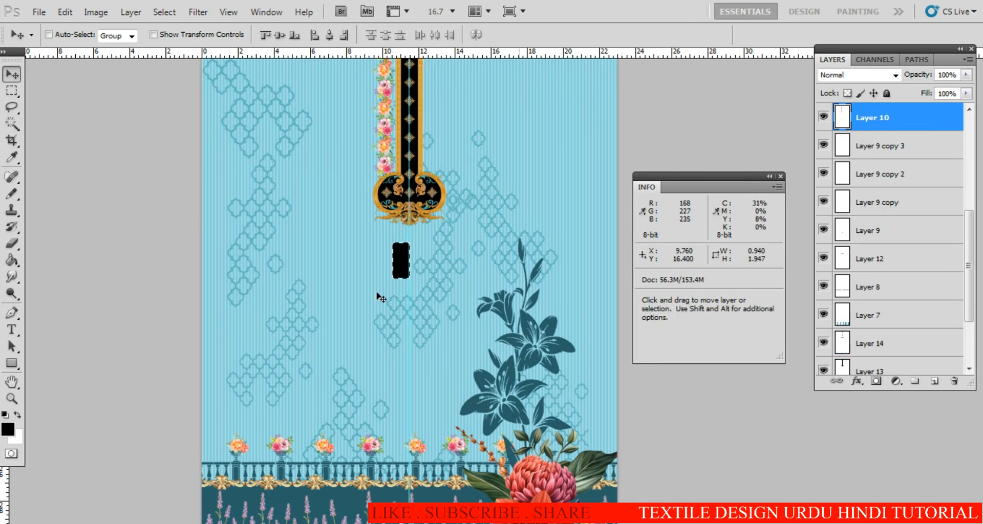
drag(384, 274, 354, 289)
key(ctrl+z)
drag(380, 335, 353, 354)
key(ctrl+z)
Cut the floral column and its black block from Layer 10 and paste them onto a separate layer
drag(382, 303, 404, 408)
key(m)
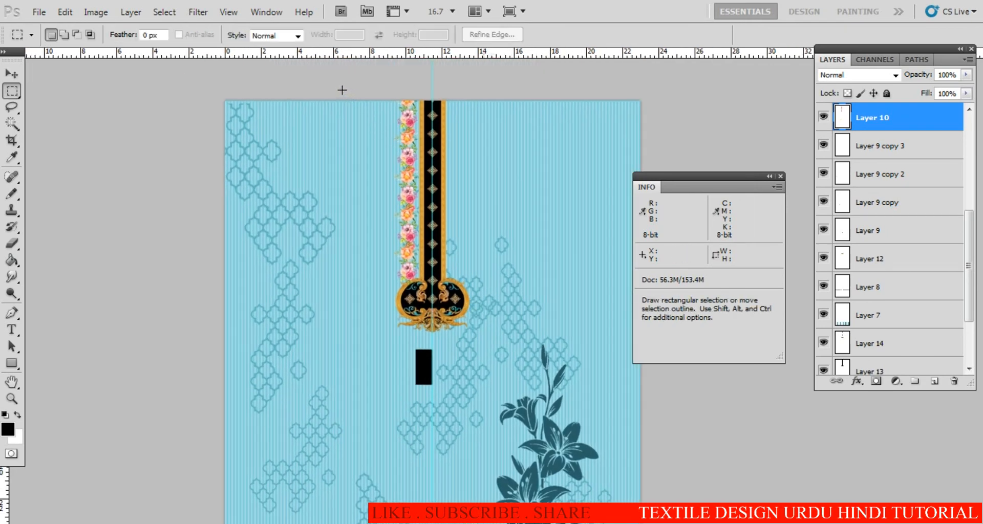
drag(472, 364, 495, 428)
key(ctrl+x)
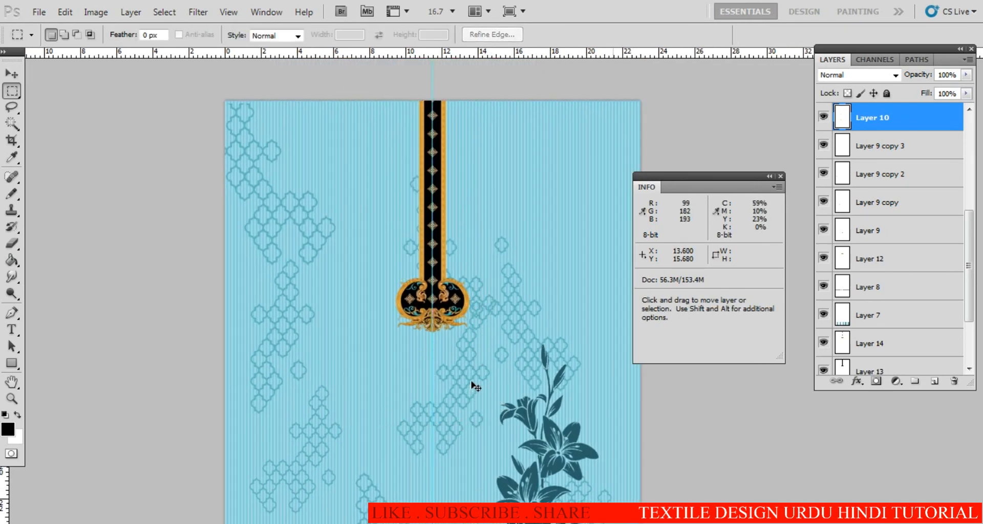
key(ctrl+v)
drag(426, 393, 429, 394)
key(ctrl+d)
drag(508, 424, 379, 307)
key(v)
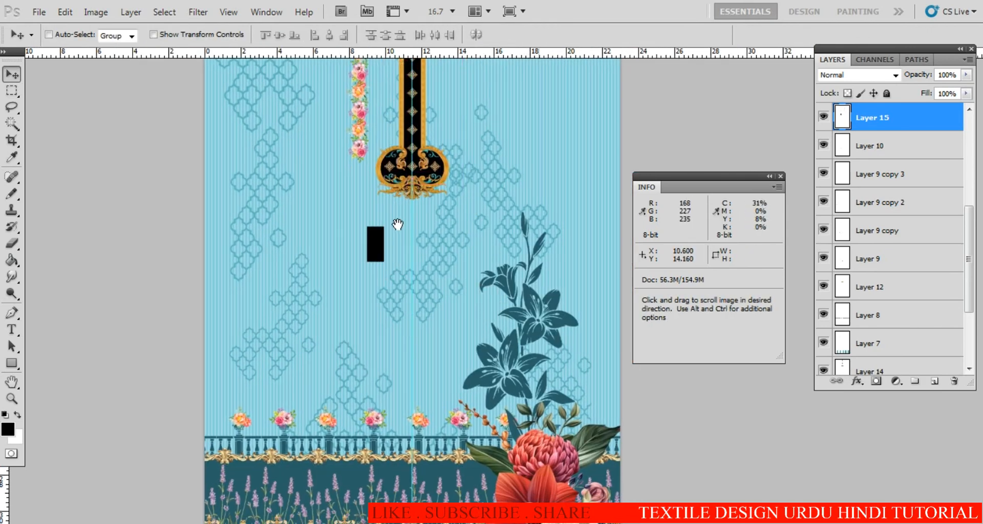
Move the pasted column back beside the left gold strip, with the black block's edge on the centre guide
ctrl+click(395, 230)
drag(393, 239, 436, 411)
drag(422, 306, 443, 395)
ctrl+click(445, 386)
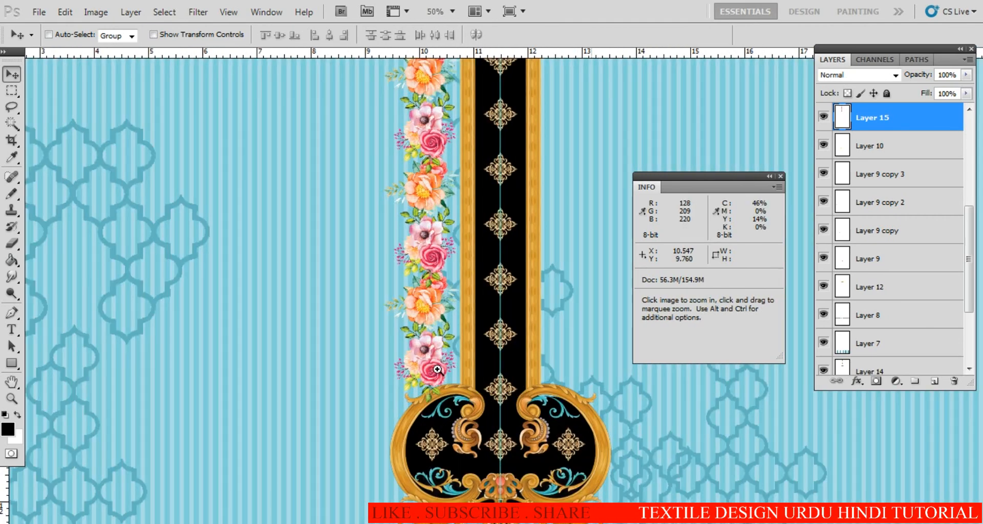
alt+click(442, 328)
drag(437, 455, 406, 351)
ctrl+click(418, 432)
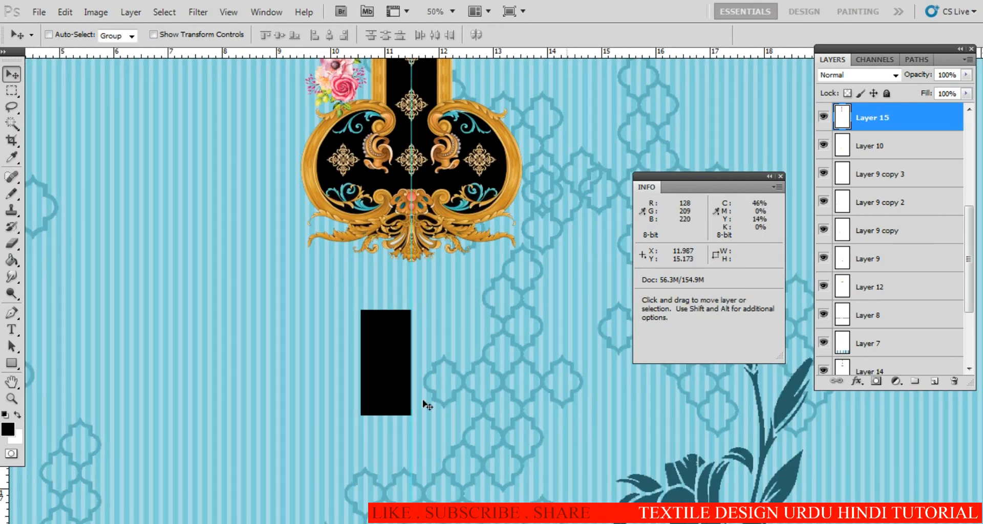
Duplicate the left floral column with its black block and flip the copy horizontally
drag(408, 394, 449, 381)
key(ctrl+t)
right_click(482, 264)
click(549, 466)
key(Return)
Shift the flipped copy horizontally so its black block meets the centre guide, mirroring the left column
ctrl+click(428, 367)
ctrl+click(428, 366)
ctrl+click(428, 367)
ctrl+click(428, 367)
ctrl+click(428, 366)
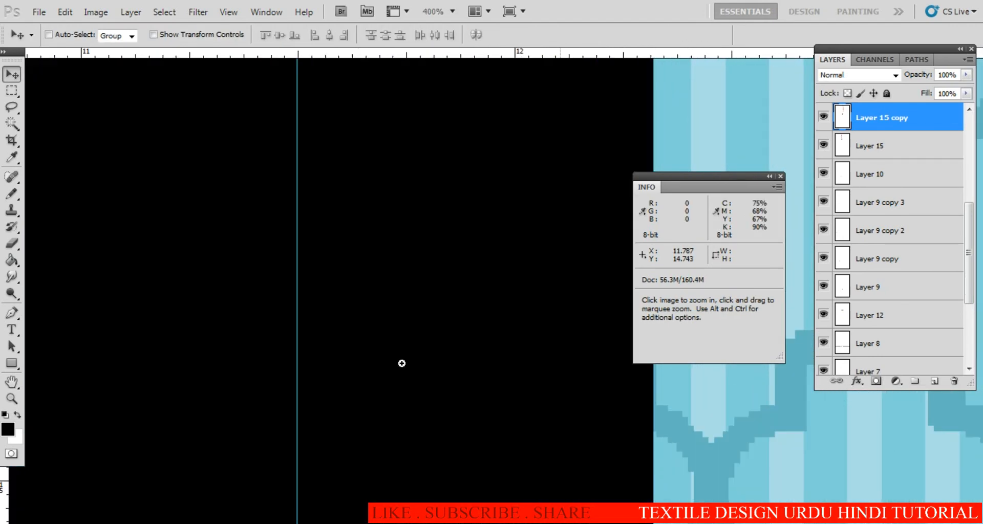
drag(379, 358, 432, 348)
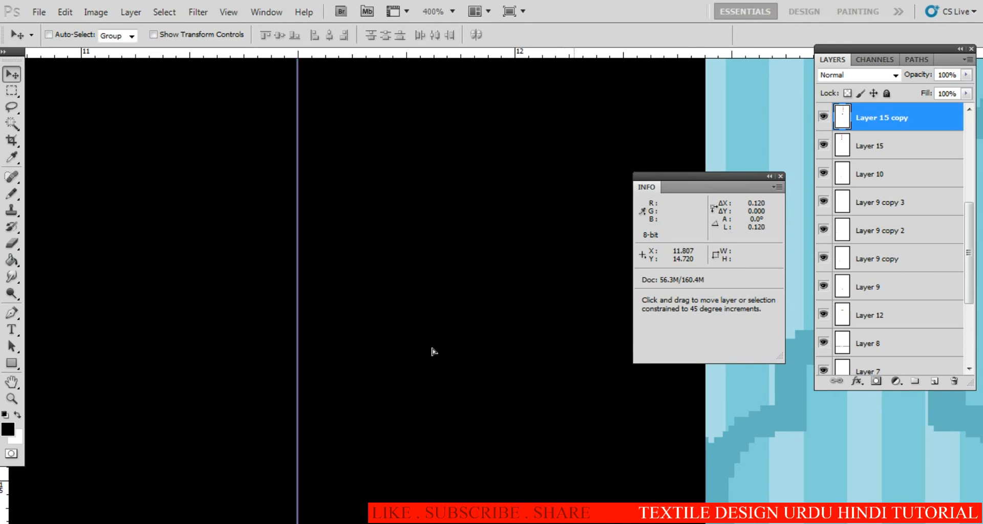
Check the seam between the two black blocks up close and nudge the flipped copy one step to the right
ctrl+alt+click(409, 336)
ctrl+alt+click(410, 336)
ctrl+alt+click(412, 337)
ctrl+alt+click(416, 339)
ctrl+alt+click(415, 340)
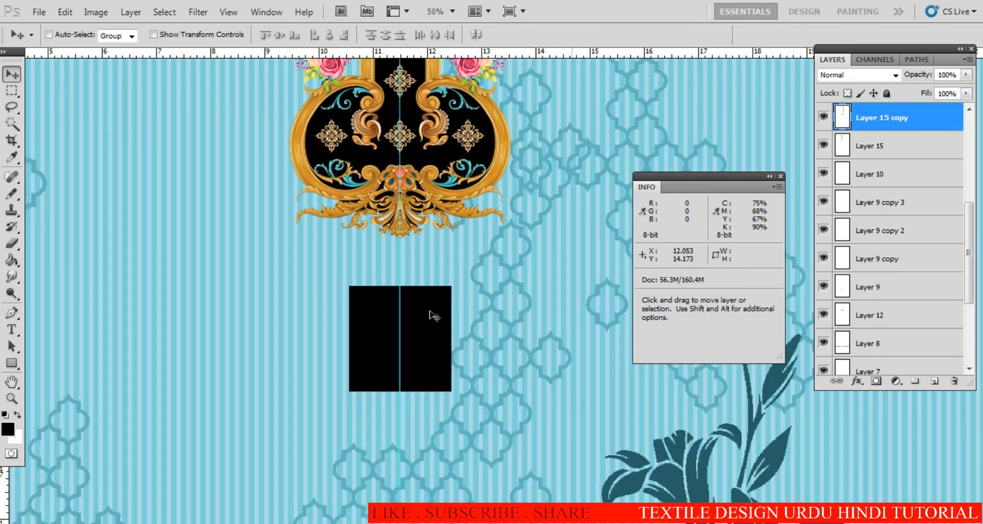
ctrl+click(415, 344)
ctrl+click(407, 353)
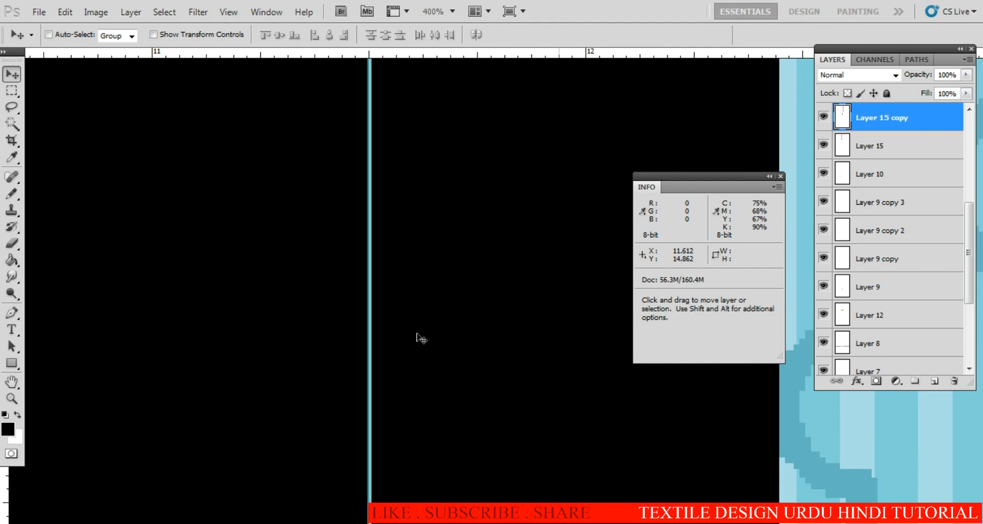
key(Right)
Merge the flipped column into Layer 15 and erase both black blocks below the medallion
alt+click(471, 331)
alt+click(468, 328)
alt+click(467, 328)
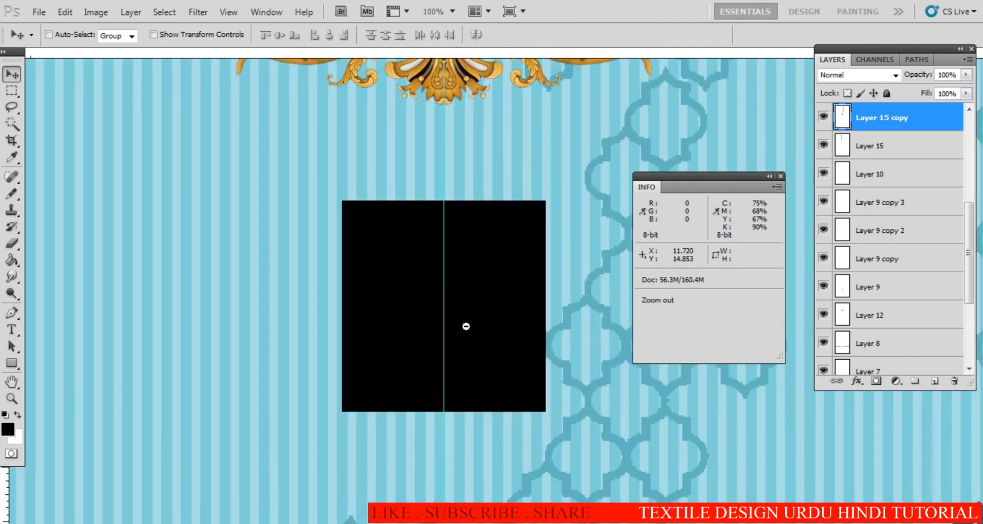
alt+click(466, 328)
alt+click(466, 329)
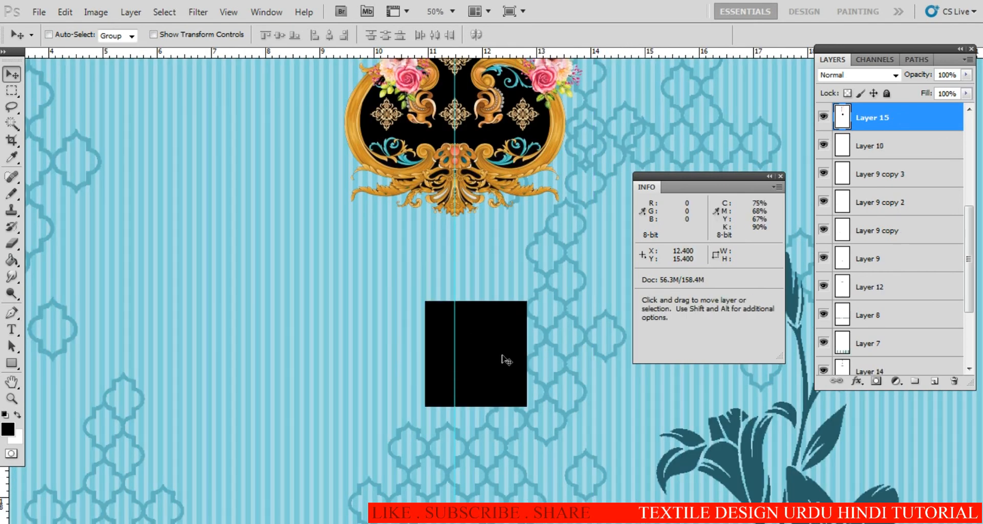
key(m)
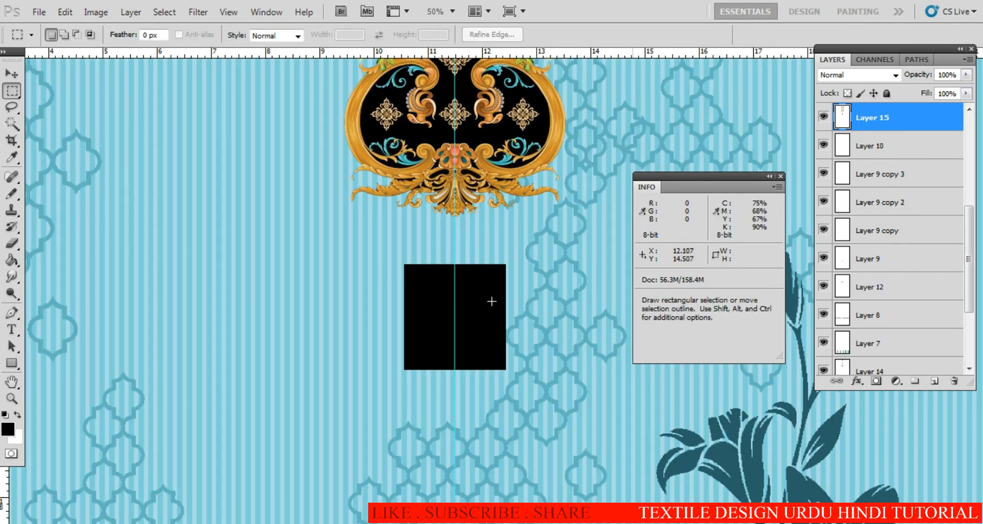
drag(441, 320, 337, 386)
key(Delete)
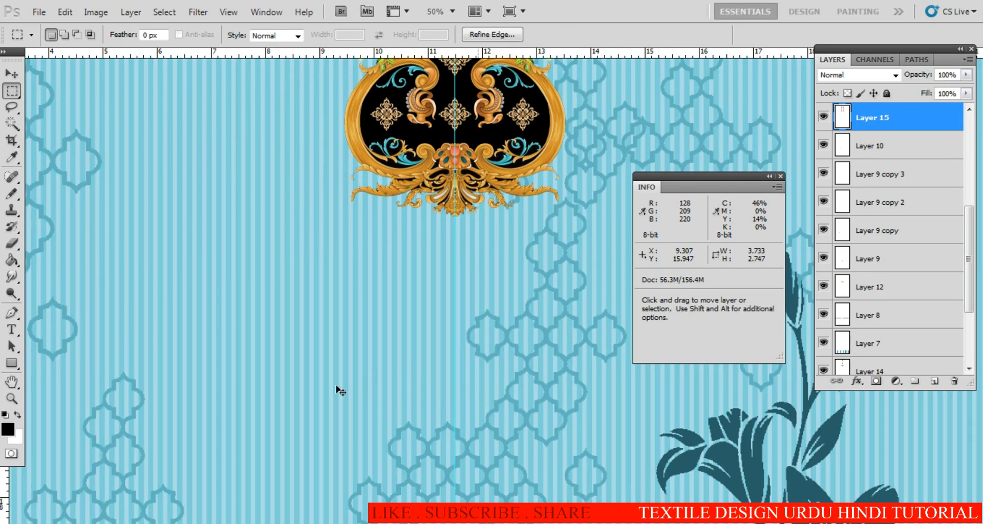
key(ctrl+d)
Examine the mirrored floral columns where they meet the gold strips and the medallion's frame
alt+click(464, 315)
alt+click(467, 310)
alt+click(468, 307)
drag(466, 272, 432, 377)
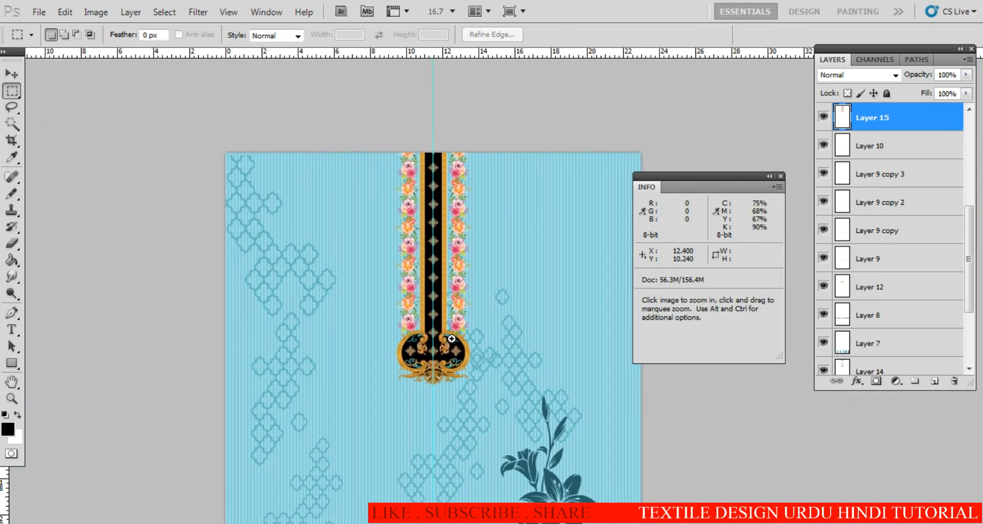
ctrl+click(447, 338)
ctrl+click(448, 338)
ctrl+click(447, 338)
drag(432, 336, 406, 386)
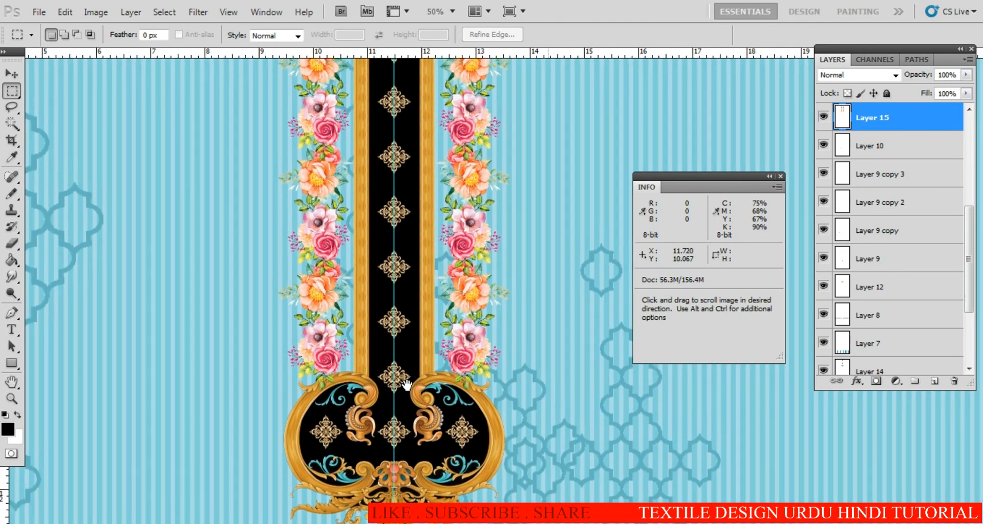
ctrl+click(359, 382)
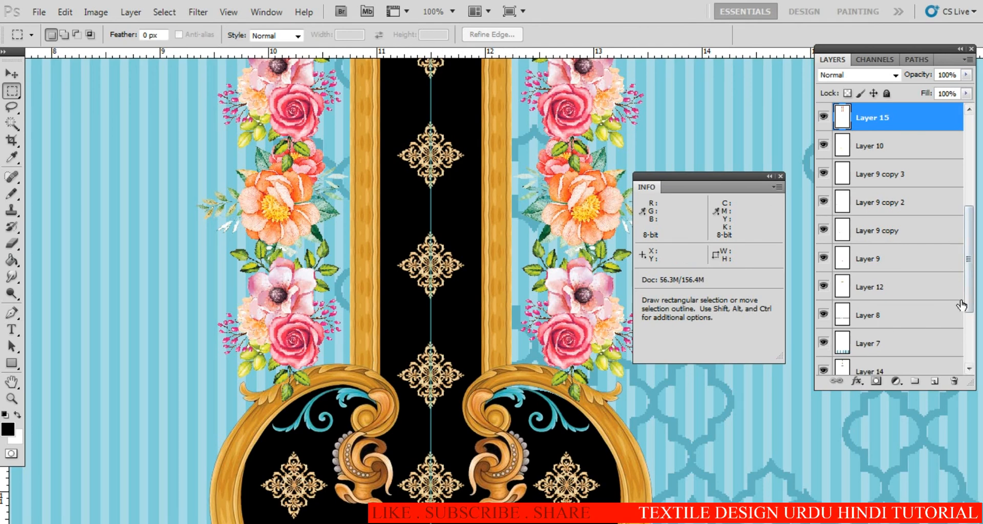
On a new layer above Layer 0, pencil black at size 90 between the left flowers and gold strip, and raise the layer above Layer 5
scroll(972, 288, down, 5)
click(906, 365)
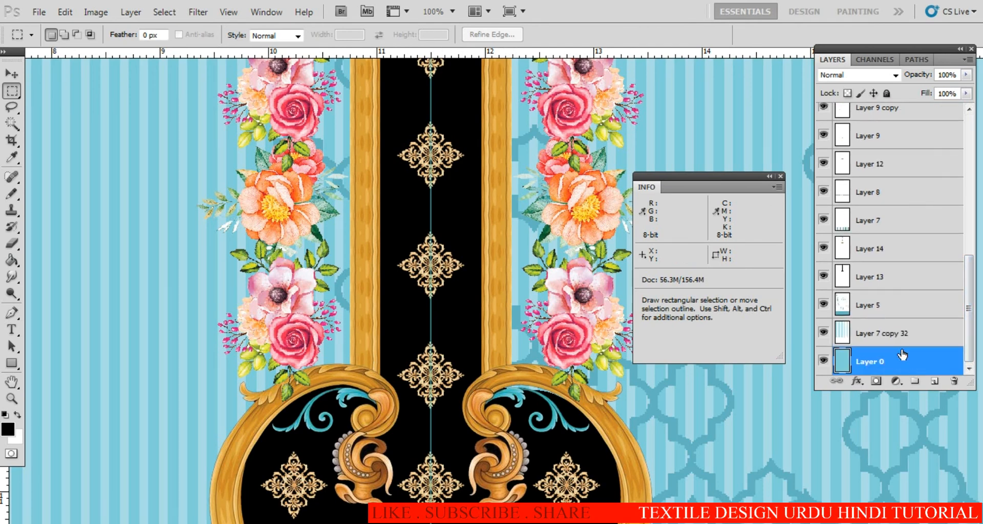
key(b)
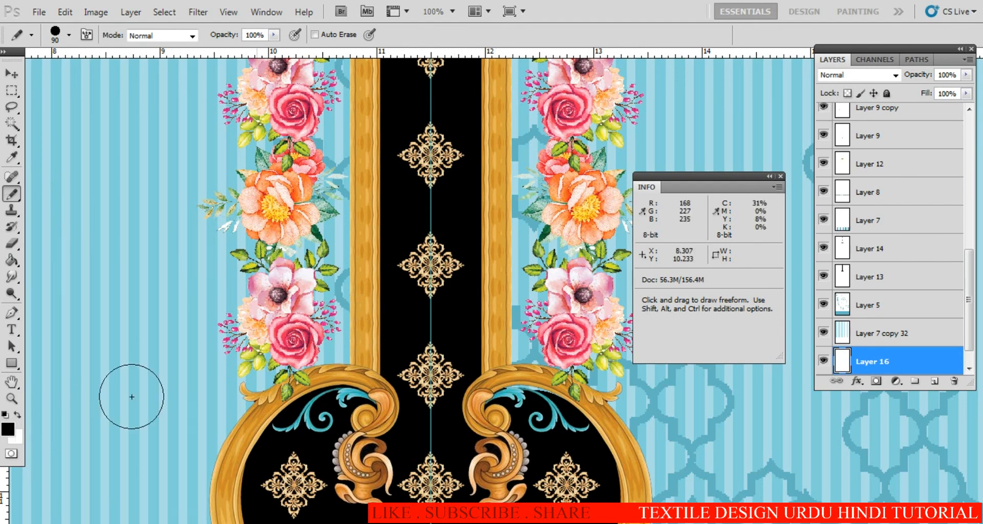
mouse_move(316, 348)
mouse_down()
mouse_move(325, 311)
mouse_move(332, 343)
mouse_move(306, 232)
mouse_up()
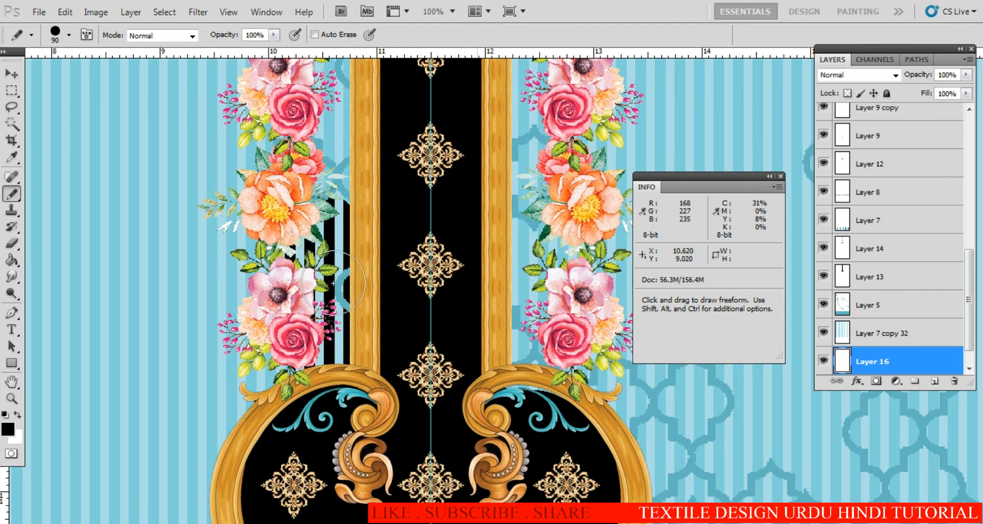
drag(887, 361, 893, 306)
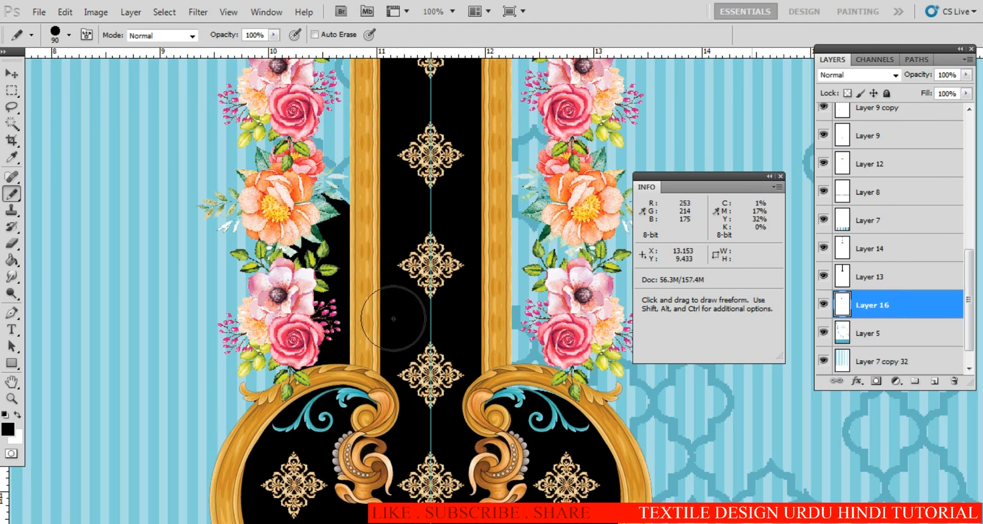
Extend the black backing upward behind the lower left flowers, undoing and repainting the last stroke
mouse_move(333, 224)
mouse_down()
mouse_move(344, 337)
mouse_move(335, 225)
mouse_up()
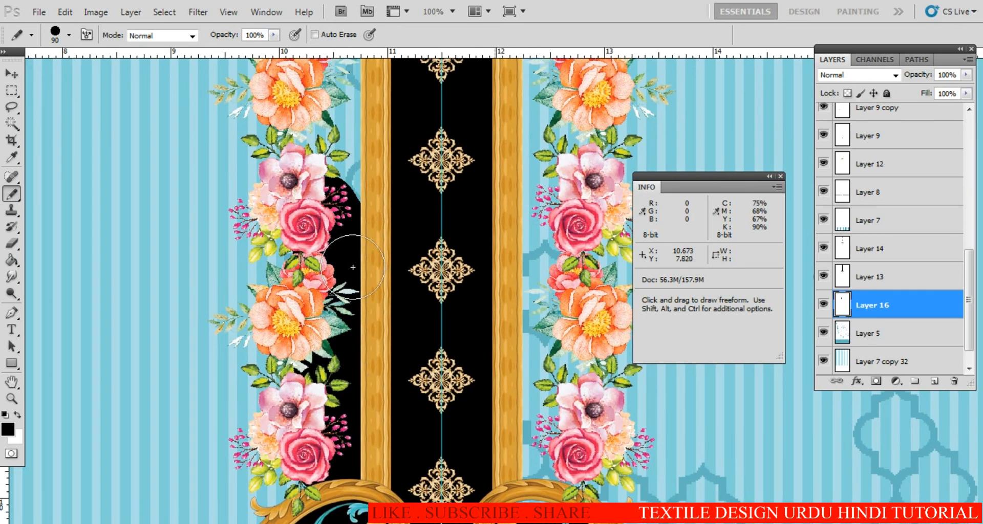
key(ctrl+z)
drag(348, 291, 340, 248)
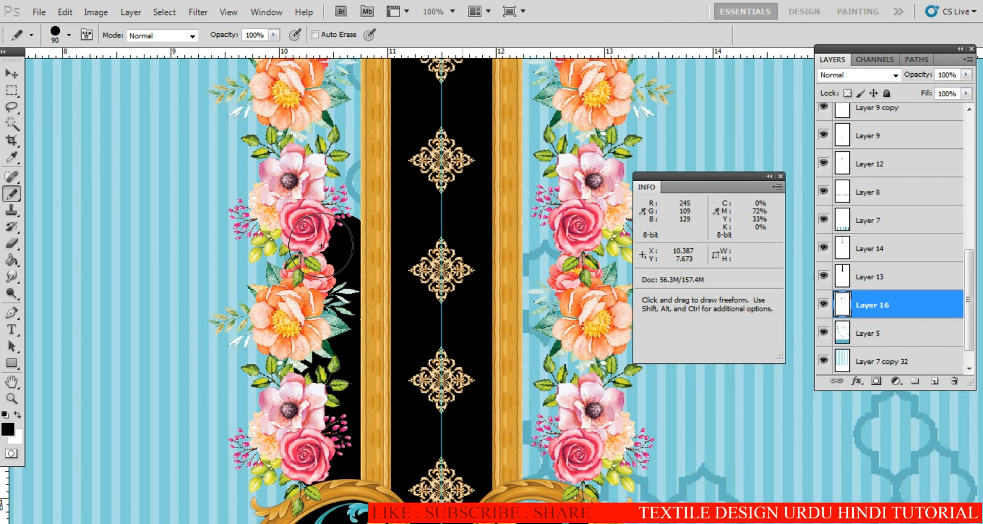
key(a)
key(shift+a)
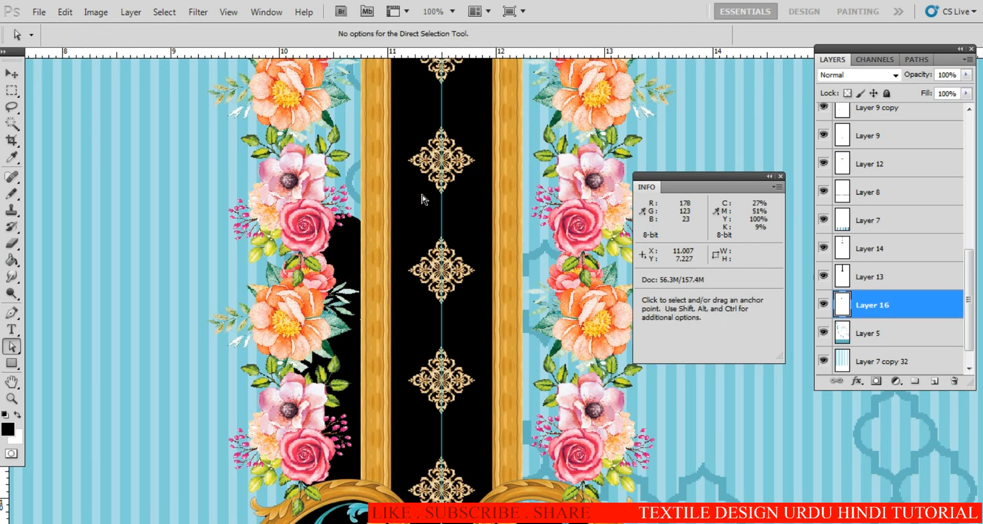
ctrl+click(353, 215)
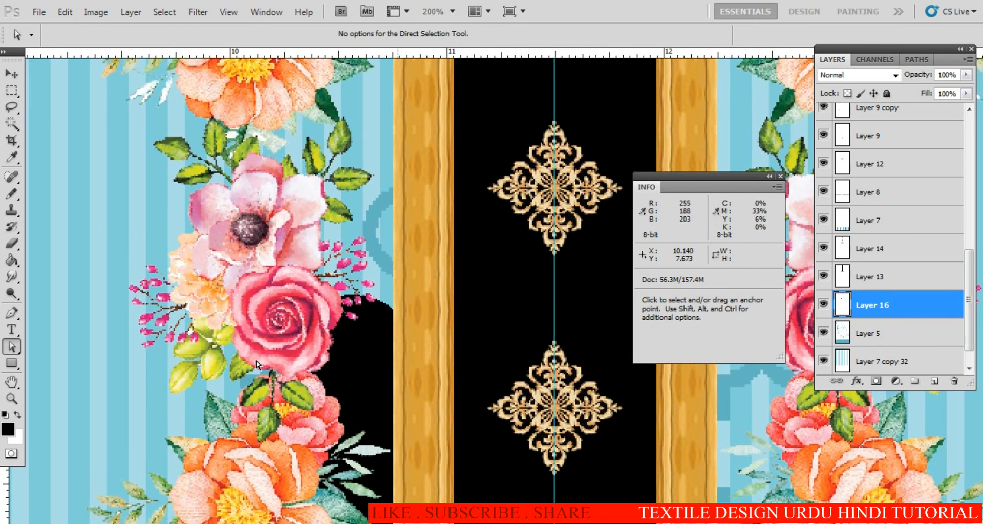
alt+click(324, 340)
alt+click(323, 340)
alt+click(323, 340)
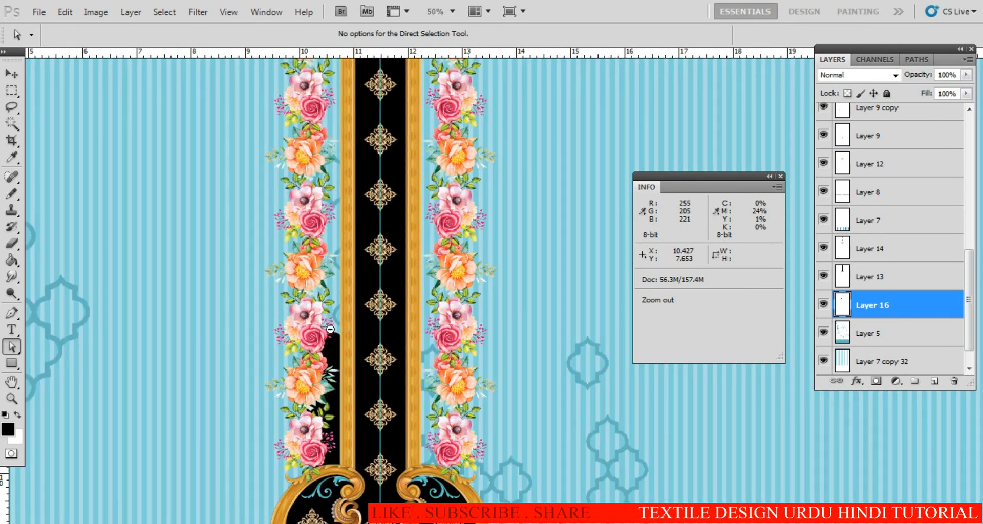
Paint the rest of the gap between the left floral column and gold strip black, up to the canvas's upper edge
ctrl+click(323, 338)
mouse_move(336, 315)
mouse_down()
mouse_move(334, 372)
mouse_move(321, 308)
mouse_up()
key(b)
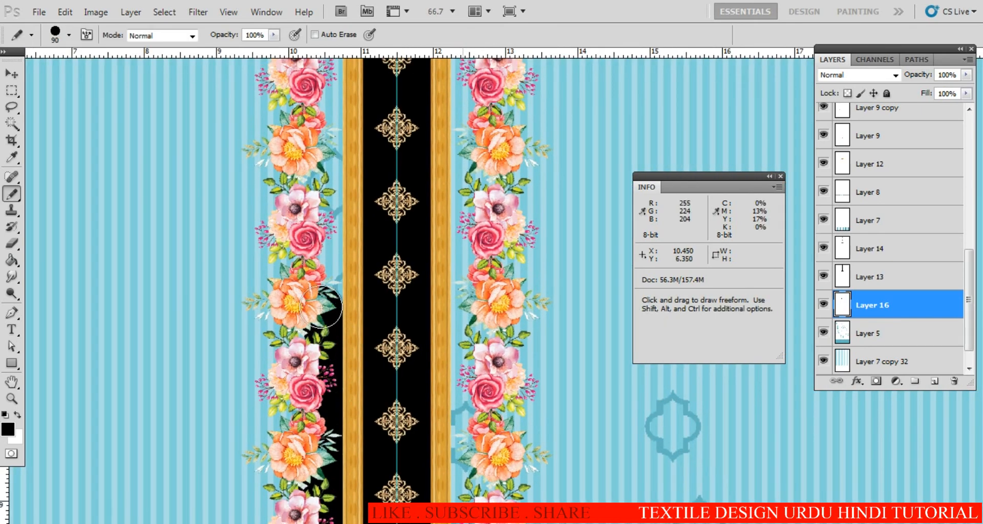
drag(323, 270, 332, 371)
drag(338, 317, 336, 164)
drag(336, 164, 338, 256)
mouse_move(338, 255)
mouse_down()
mouse_move(325, 201)
mouse_move(339, 131)
mouse_up()
drag(339, 131, 343, 232)
drag(343, 233, 335, 167)
alt+click(372, 291)
alt+click(373, 290)
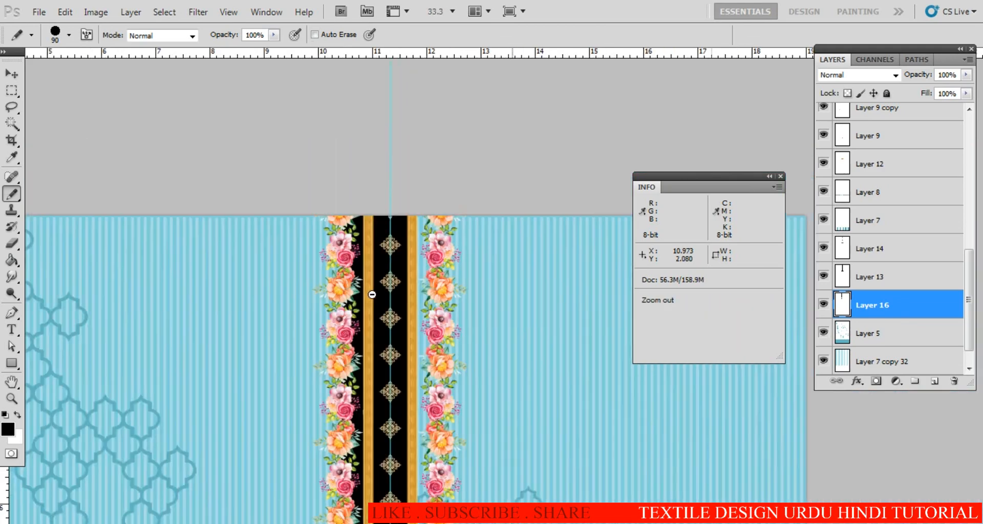
Duplicate the left column's black backing behind the right flowers on Layer 16 and flip the copy horizontally
alt+click(372, 291)
drag(410, 396, 381, 275)
ctrl+click(368, 325)
ctrl+click(369, 325)
key(w)
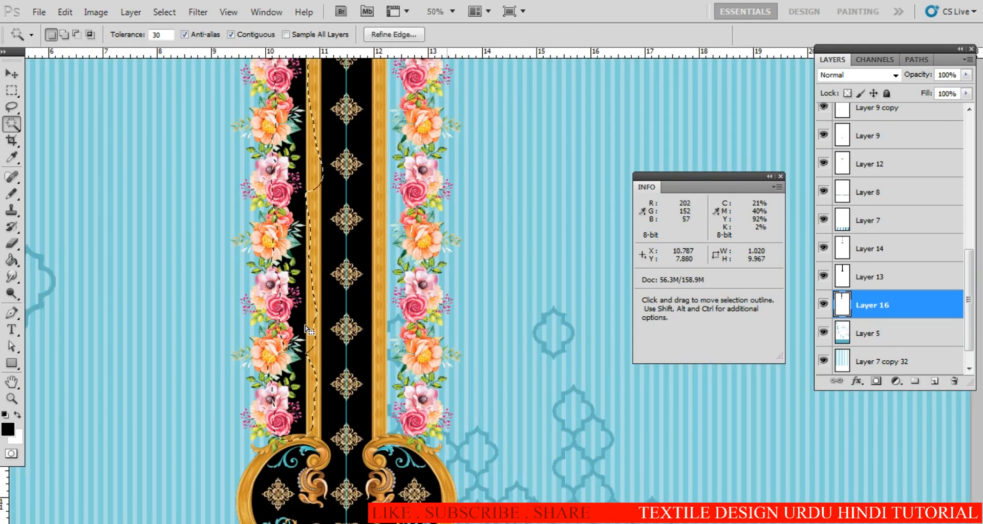
key(v)
key(ctrl+t)
right_click(485, 256)
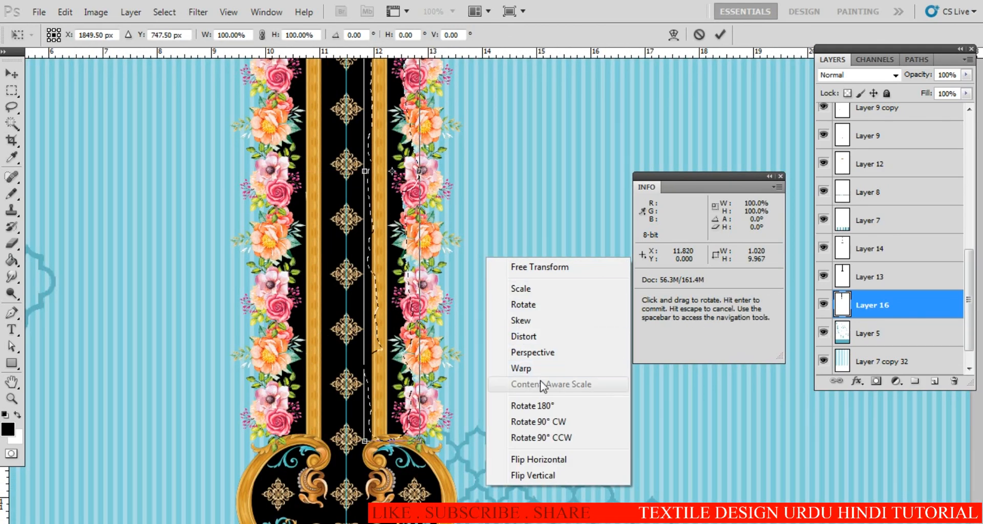
click(547, 460)
key(Return)
Check how the mirrored black backing fits between the right gold strip and flowers, and clear the selection
drag(390, 348, 360, 325)
ctrl+click(398, 332)
ctrl+click(398, 331)
ctrl+click(398, 331)
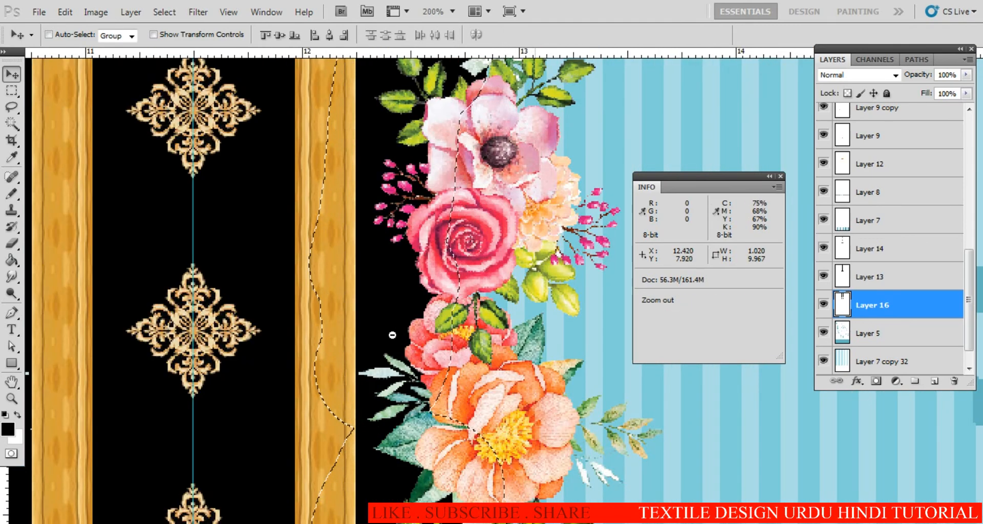
alt+click(395, 333)
alt+click(394, 334)
alt+click(364, 342)
alt+click(364, 341)
alt+click(364, 341)
key(ctrl+d)
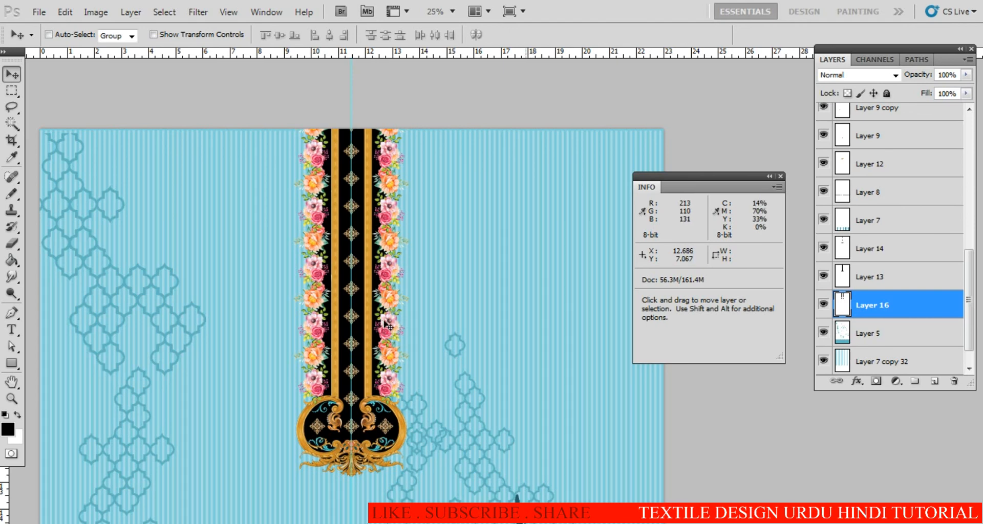
Review the whole composition from the hanging ornament down to the border, and examine the lattice area beneath the medallion
alt+click(401, 407)
alt+click(402, 407)
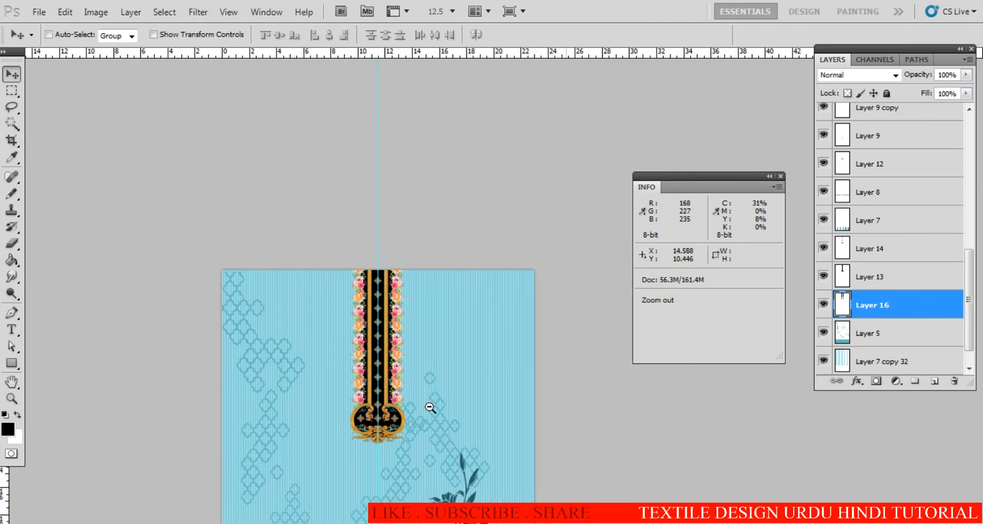
drag(424, 435, 418, 320)
drag(420, 358, 417, 238)
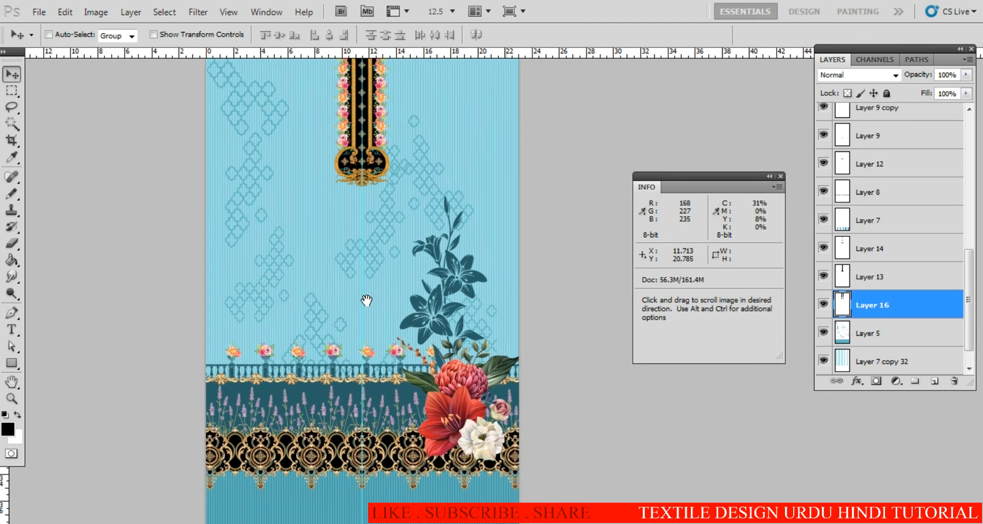
ctrl+click(399, 338)
ctrl+click(399, 339)
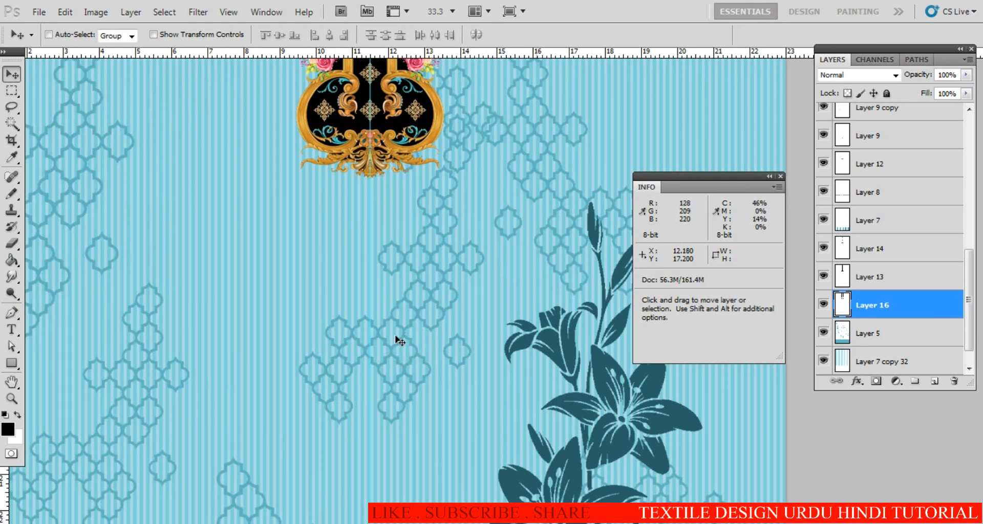